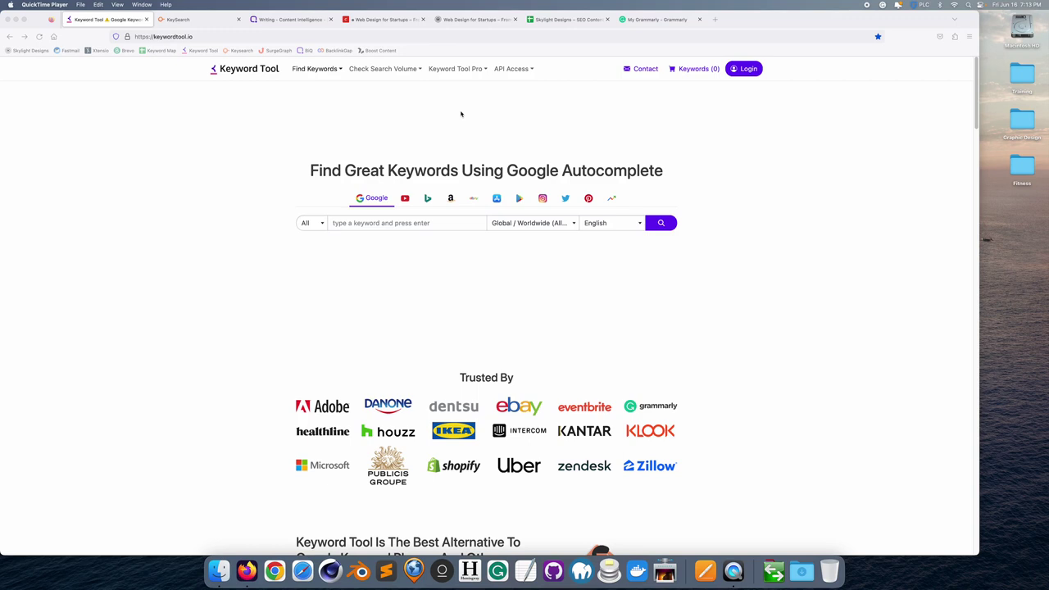
- Go to the KeySearch sign-in page and enter the account e-mail and password
click(185, 25)
click(351, 68)
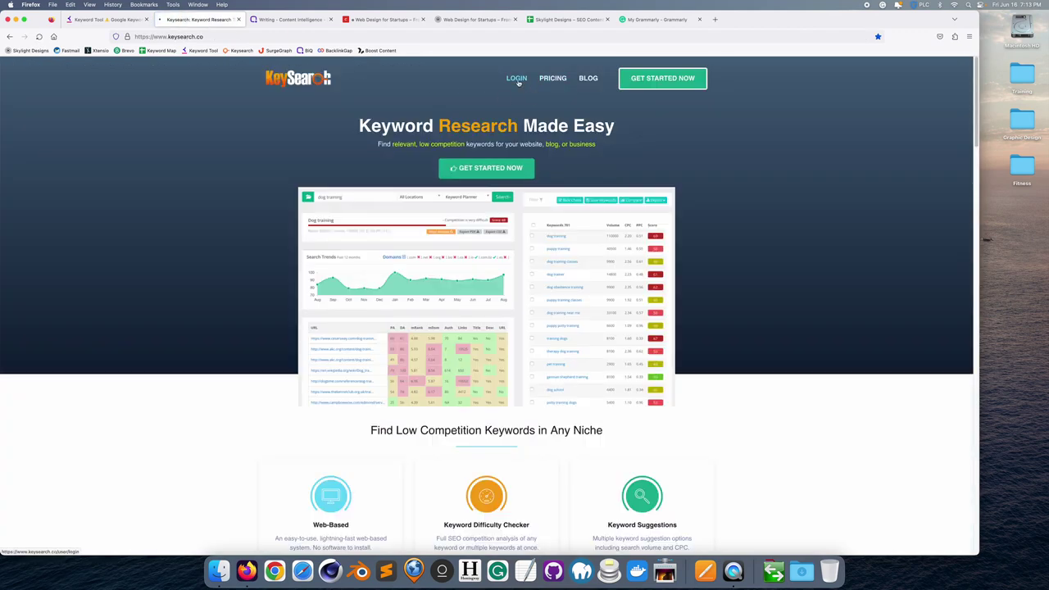
click(517, 81)
click(449, 155)
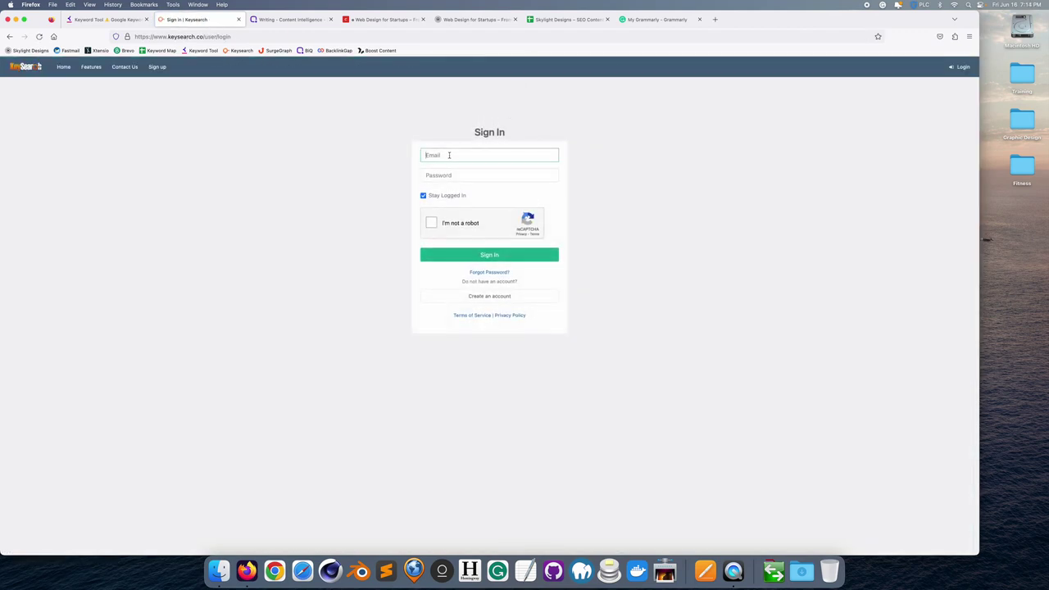
key(Tab)
text(•••••)
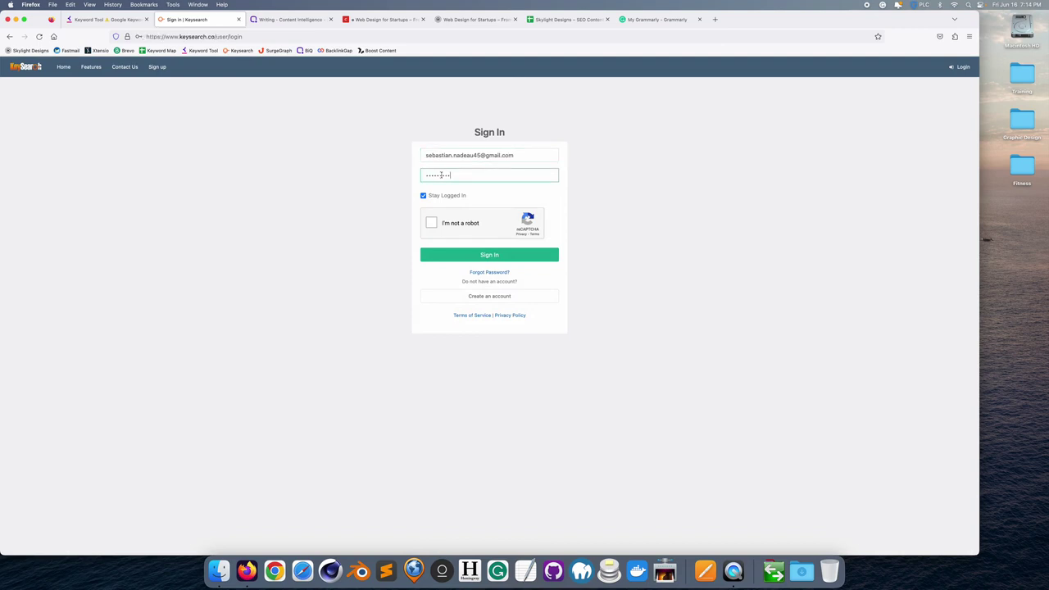
- Solve the motorcycle reCAPTCHA, sign in, and go to the rank tracking page
click(431, 223)
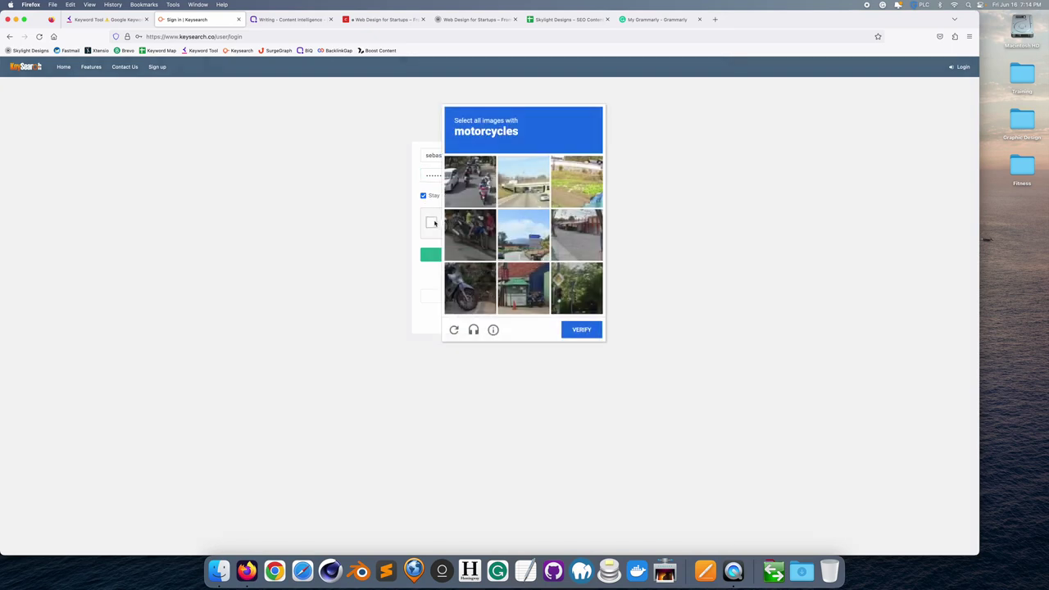
click(475, 197)
click(478, 234)
click(477, 280)
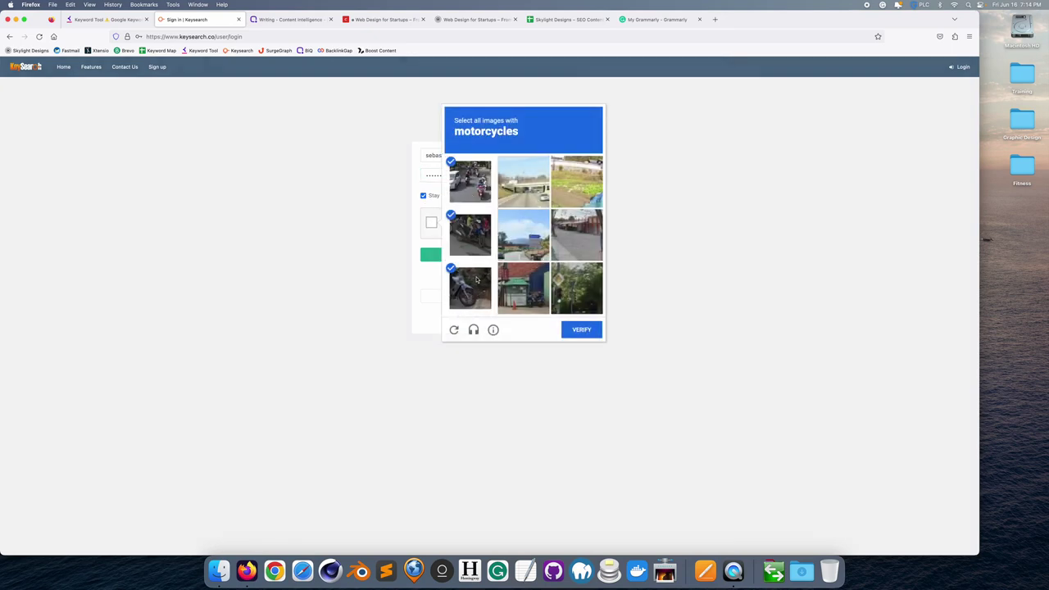
click(583, 329)
click(507, 259)
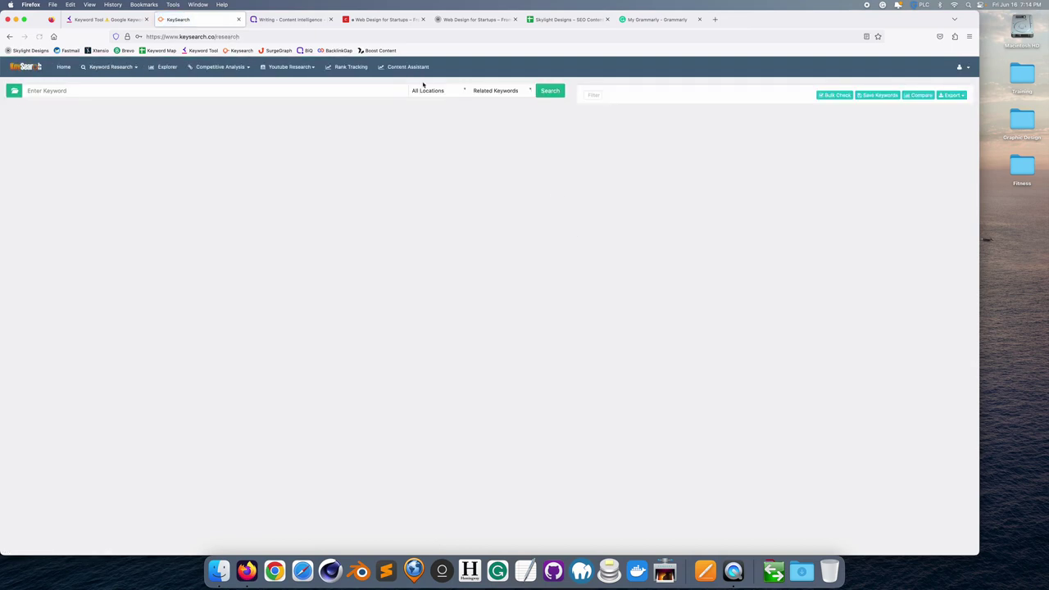
click(352, 69)
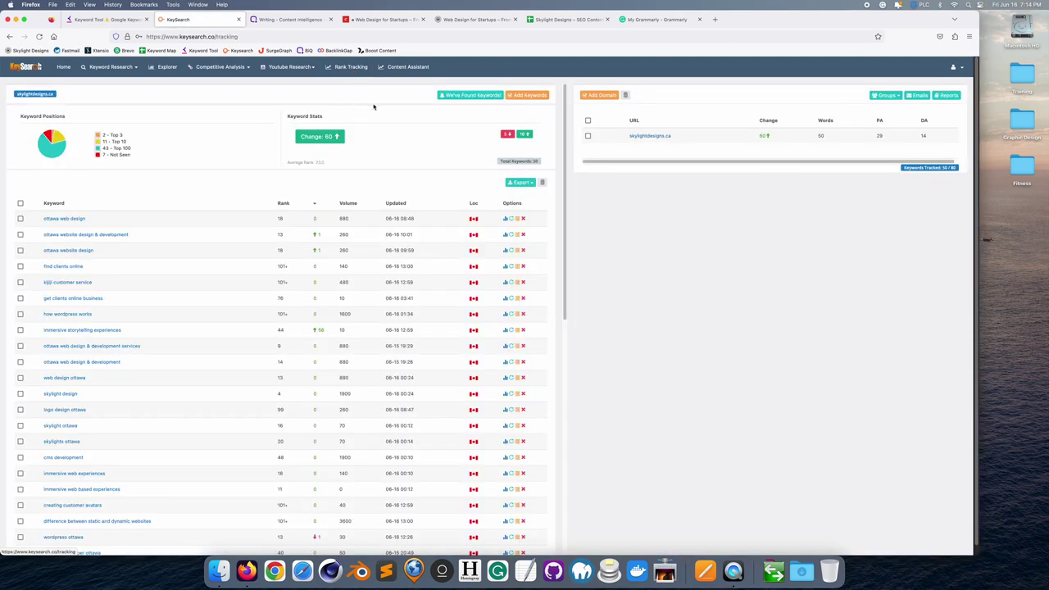
- Sort the skylightdesigns.ca keywords by Rank, best first, with the page zoomed to 133%
click(281, 205)
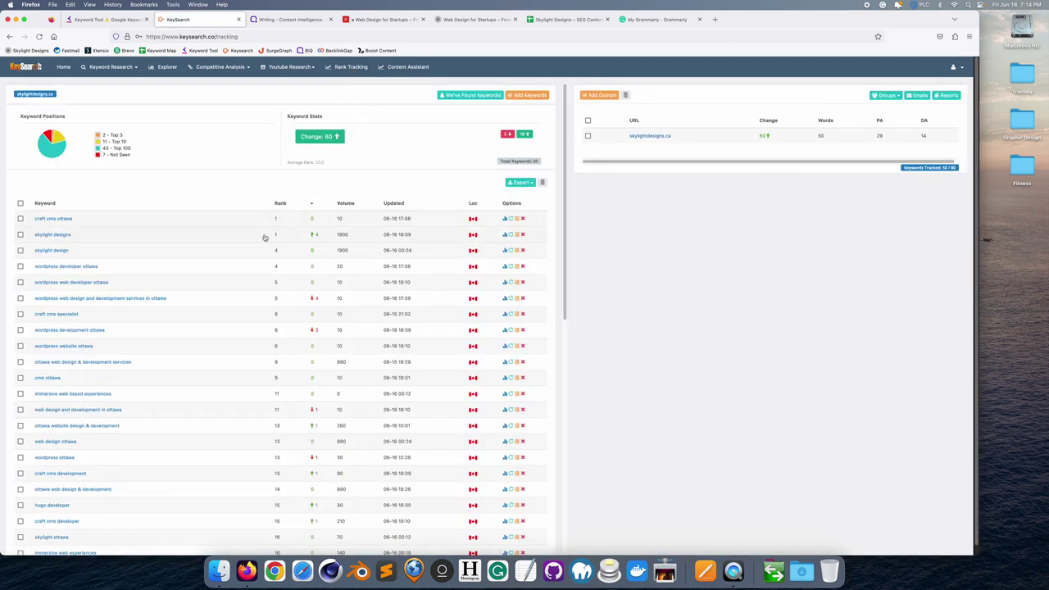
key(super+plus)
key(super+plus)
key(super+plus)
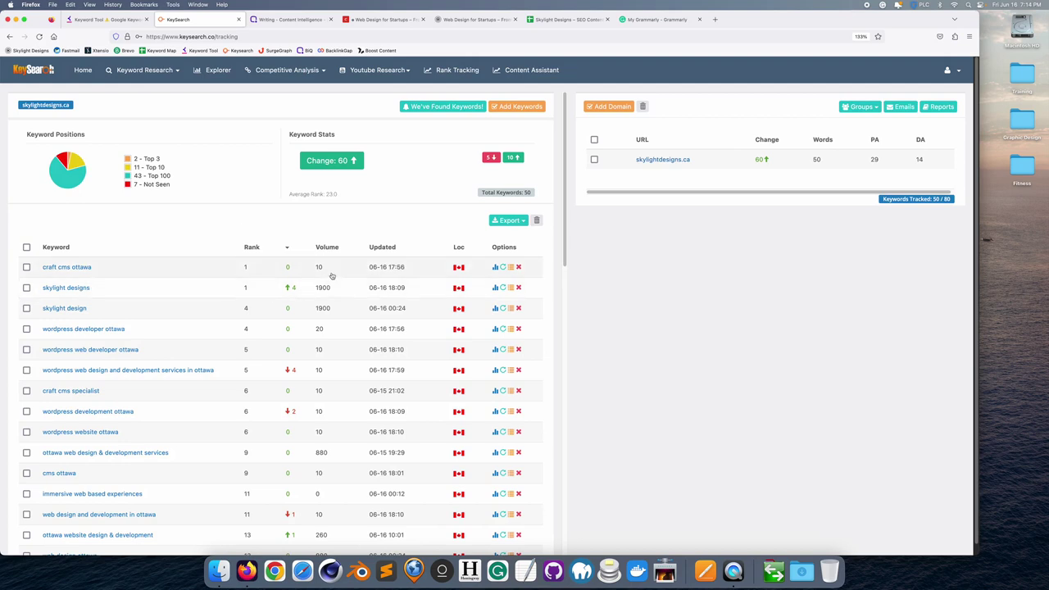
scroll(330, 279, down, 1)
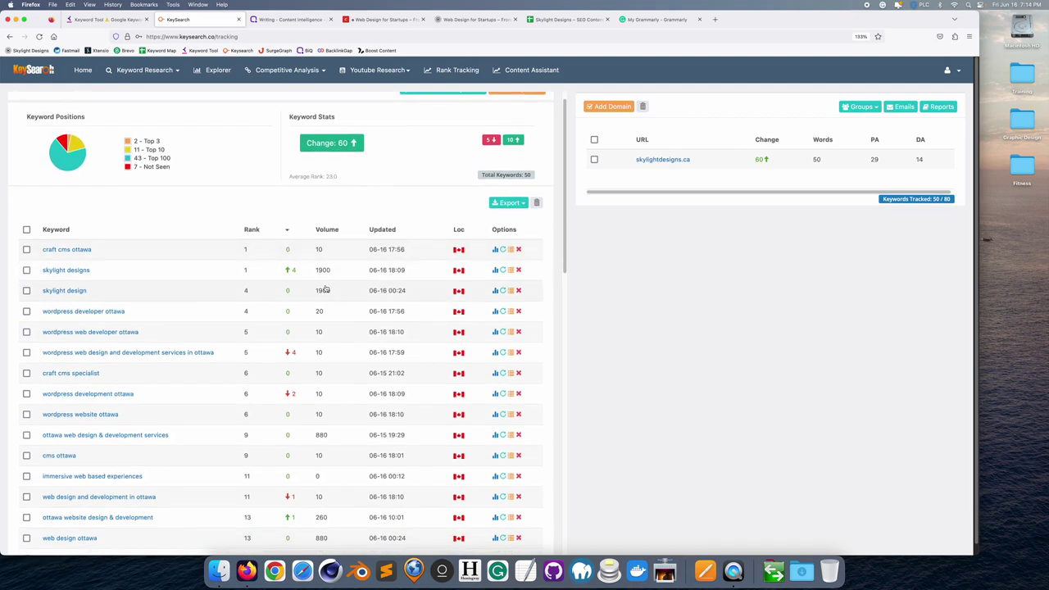
scroll(325, 289, down, 1)
scroll(325, 287, down, 1)
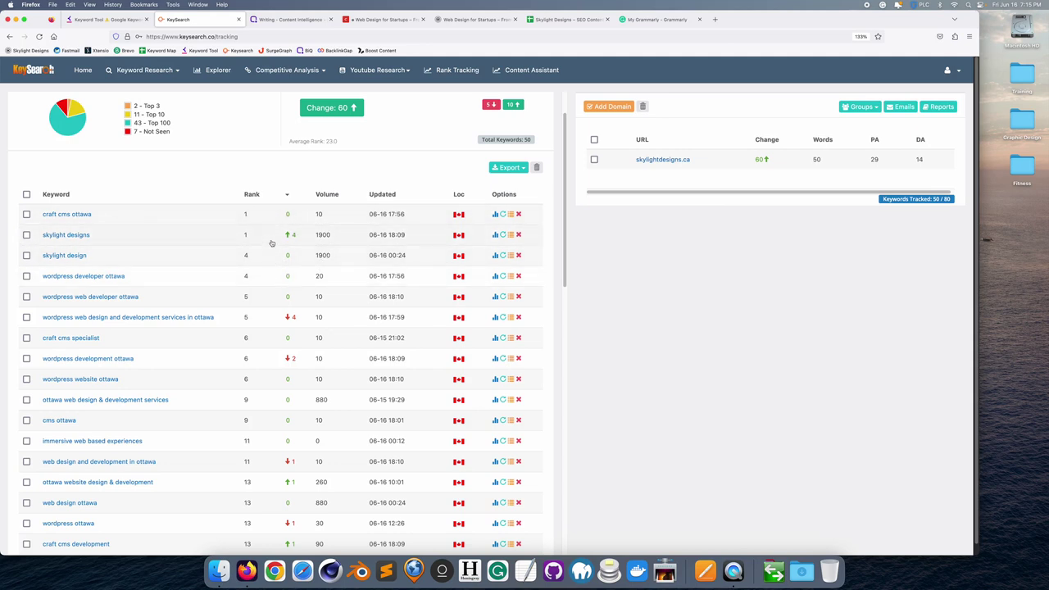
scroll(274, 253, down, 3)
scroll(275, 267, down, 1)
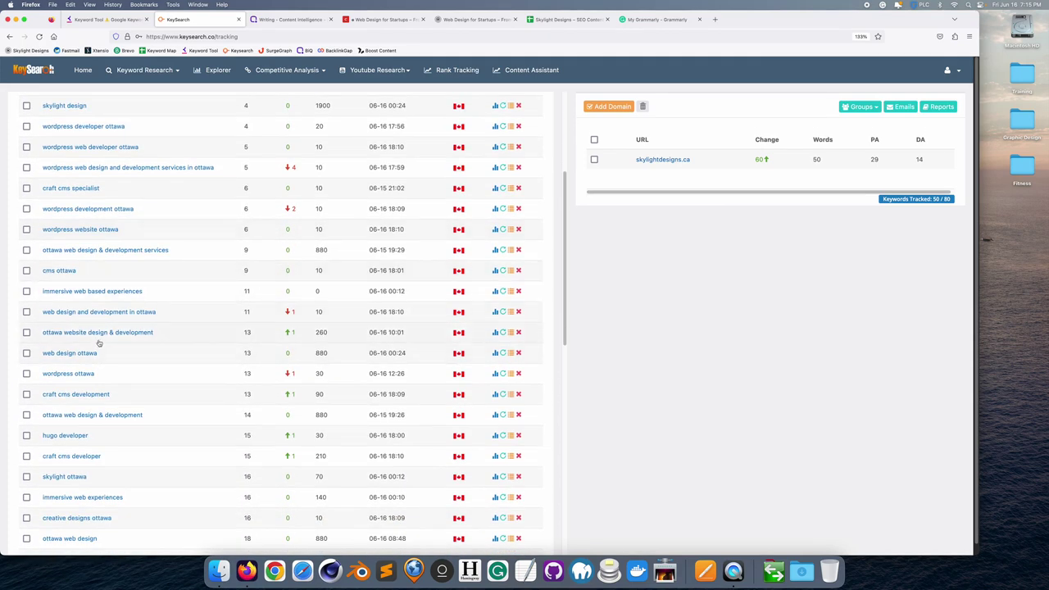
- Review the rest of the ranked keyword list down to the bottom, then start a new tab
scroll(319, 341, down, 2)
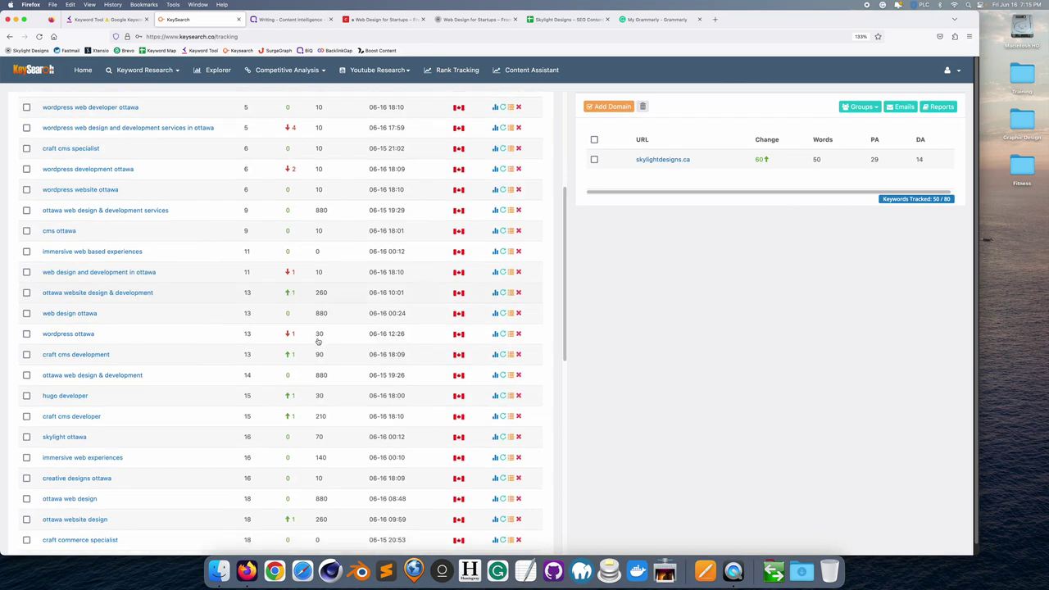
scroll(319, 341, down, 2)
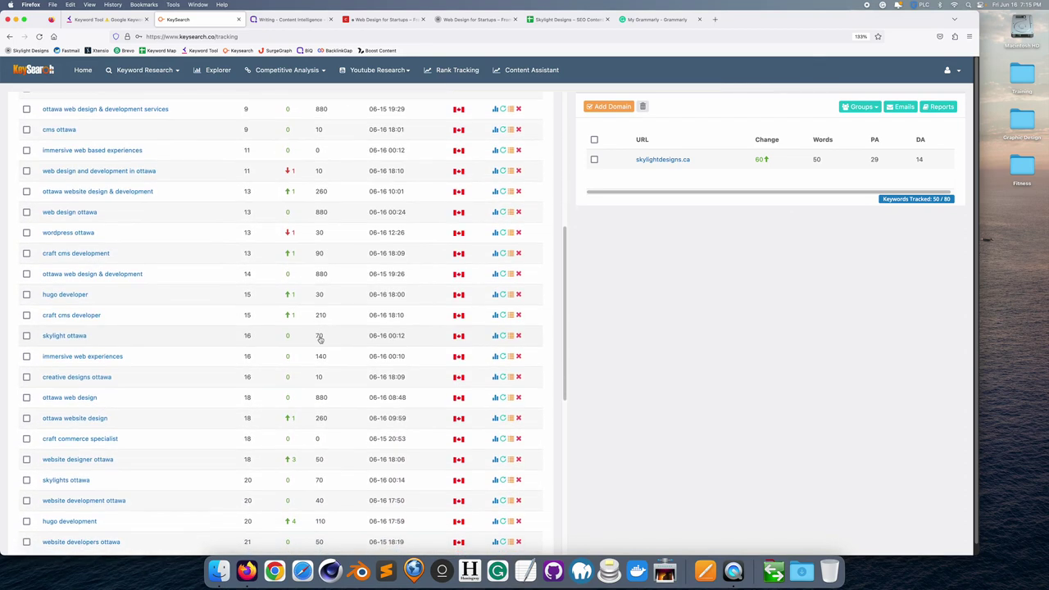
scroll(327, 335, down, 2)
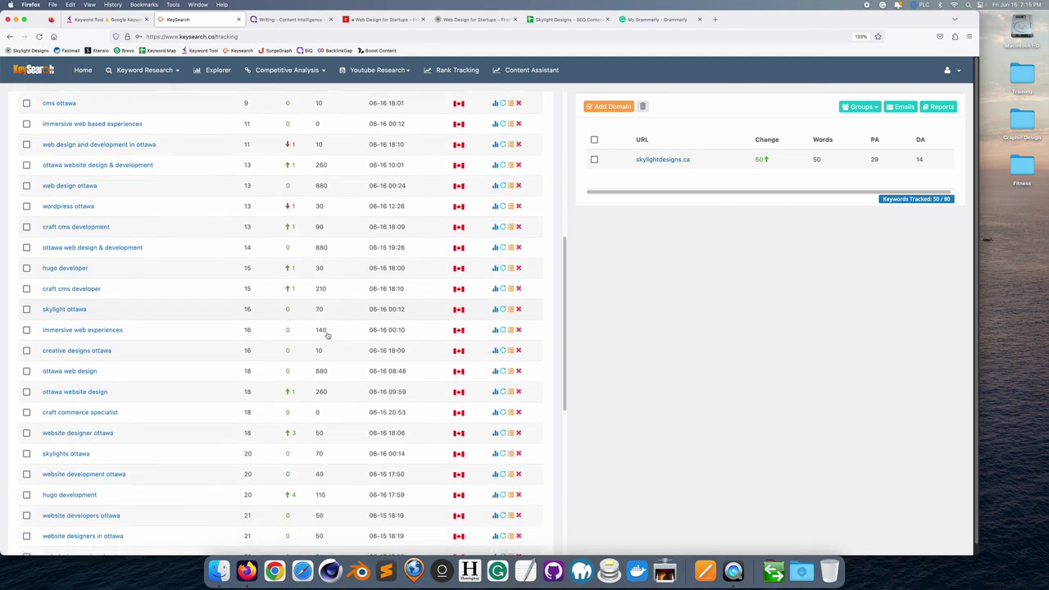
scroll(327, 335, down, 1)
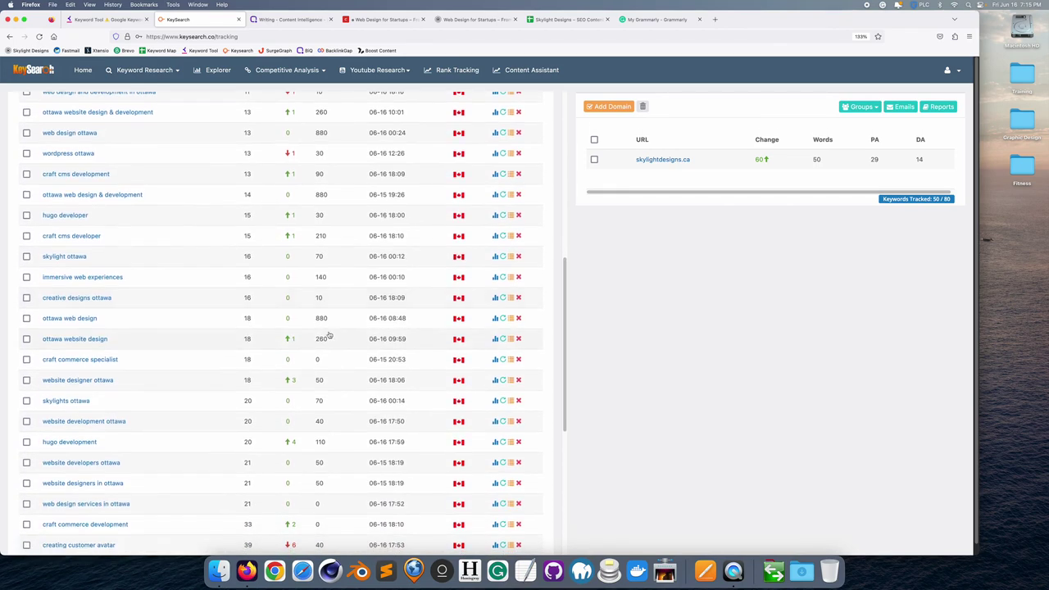
scroll(328, 334, down, 1)
scroll(328, 334, down, 2)
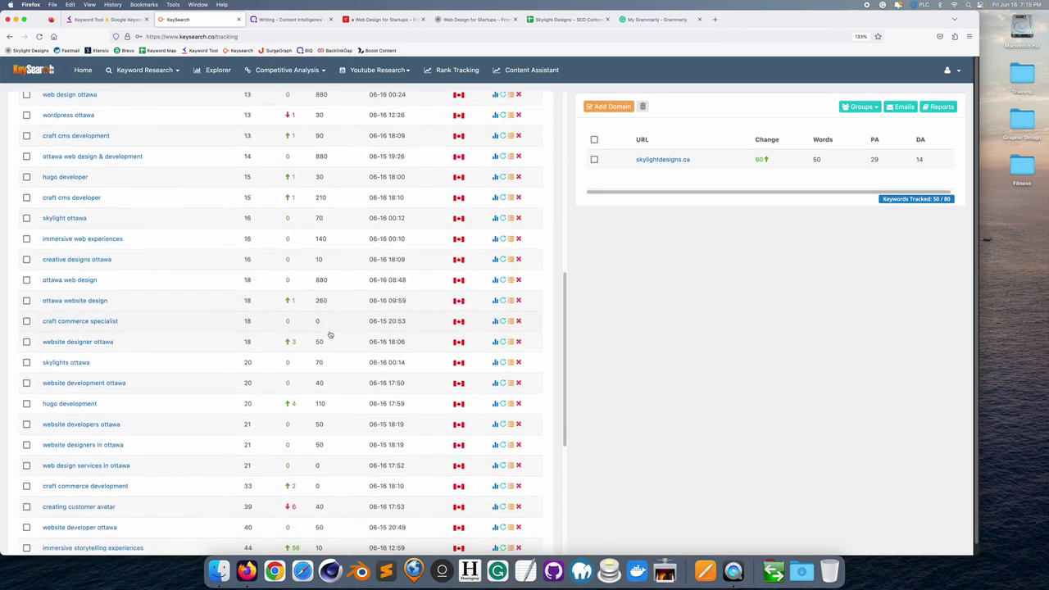
scroll(329, 334, down, 3)
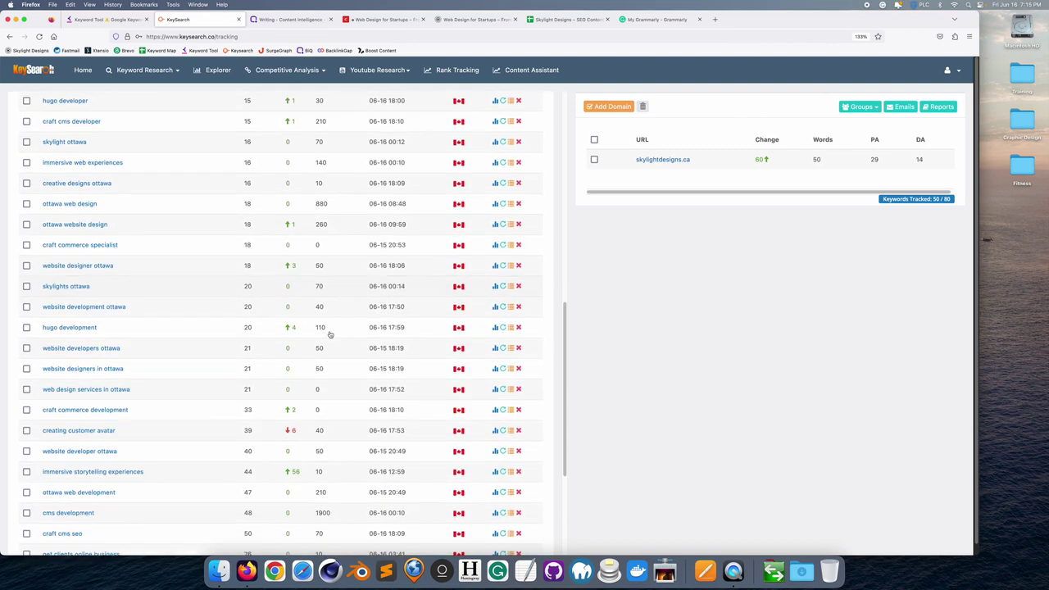
scroll(329, 334, down, 1)
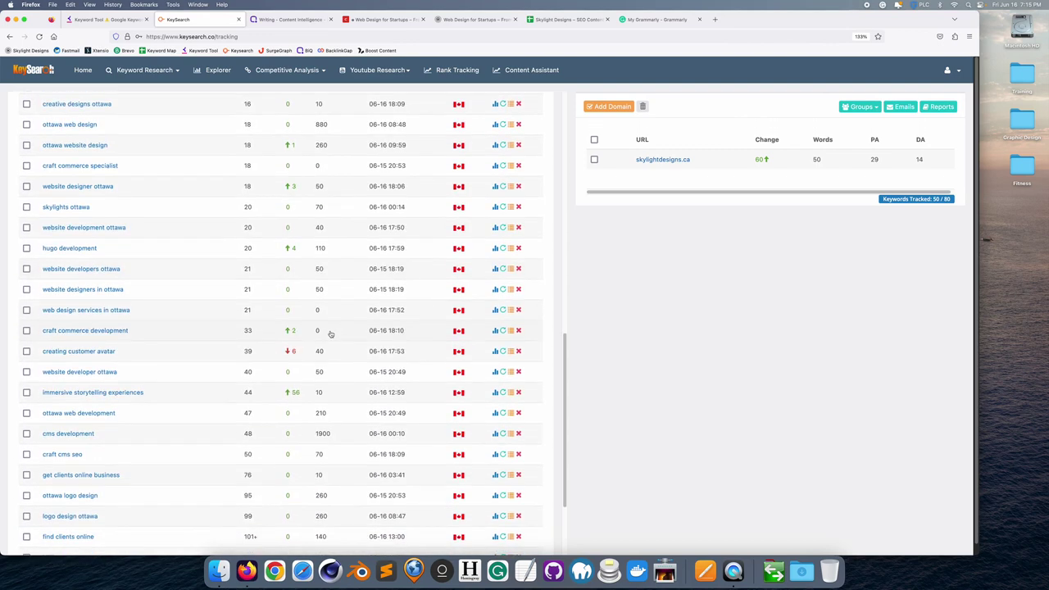
click(713, 19)
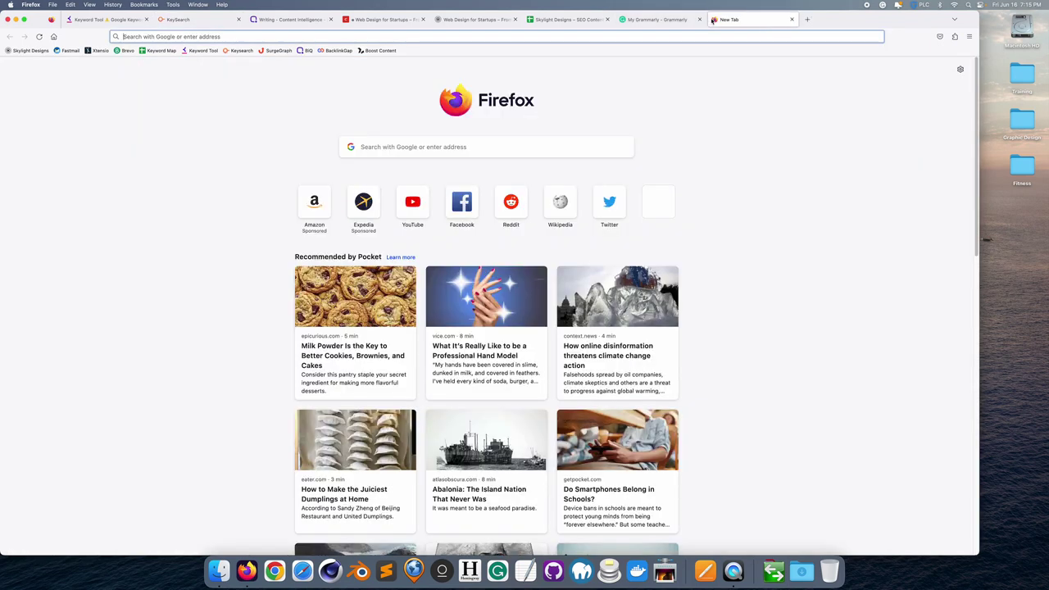
- Search Google for 'wordpress developer ottawa' and scroll down to the Skylight Designs result
click(437, 147)
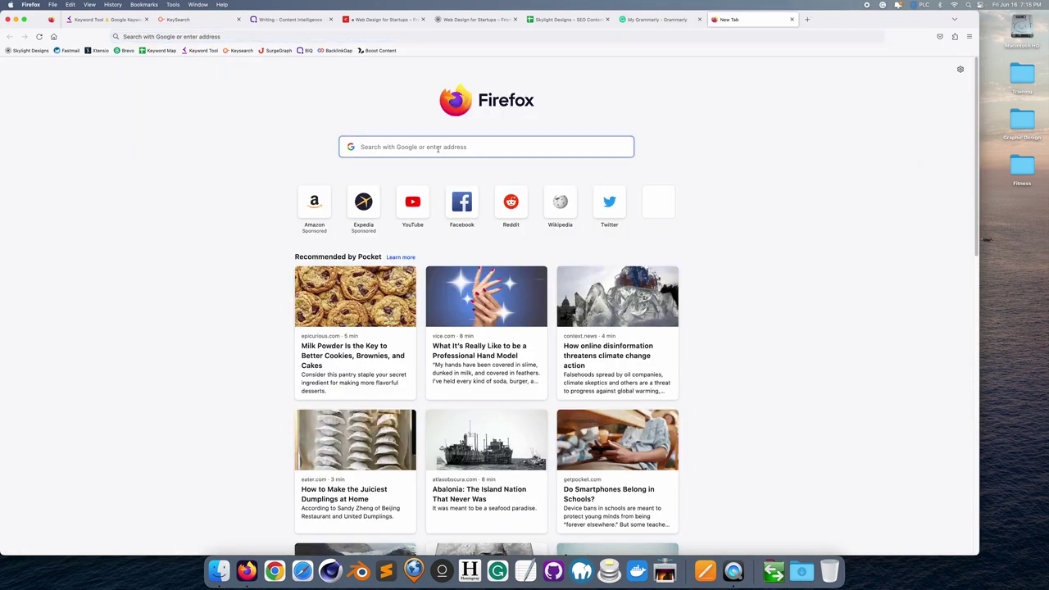
text(wordpress)
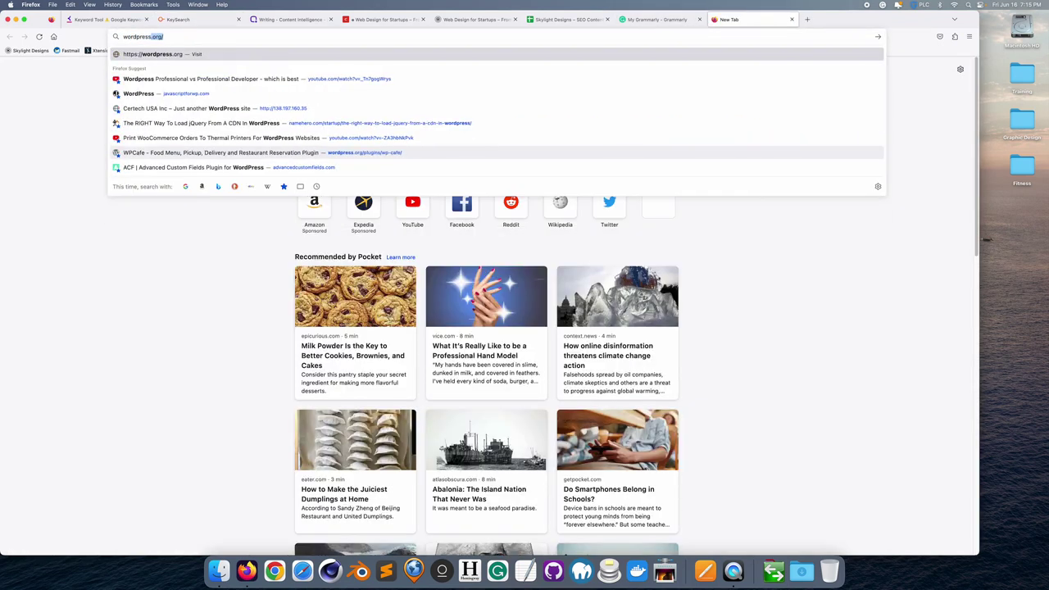
text( developer ottawa)
key(Return)
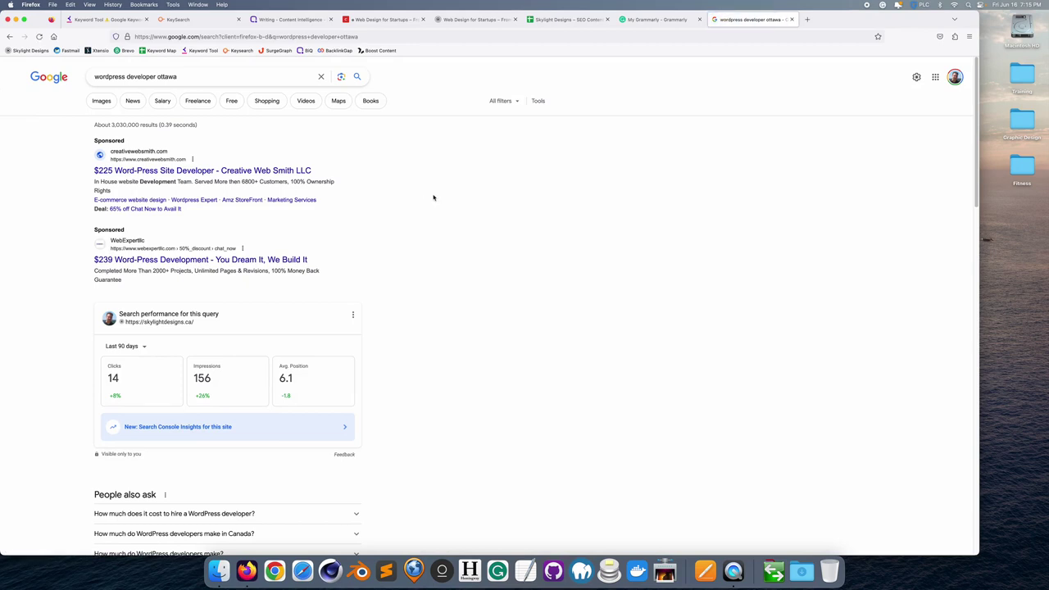
scroll(434, 261, down, 8)
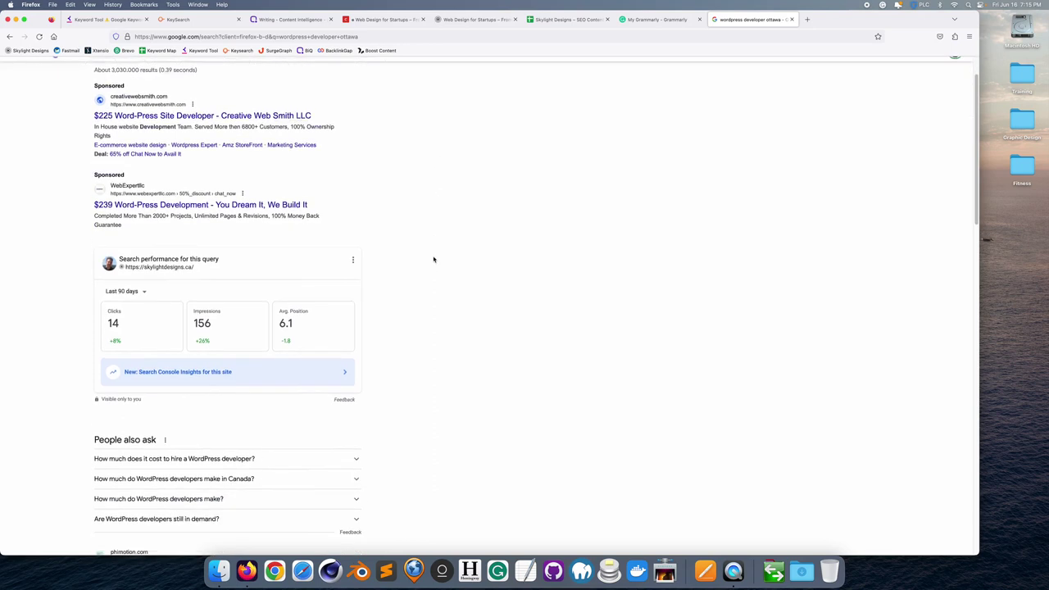
scroll(434, 259, down, 9)
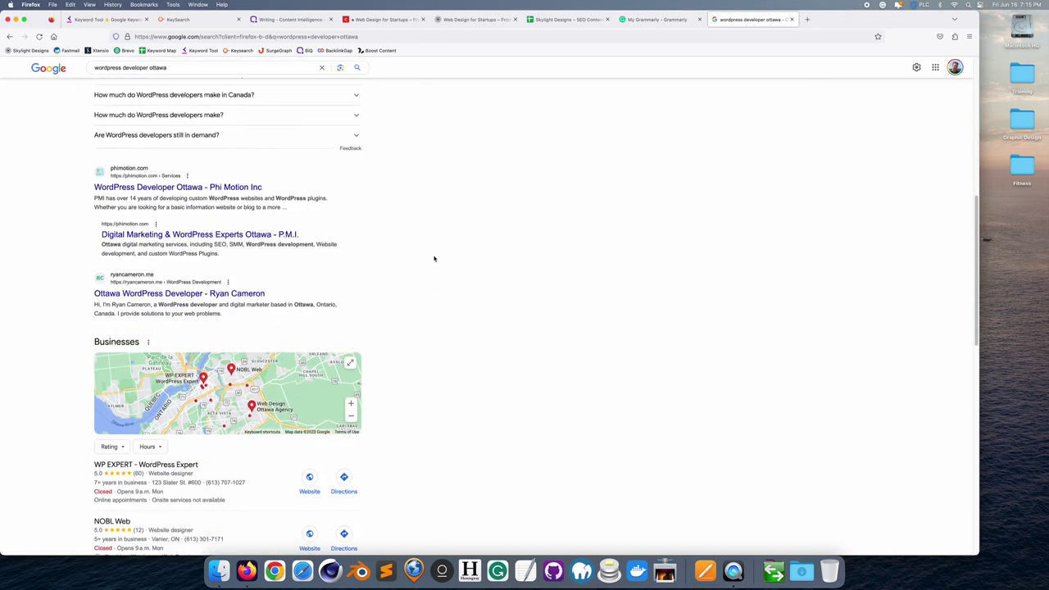
scroll(433, 259, down, 1)
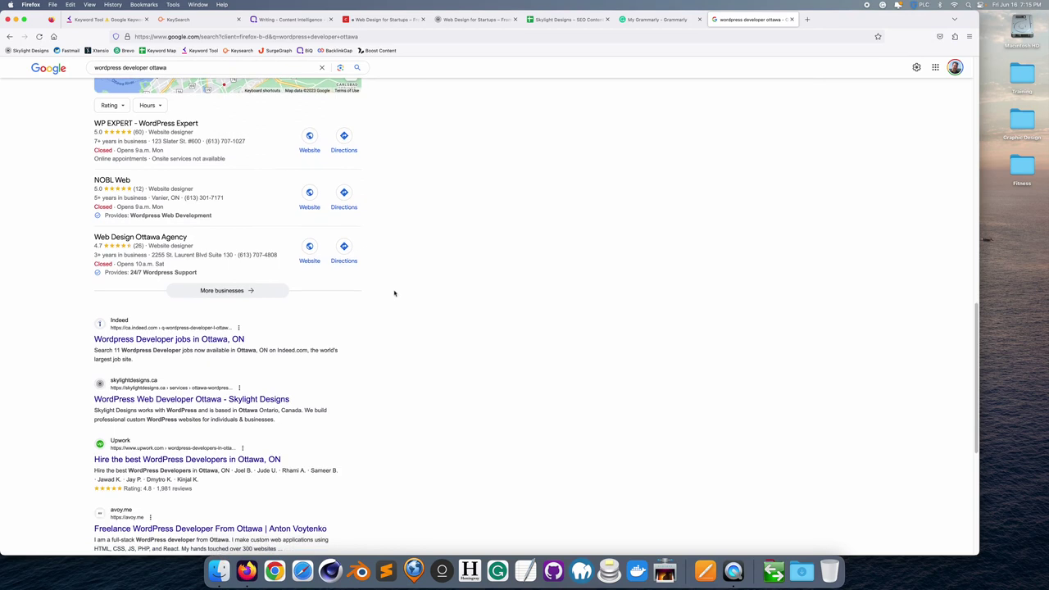
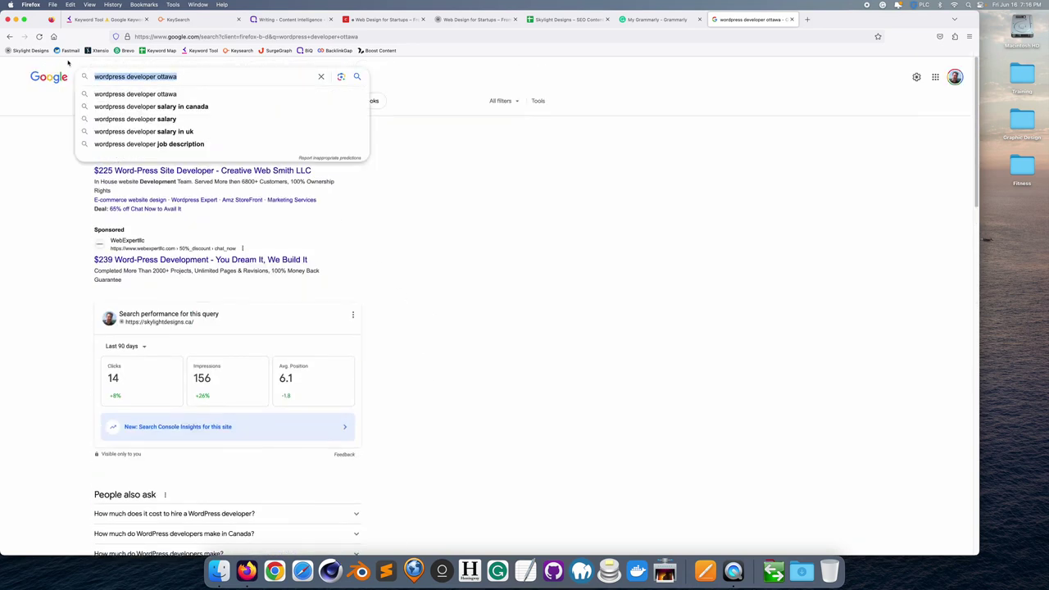
- Search Google for 'web design ottawa'
text(craft)
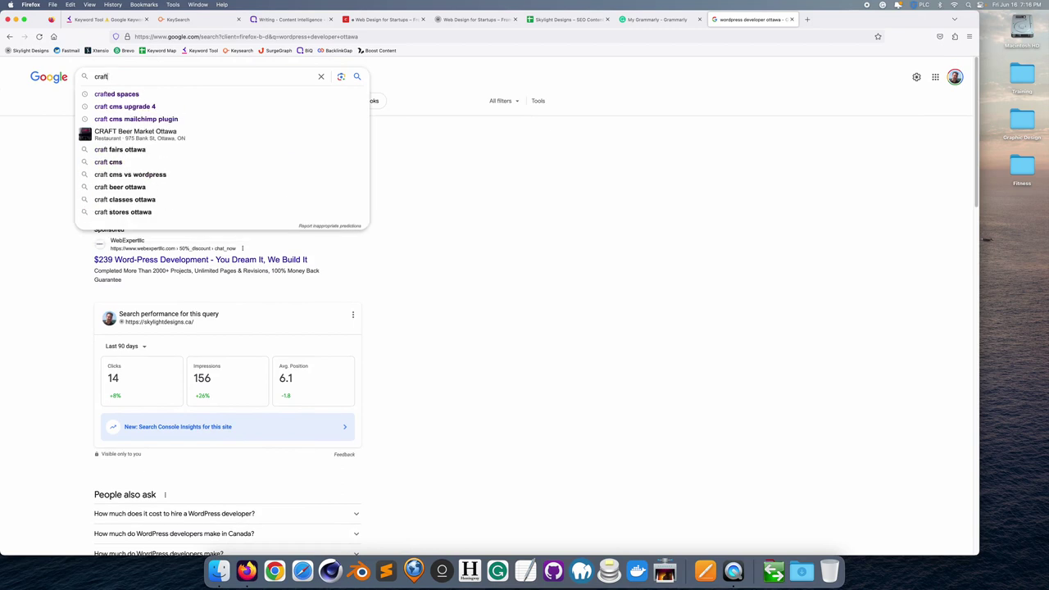
key(BackSpace)
key(BackSpace)
key(BackSpace)
key(BackSpace)
key(BackSpace)
key(BackSpace)
text(web design ottawa)
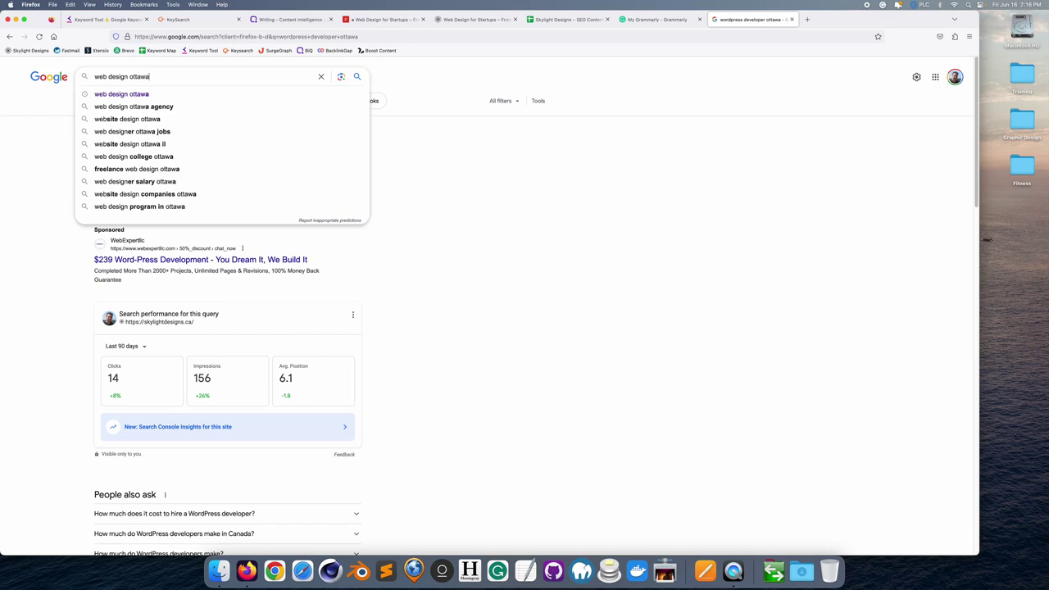
key(Return)
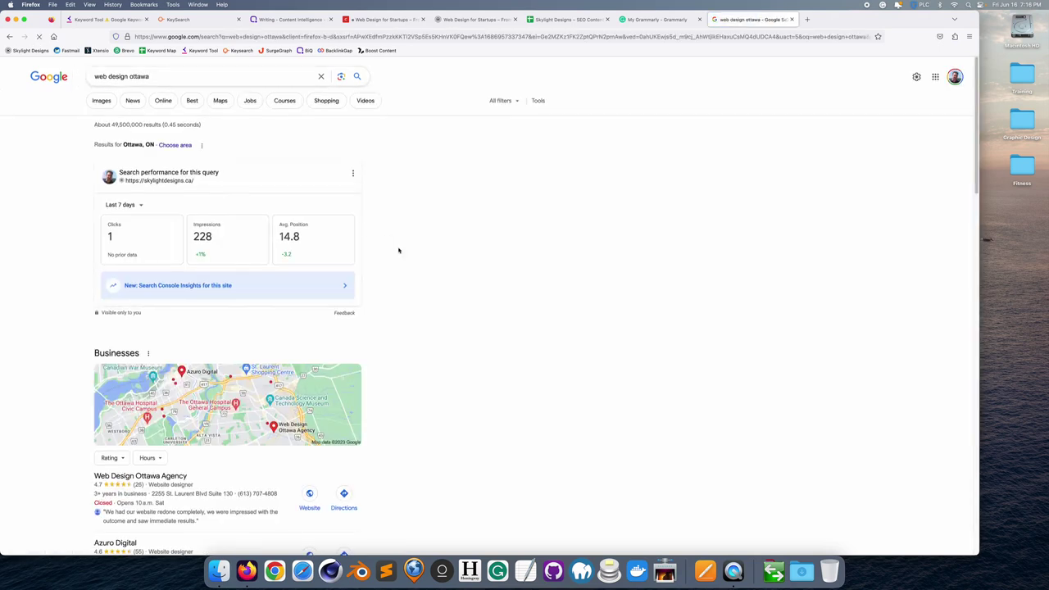
- Go to page 2 of the results, dismiss the feedback survey, and select the query text
scroll(398, 250, down, 5)
scroll(398, 249, down, 6)
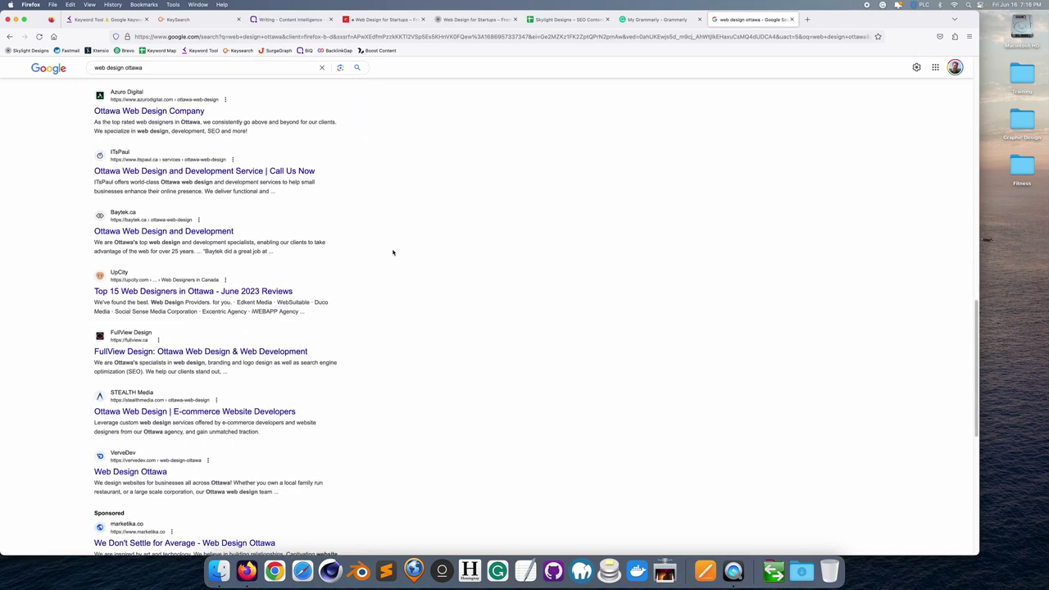
scroll(392, 253, down, 5)
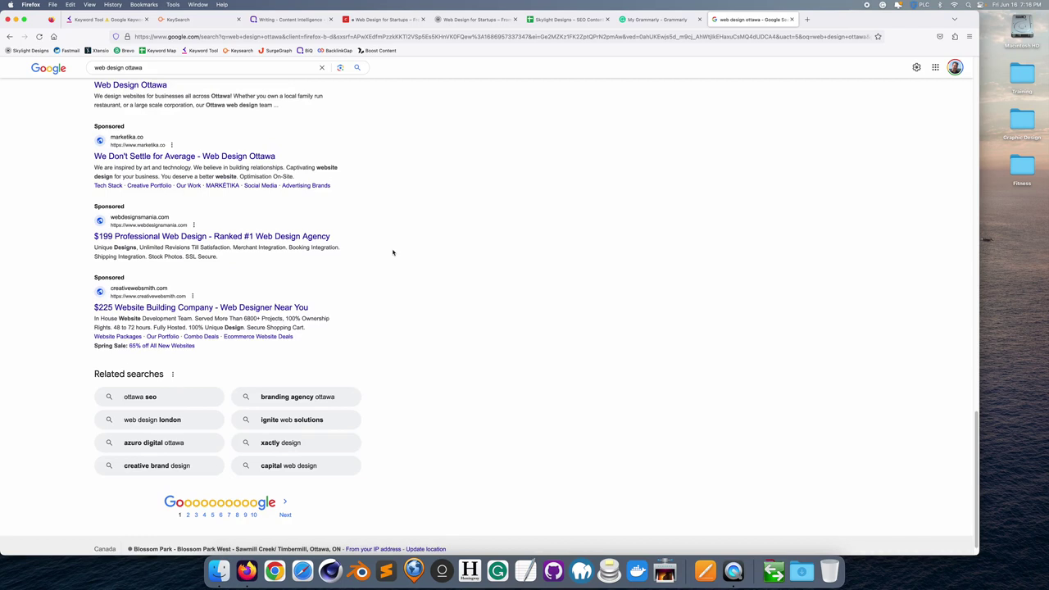
click(285, 491)
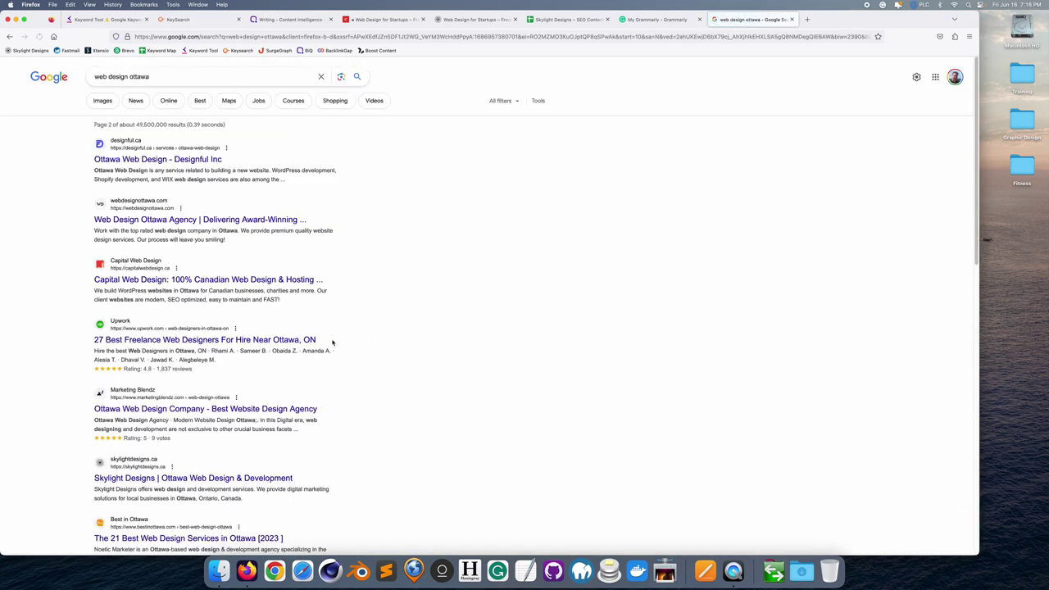
scroll(397, 308, down, 3)
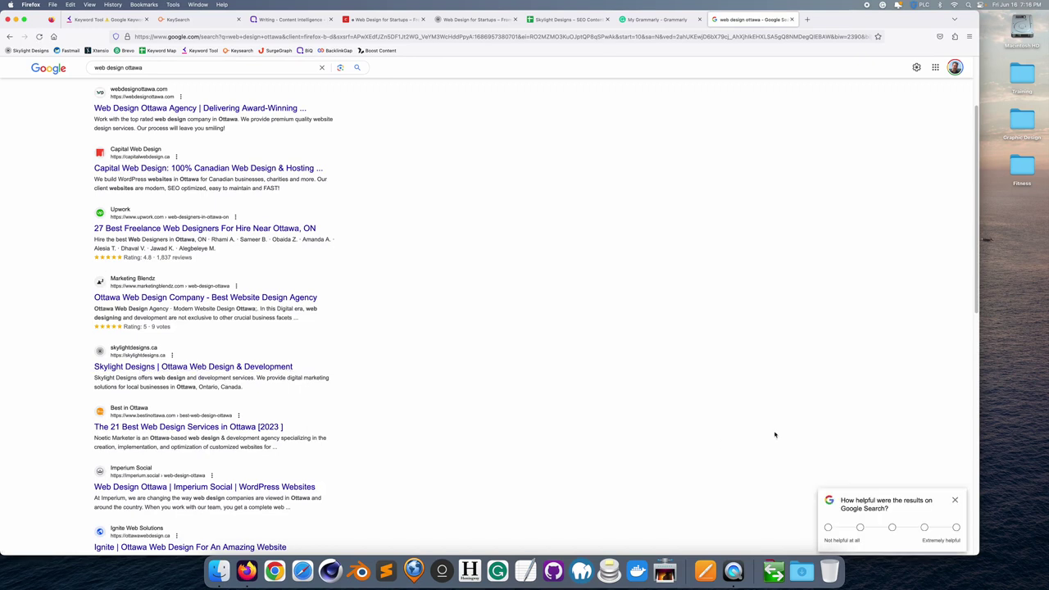
click(955, 499)
scroll(543, 414, up, 3)
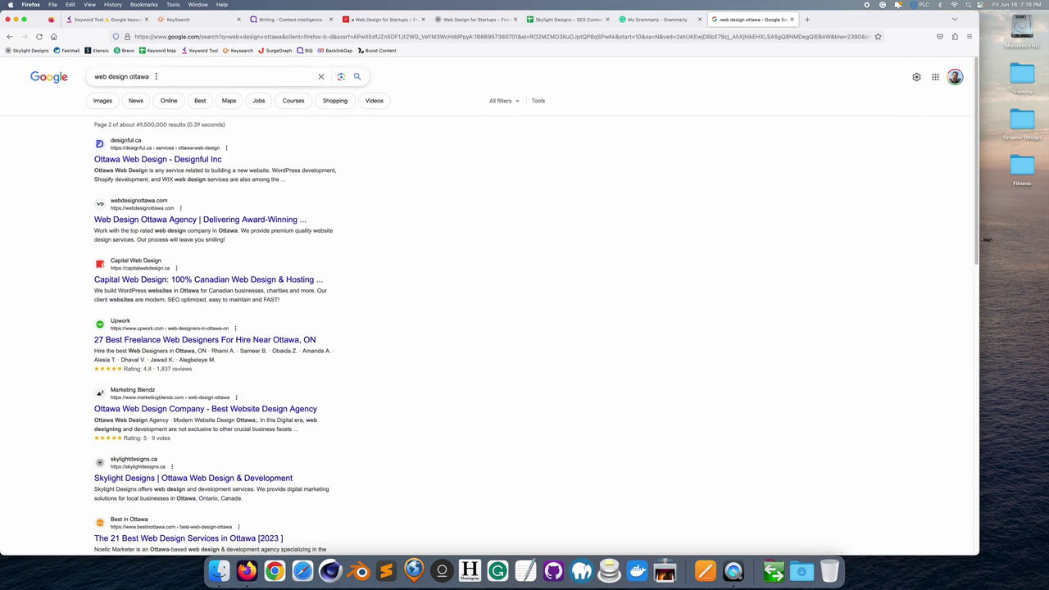
drag(159, 77, 65, 64)
- Search 'craft cms ottawa' and open the top Skylight Designs Craft CMS result
text(craft )
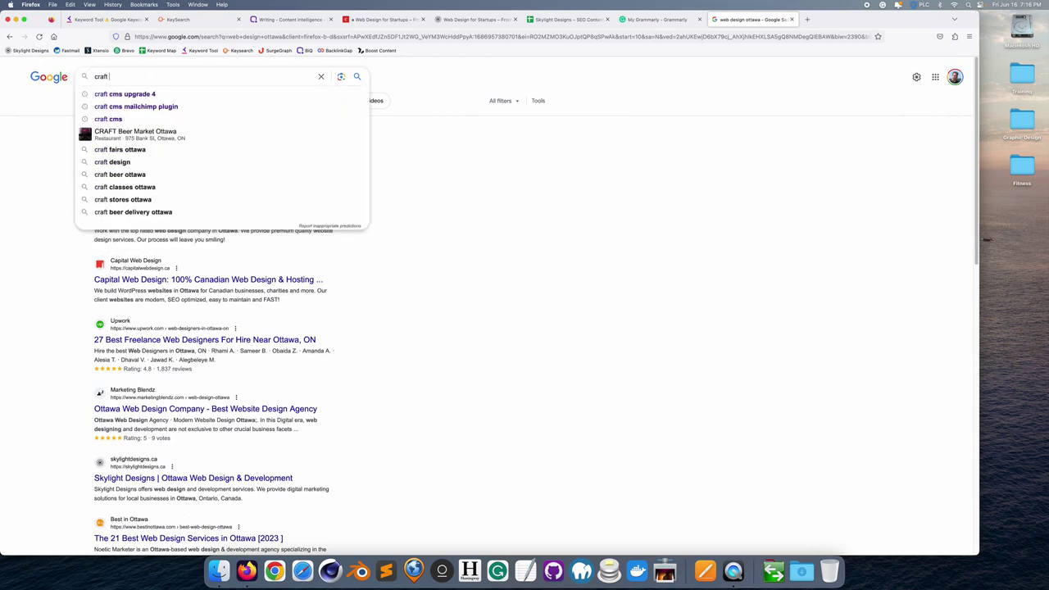
text(cms ottawa)
key(Return)
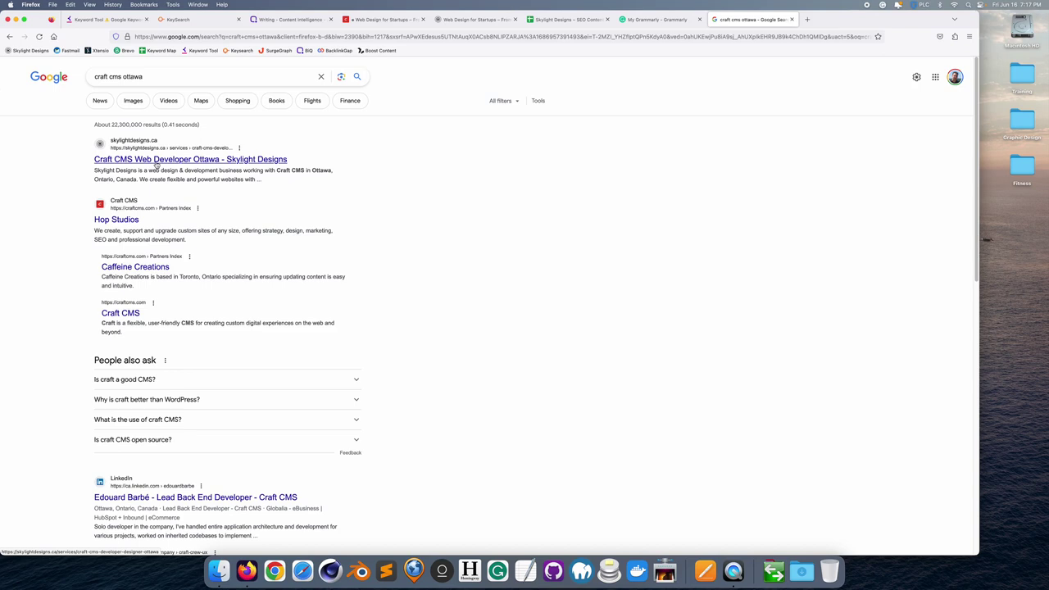
click(156, 163)
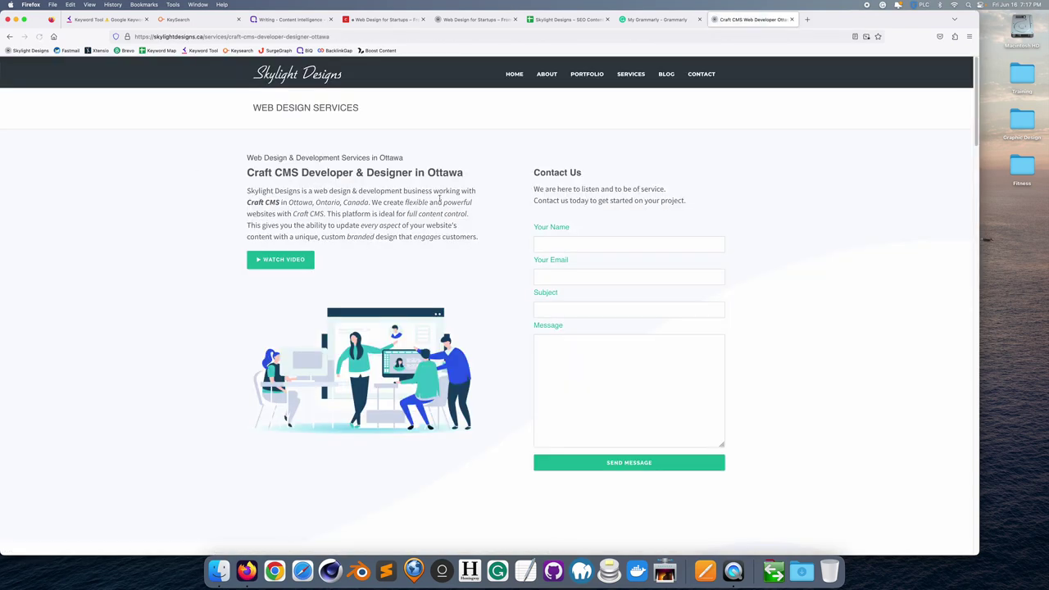
- Look over the Craft CMS page, then visit the Skylight Designs homepage and About page
scroll(484, 265, down, 5)
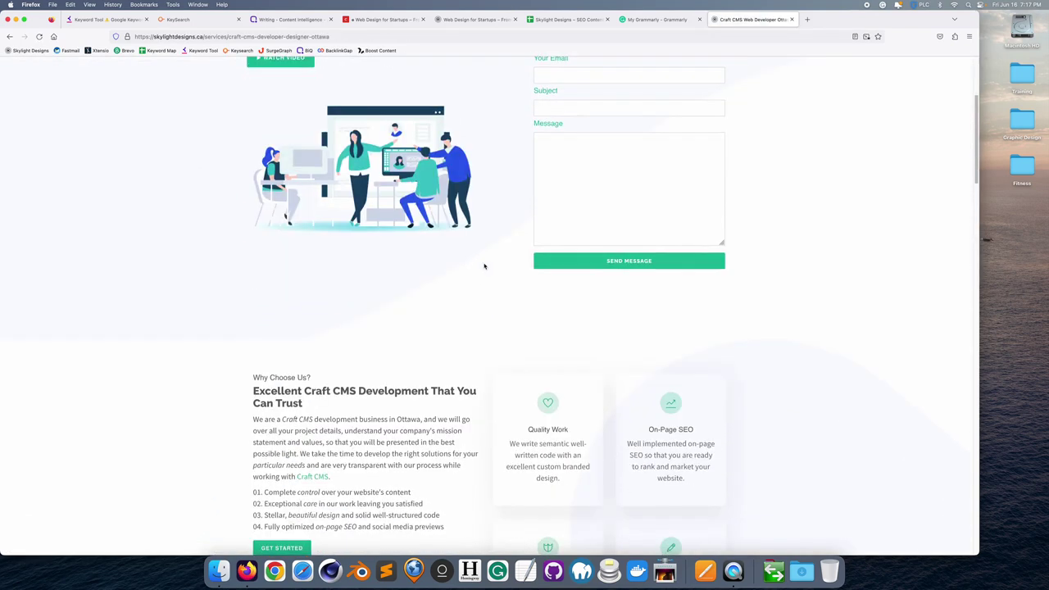
scroll(484, 265, up, 5)
click(314, 74)
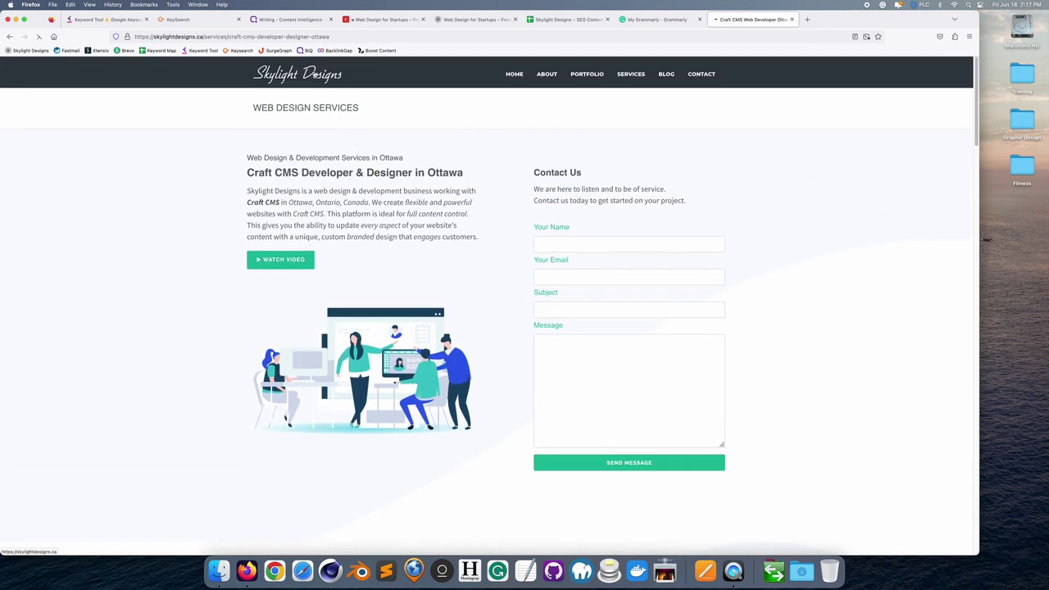
click(553, 76)
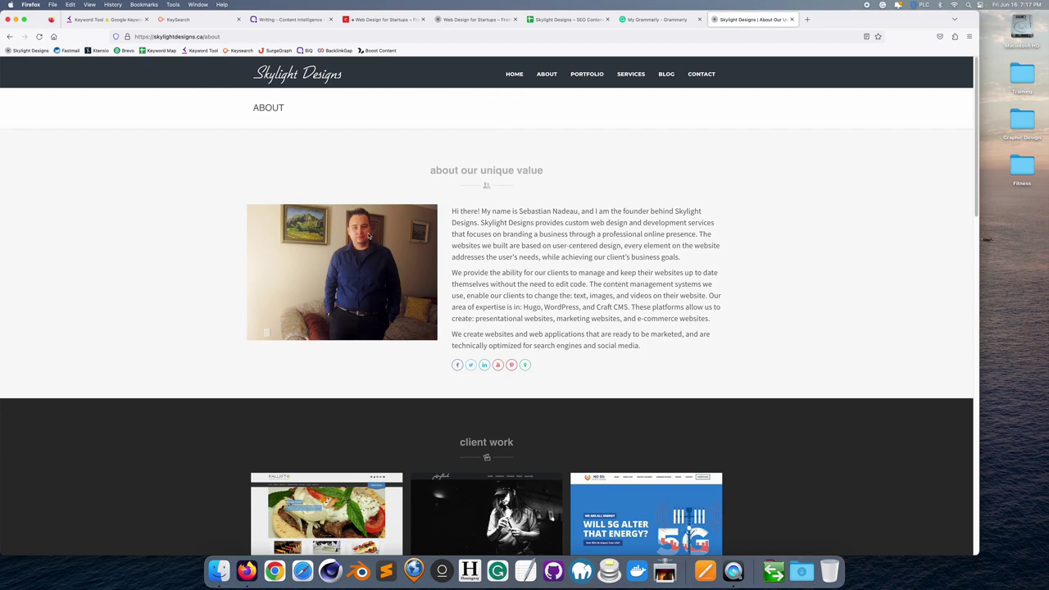
- Return to the Skylight Designs homepage, look it over, and close its tab
click(520, 75)
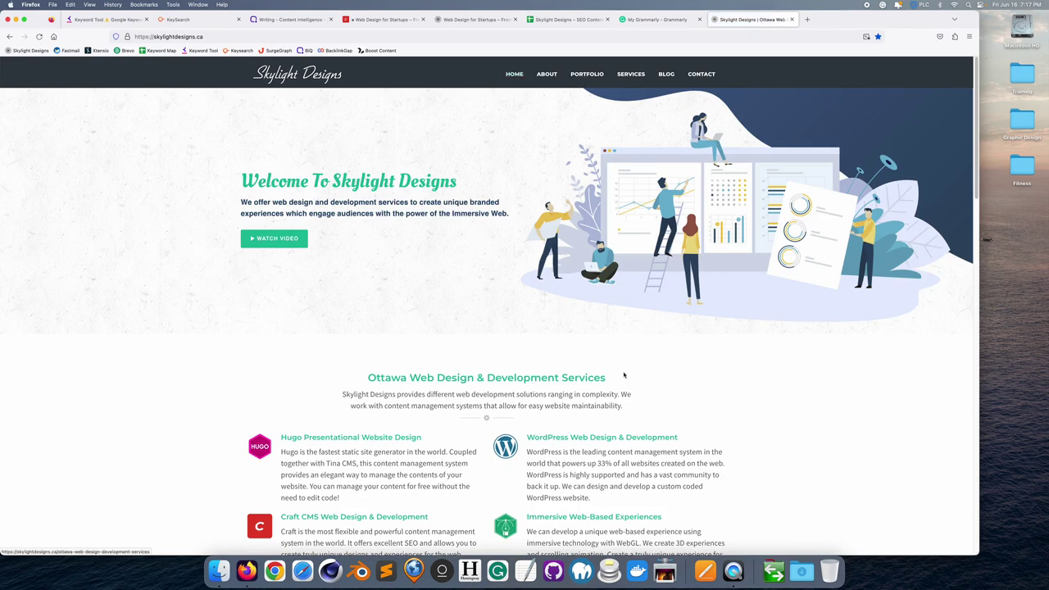
scroll(695, 319, down, 3)
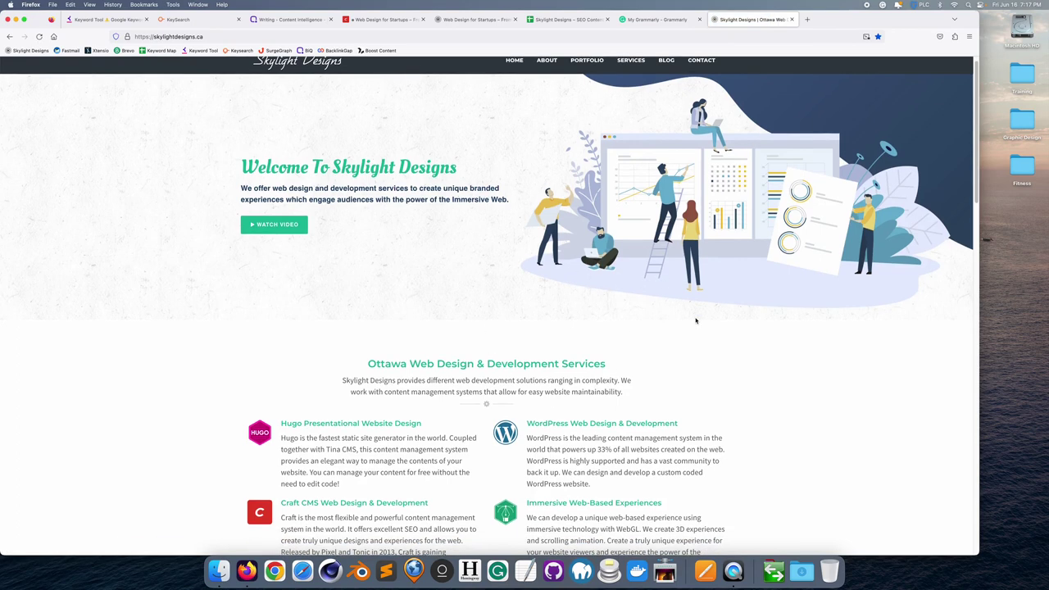
scroll(696, 321, up, 5)
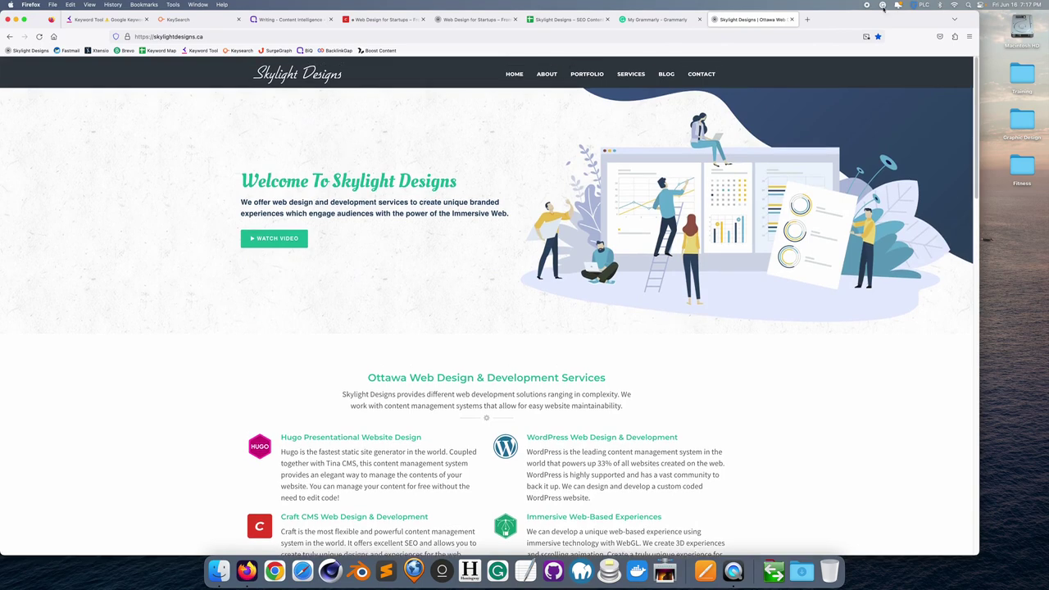
click(791, 18)
- Review the 50 tracked keywords in Rank Tracking, then go to the Keyword Tool search page
scroll(348, 356, down, 5)
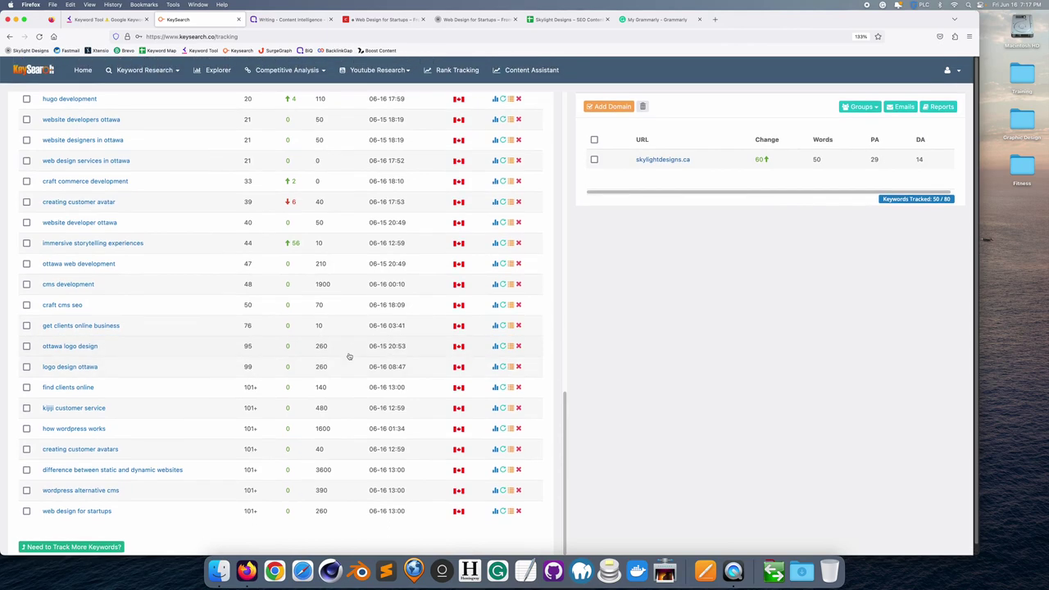
scroll(348, 357, up, 2)
drag(562, 401, 571, 137)
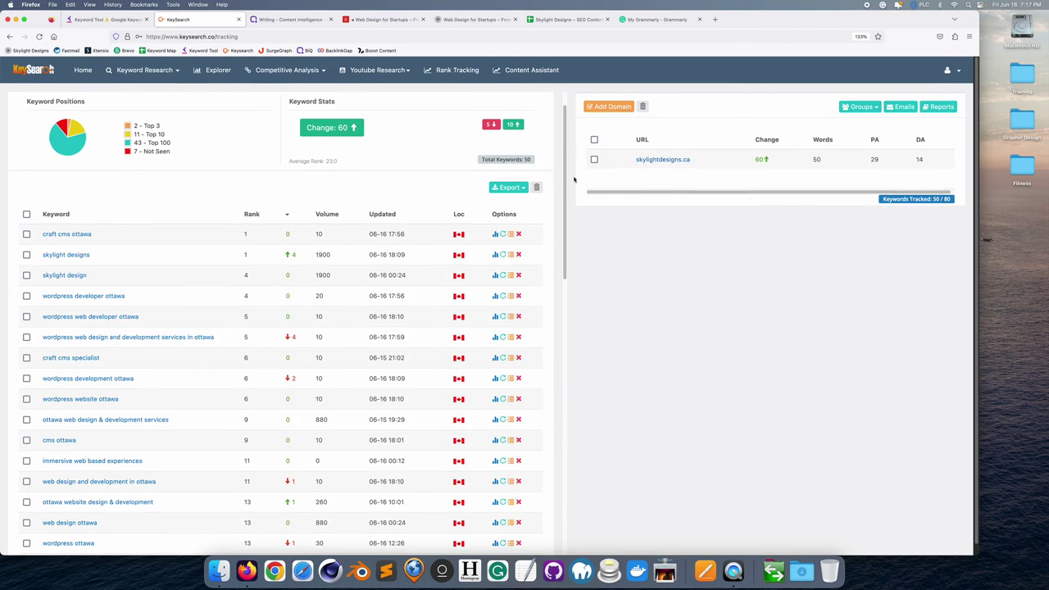
click(106, 24)
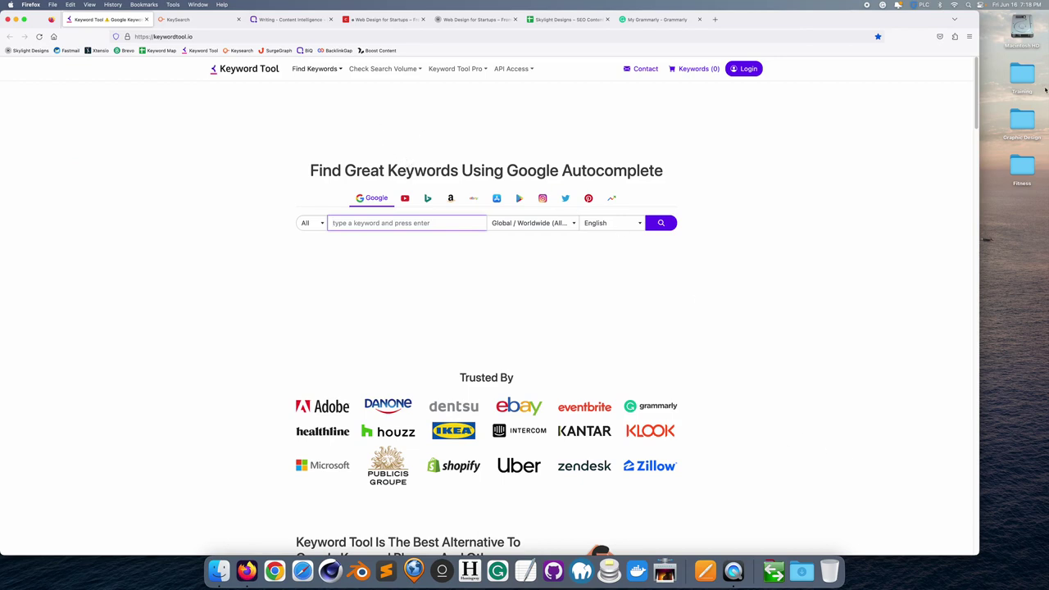
- Navigate Finder via Training > Brand > SEO > Editing to the Web Design for Startups folder, then minimize Finder
double_click(1022, 77)
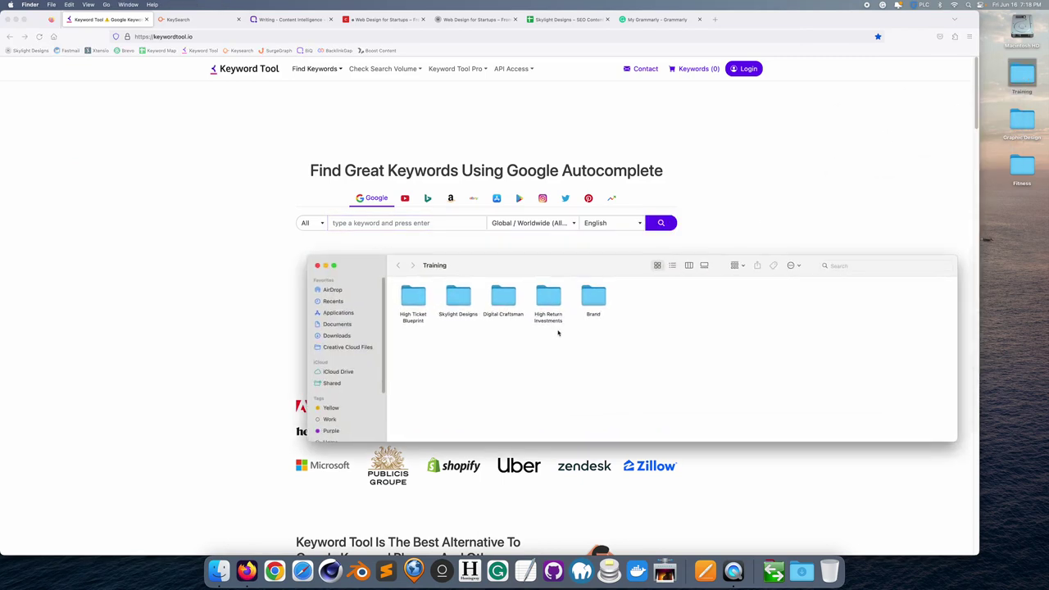
double_click(590, 295)
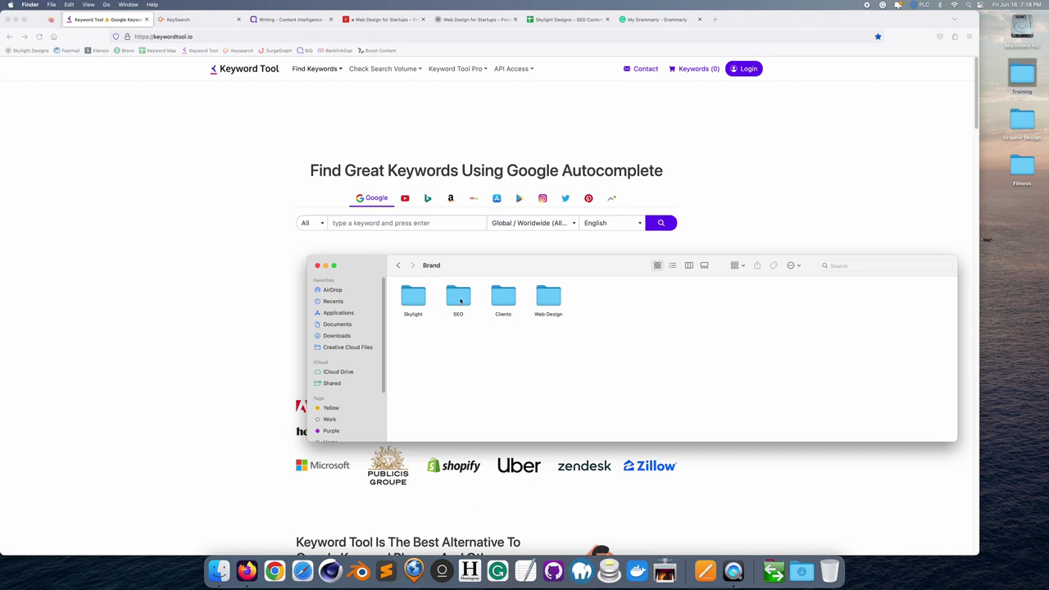
double_click(461, 300)
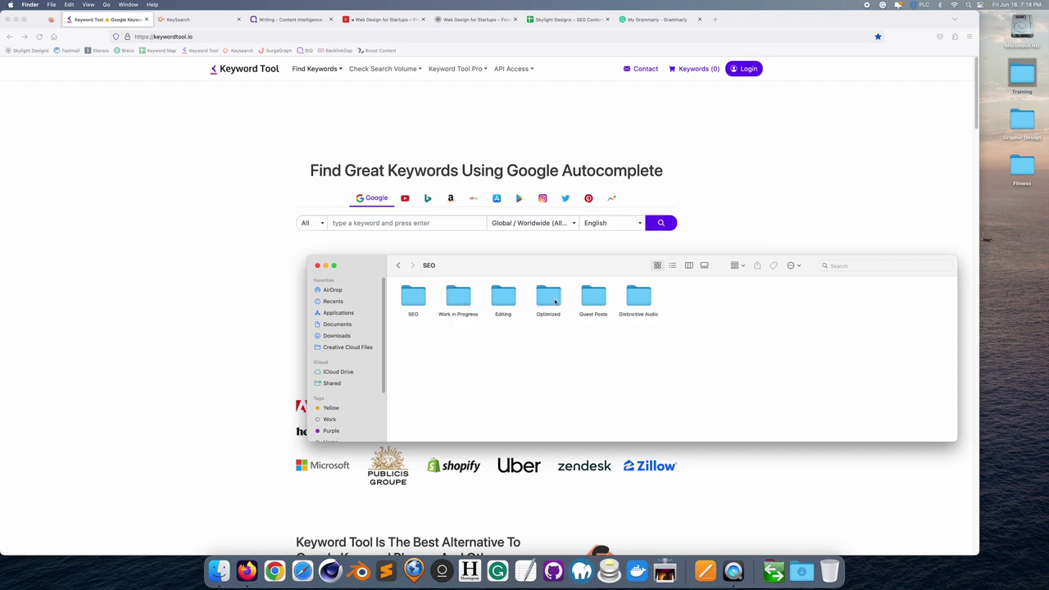
double_click(511, 299)
double_click(458, 298)
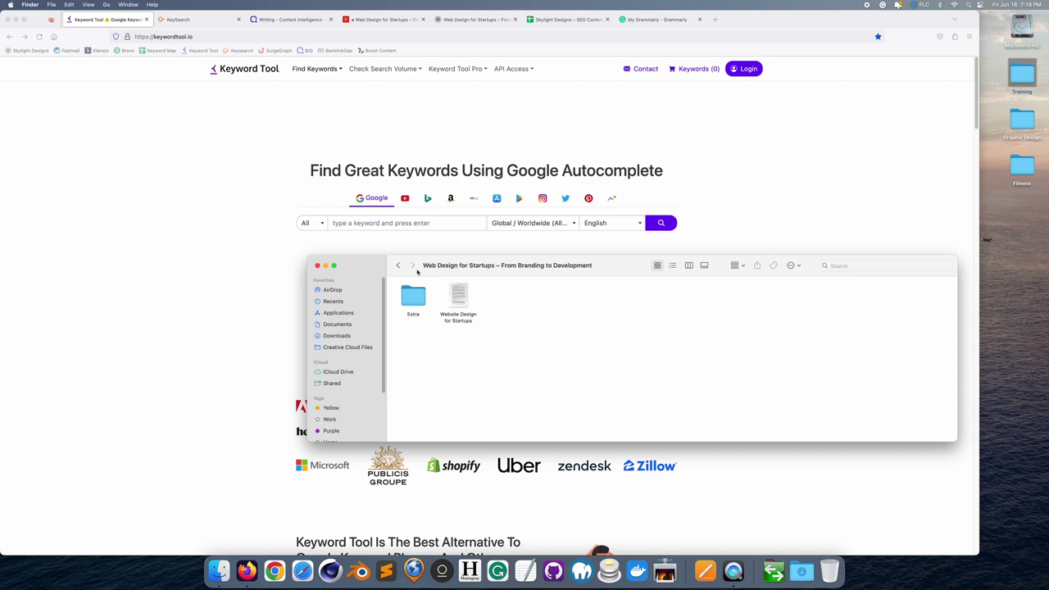
click(326, 264)
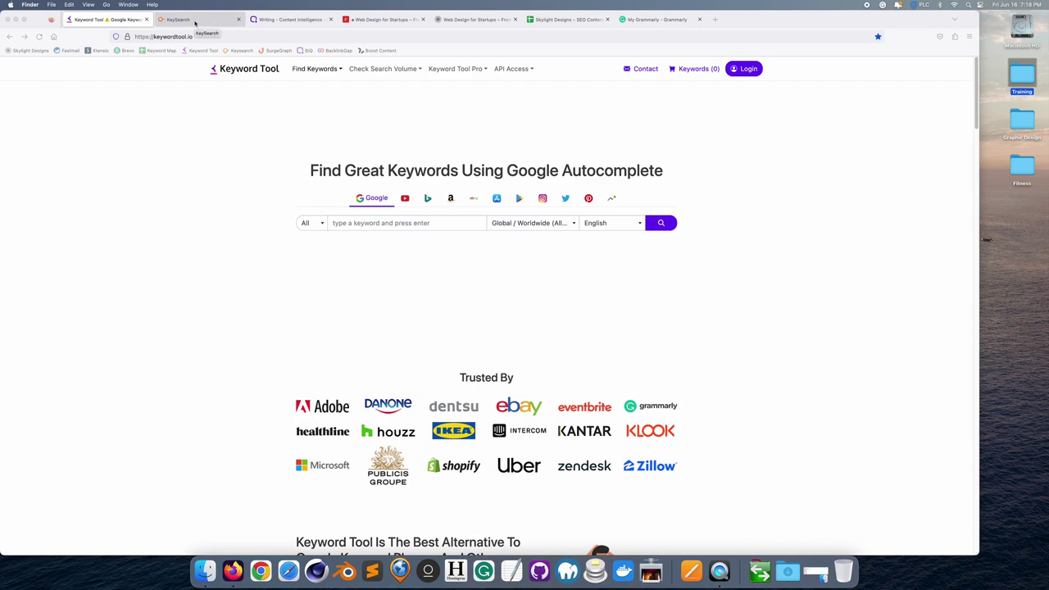
- Enter 'startups' as the Keyword Tool search term, keeping the category at All
click(195, 23)
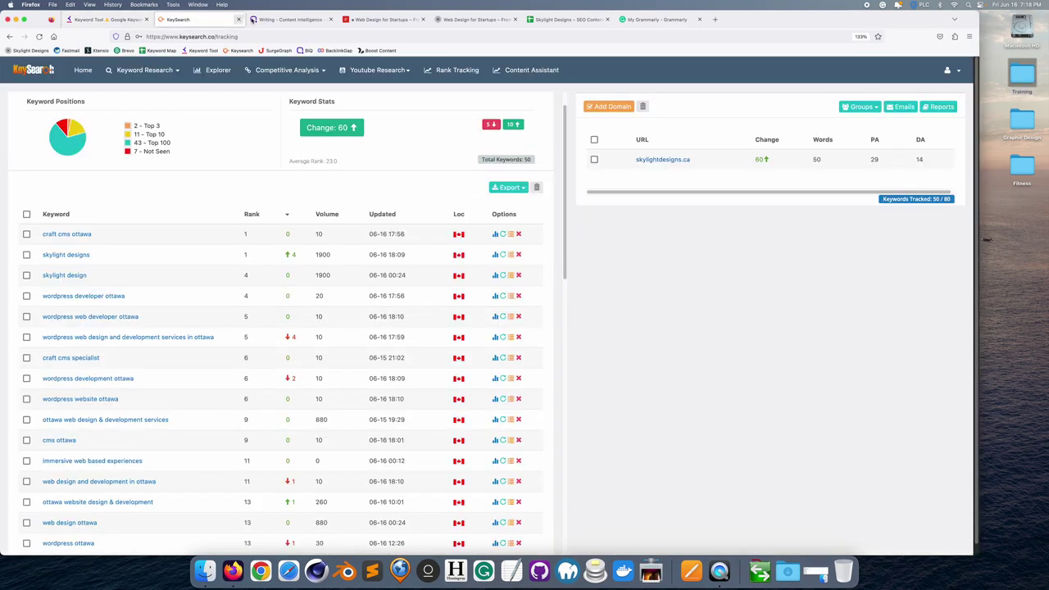
click(98, 20)
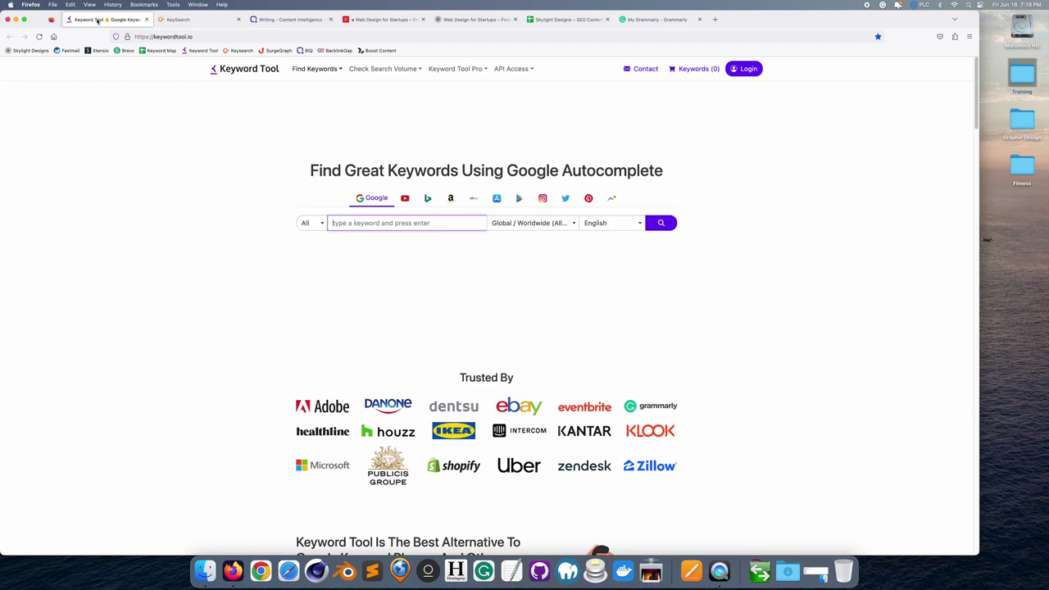
text(startups)
click(322, 224)
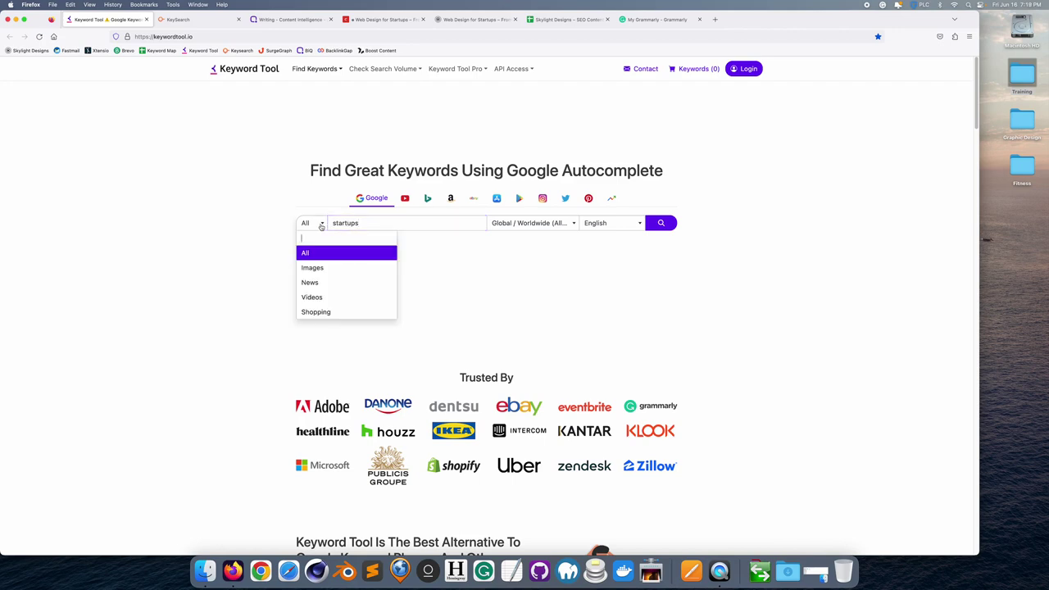
click(419, 253)
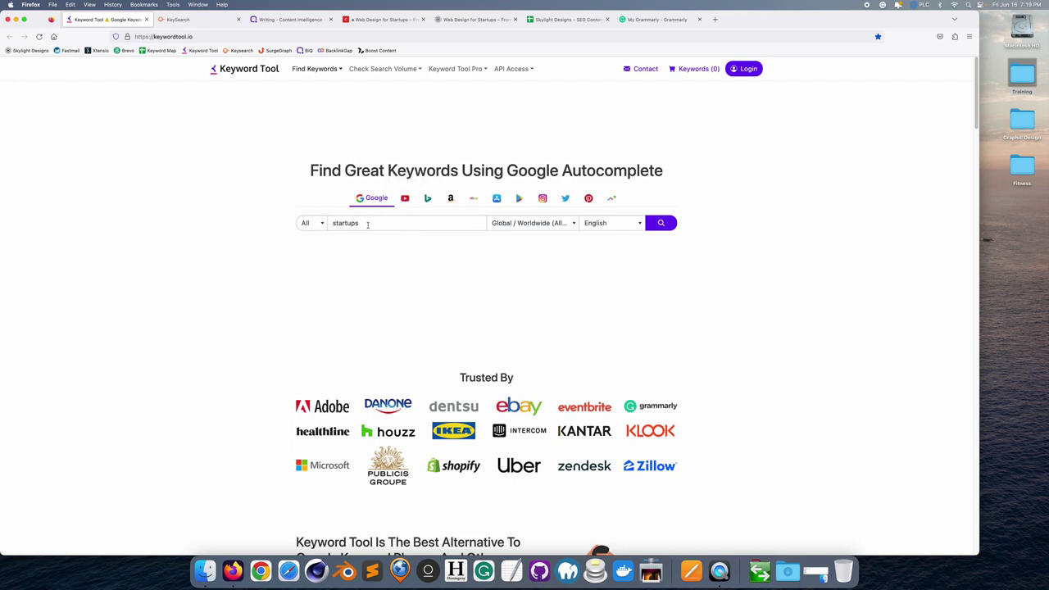
- Set the location to Canada (Country) and run the startups search
click(563, 227)
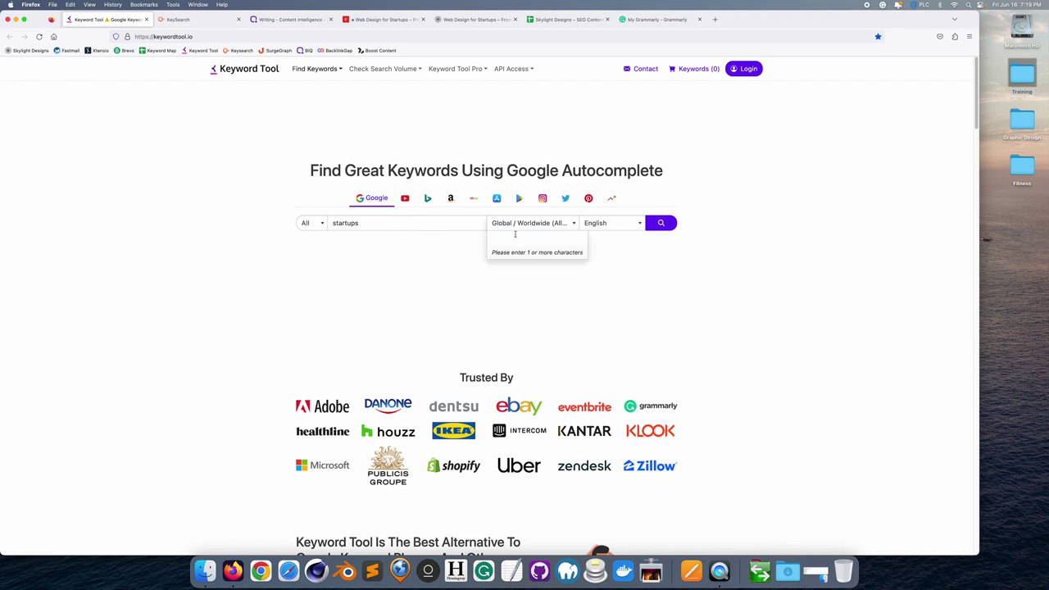
text(canada)
click(514, 252)
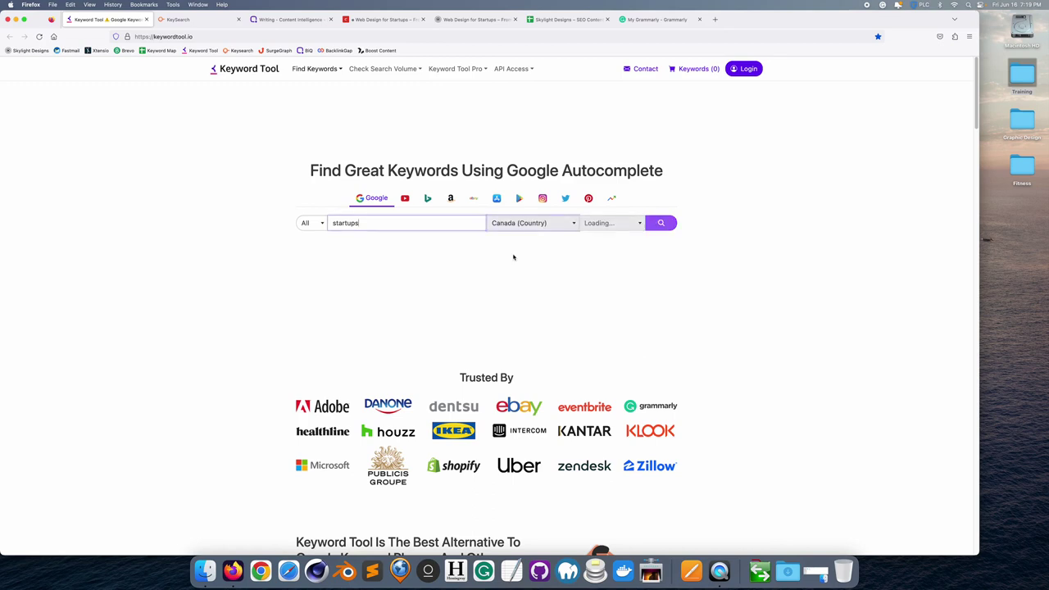
click(661, 223)
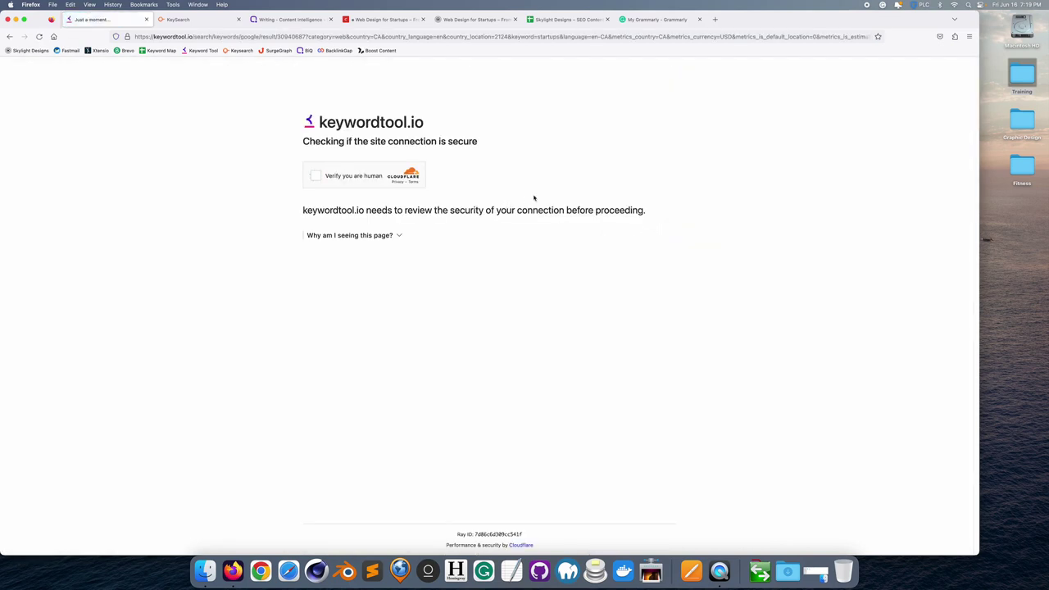
- Pass the Cloudflare check and browse the startups results, ticking and unticking two keywords
click(316, 176)
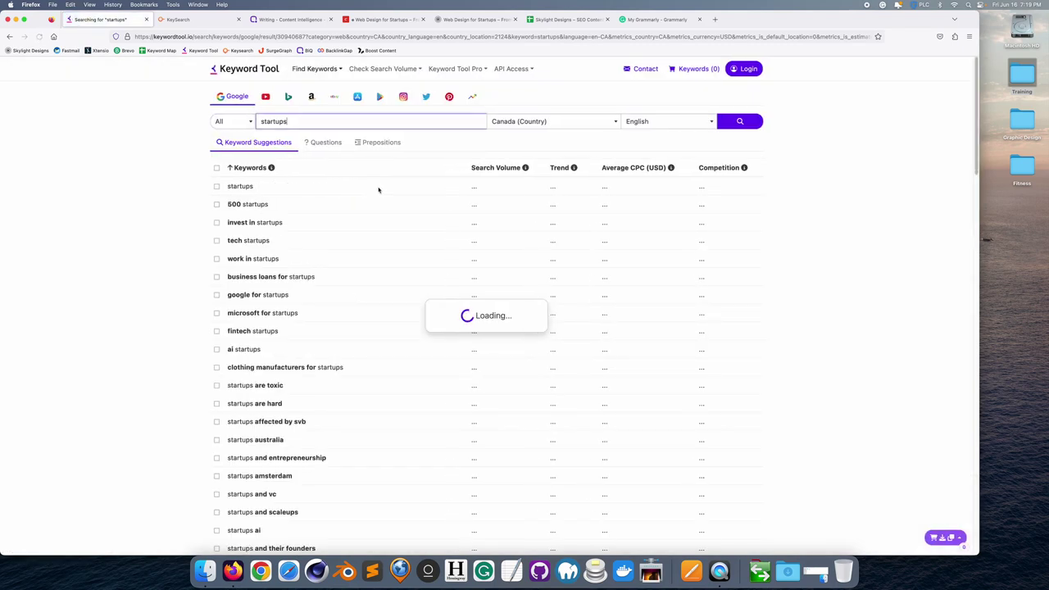
scroll(414, 335, down, 2)
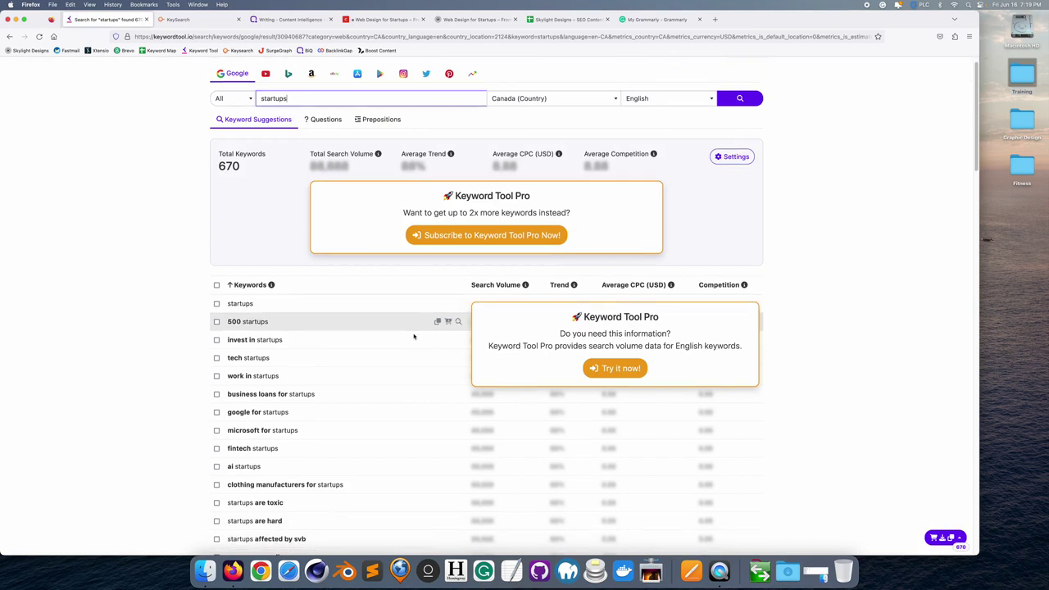
scroll(411, 334, down, 4)
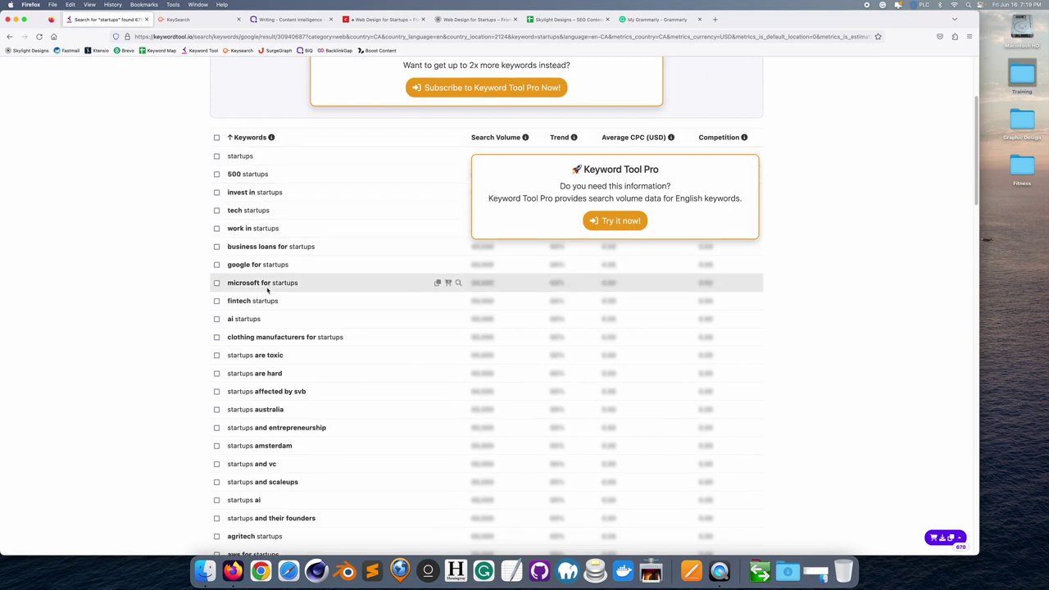
scroll(280, 378, down, 5)
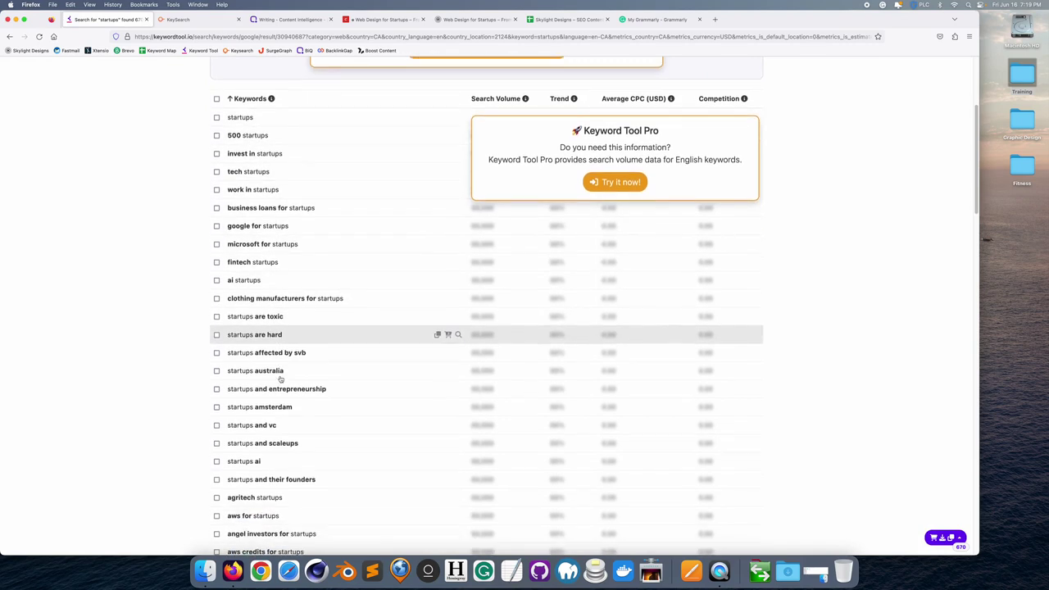
scroll(280, 377, down, 5)
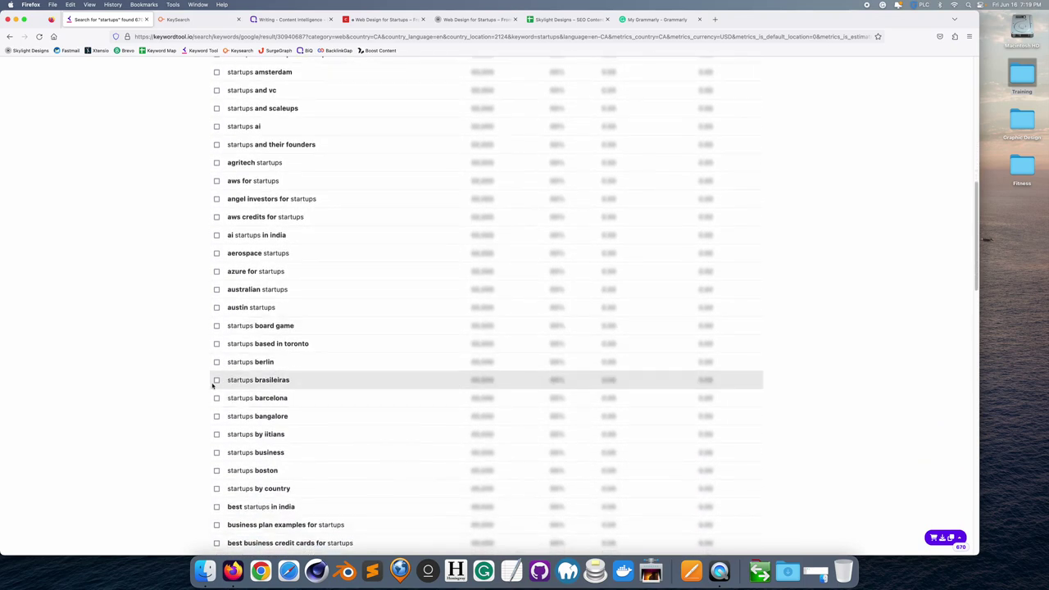
click(216, 379)
click(216, 361)
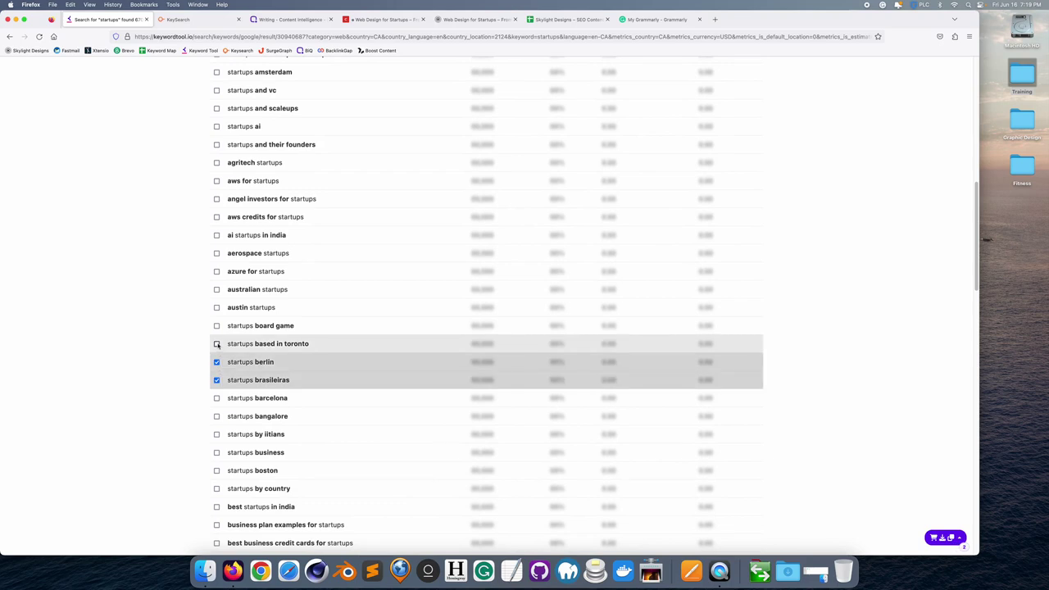
click(216, 362)
click(216, 379)
scroll(283, 379, up, 7)
scroll(285, 382, up, 2)
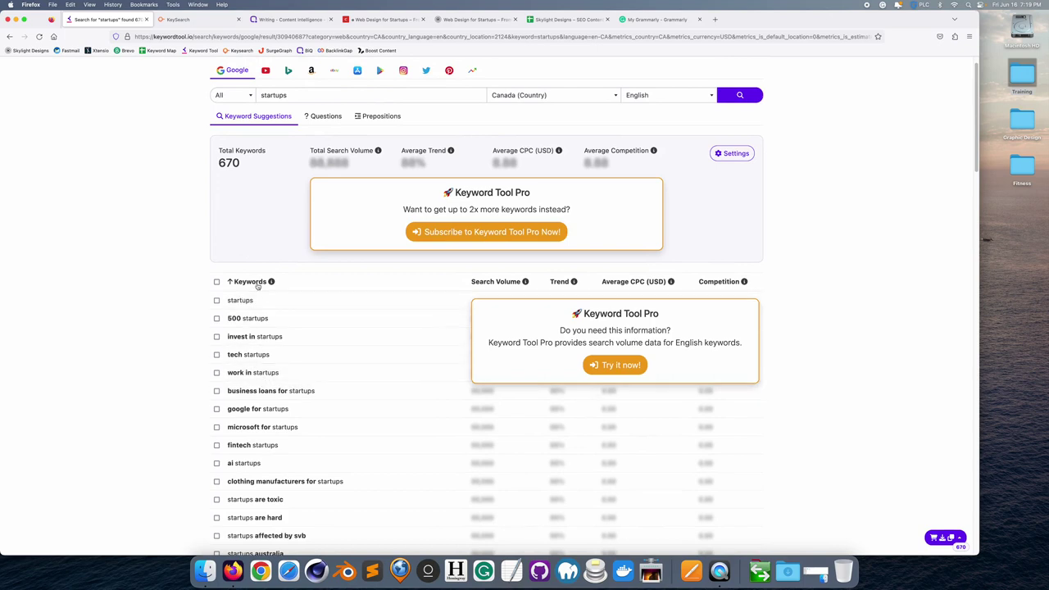
- Search 'startups web design' and tick the 'web design for startups' keyword
click(301, 95)
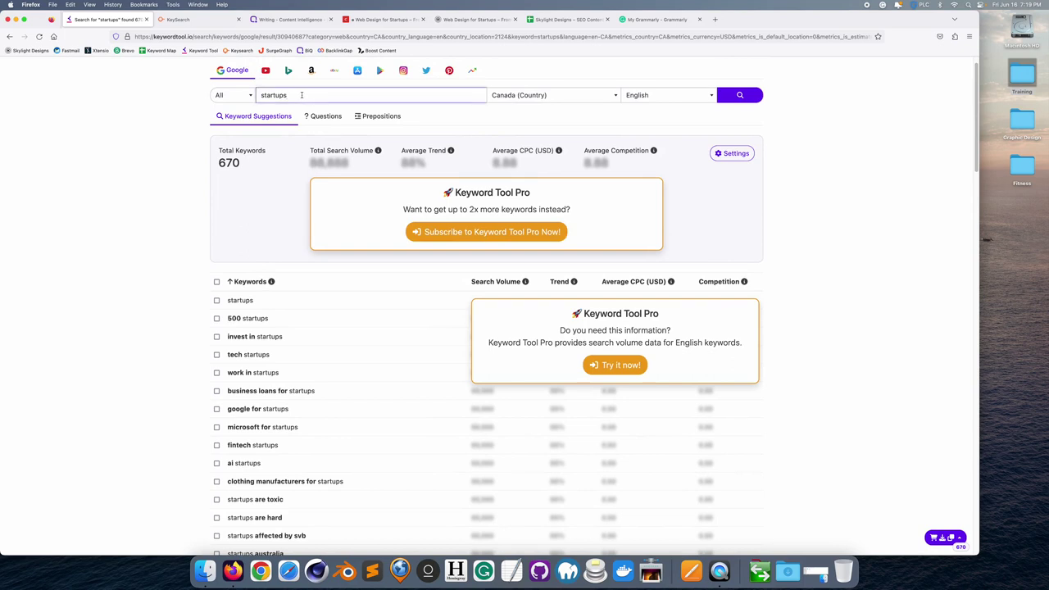
text(web design)
key(Return)
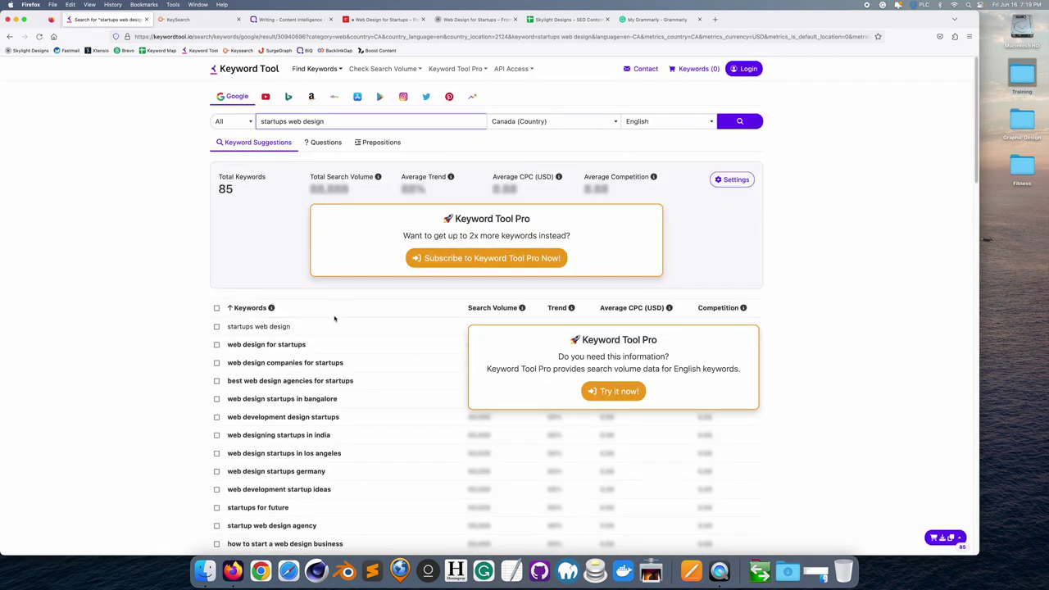
click(217, 345)
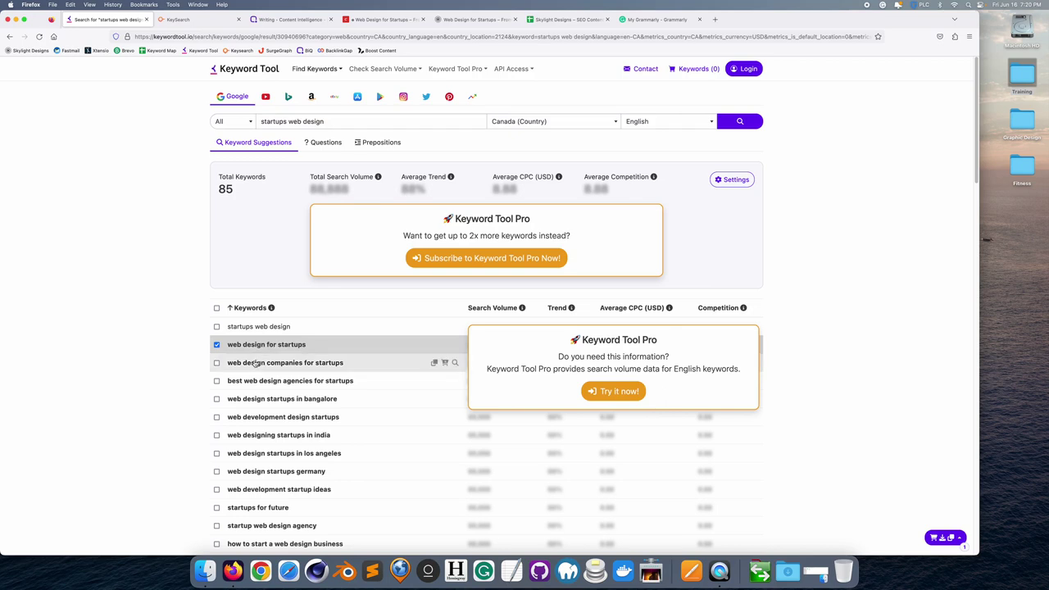
- Tick 'web design companies for startups' and 'startups web design', then select all 85 keywords
click(217, 363)
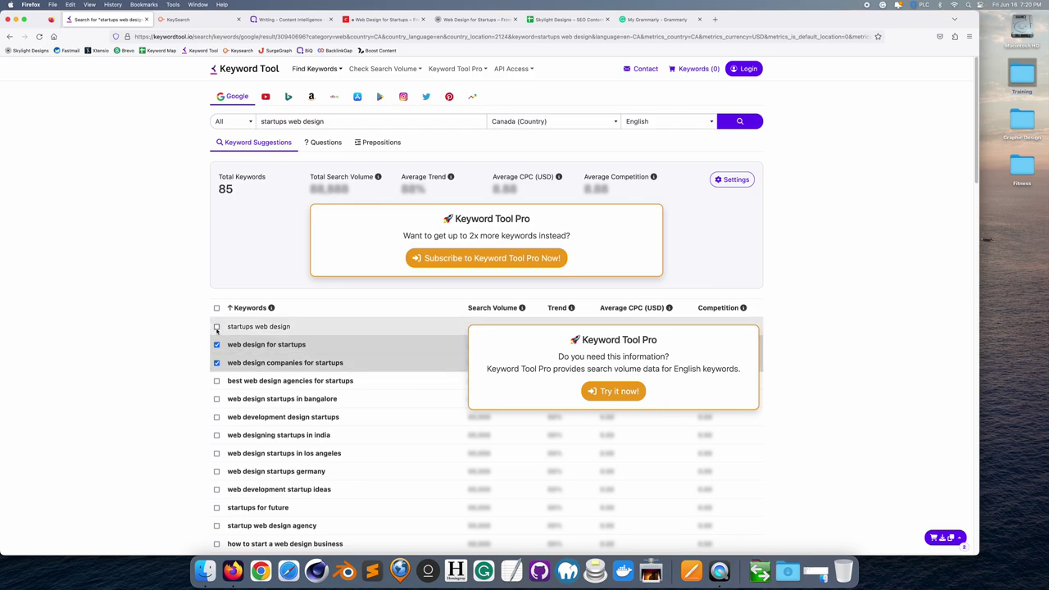
click(217, 326)
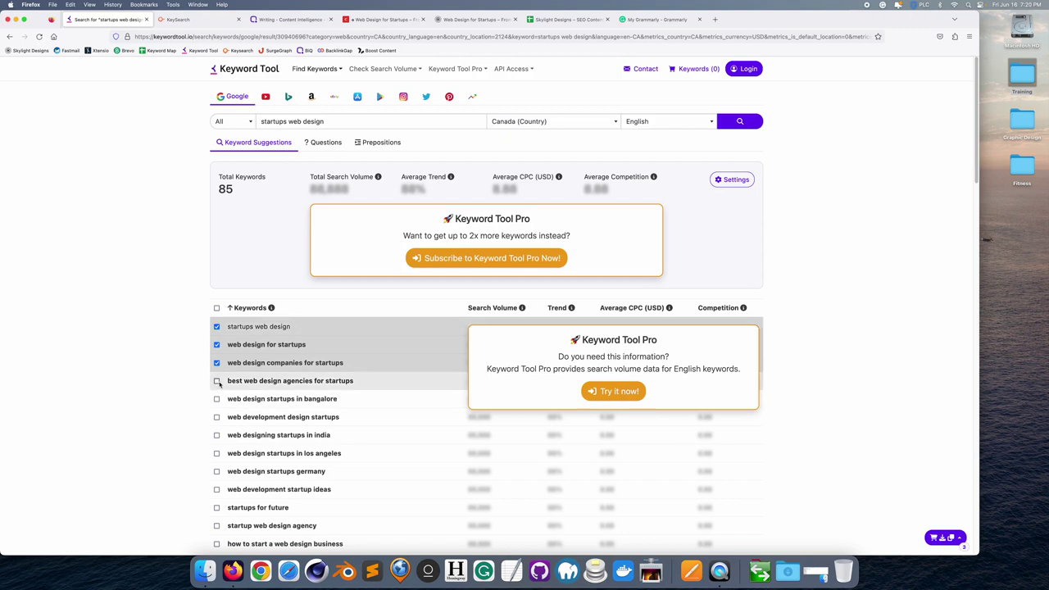
click(217, 308)
scroll(149, 382, down, 2)
scroll(149, 382, down, 12)
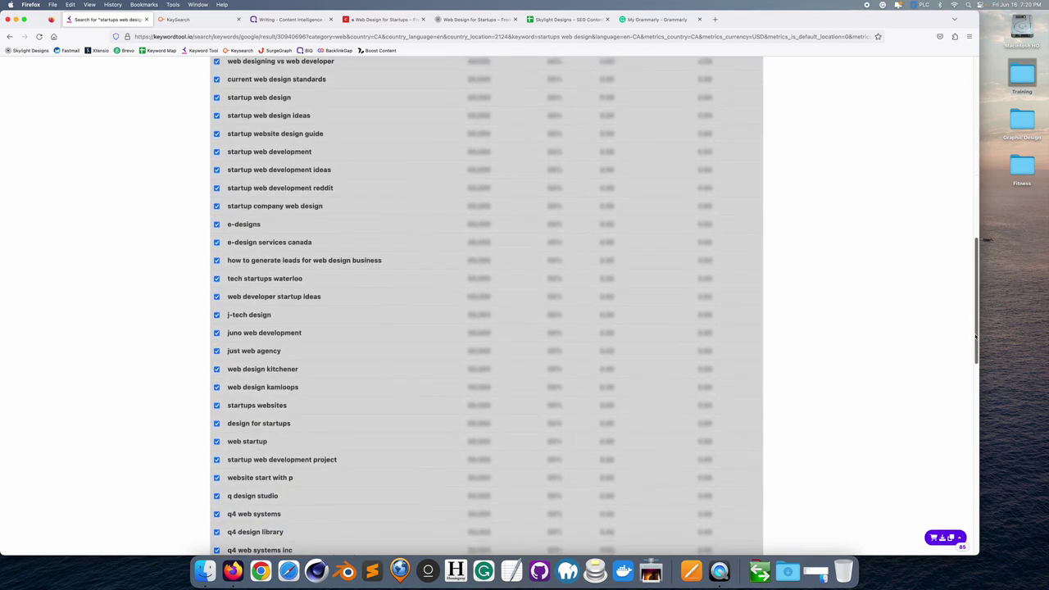
drag(976, 336, 987, 548)
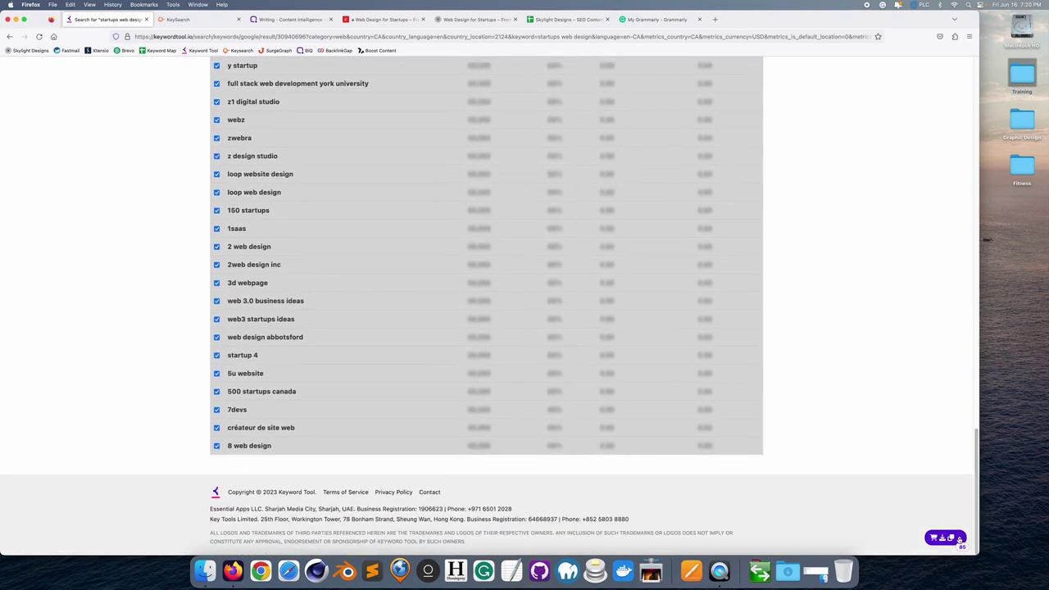
- Copy all 85 selected keywords and return to KeySearch
click(960, 538)
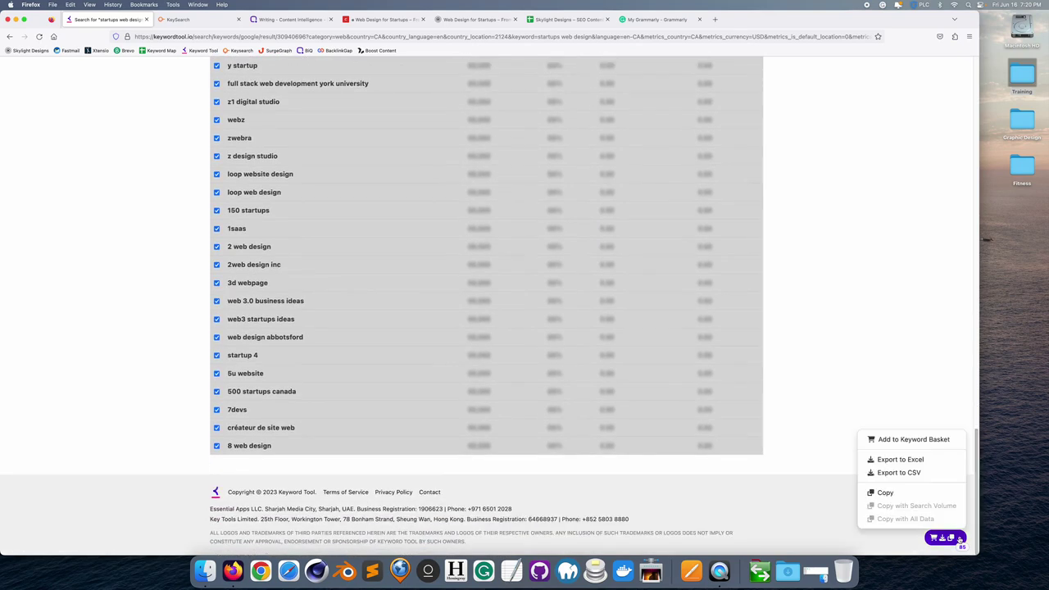
click(908, 490)
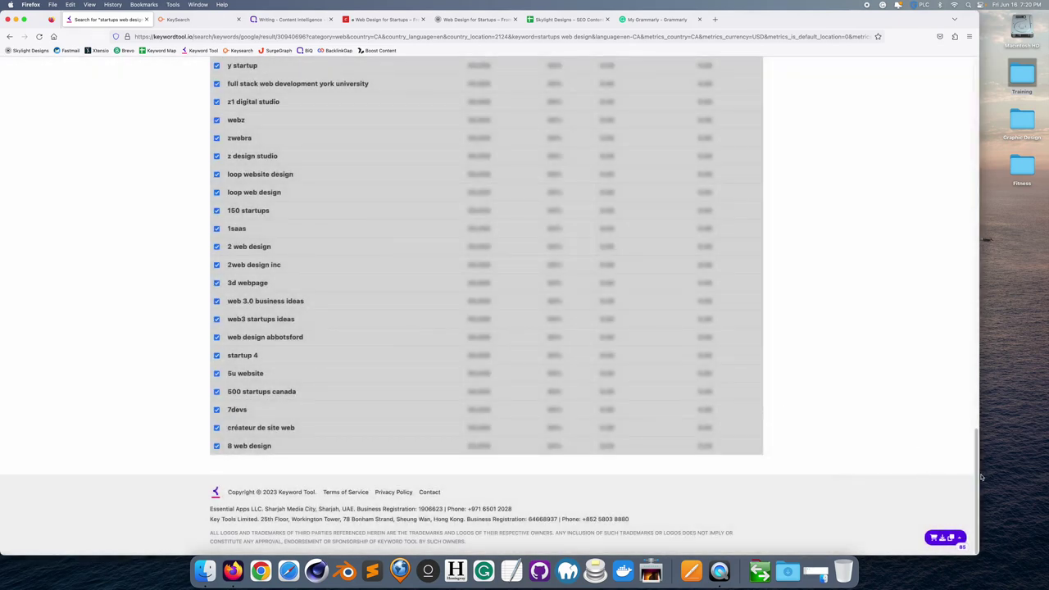
drag(981, 477, 971, 106)
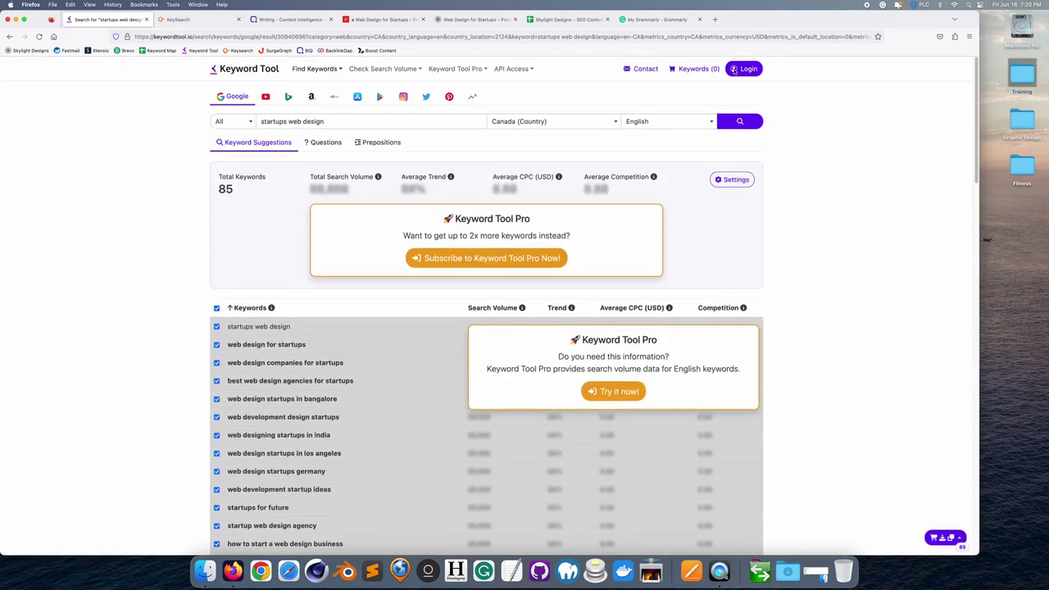
click(190, 20)
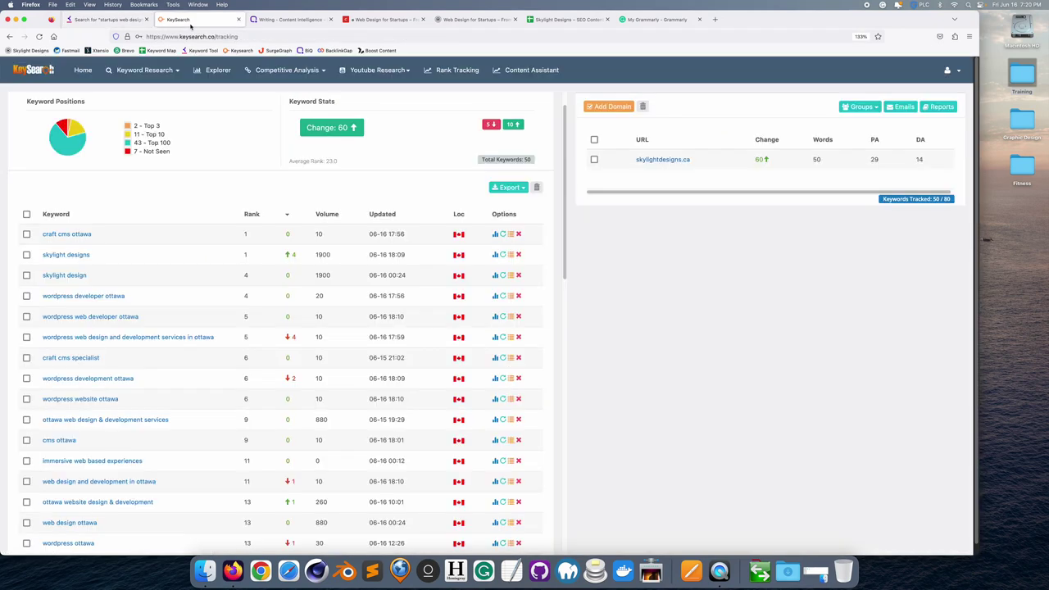
- Go to KeySearch's Keyword Research page and set its location to Canada
click(174, 74)
click(176, 72)
click(154, 104)
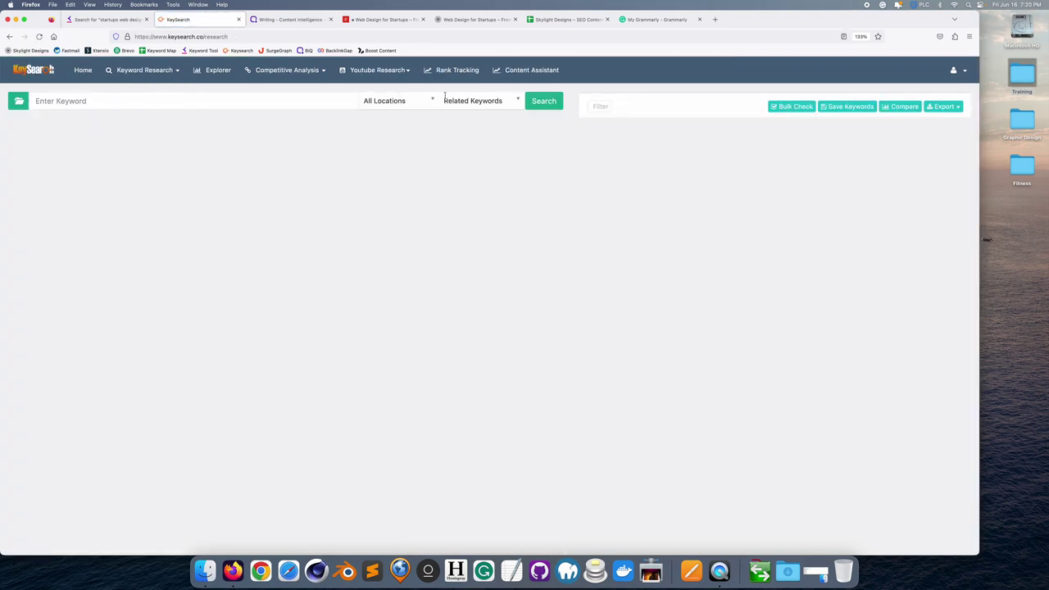
click(399, 100)
text(canada)
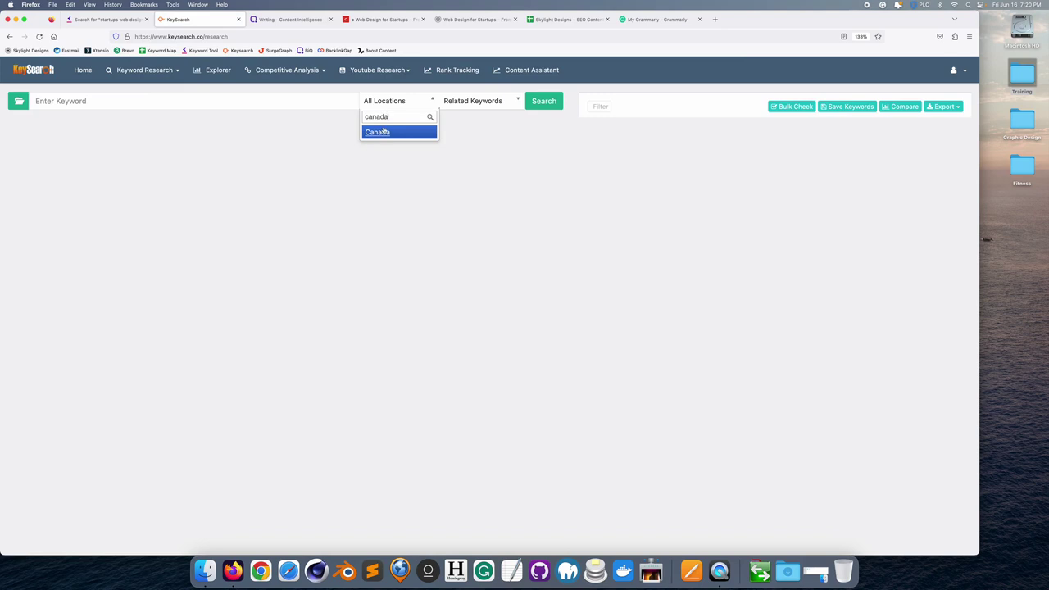
click(384, 131)
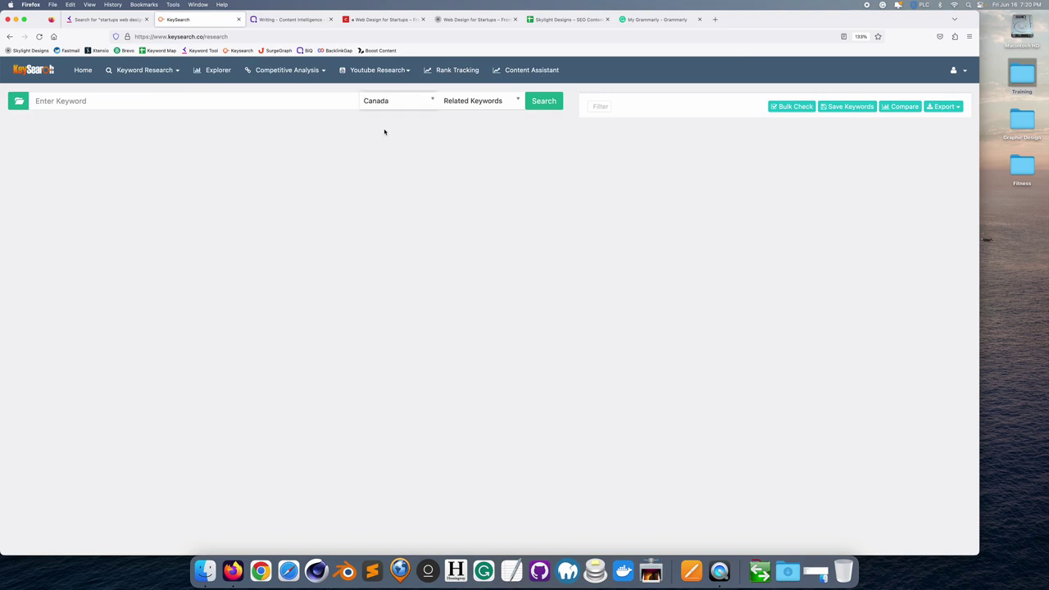
- Choose Import Keyword List from the Related Keywords dropdown
click(483, 102)
scroll(483, 180, down, 2)
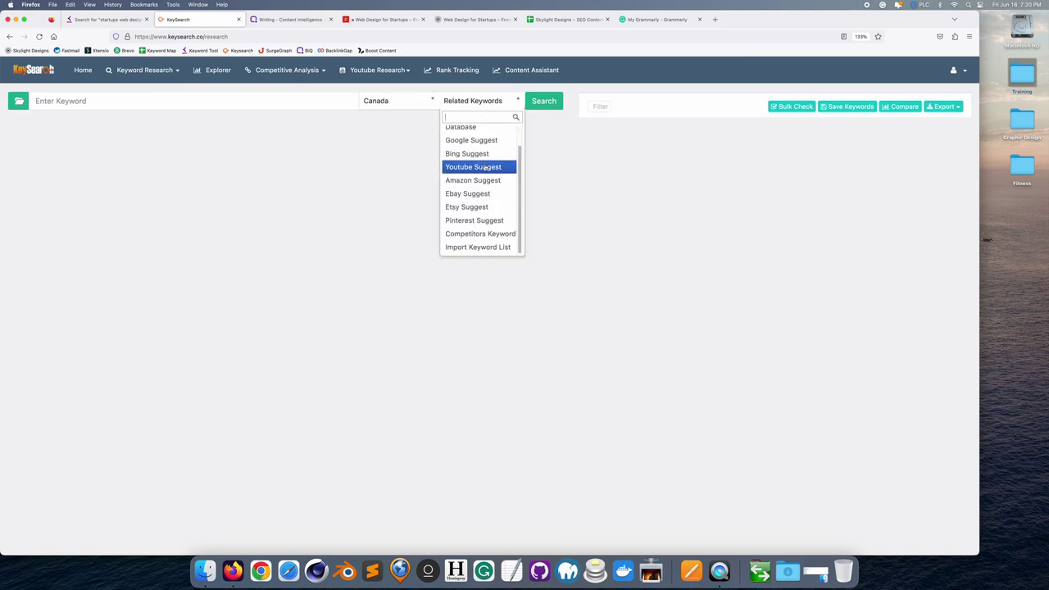
click(478, 247)
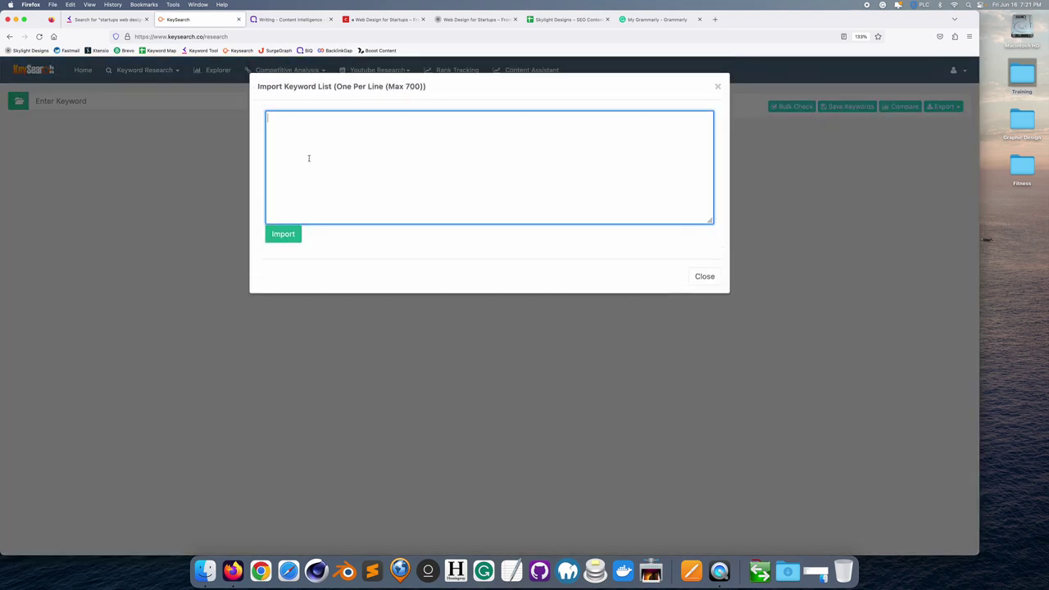
- Paste the keyword list, then delete créateur de site web, 7devs, 8 web design, 5u website, startup 4 and 500 startups canada
key(super+v)
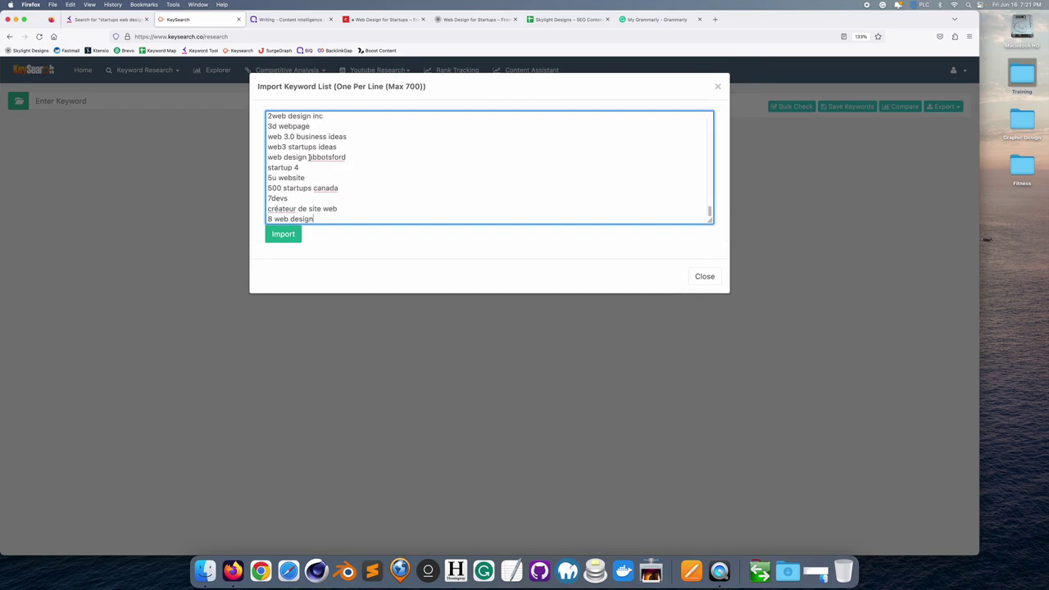
drag(342, 209, 215, 205)
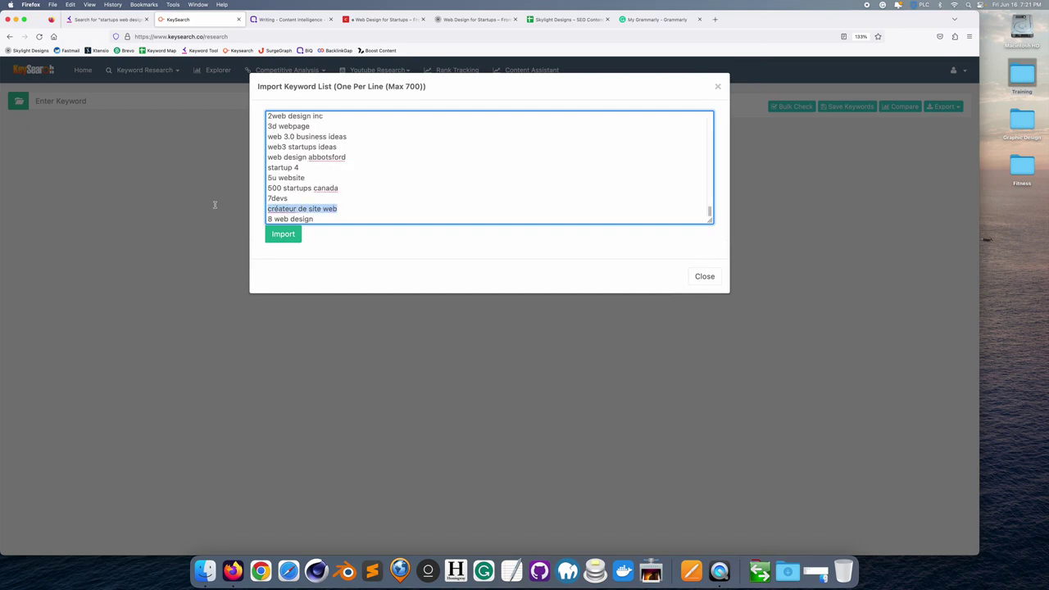
key(BackSpace)
key(BackSpace)
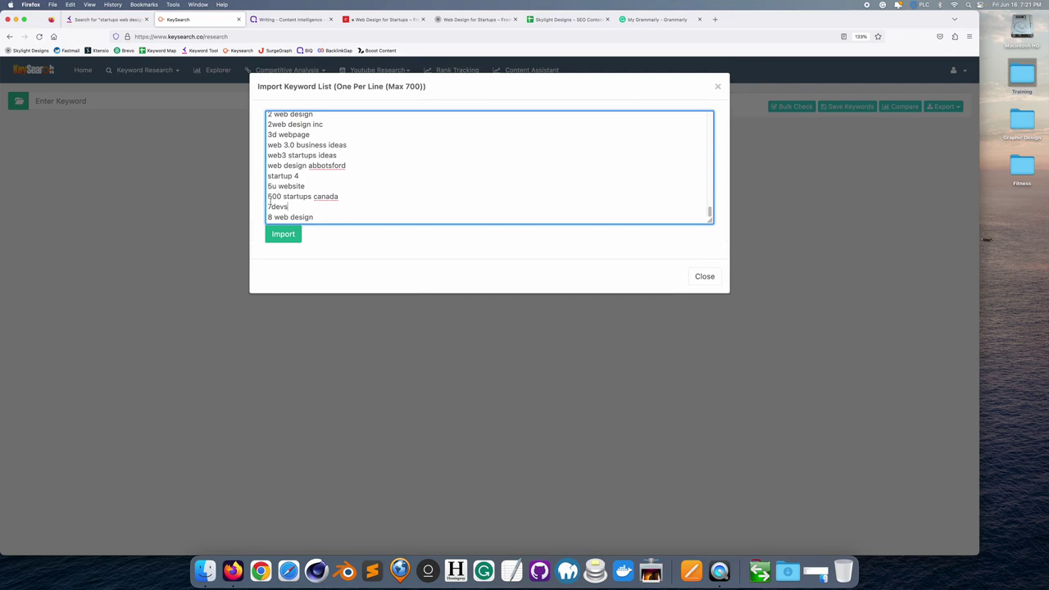
drag(293, 204, 211, 202)
drag(295, 206, 234, 204)
key(BackSpace)
key(BackSpace)
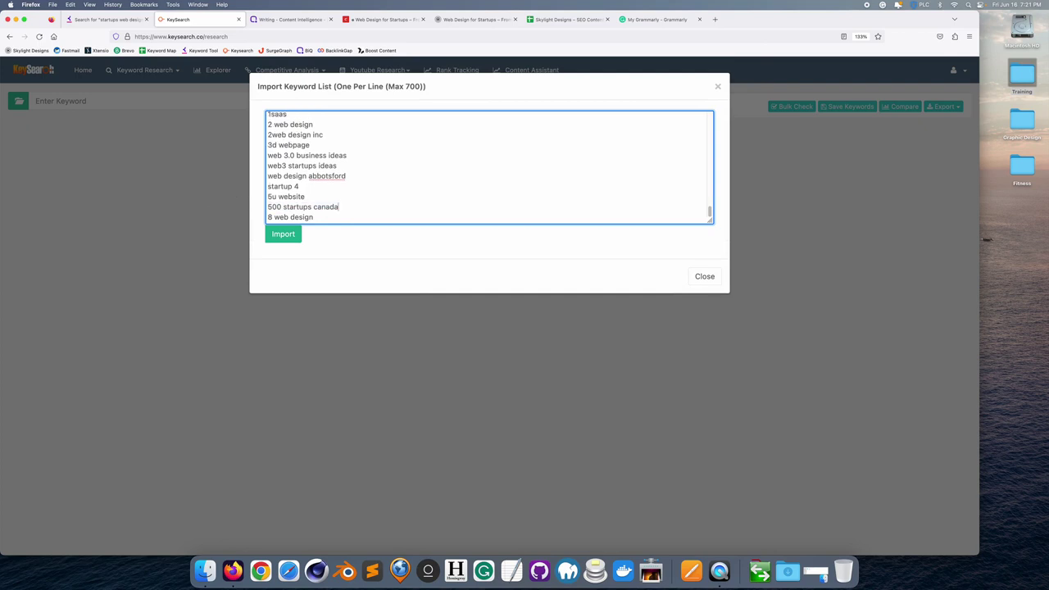
drag(321, 218, 218, 214)
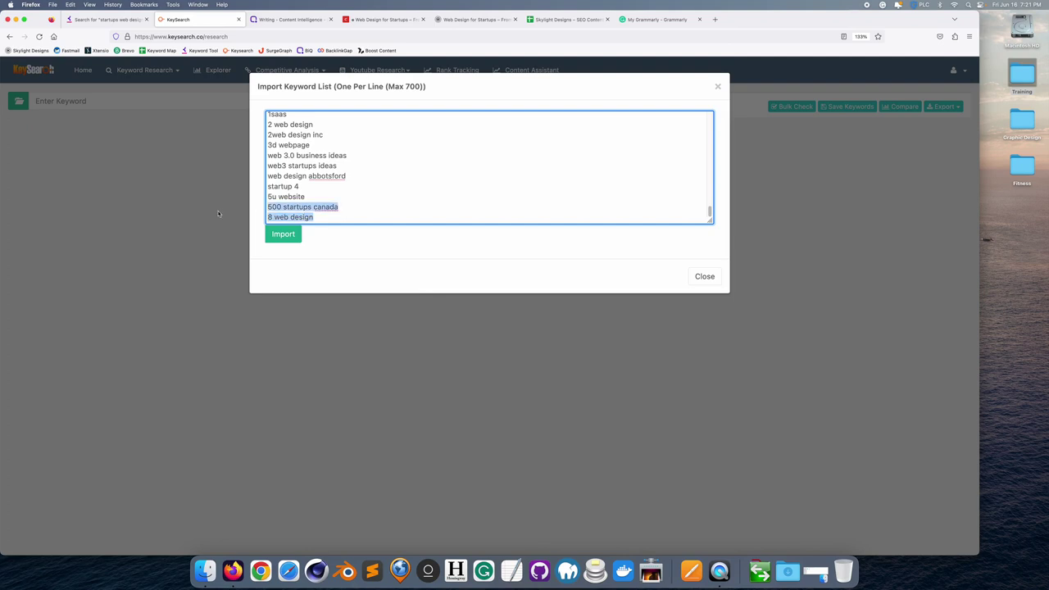
click(299, 209)
drag(321, 217, 264, 215)
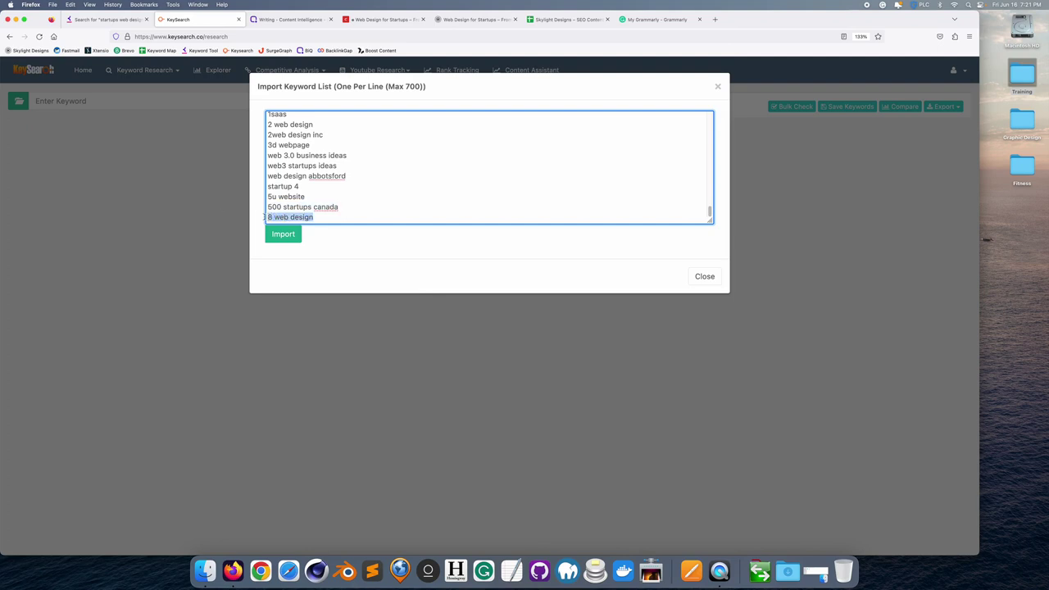
key(BackSpace)
key(BackSpace)
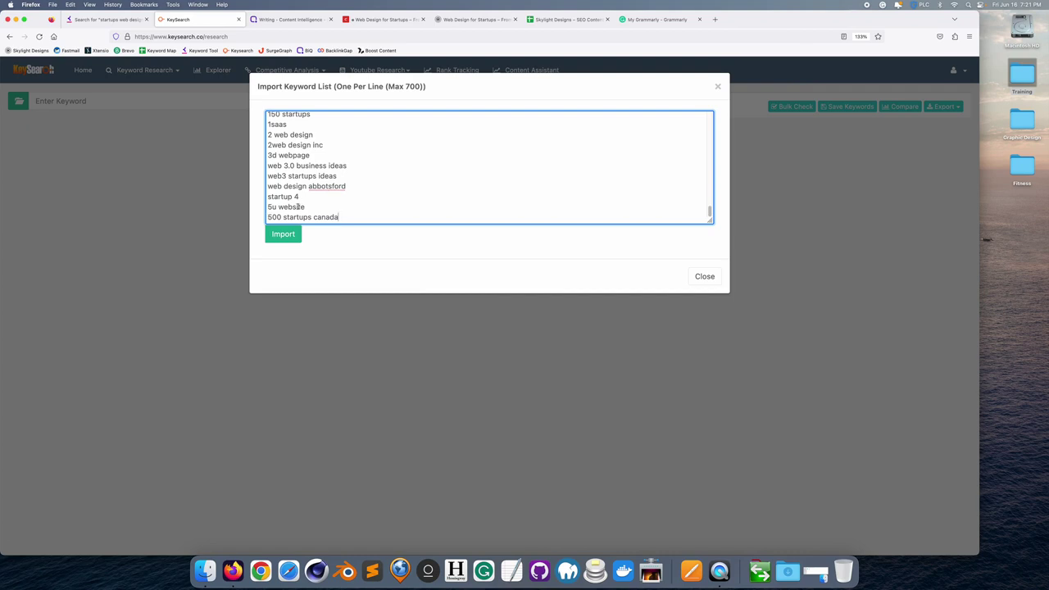
drag(305, 206, 251, 206)
key(BackSpace)
key(BackSpace)
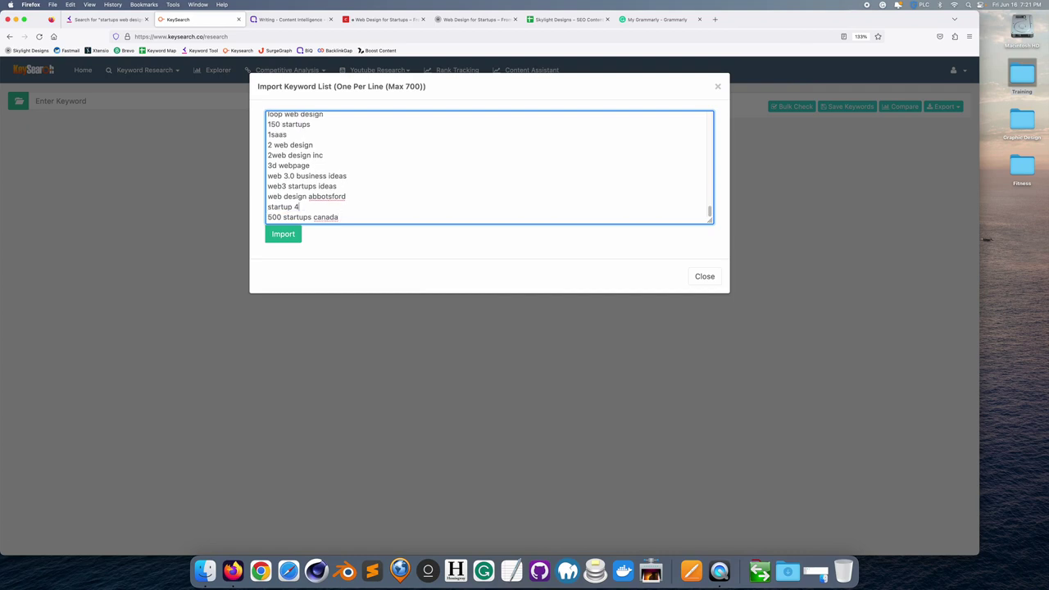
drag(300, 206, 245, 205)
key(BackSpace)
key(BackSpace)
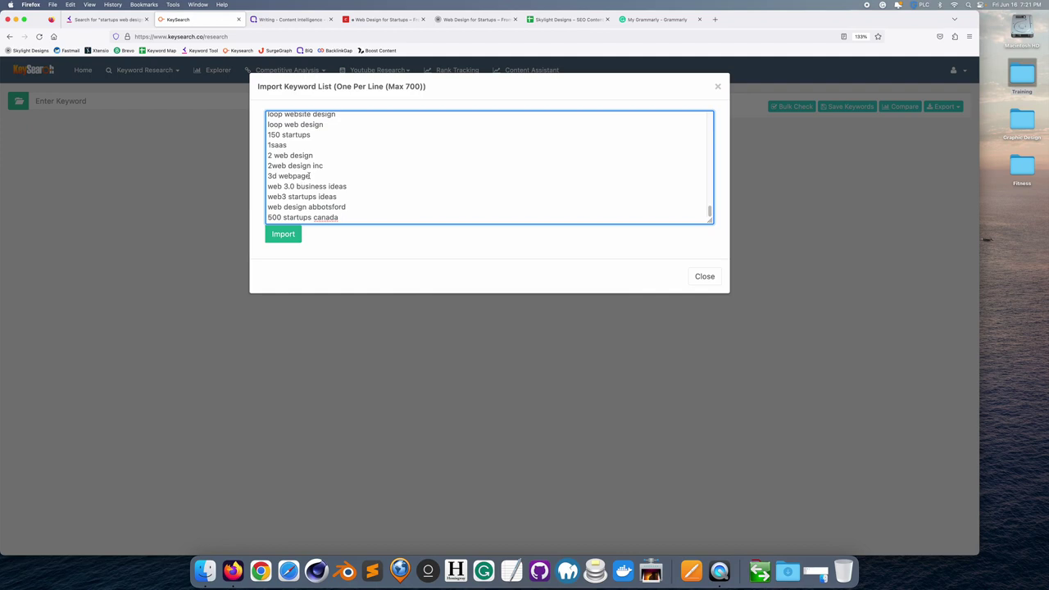
key(shift+Down)
key(BackSpace)
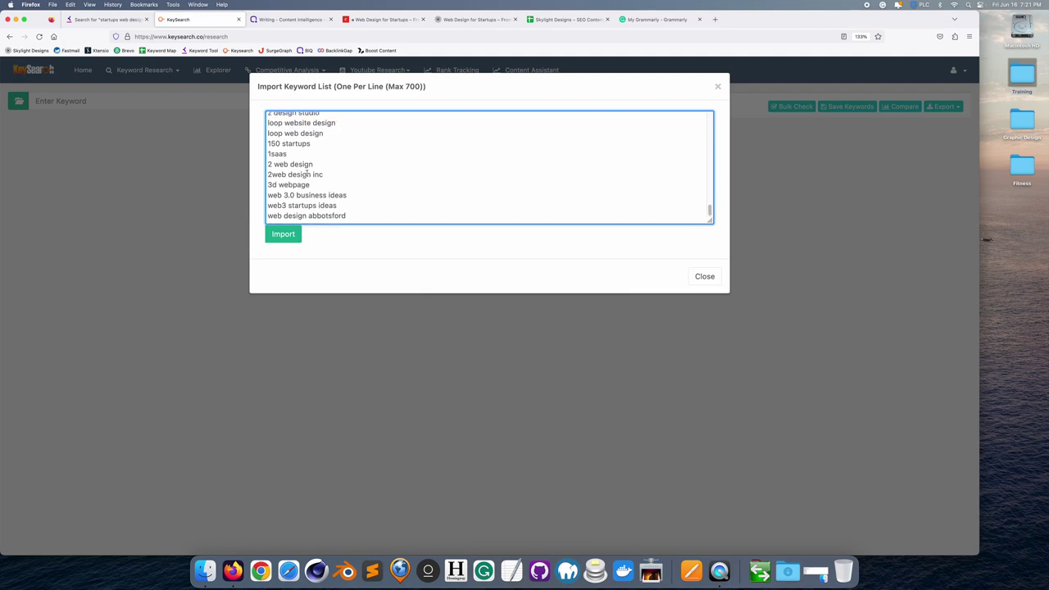
- Delete 2web design inc, 2 web design, 1saas, zwebra, webz, z1 digital studio, the x-design–y startup entries and city keywords
scroll(306, 174, up, 1)
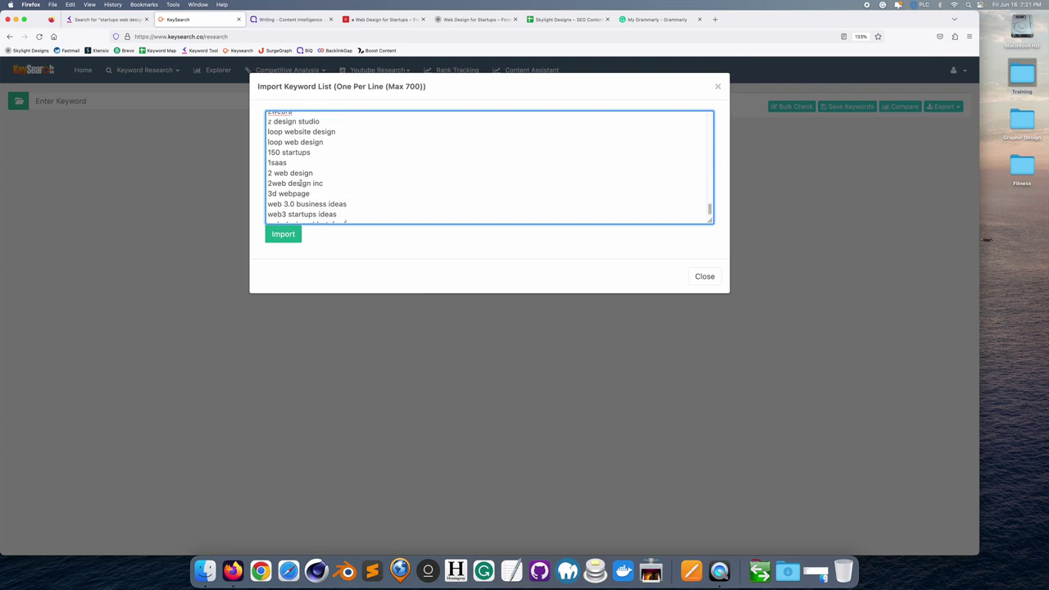
drag(324, 184, 257, 188)
key(BackSpace)
key(BackSpace)
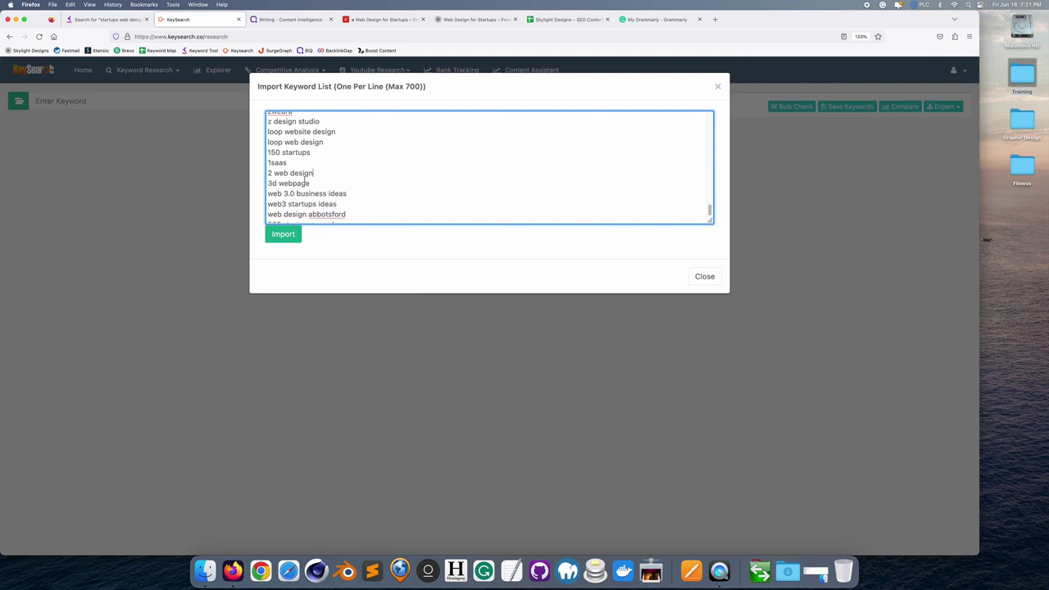
drag(315, 174, 259, 173)
key(BackSpace)
key(BackSpace)
key(BackSpace)
key(BackSpace)
key(BackSpace)
key(BackSpace)
key(BackSpace)
key(BackSpace)
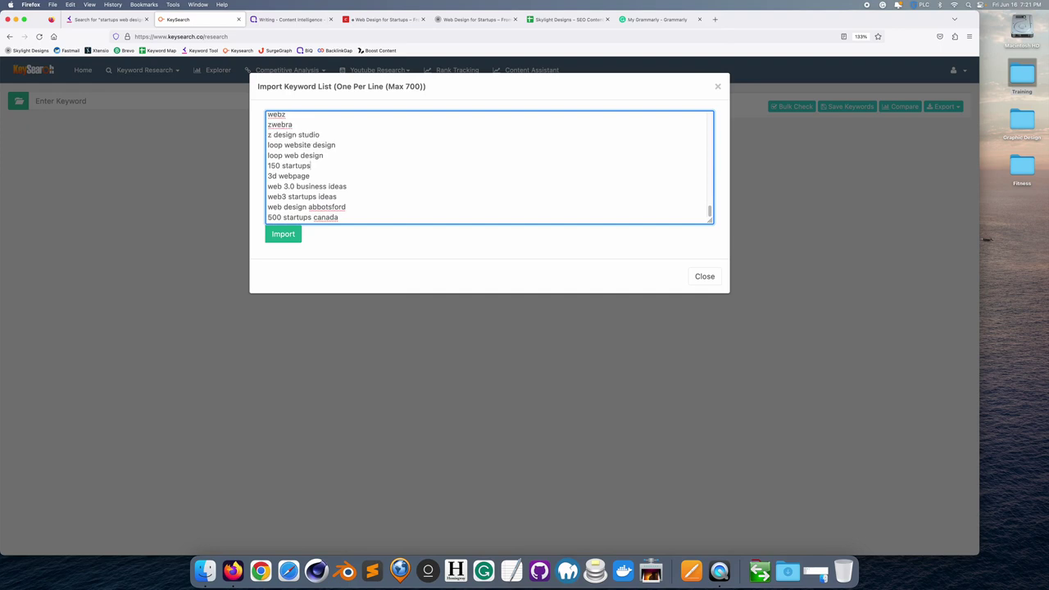
scroll(277, 177, up, 2)
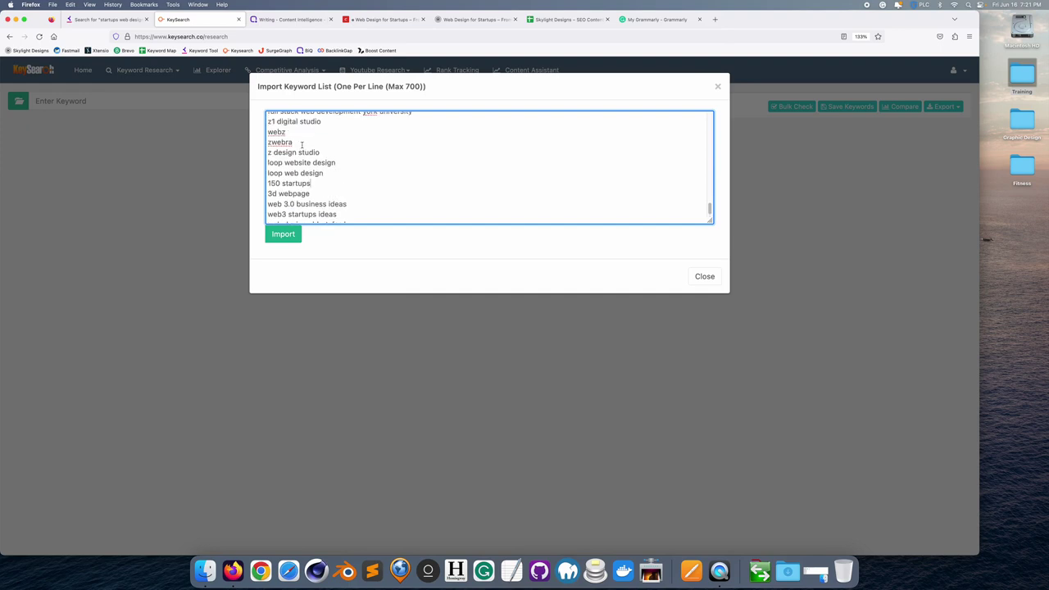
drag(301, 143, 243, 140)
key(BackSpace)
key(BackSpace)
drag(292, 131, 241, 127)
key(BackSpace)
key(BackSpace)
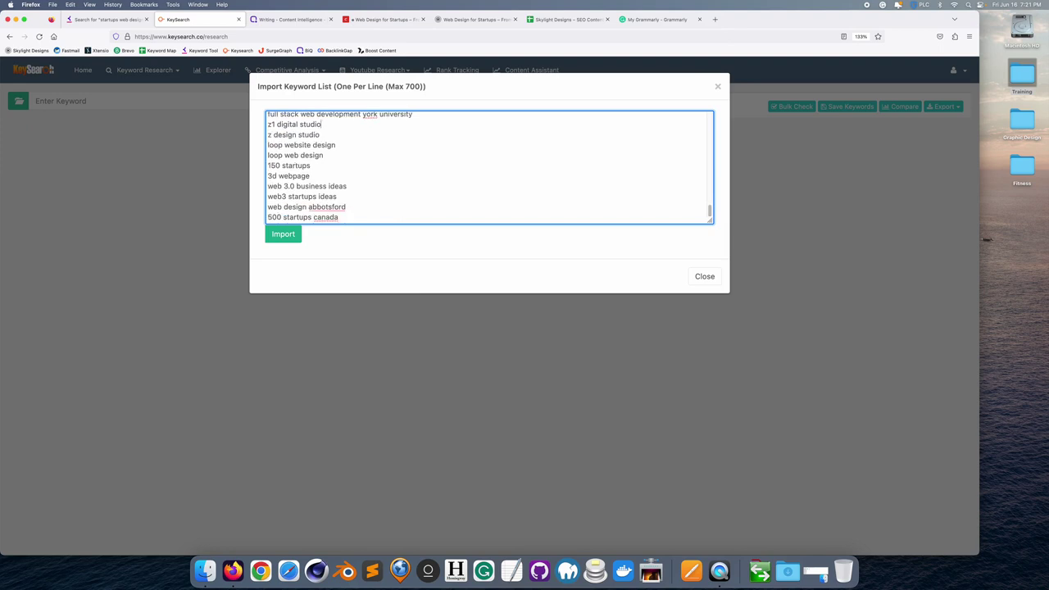
scroll(320, 153, up, 2)
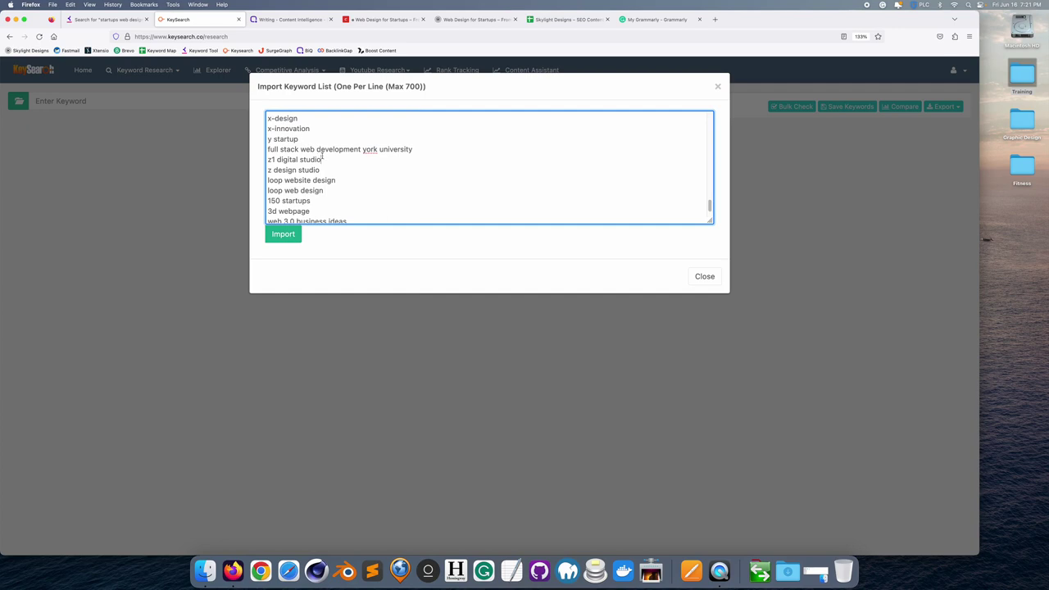
drag(329, 156, 262, 158)
key(BackSpace)
key(BackSpace)
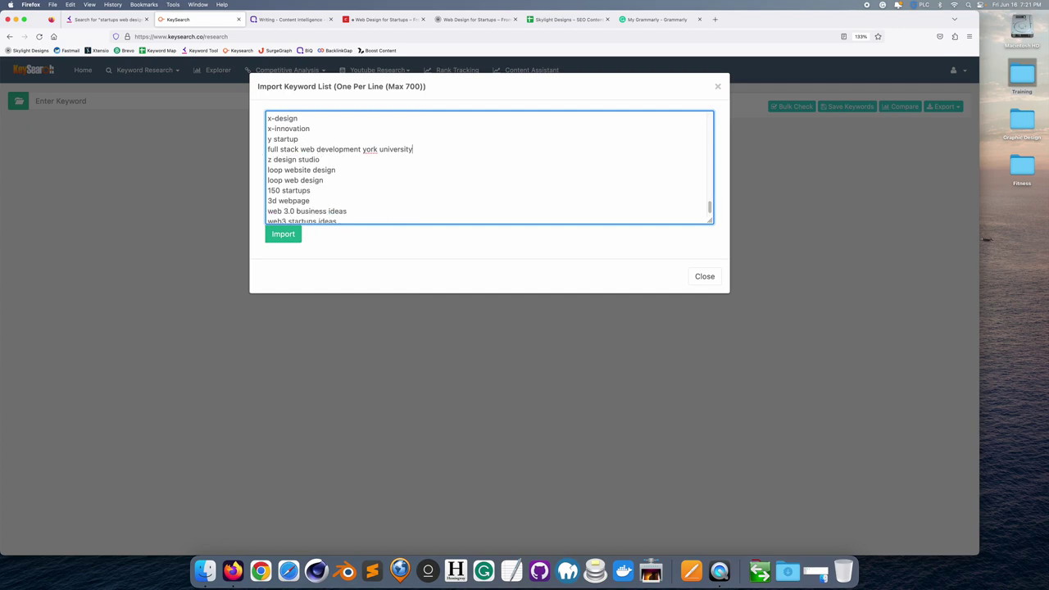
scroll(313, 167, up, 2)
drag(300, 183, 244, 154)
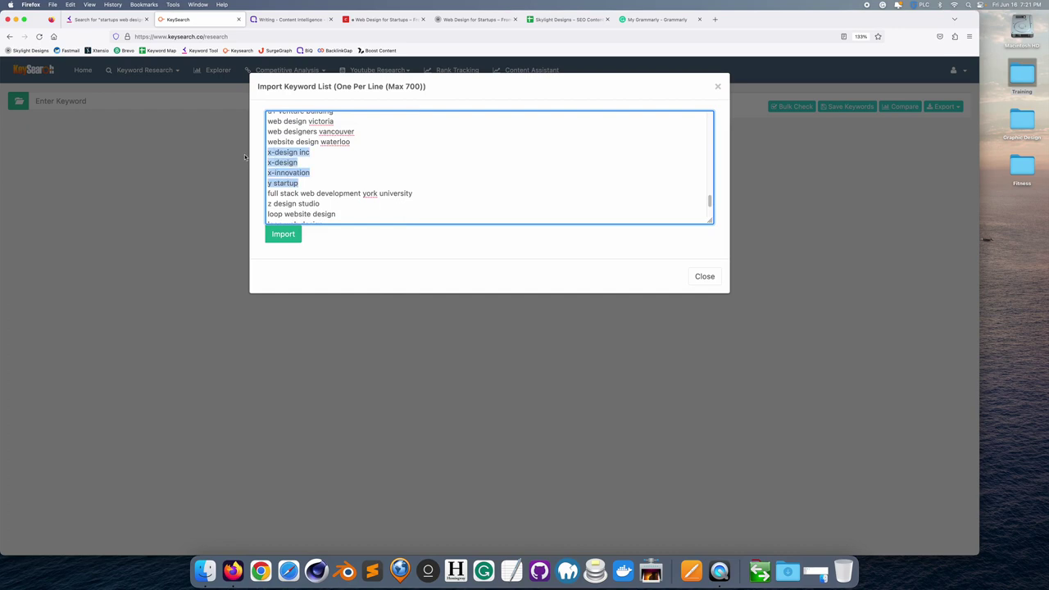
key(BackSpace)
key(BackSpace)
drag(346, 141, 234, 123)
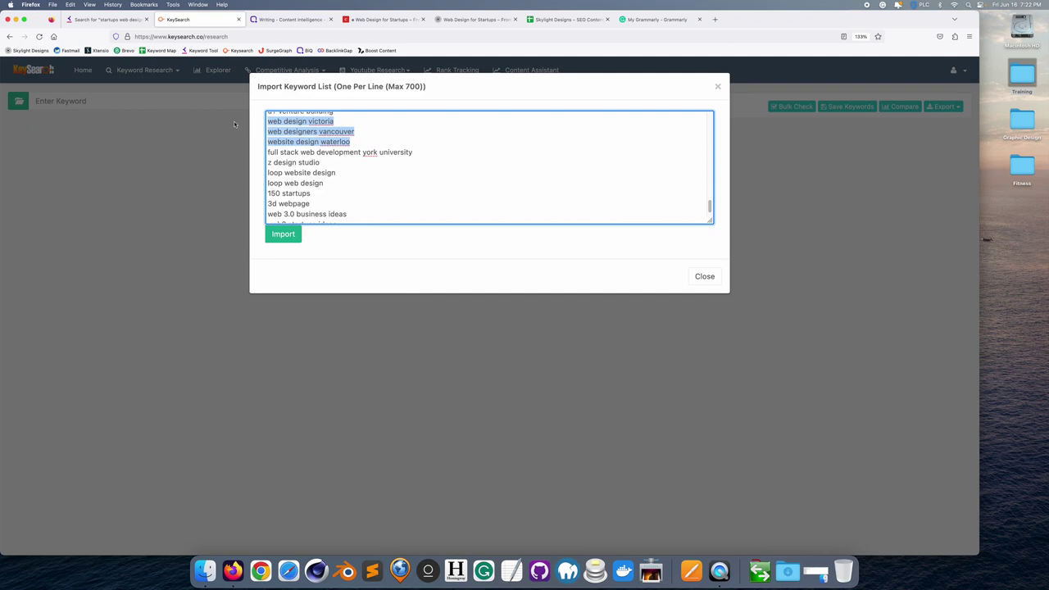
key(BackSpace)
key(BackSpace)
- Remove the york university, u+ venture building, q design–q4, r website design, z design studio, Bangalore, India, Los Angeles and Germany keywords
scroll(327, 160, up, 2)
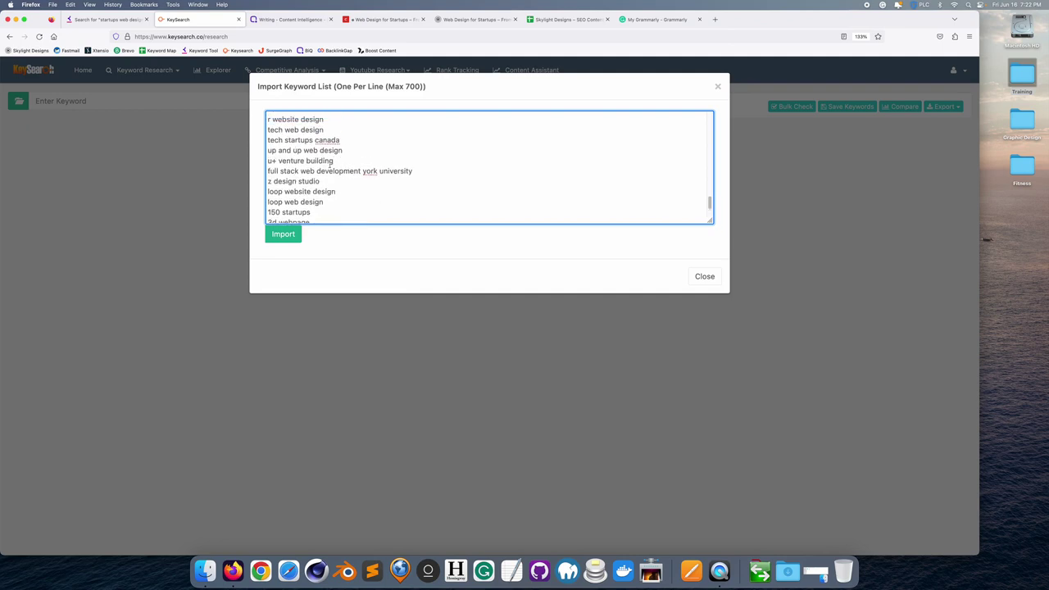
drag(410, 169, 240, 171)
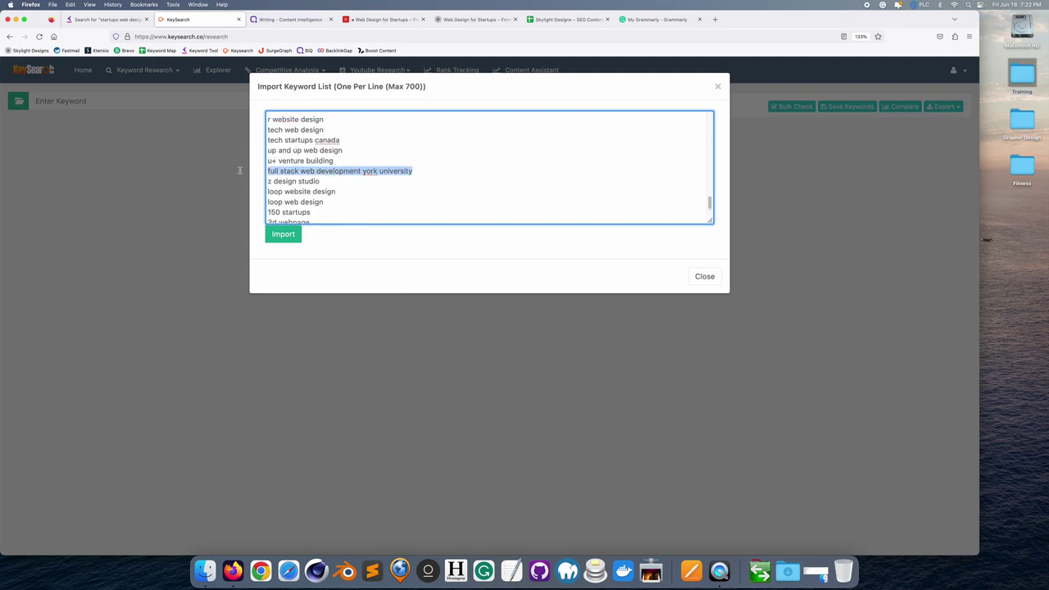
key(BackSpace)
key(BackSpace)
drag(334, 160, 245, 157)
key(BackSpace)
key(BackSpace)
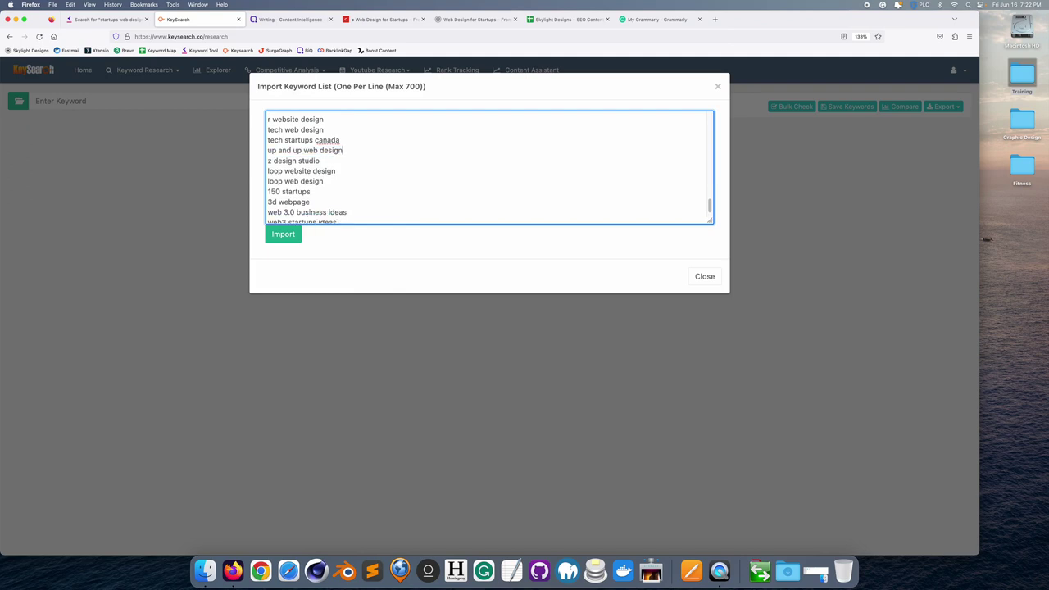
scroll(318, 147, up, 3)
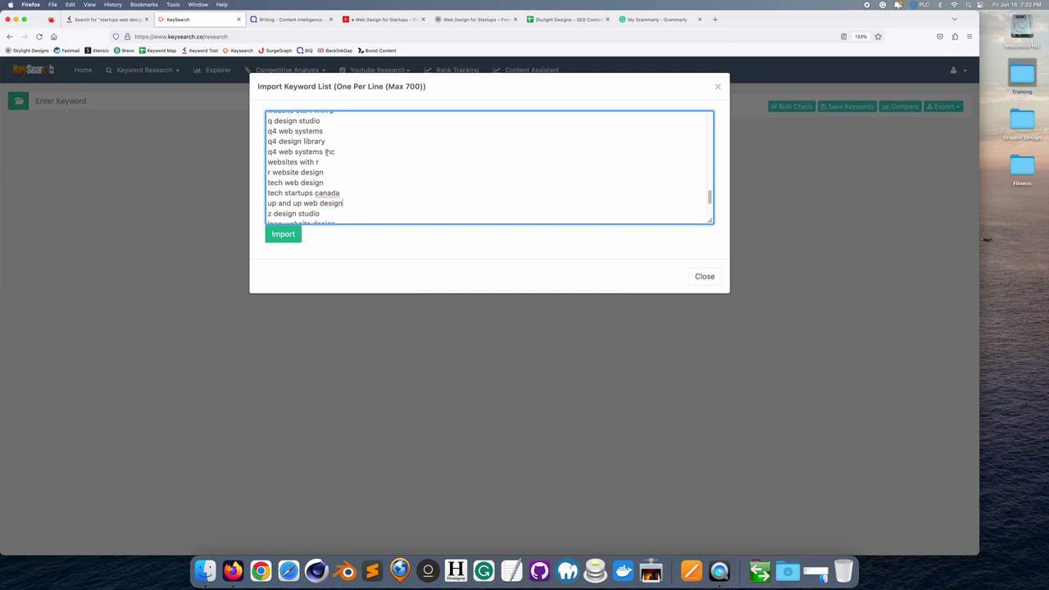
drag(343, 152, 265, 120)
key(BackSpace)
key(BackSpace)
scroll(304, 151, up, 2)
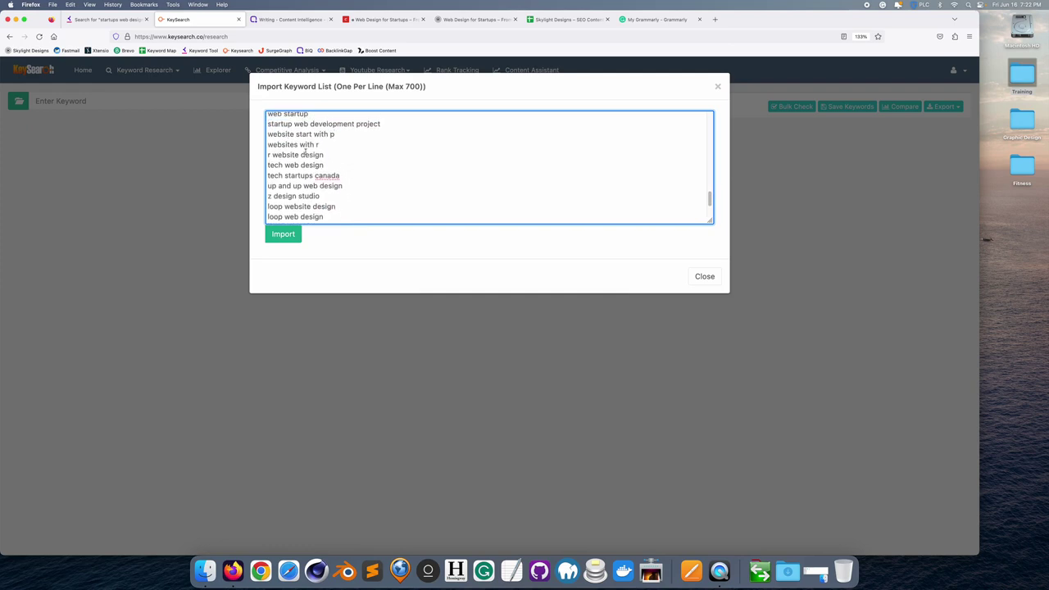
drag(324, 154, 254, 151)
key(BackSpace)
key(BackSpace)
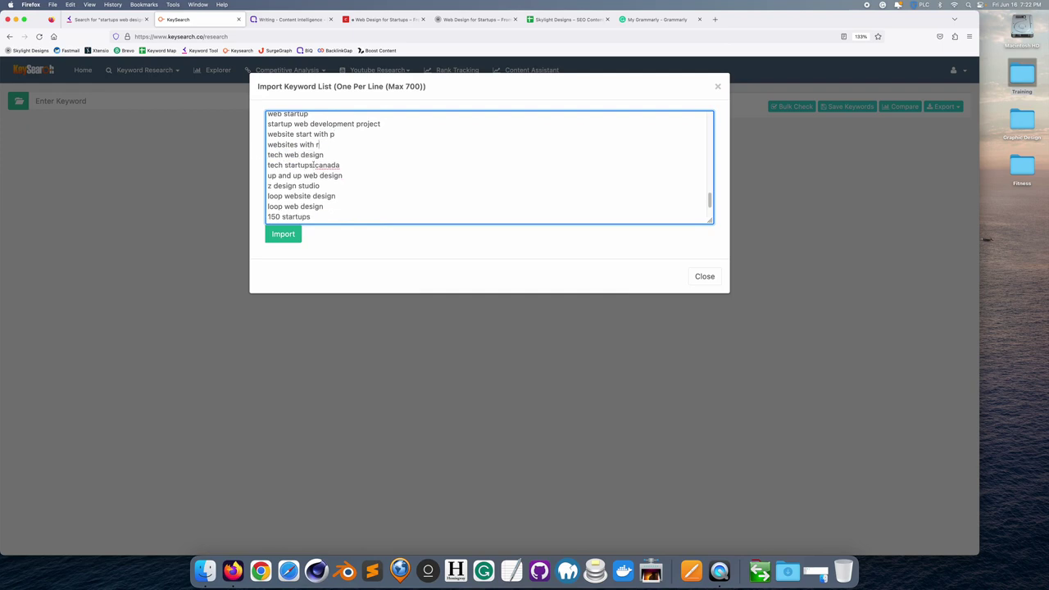
drag(320, 185, 234, 181)
key(BackSpace)
key(BackSpace)
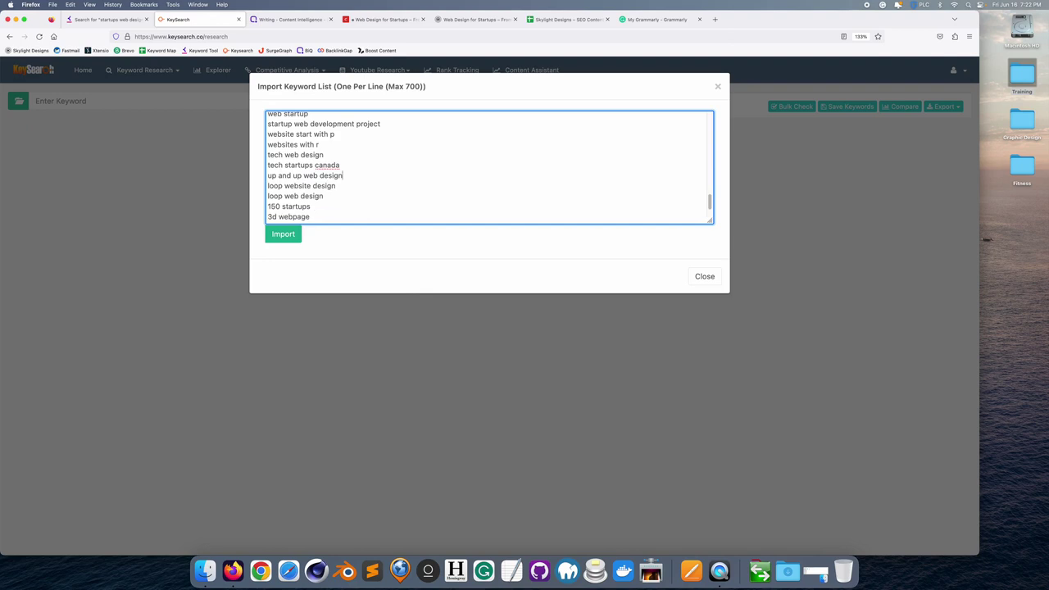
scroll(300, 164, up, 15)
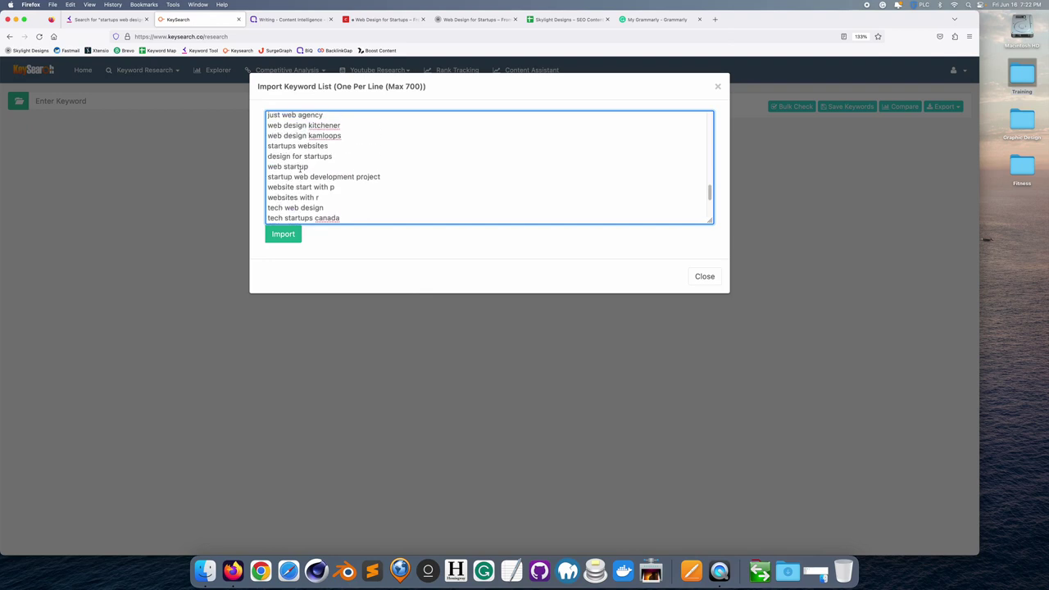
scroll(299, 170, up, 3)
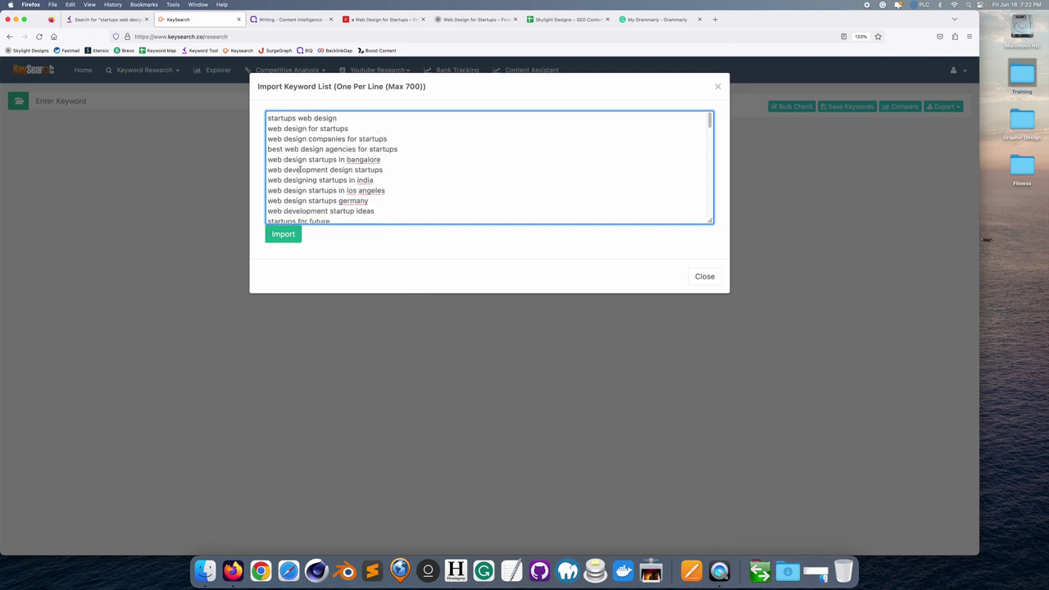
drag(381, 159, 249, 159)
key(BackSpace)
key(BackSpace)
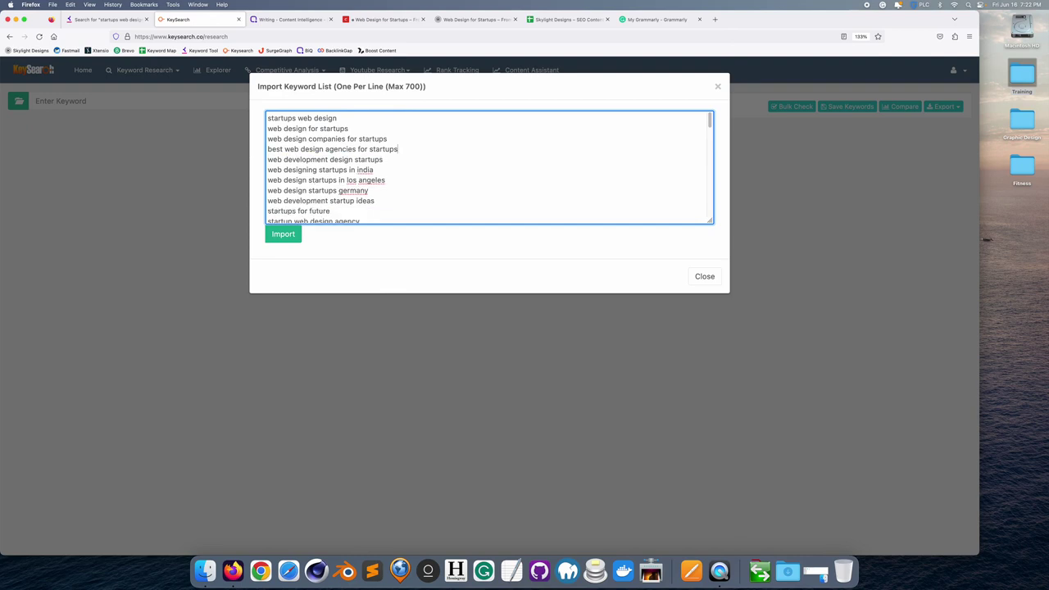
drag(383, 179, 254, 171)
key(BackSpace)
key(BackSpace)
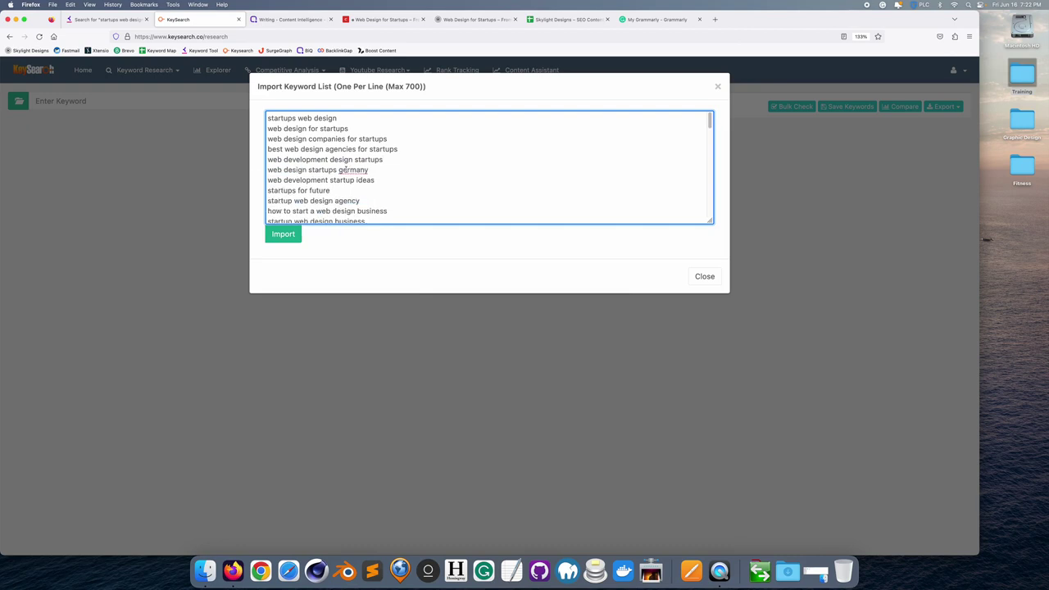
drag(373, 170, 246, 169)
key(BackSpace)
key(BackSpace)
- Delete tech startups waterloo, juno, j-tech, kitchener, kamloops, 150 startups and the incomplete p/r lines, then import the list
scroll(320, 170, down, 3)
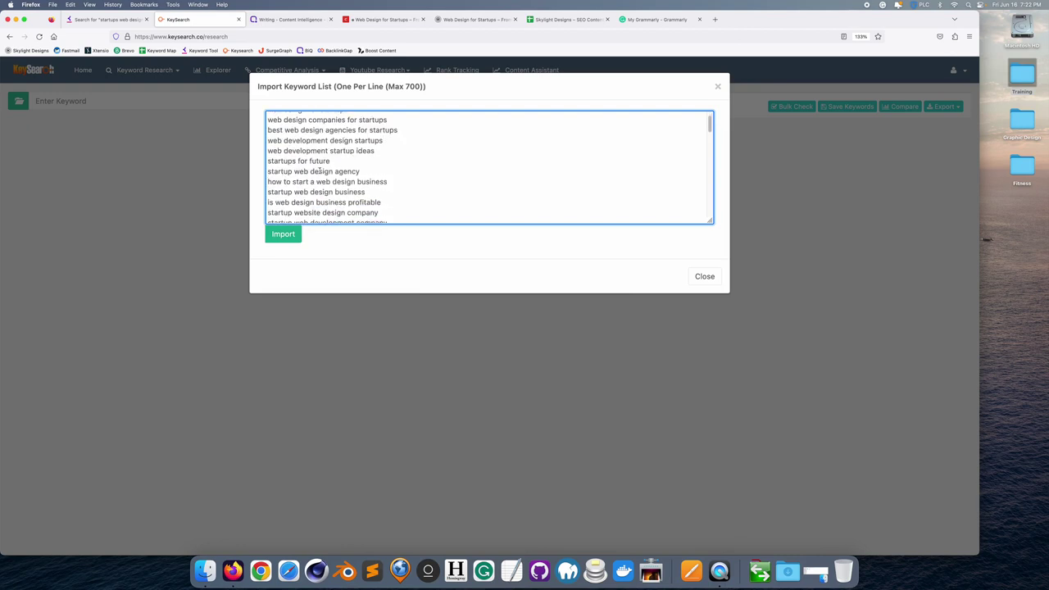
scroll(324, 170, down, 5)
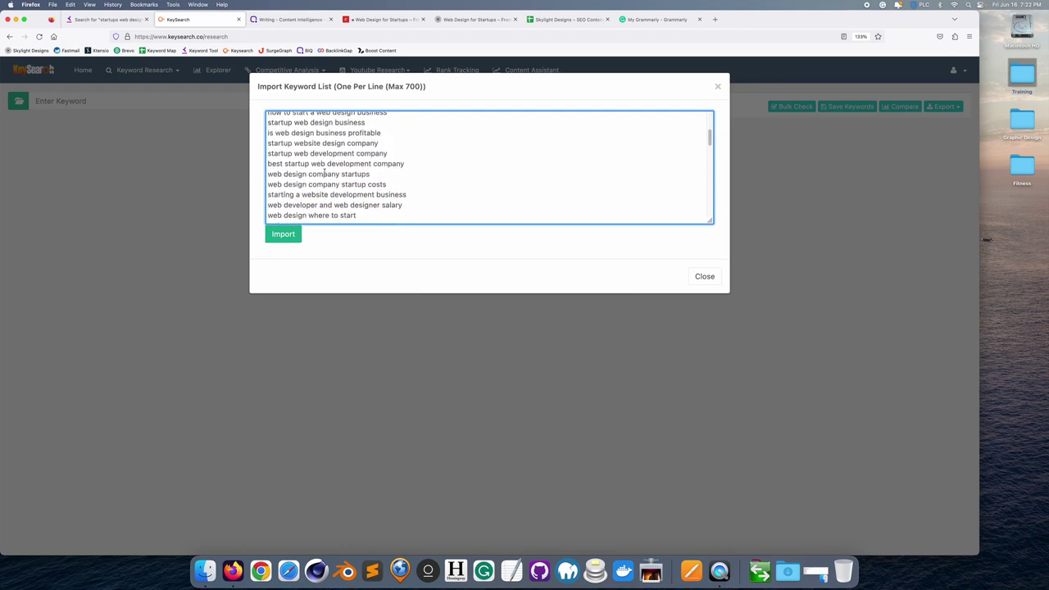
scroll(324, 173, down, 3)
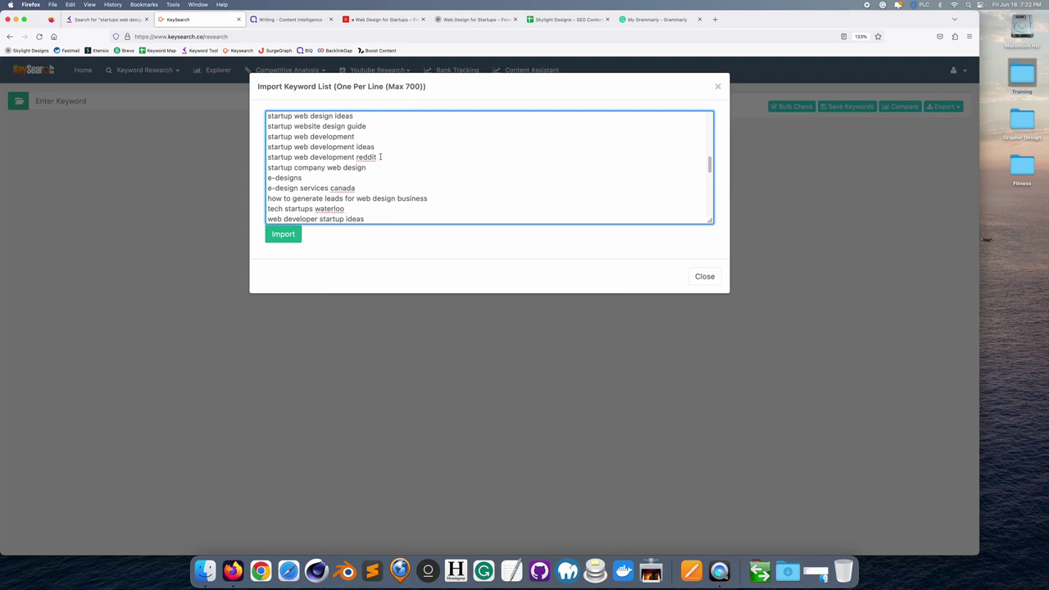
scroll(347, 170, down, 3)
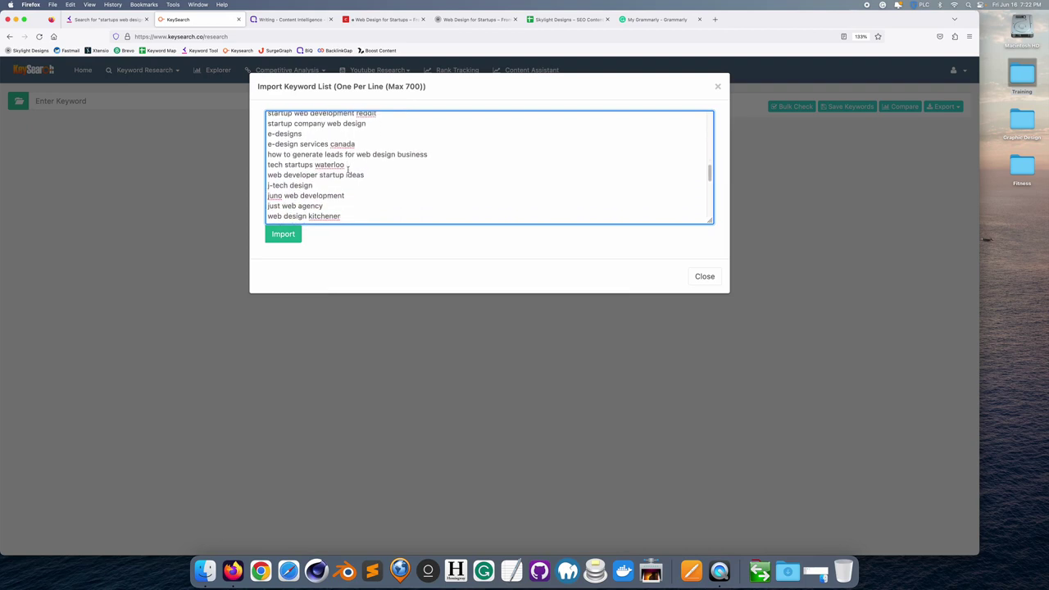
drag(354, 163, 245, 166)
key(BackSpace)
key(BackSpace)
drag(352, 185, 248, 182)
key(BackSpace)
key(BackSpace)
key(BackSpace)
key(BackSpace)
key(BackSpace)
key(BackSpace)
key(BackSpace)
key(BackSpace)
key(BackSpace)
key(BackSpace)
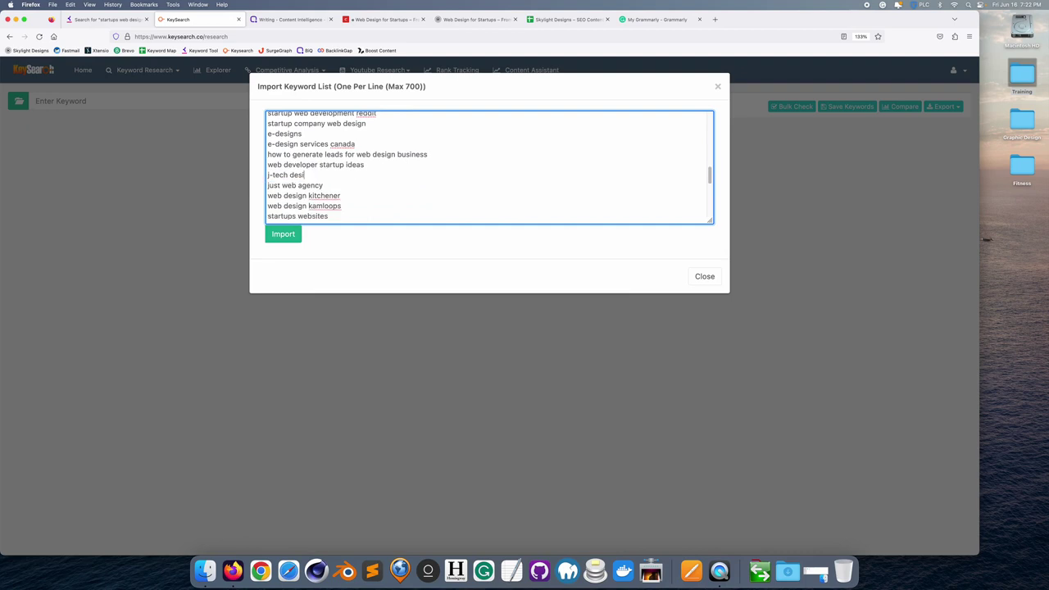
key(BackSpace)
key(BackSpace)
key(BackSpace)
key(BackSpace)
key(BackSpace)
key(BackSpace)
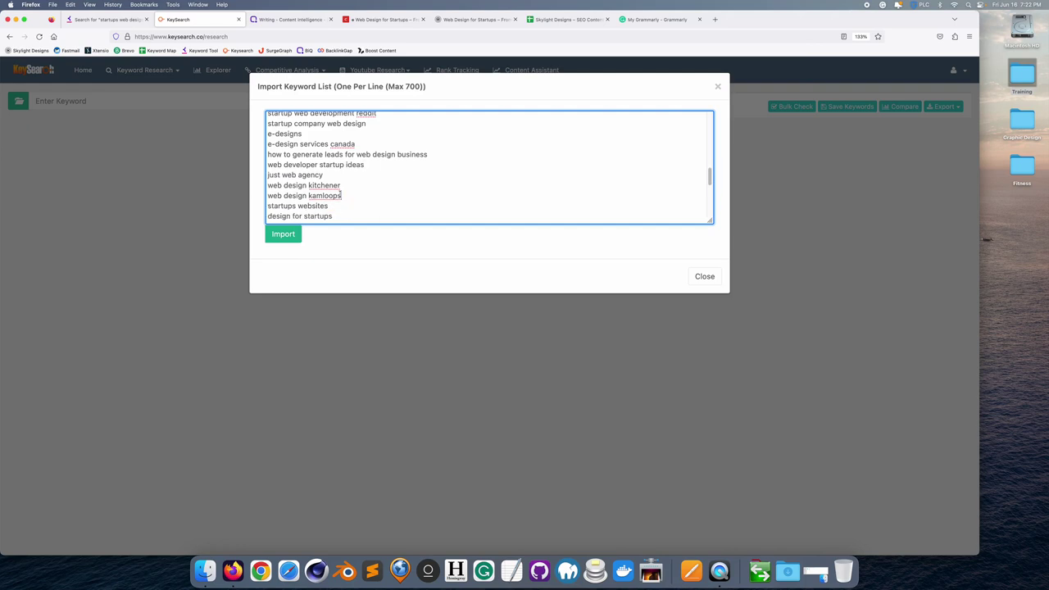
drag(340, 195, 231, 186)
key(BackSpace)
key(BackSpace)
scroll(374, 185, down, 7)
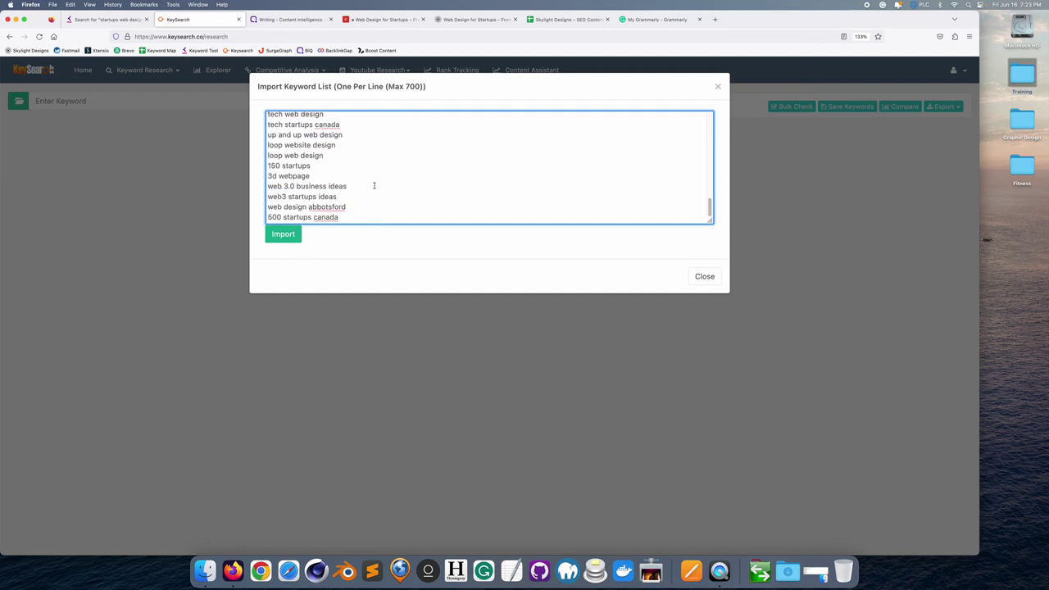
drag(346, 186, 290, 185)
drag(311, 165, 253, 164)
key(BackSpace)
key(BackSpace)
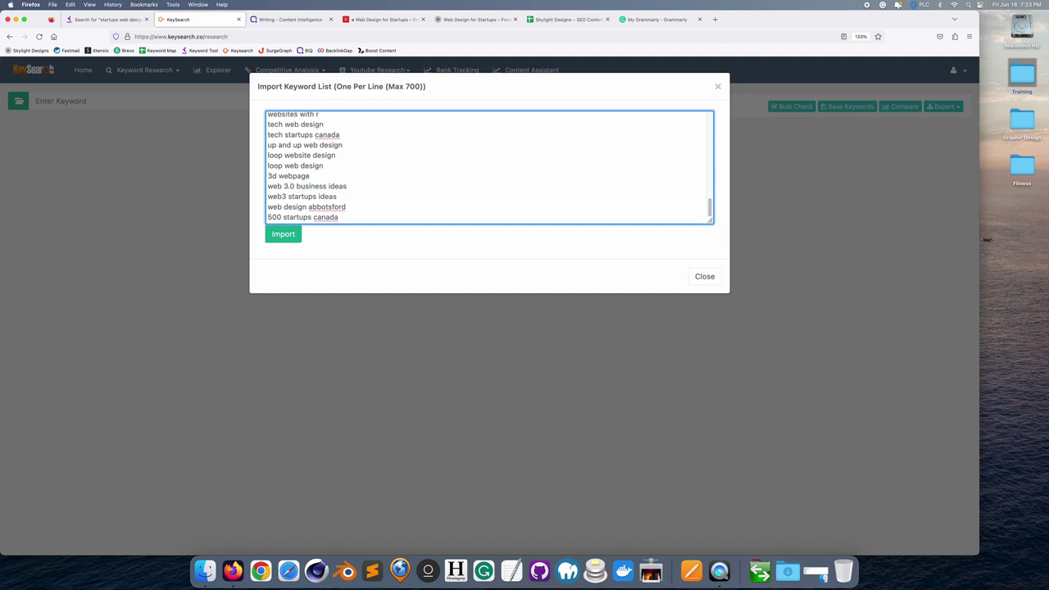
scroll(327, 156, up, 15)
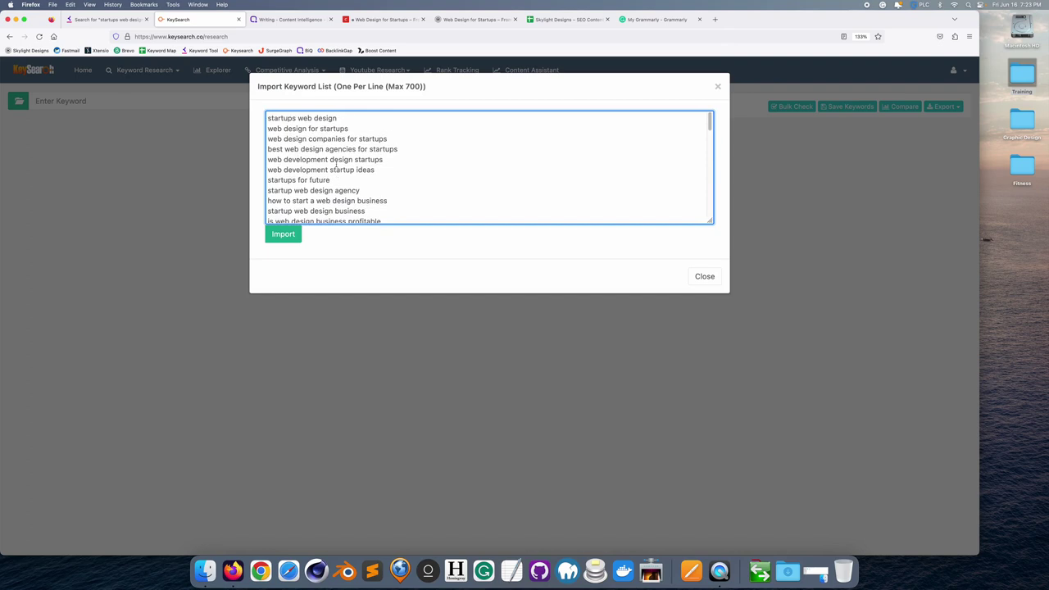
scroll(336, 164, down, 15)
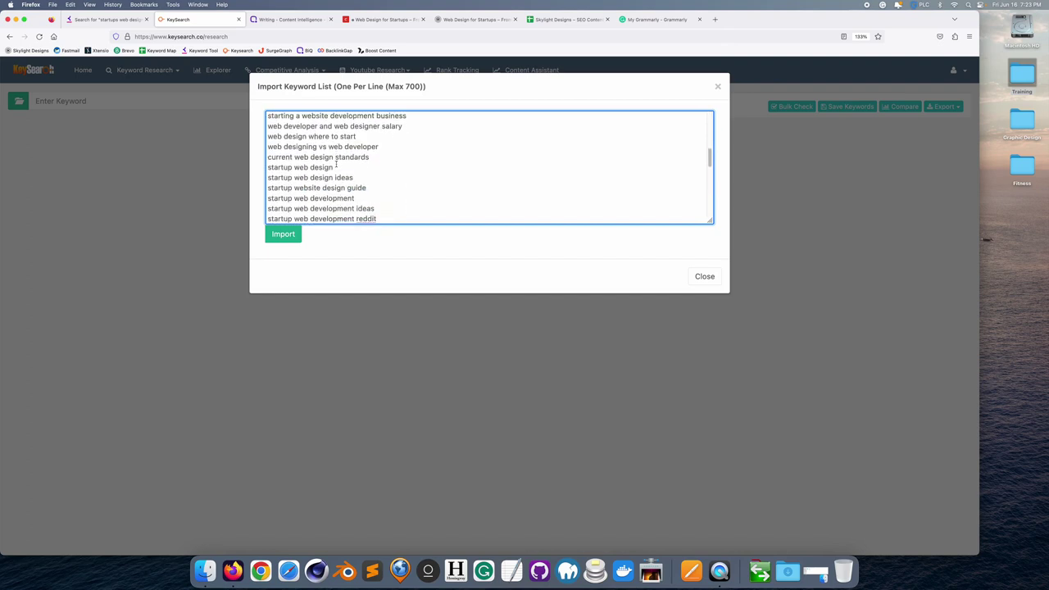
scroll(336, 164, down, 2)
scroll(336, 164, down, 5)
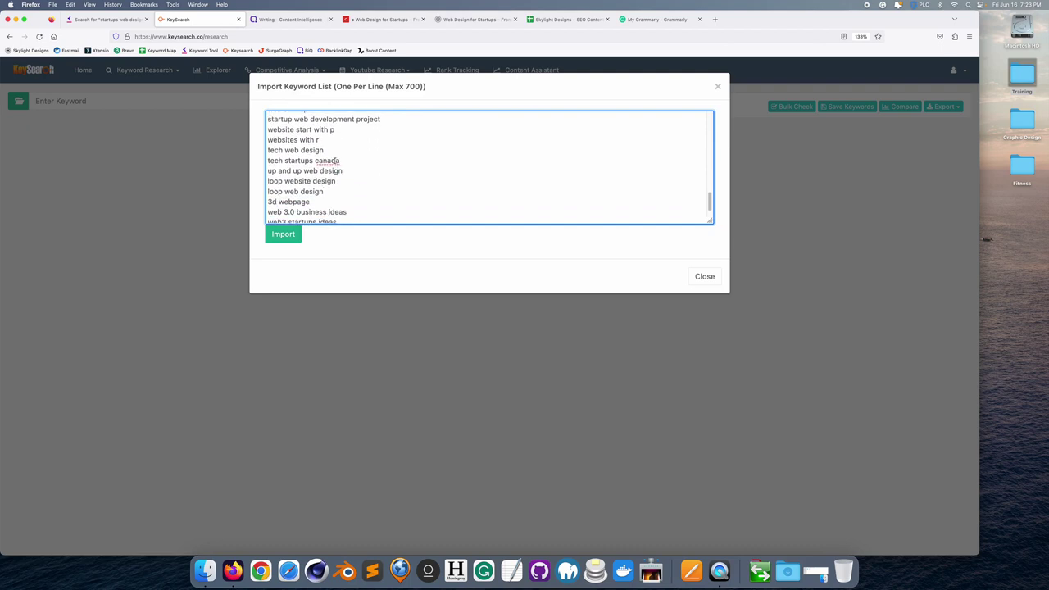
drag(327, 141, 247, 131)
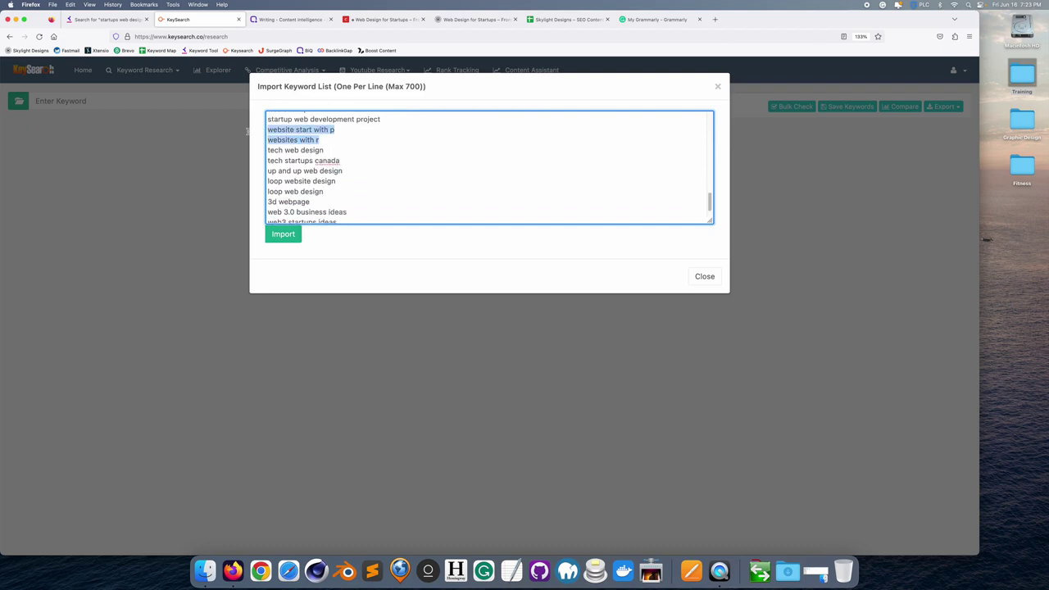
key(BackSpace)
key(BackSpace)
scroll(352, 153, up, 2)
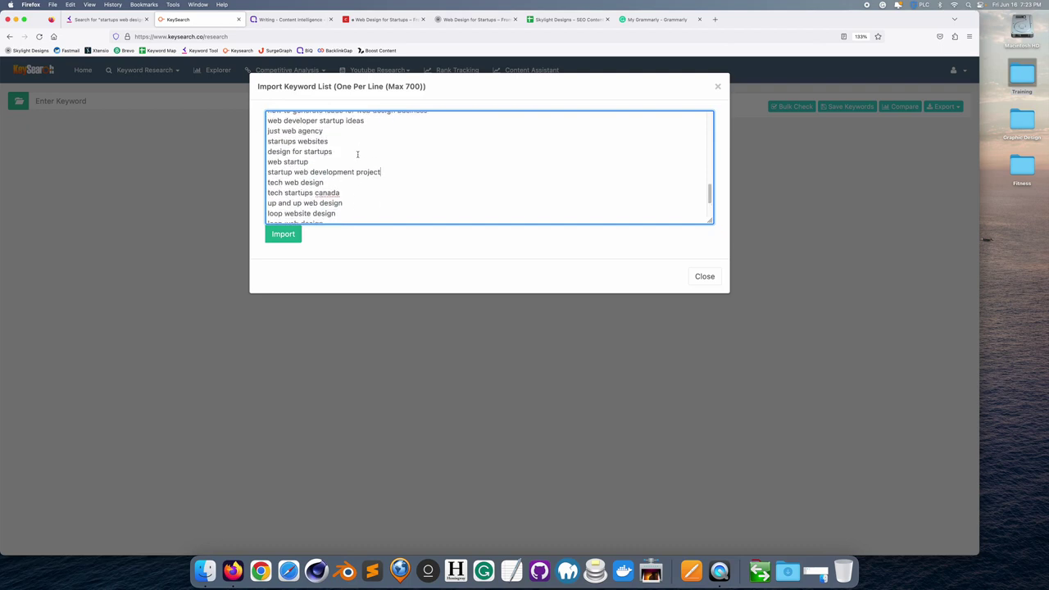
scroll(357, 154, down, 3)
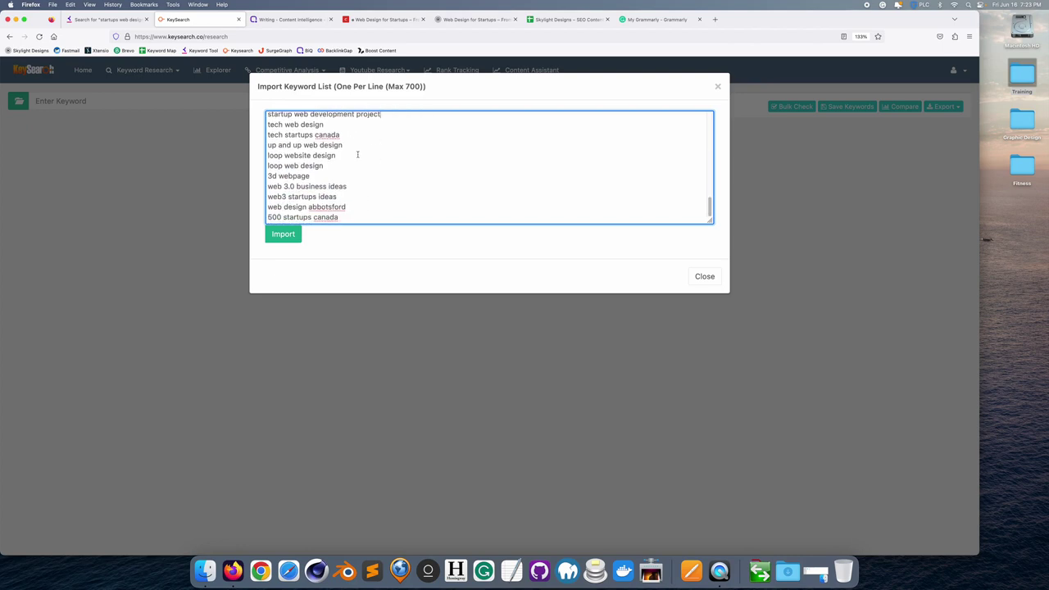
click(287, 235)
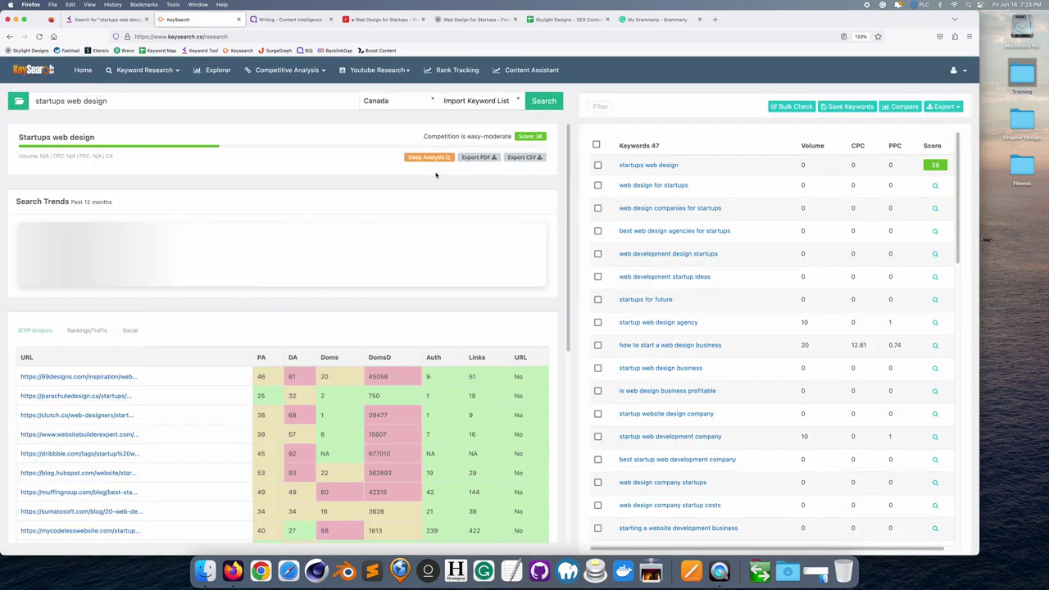
- Bulk-check all 47 imported keywords and sort them by volume, topped by 'web design abbotsford' at 90
click(595, 144)
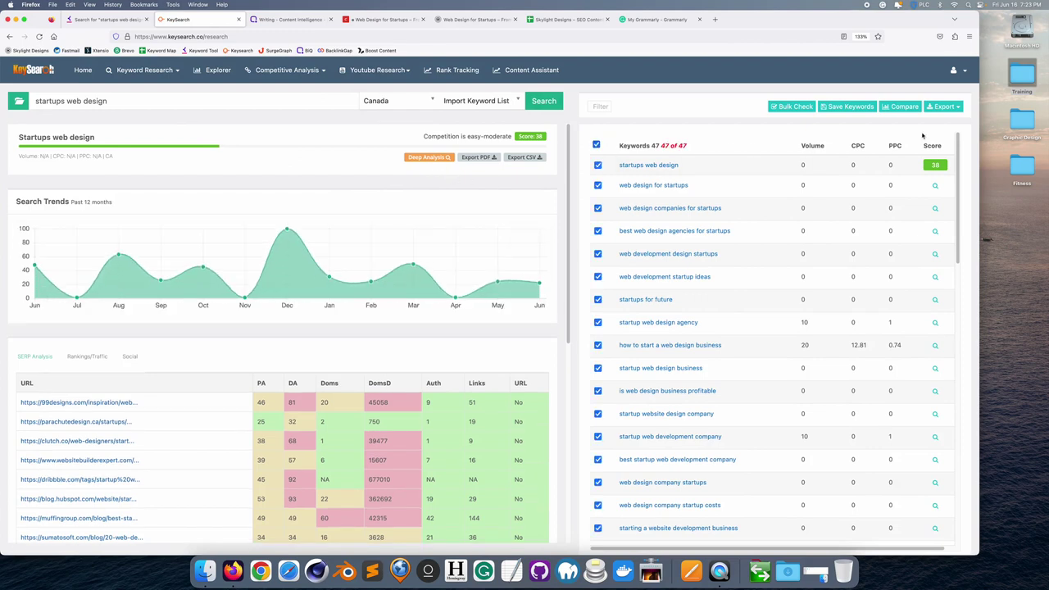
click(794, 107)
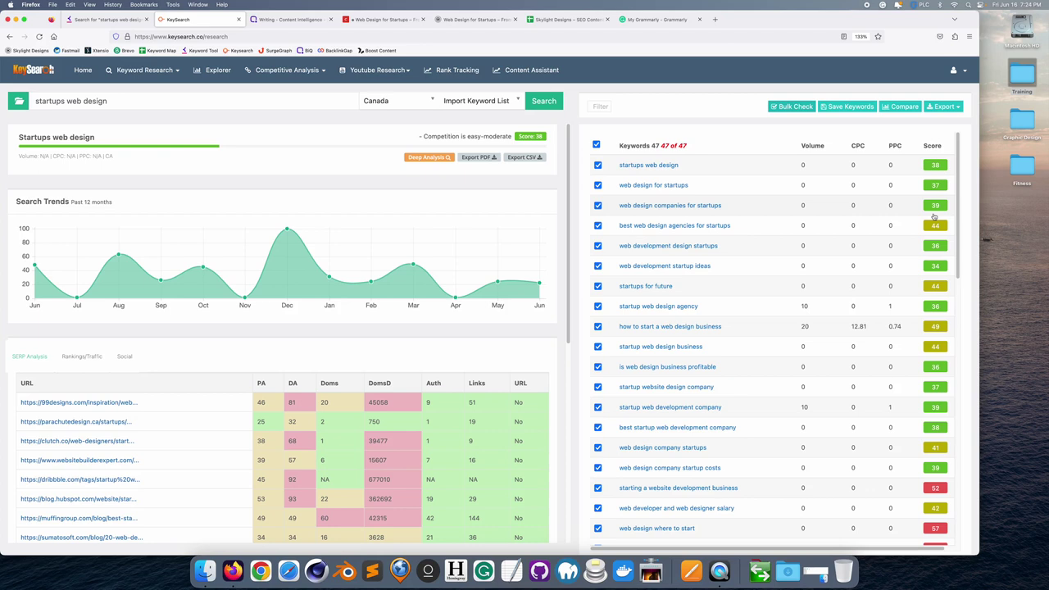
click(816, 149)
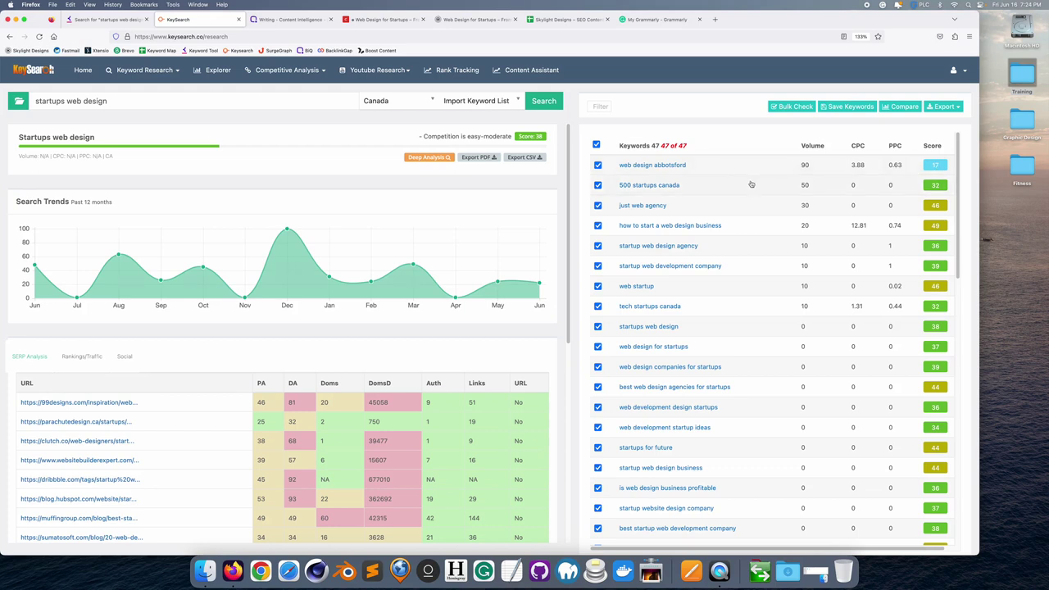
scroll(706, 228, down, 1)
scroll(704, 232, down, 2)
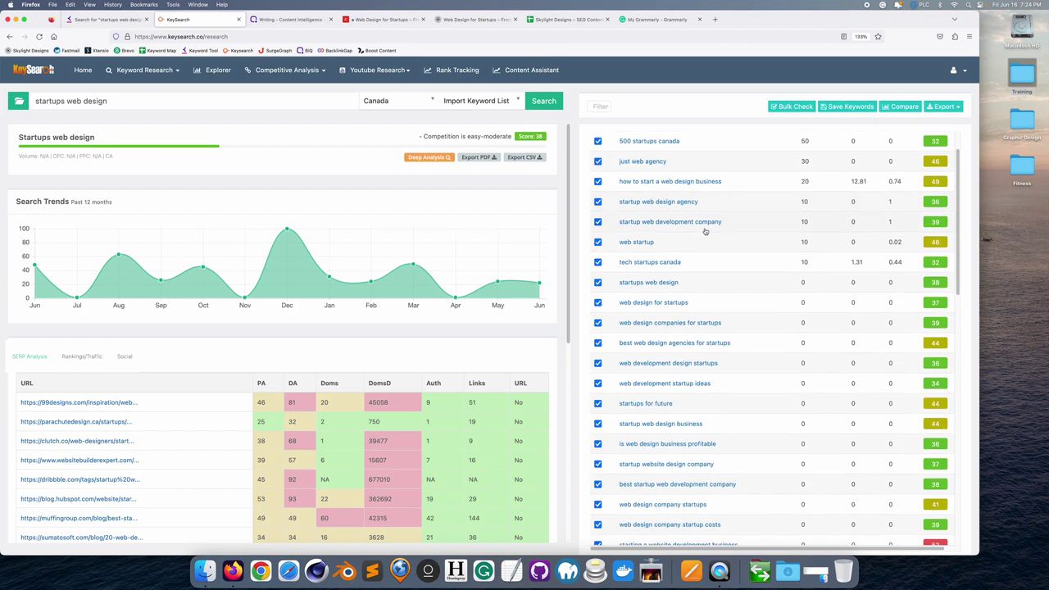
scroll(705, 231, down, 1)
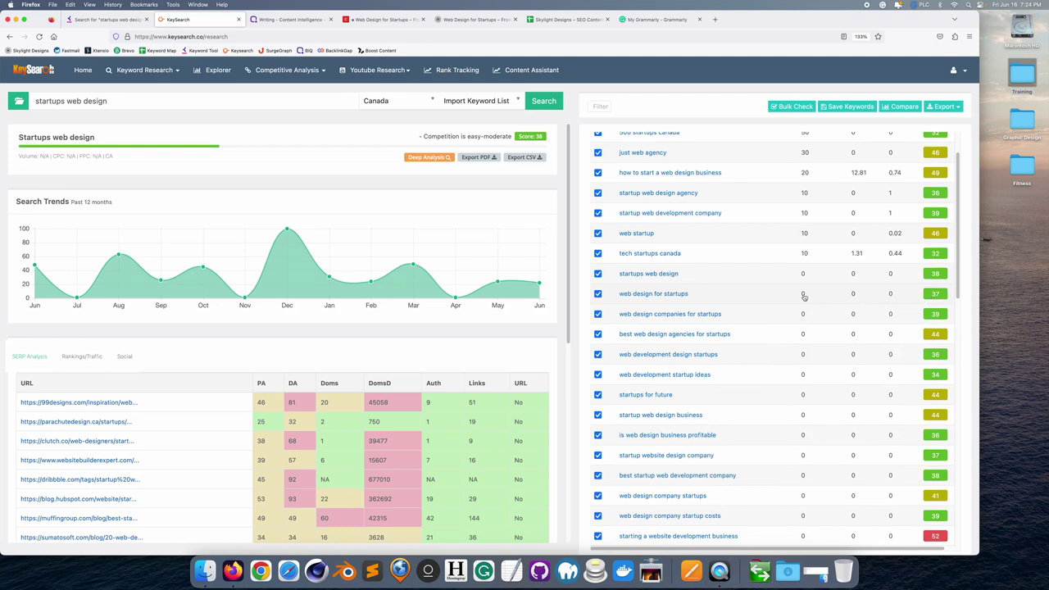
scroll(804, 297, up, 2)
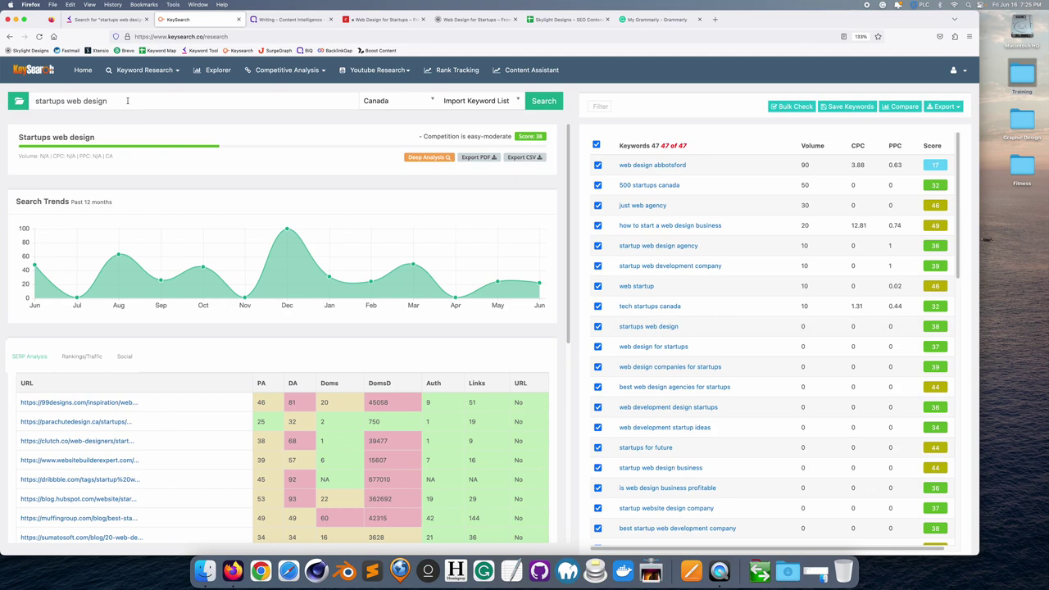
- Show the skylightdesigns.ca rank tracking overview with tracked keywords sorted by rank
click(456, 70)
scroll(268, 410, down, 20)
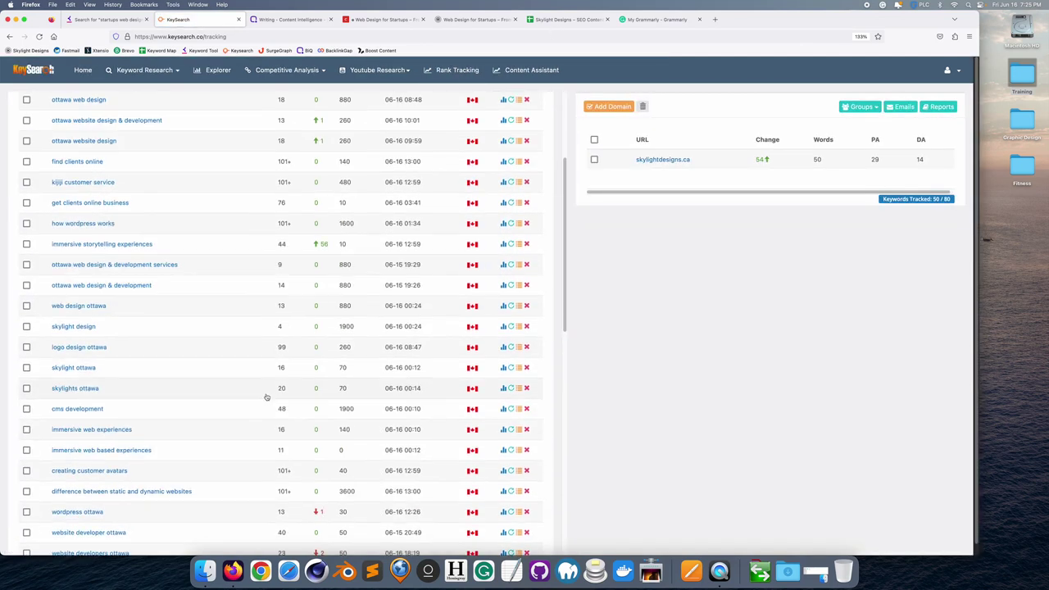
scroll(266, 397, up, 20)
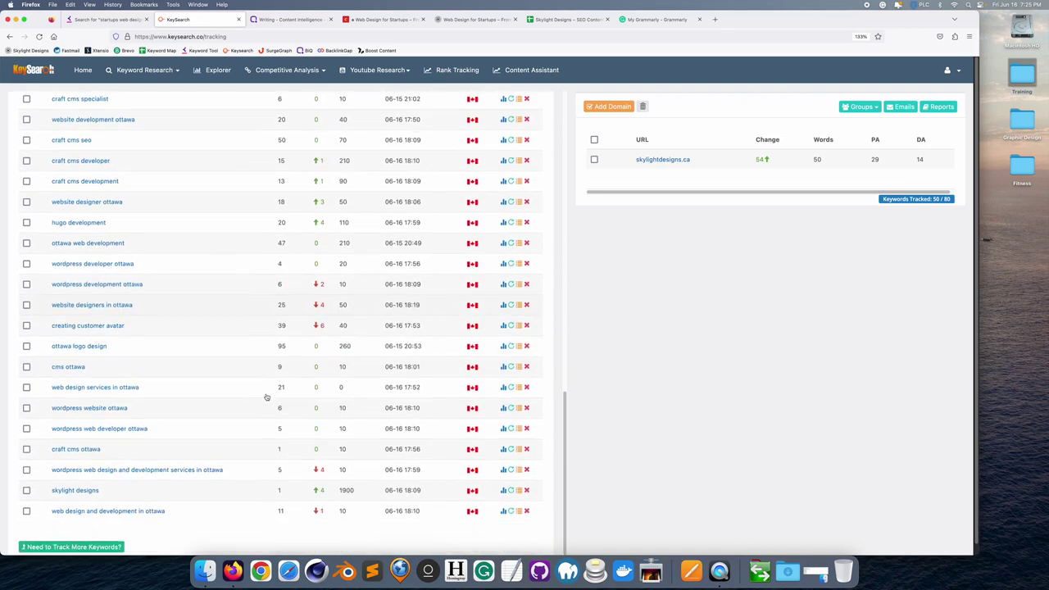
click(283, 247)
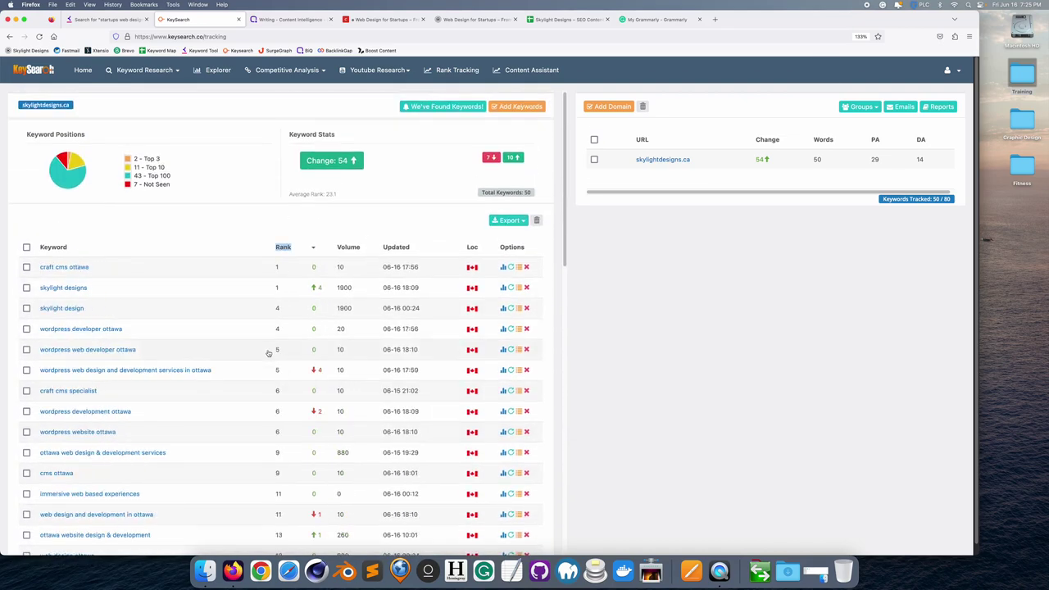
- Scroll the ranked list and select the 'web design for startups' keyword text
scroll(271, 355, down, 15)
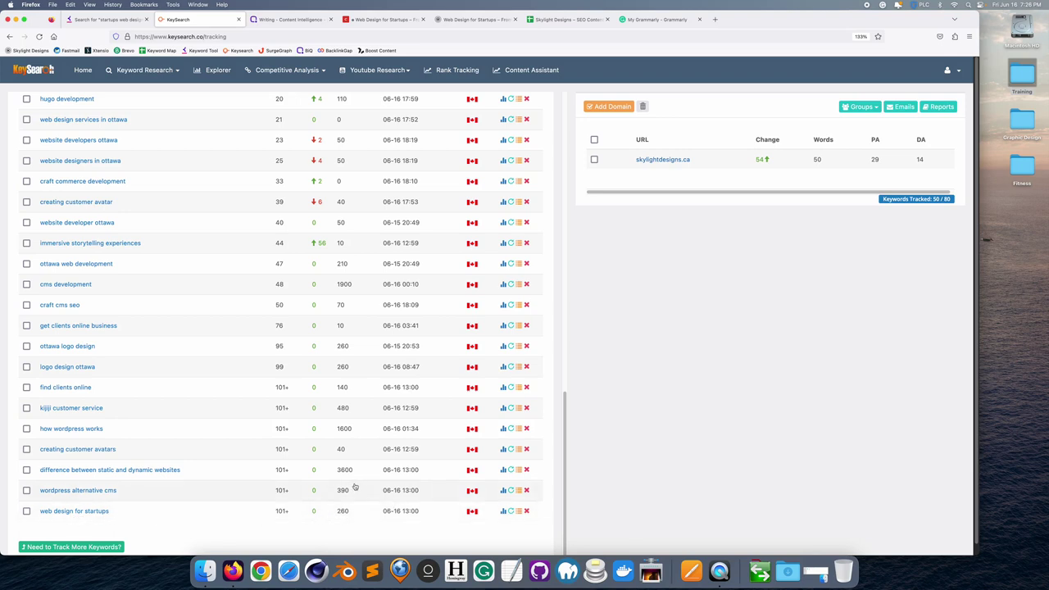
scroll(342, 514, up, 10)
scroll(356, 485, up, 3)
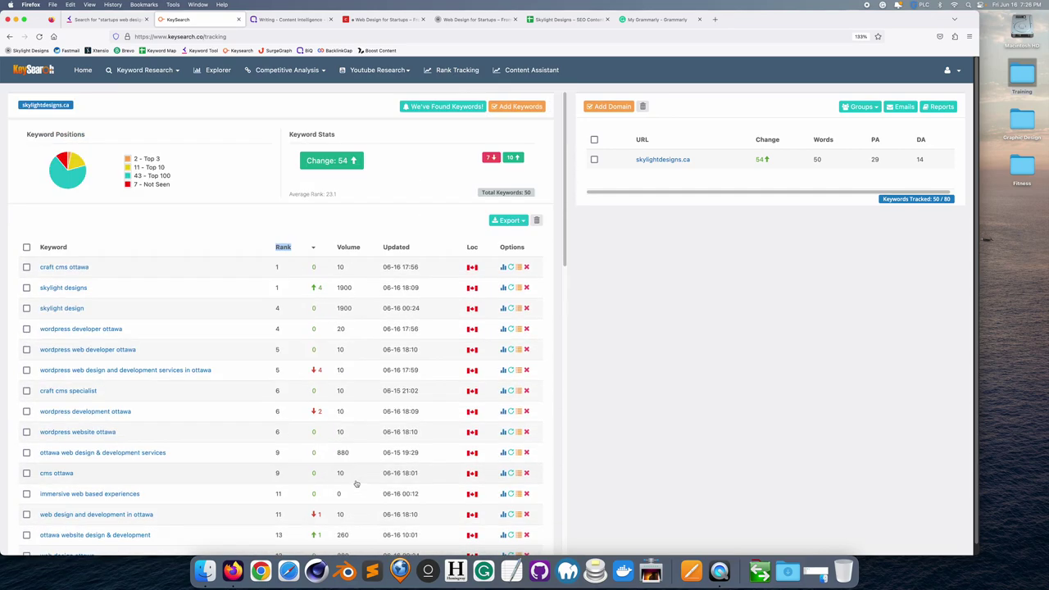
scroll(348, 289, down, 10)
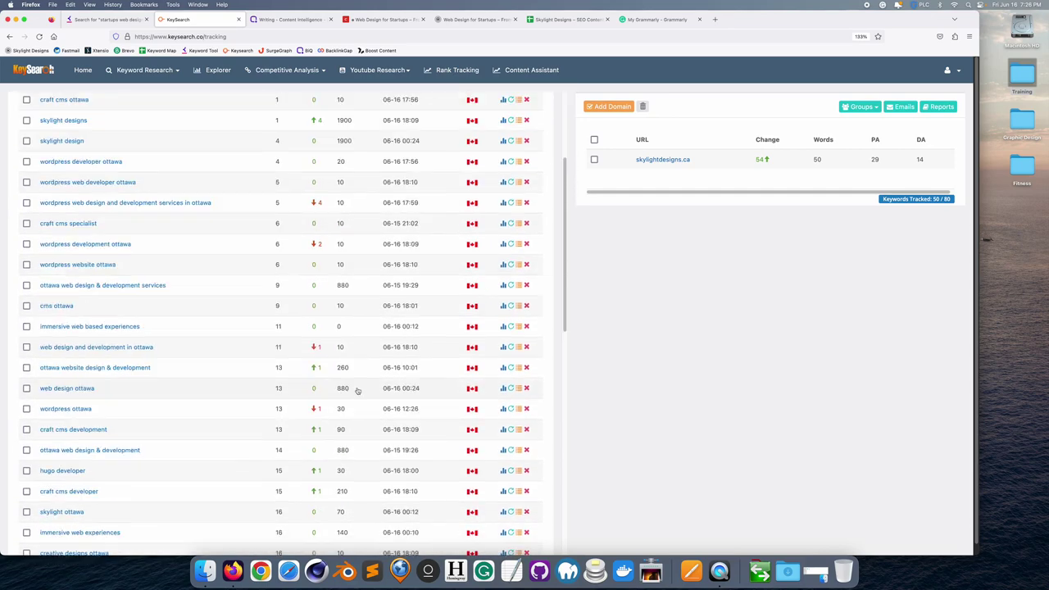
scroll(358, 390, down, 3)
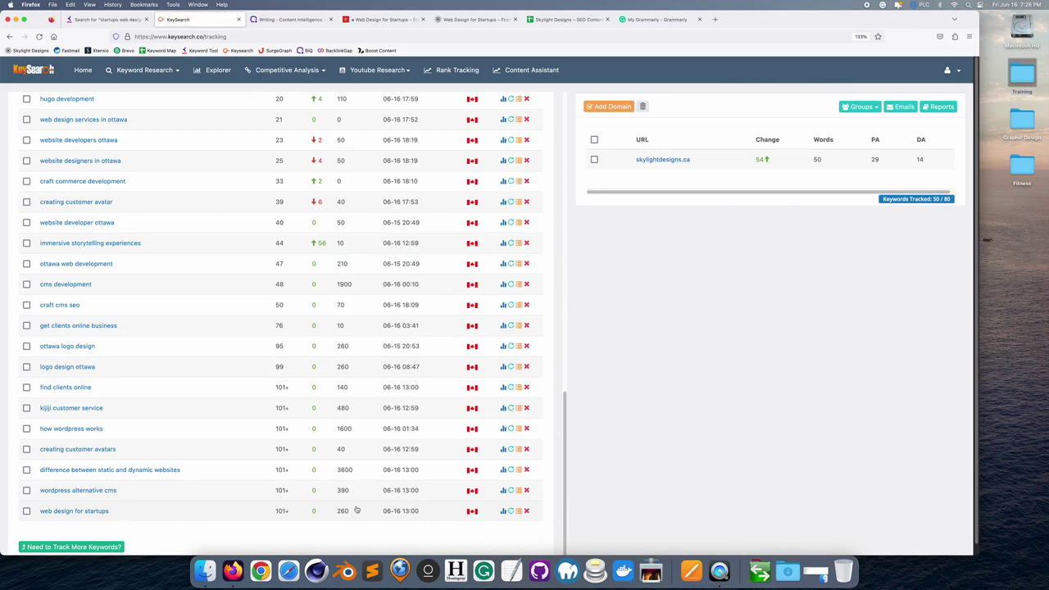
mouse_move(281, 513)
drag(108, 514, 39, 517)
key(super+c)
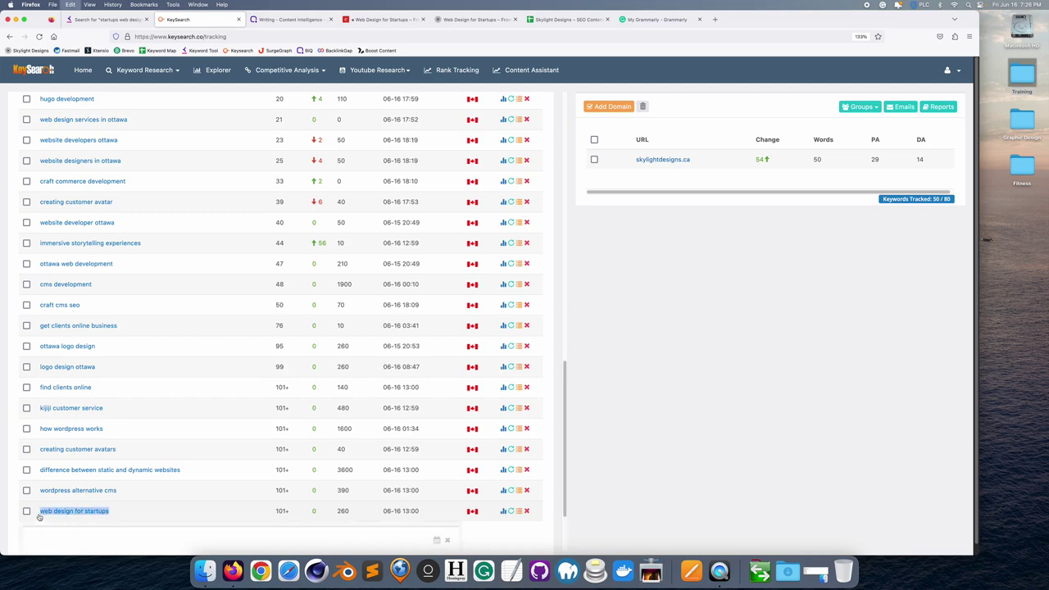
- Research 'web design for startups' for Canada (score 37, easy-moderate), then go back to Rank Tracking
click(145, 69)
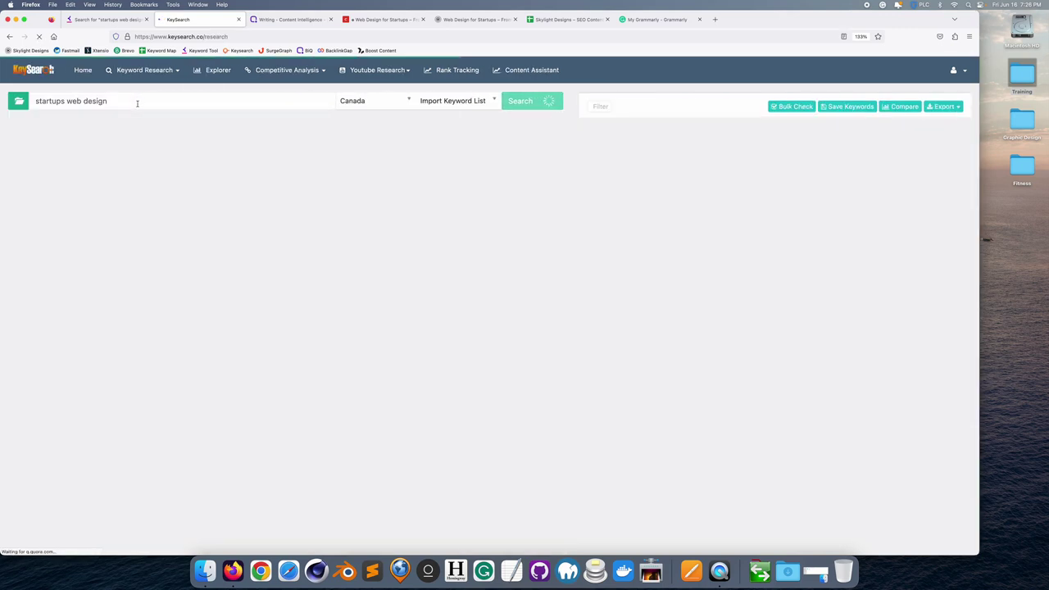
key(super+a)
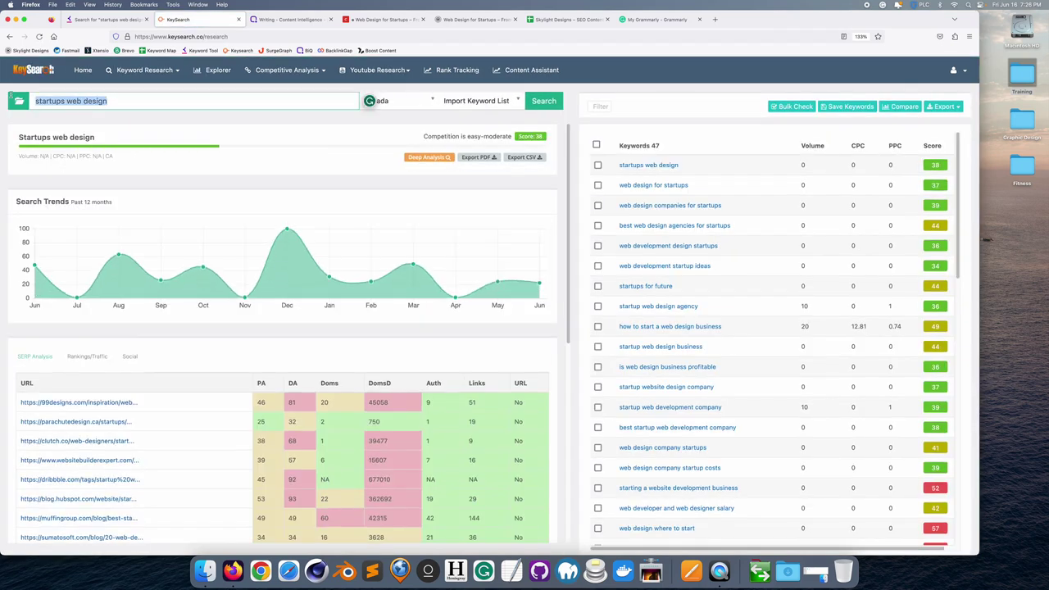
key(super+v)
key(Return)
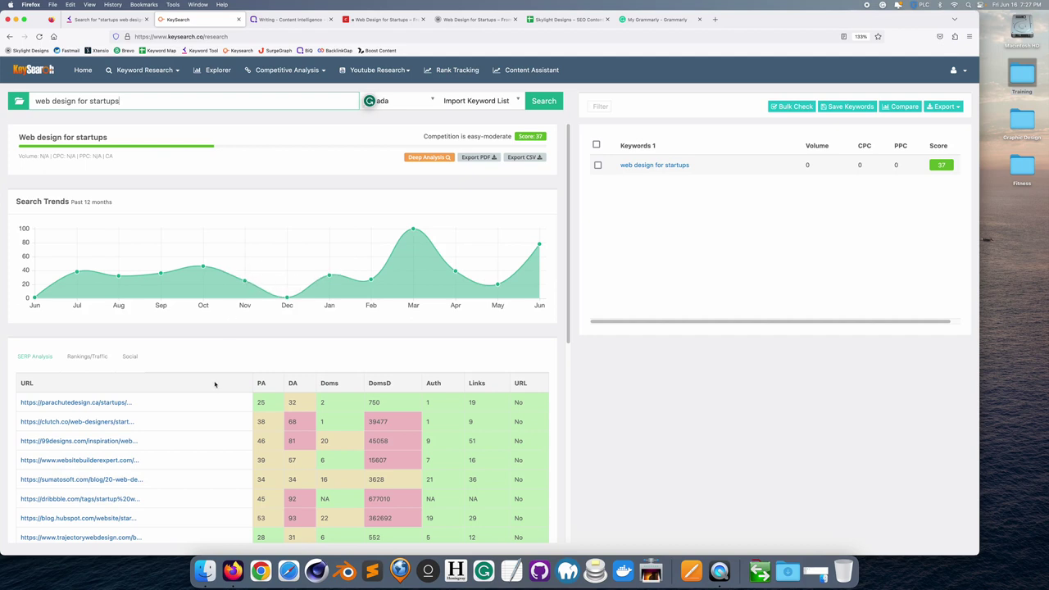
scroll(217, 381, down, 3)
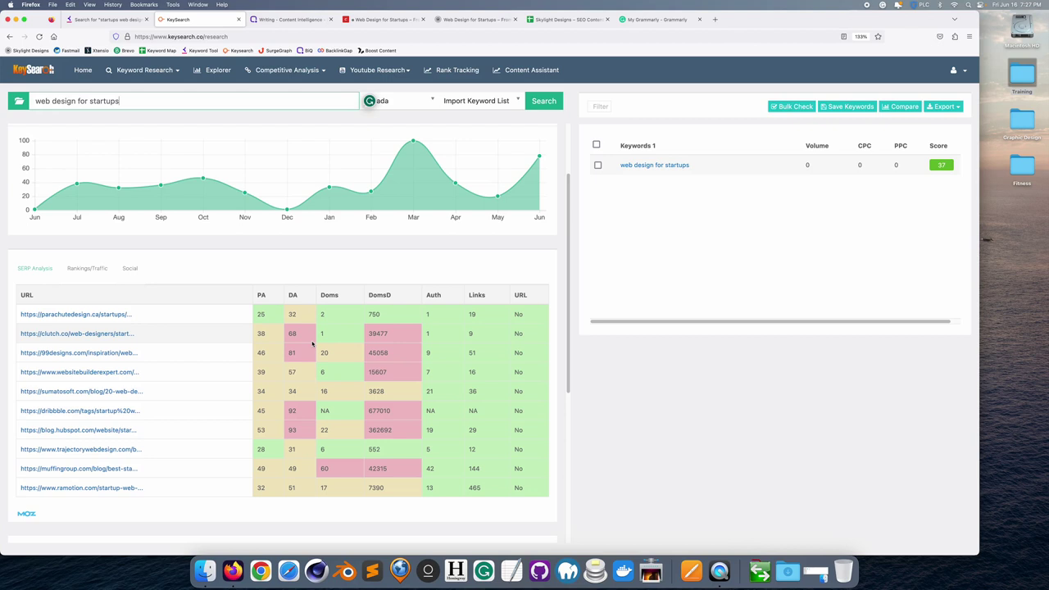
scroll(311, 344, up, 3)
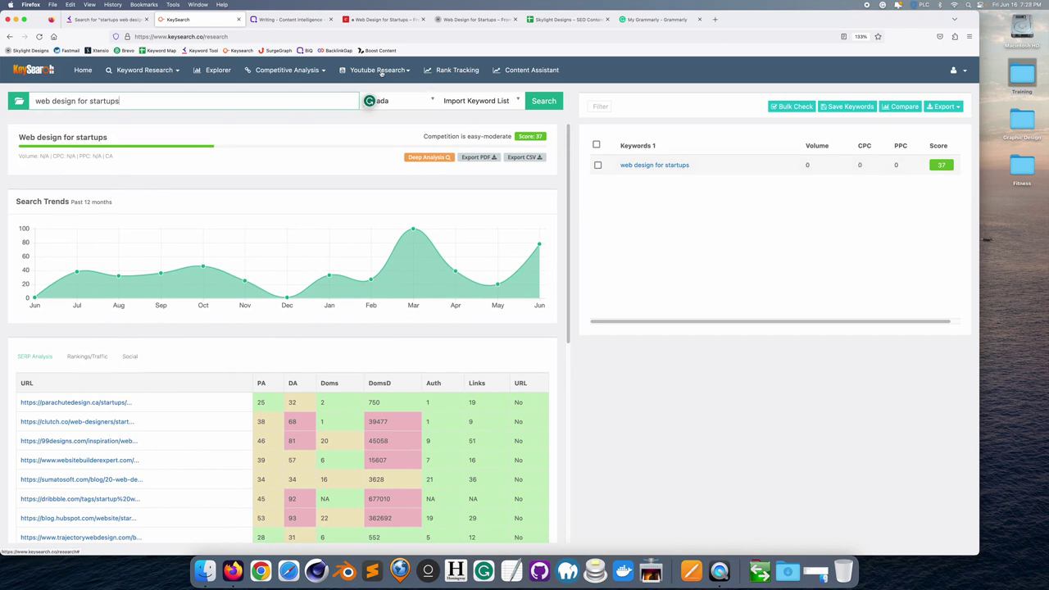
click(462, 74)
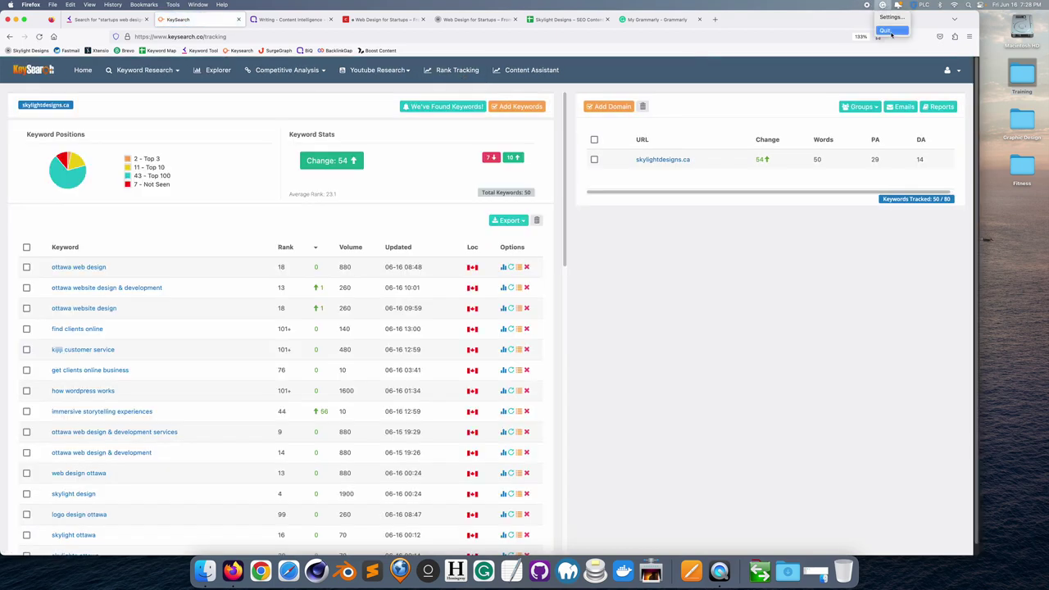
- Sort the skylightdesigns.ca keywords by rank and scroll to 'web design for startups' at 101+ with 260 volume
scroll(292, 232, down, 1)
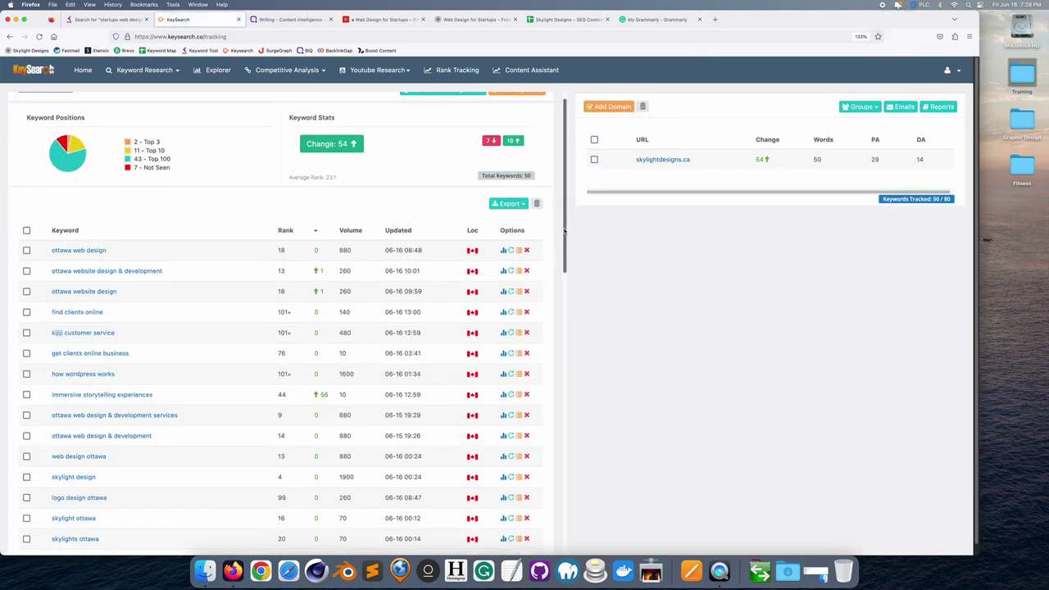
click(287, 230)
drag(565, 182, 572, 486)
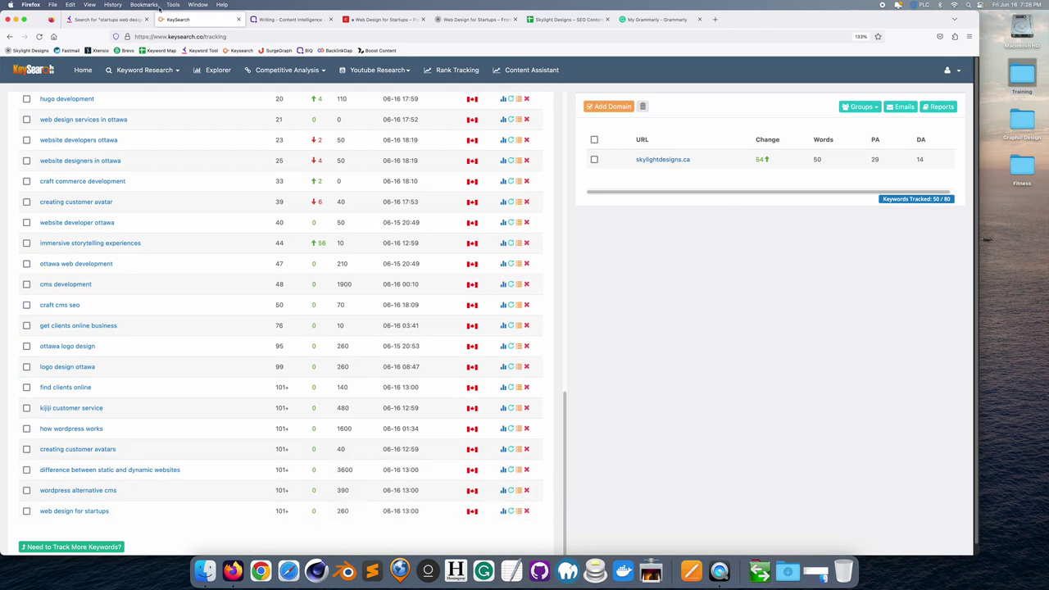
click(816, 578)
- Open the Website Design for Startups document in Pages and scroll through its opening sections
double_click(456, 295)
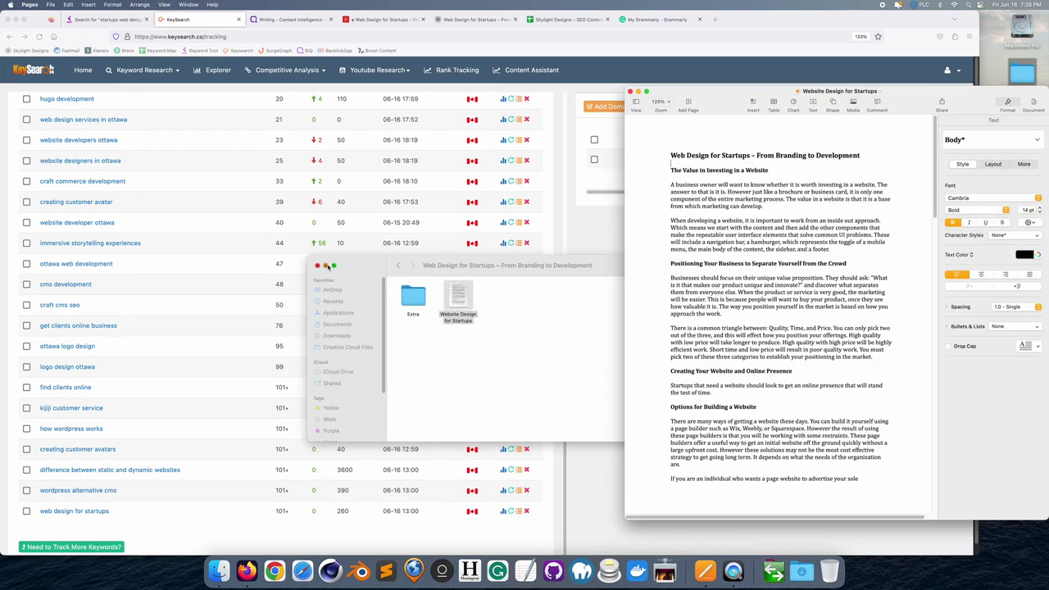
click(325, 265)
click(793, 283)
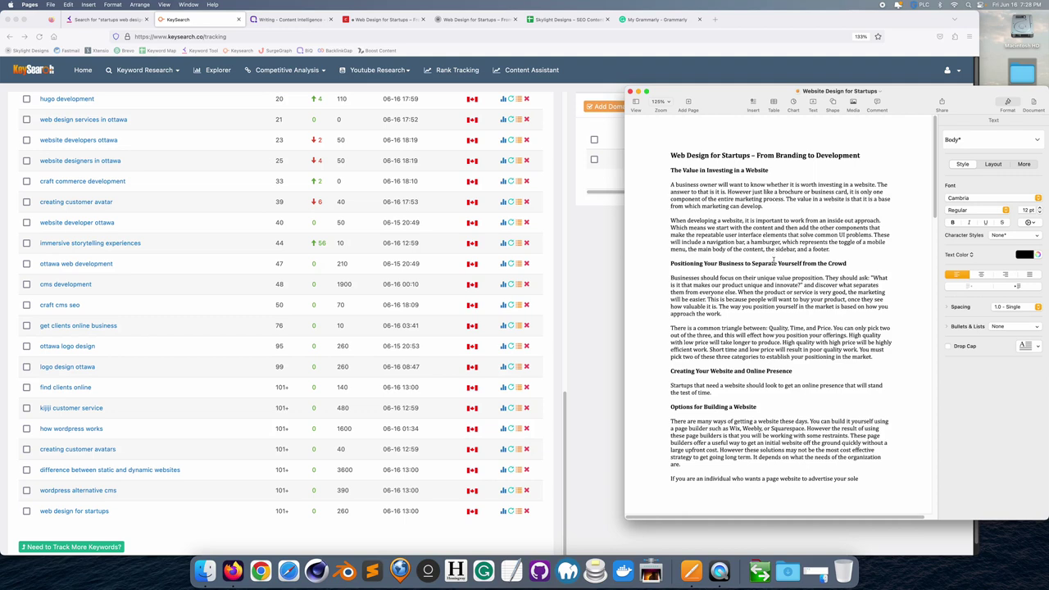
scroll(774, 269, down, 1)
scroll(774, 269, down, 1)
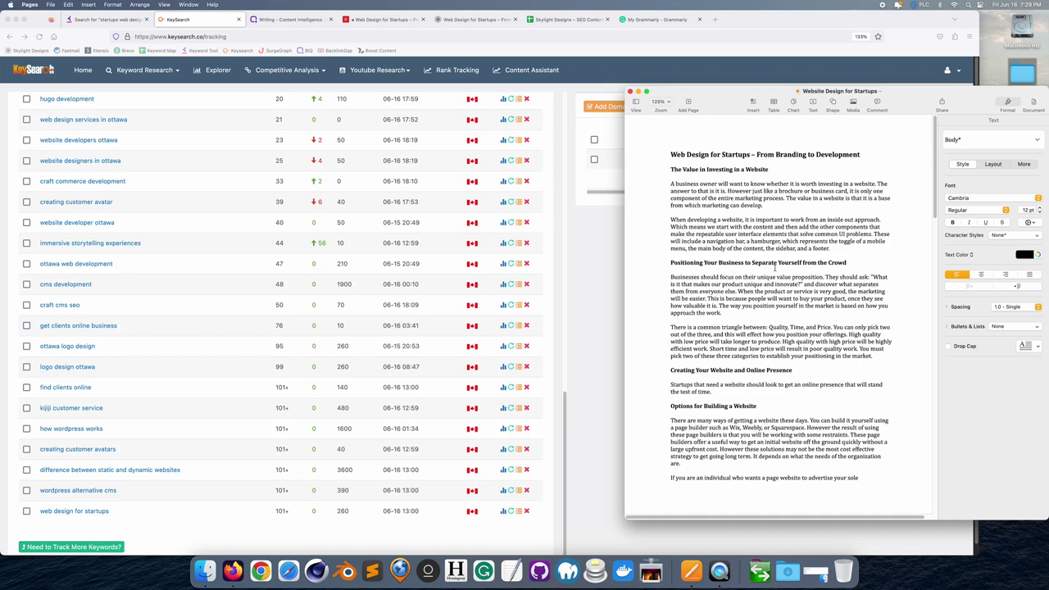
scroll(785, 260, down, 5)
scroll(783, 254, down, 10)
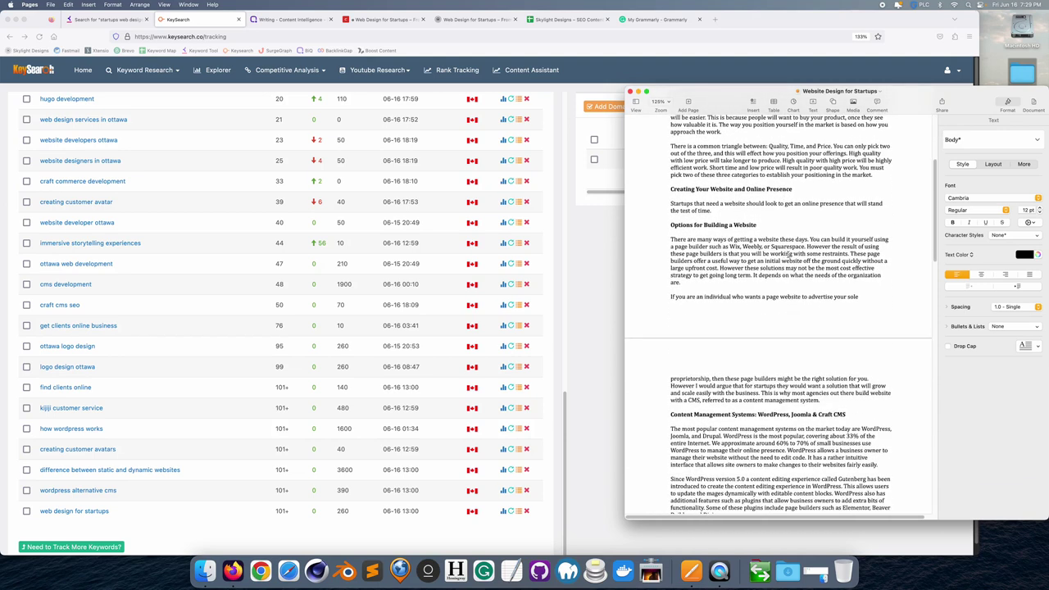
- Read the 'Web Design for Startups' draft to its Conclusion, then bring up its Craft CMS entry
drag(933, 191, 936, 146)
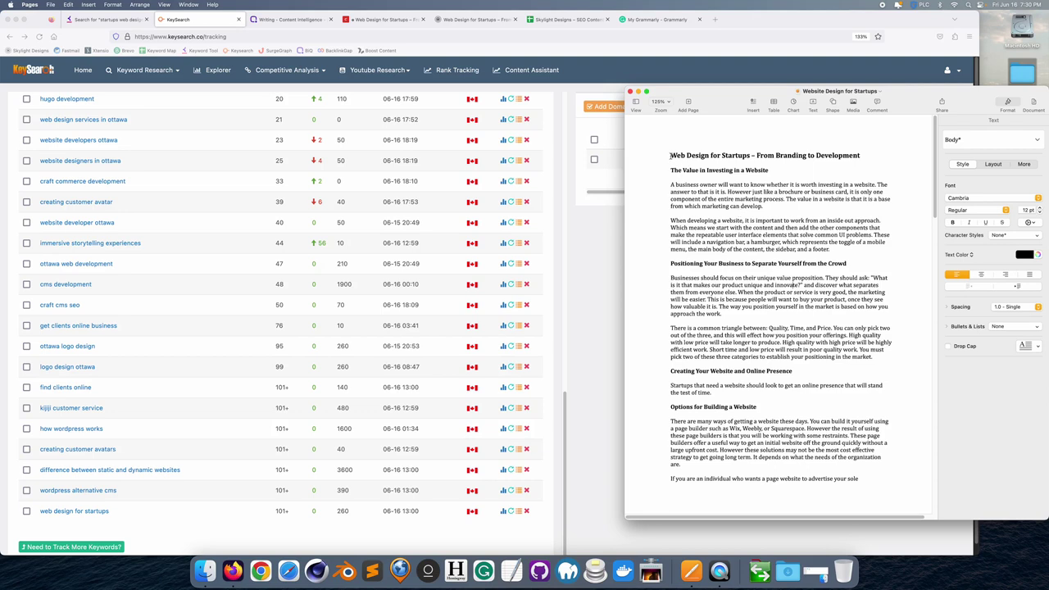
drag(670, 154, 854, 541)
click(774, 439)
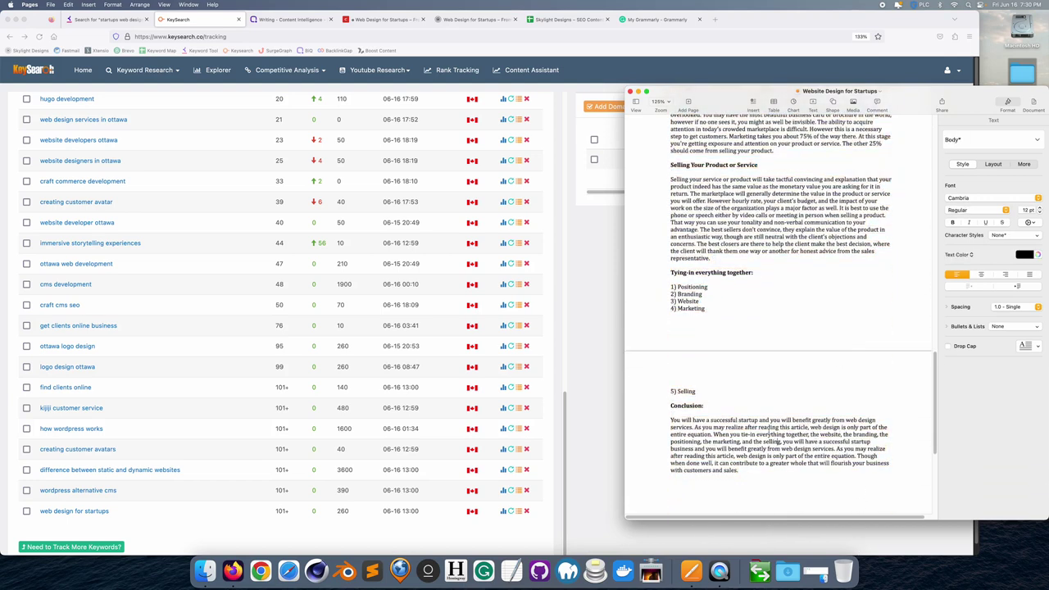
click(354, 20)
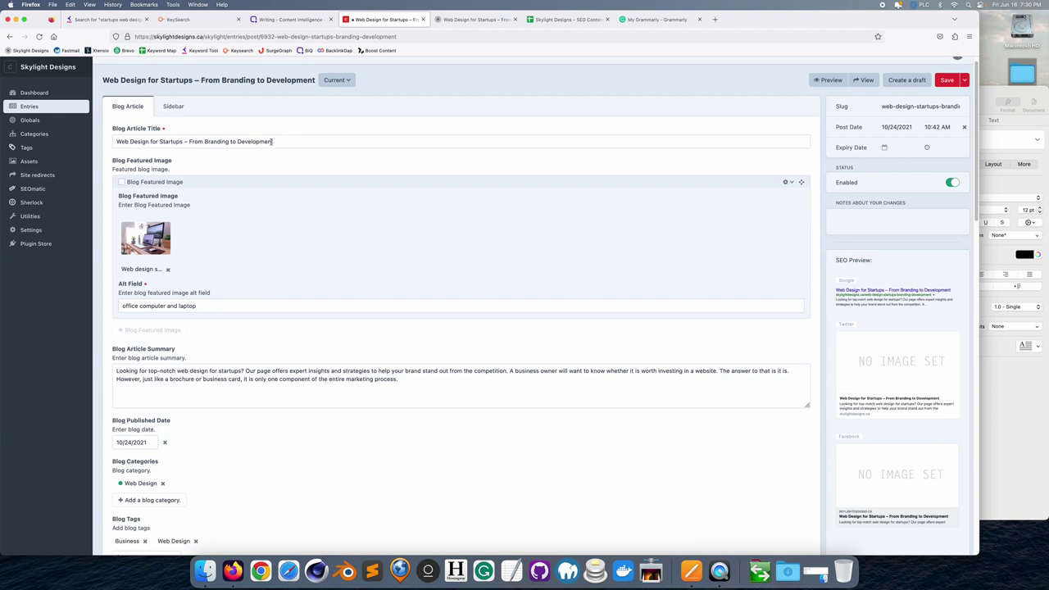
- Copy 'Branding to Development' from the Craft CMS post title and return to KeySearch
drag(272, 143, 204, 141)
key(super+c)
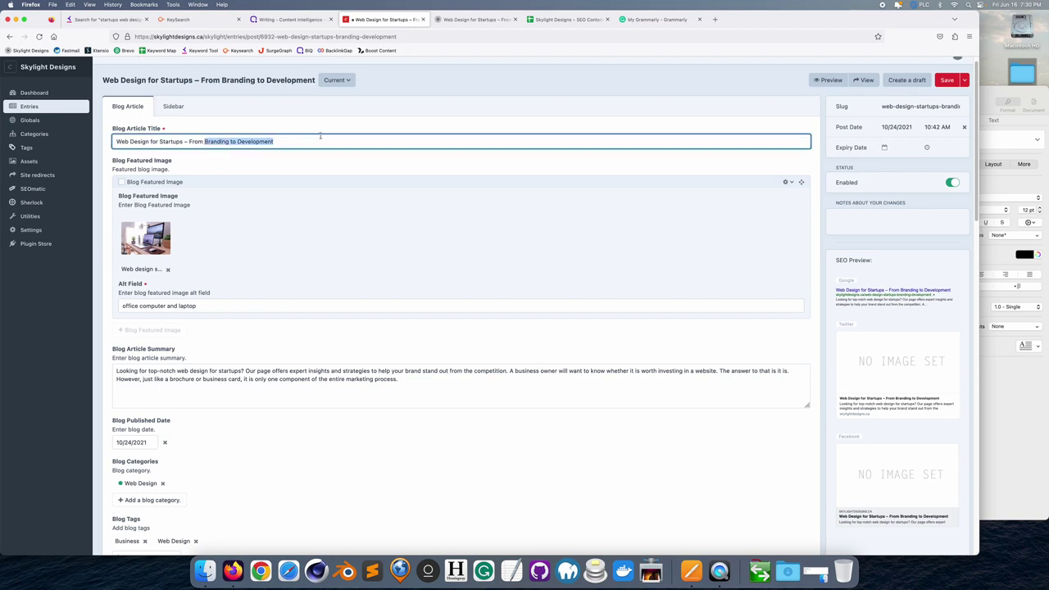
click(197, 19)
mouse_move(135, 71)
click(131, 101)
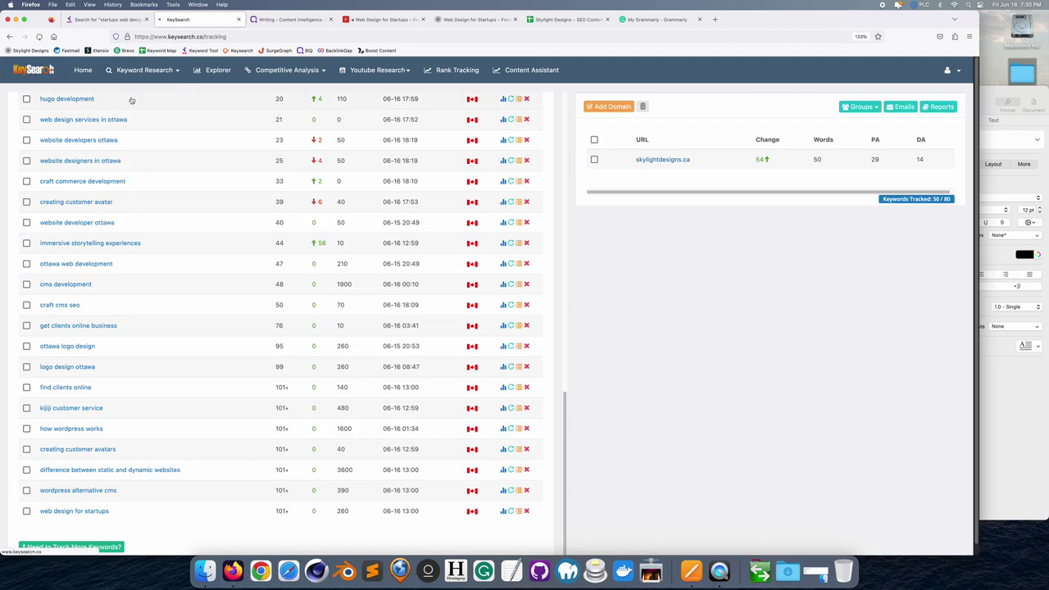
- Search 'Branding to Development' for Canada (score 35, 0 volume), then return to Rank Tracking
drag(132, 99, 36, 97)
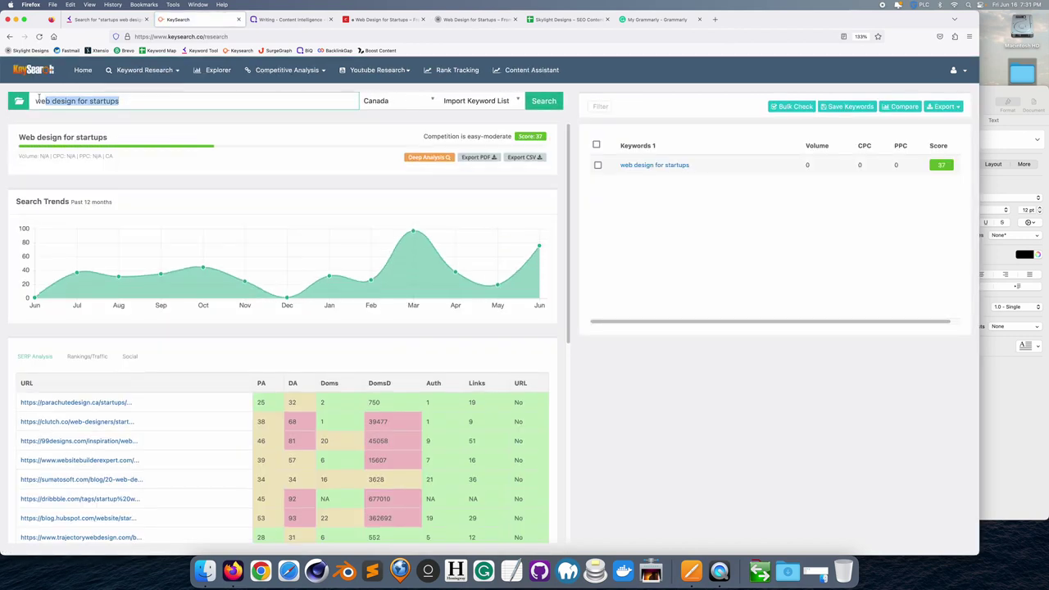
key(super+v)
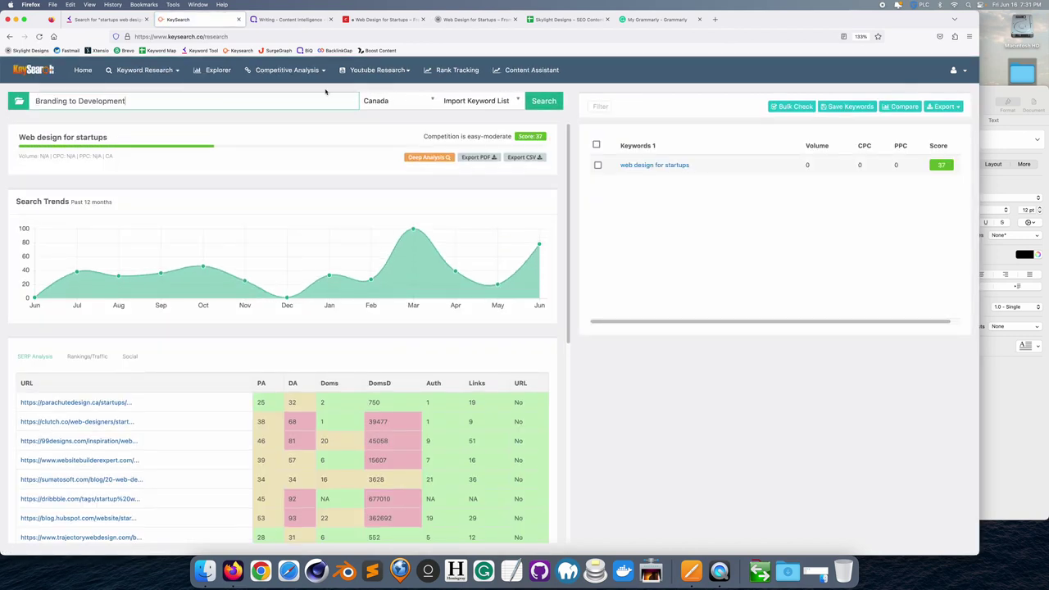
click(530, 102)
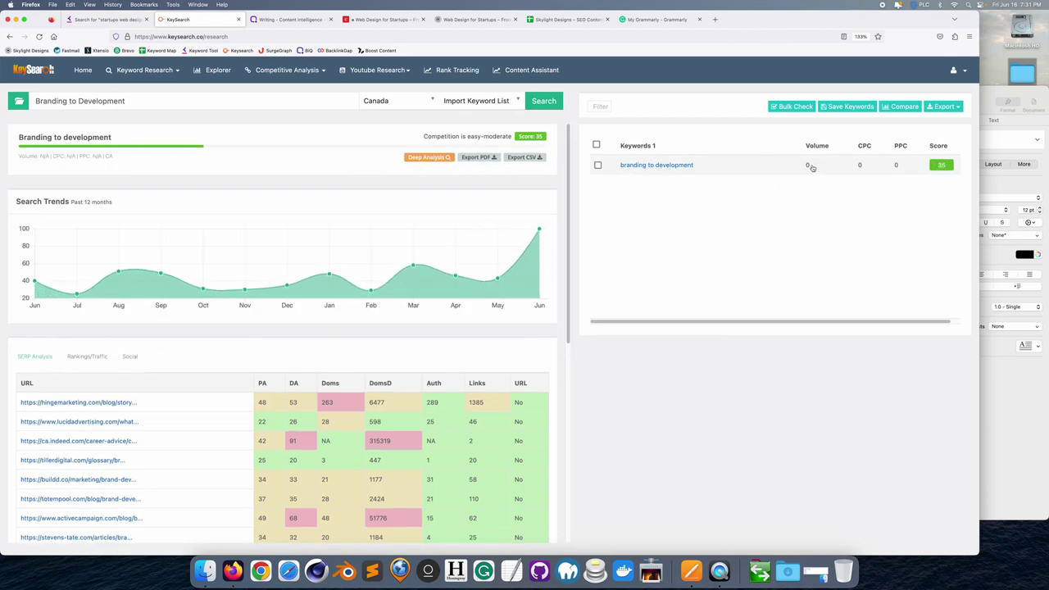
click(440, 72)
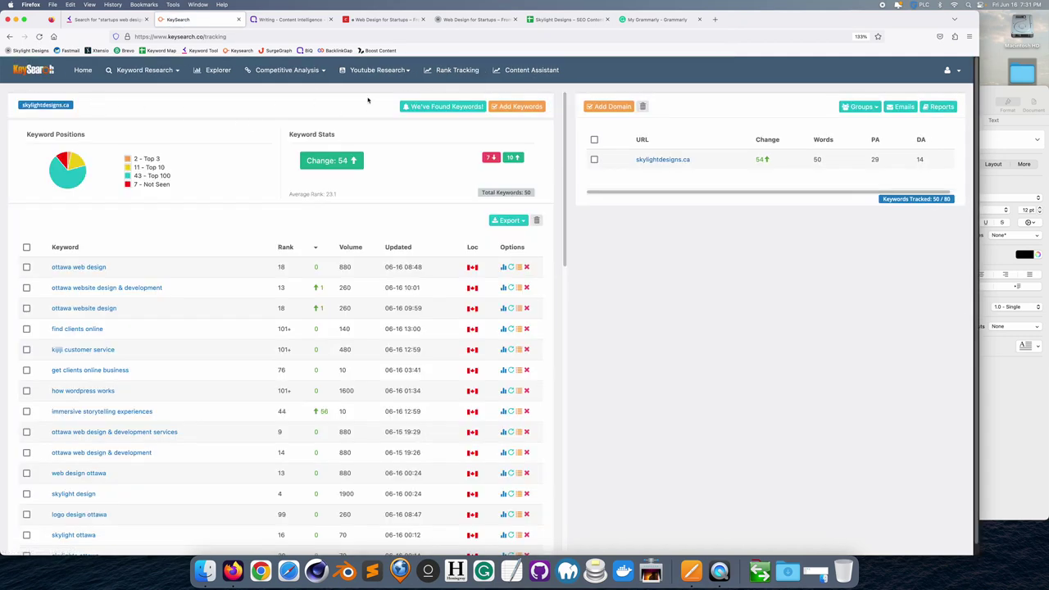
- Track 'branding to development' for skylightdesigns.ca on Google.ca, bringing the list to 51 keywords
click(524, 106)
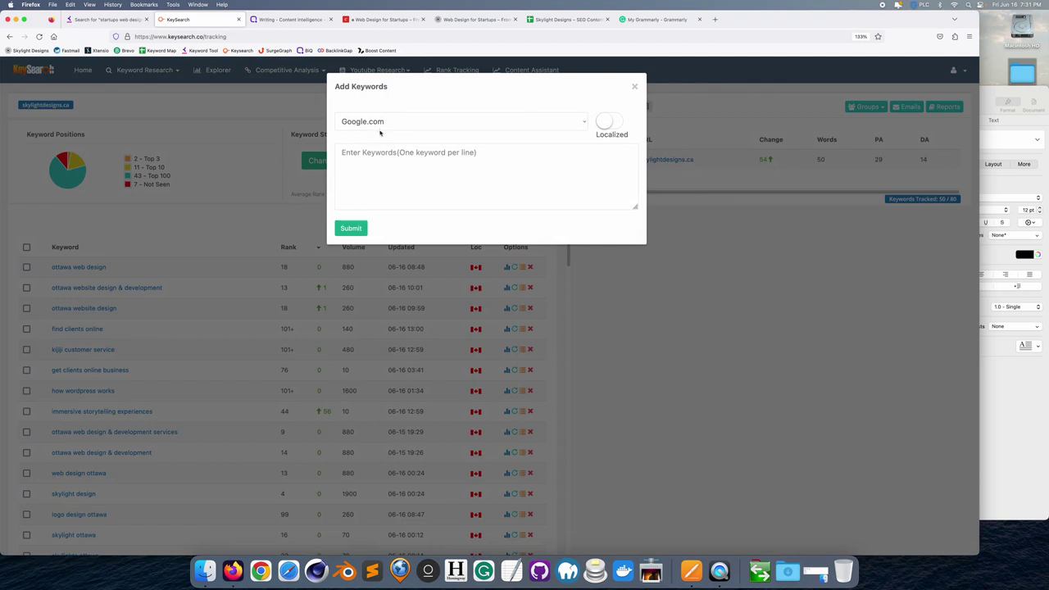
click(382, 125)
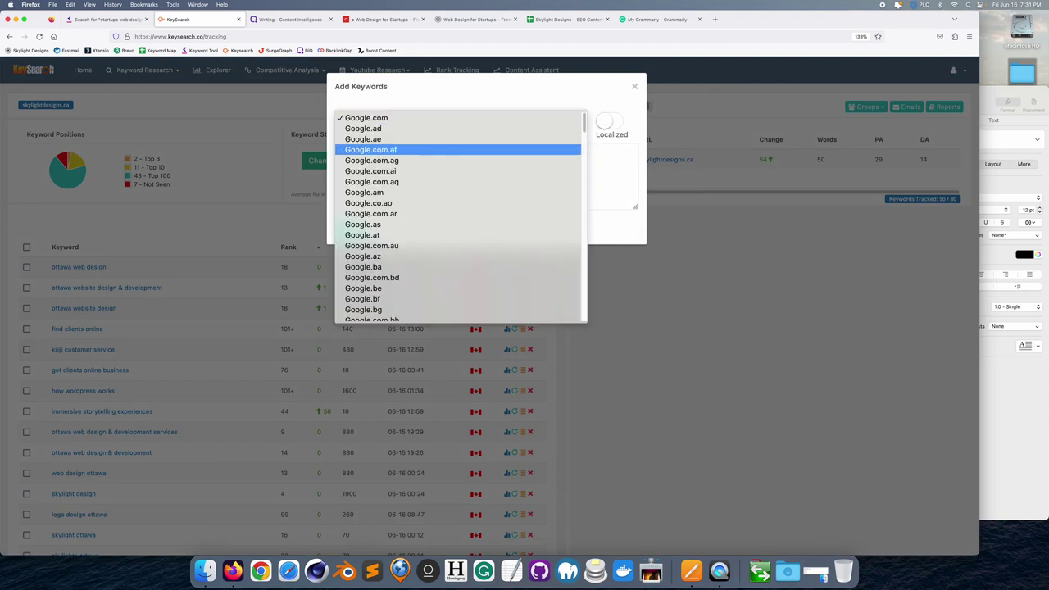
scroll(459, 316, down, 4)
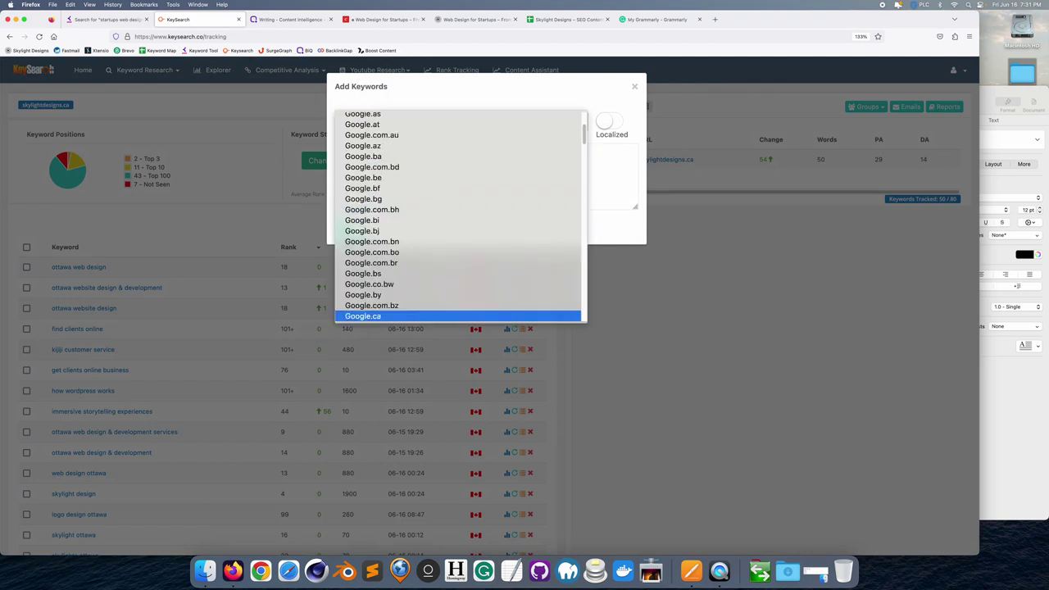
click(368, 315)
click(363, 154)
key(super+v)
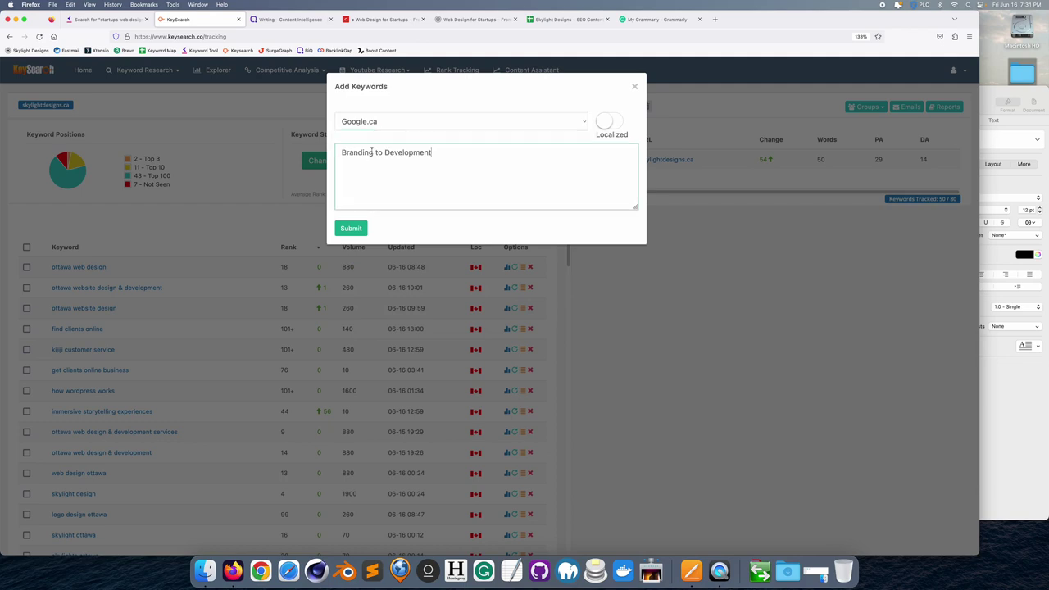
click(358, 232)
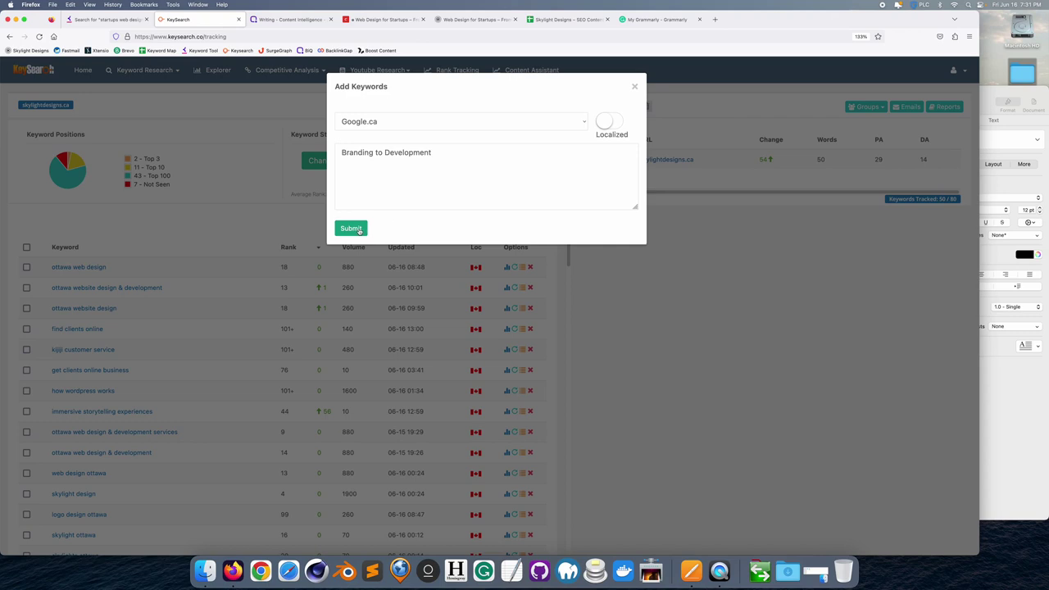
click(358, 230)
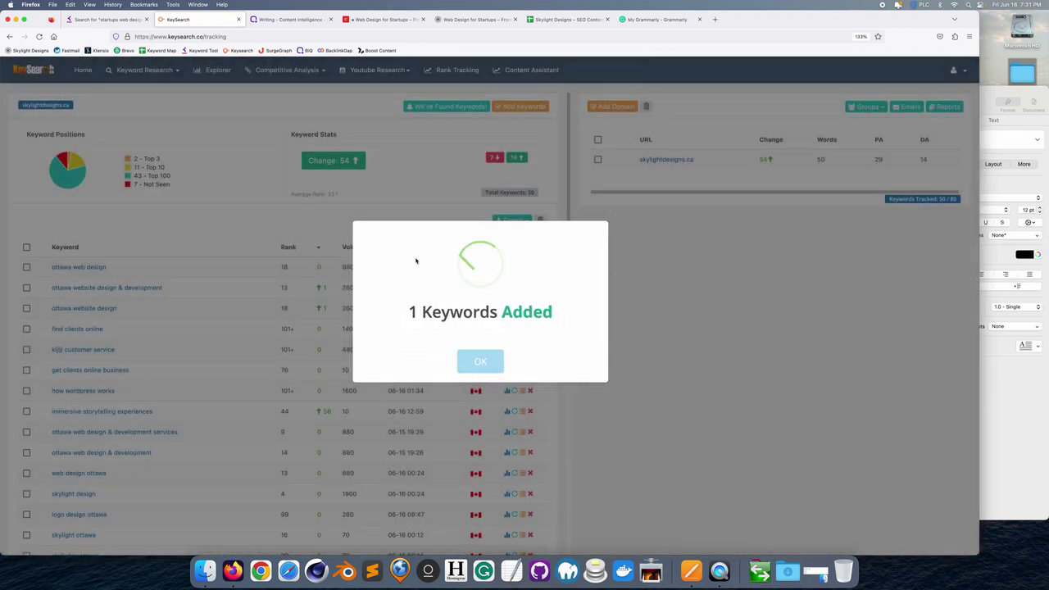
click(480, 362)
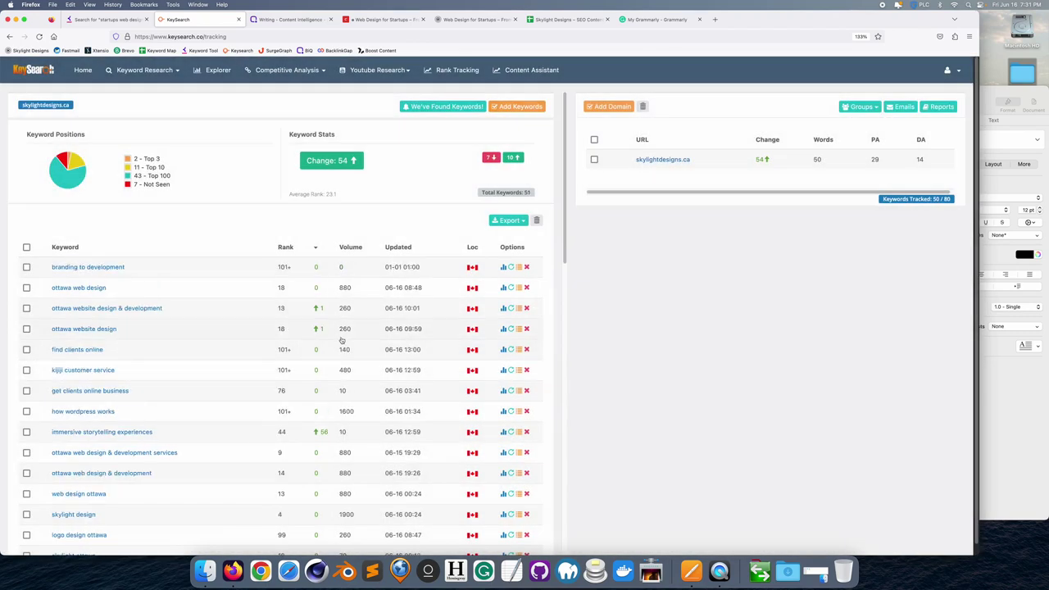
- Sort the tracked keywords by rank and dismiss the keyword-added messages
scroll(295, 238, down, 1)
click(293, 232)
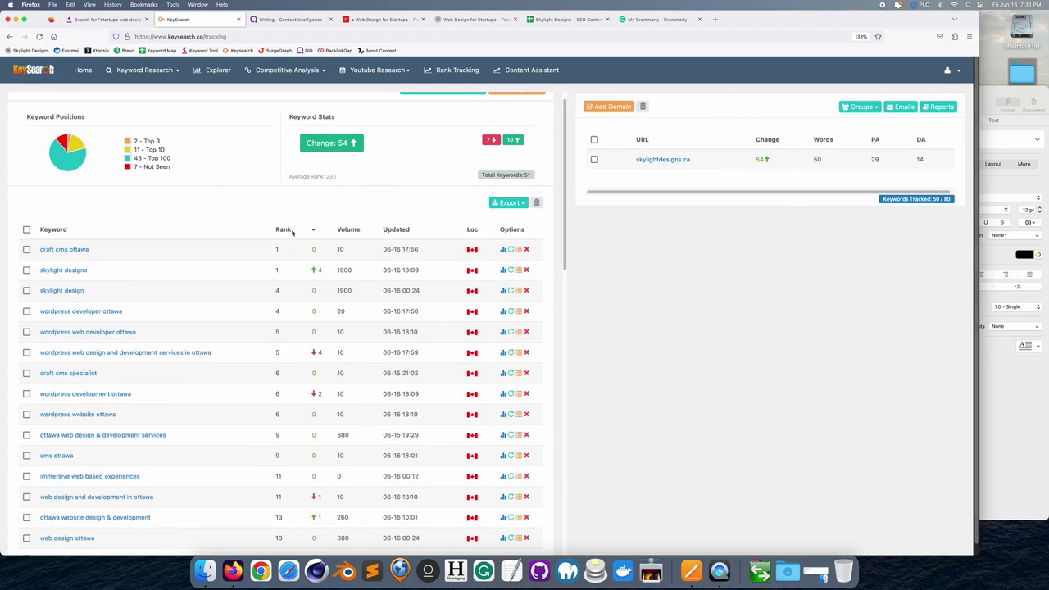
scroll(241, 352, down, 3)
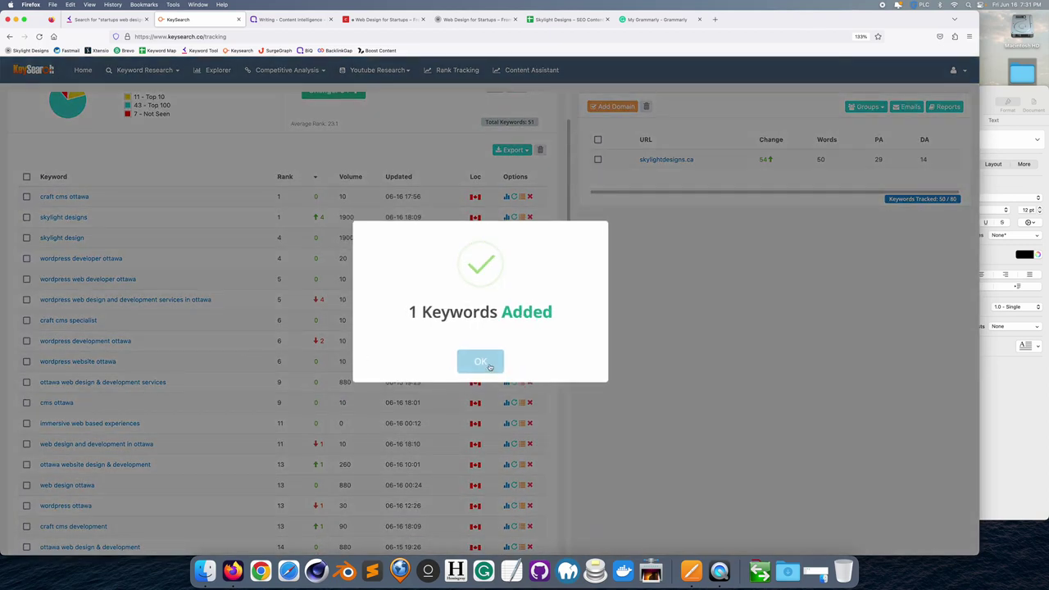
click(483, 362)
scroll(234, 356, down, 8)
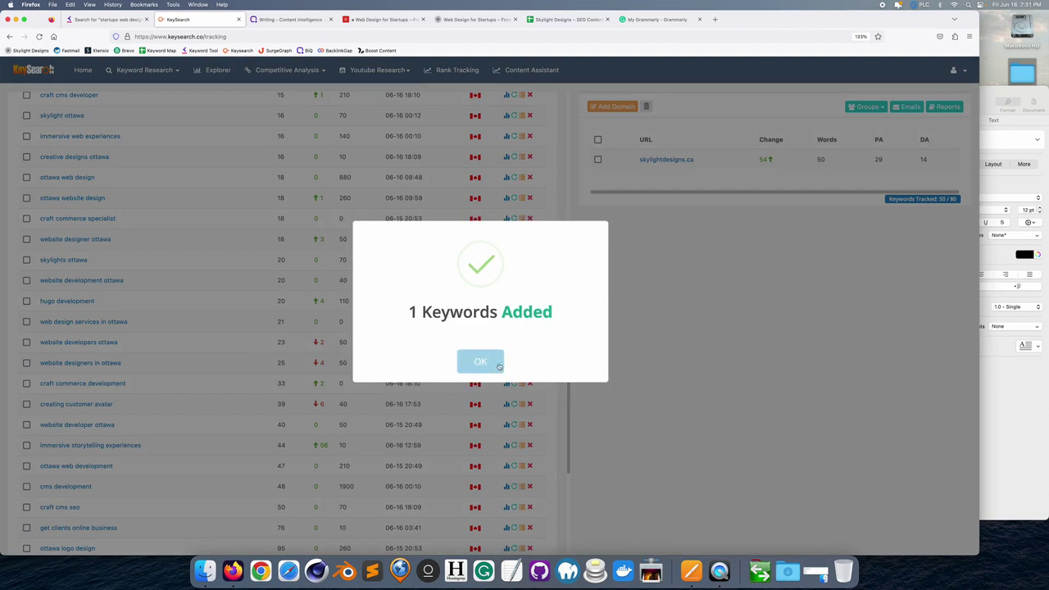
click(478, 360)
scroll(477, 361, down, 3)
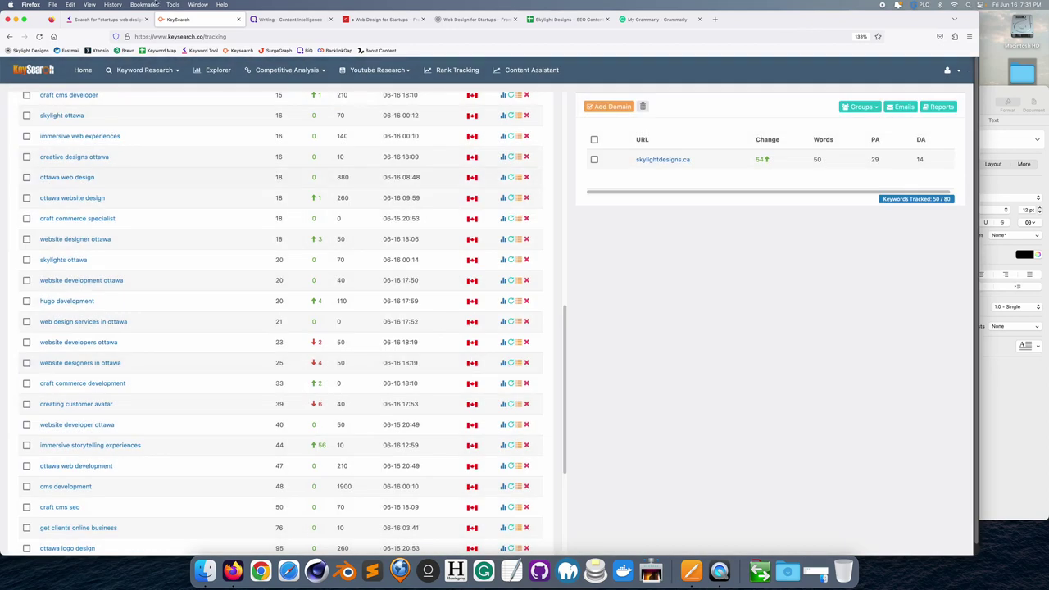
- Reload the Rank Tracking list, re-sort it by rank and scroll down to the duplicates
click(38, 37)
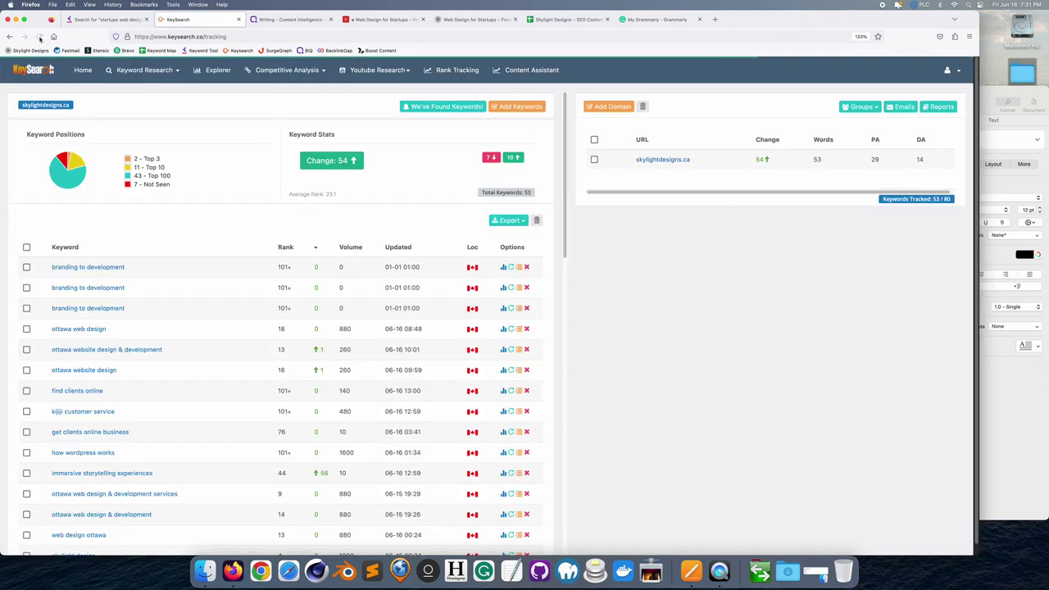
click(451, 75)
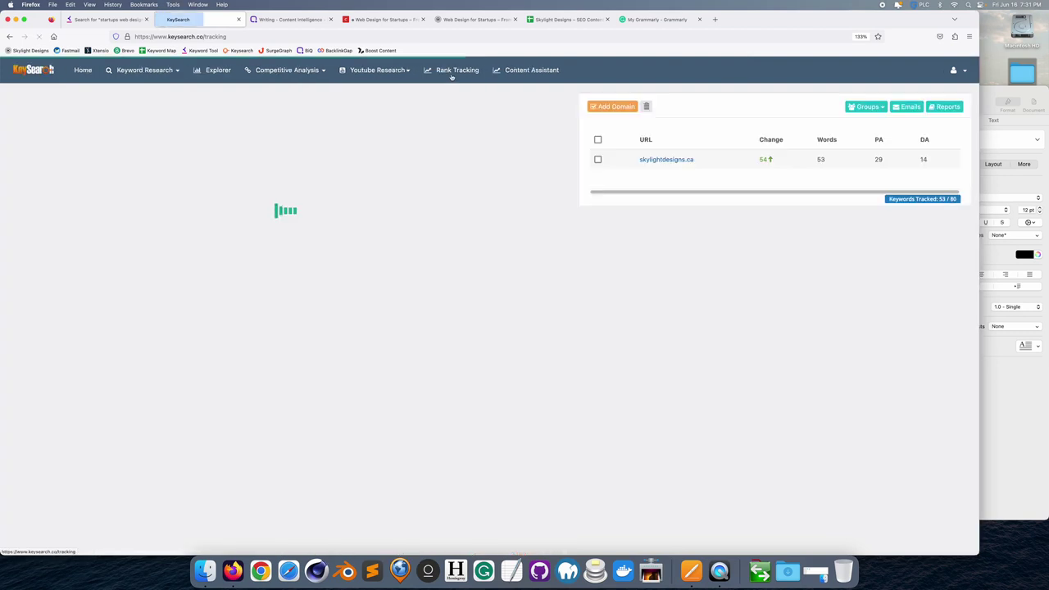
click(283, 247)
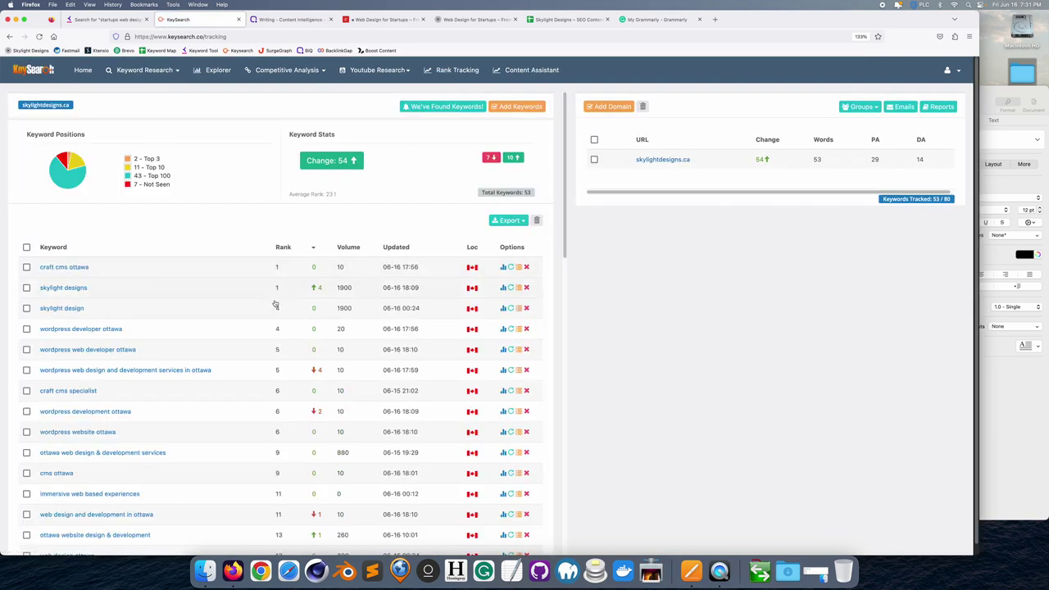
scroll(276, 305, down, 3)
scroll(230, 286, down, 6)
scroll(230, 285, down, 12)
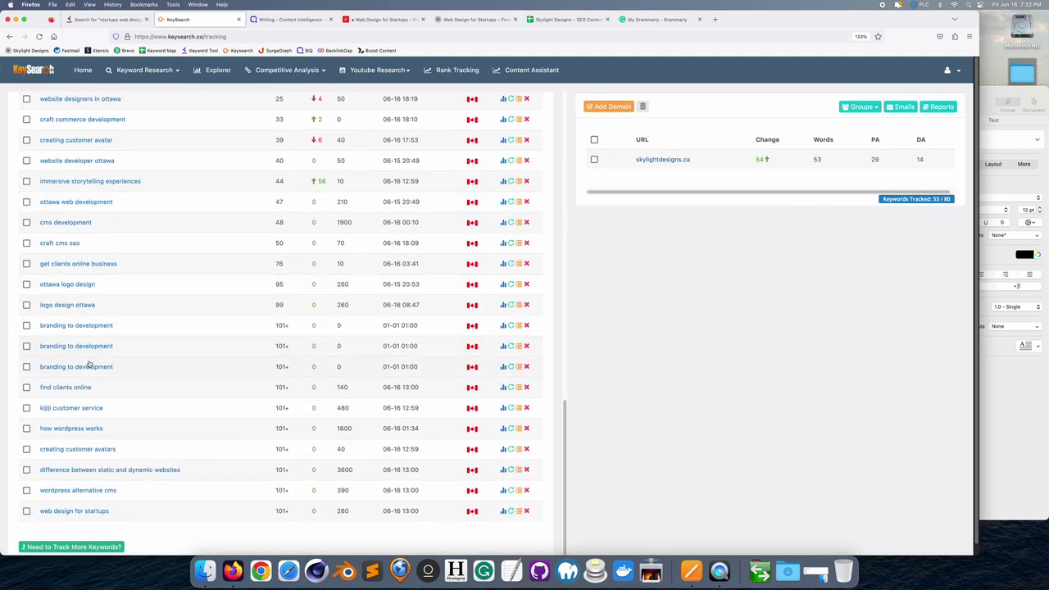
- Delete the two duplicate 'branding to development' rows, confirming each deletion
click(27, 367)
click(26, 347)
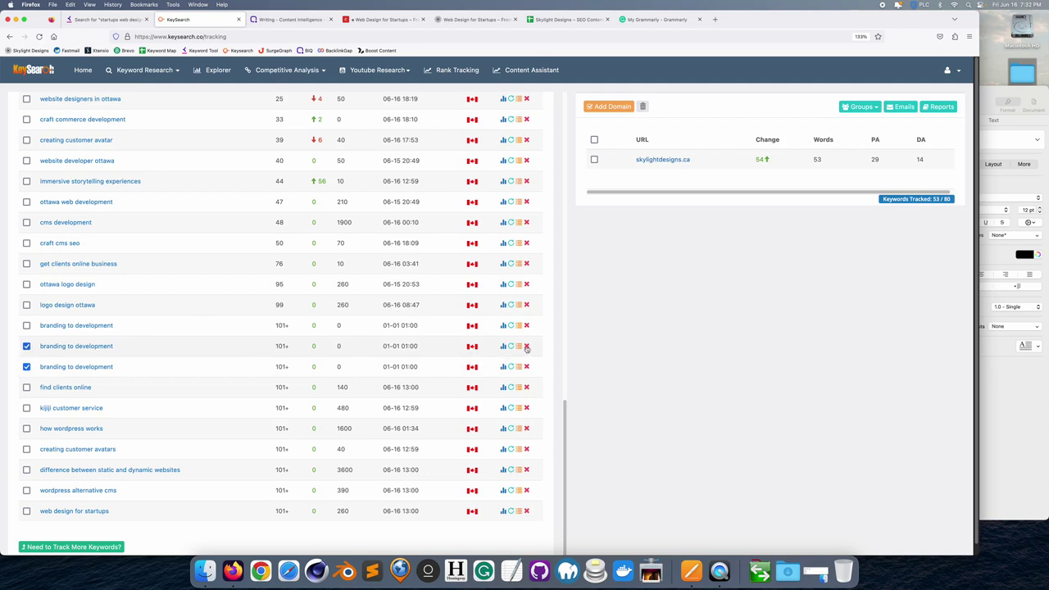
click(526, 348)
click(528, 373)
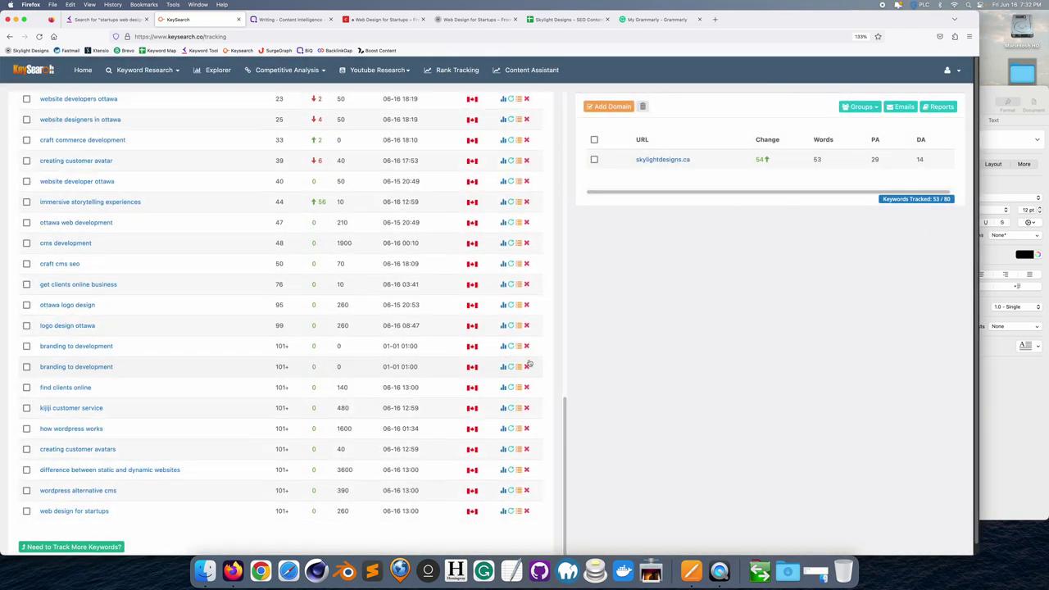
click(527, 367)
click(527, 369)
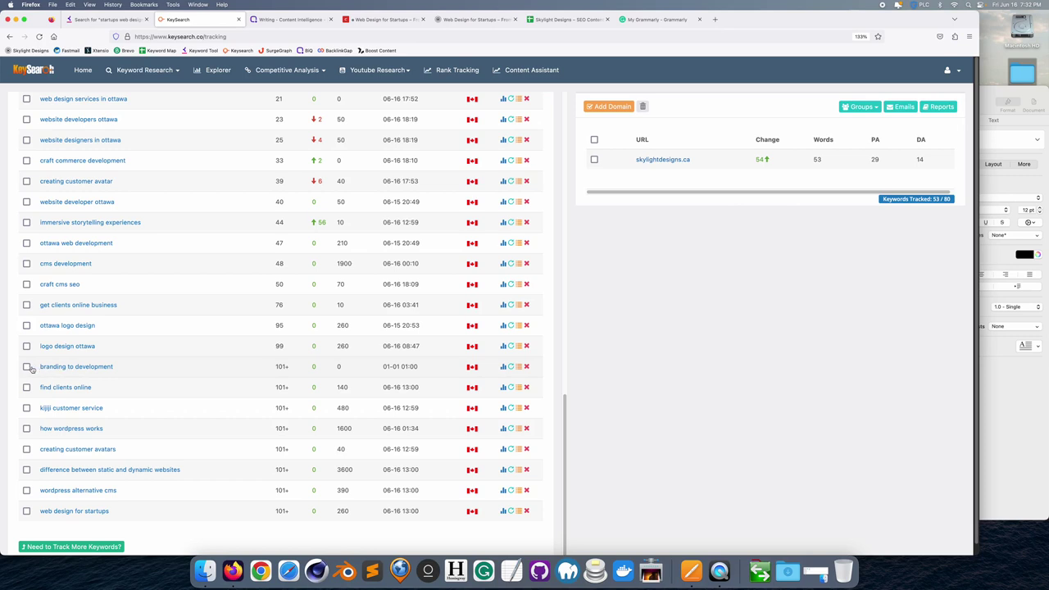
- Delete the last 'branding to development' keyword and return to the Web Design for Startups entry
click(27, 367)
click(526, 367)
click(526, 367)
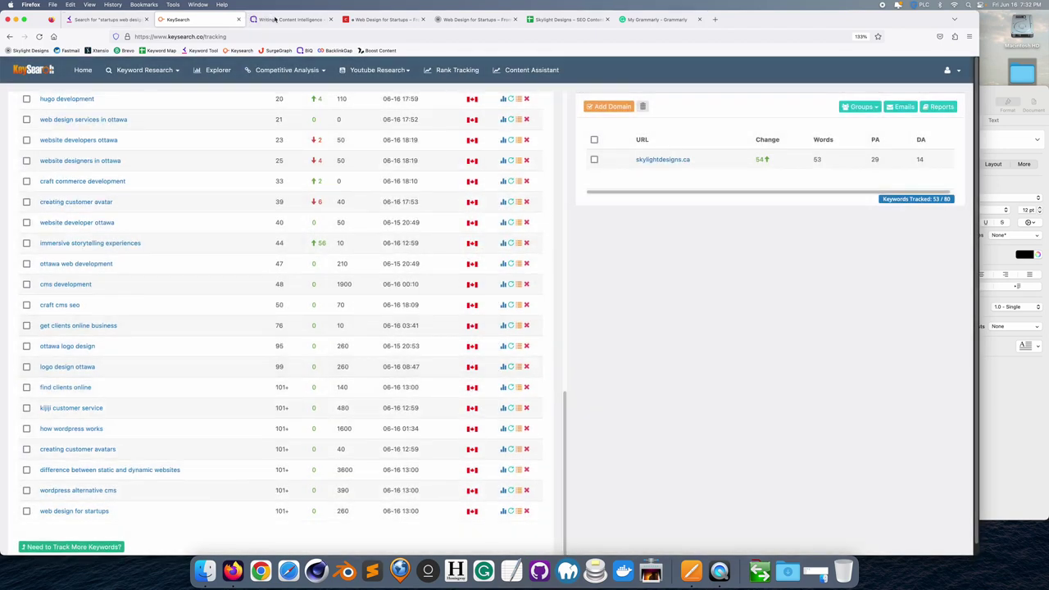
click(369, 23)
click(230, 140)
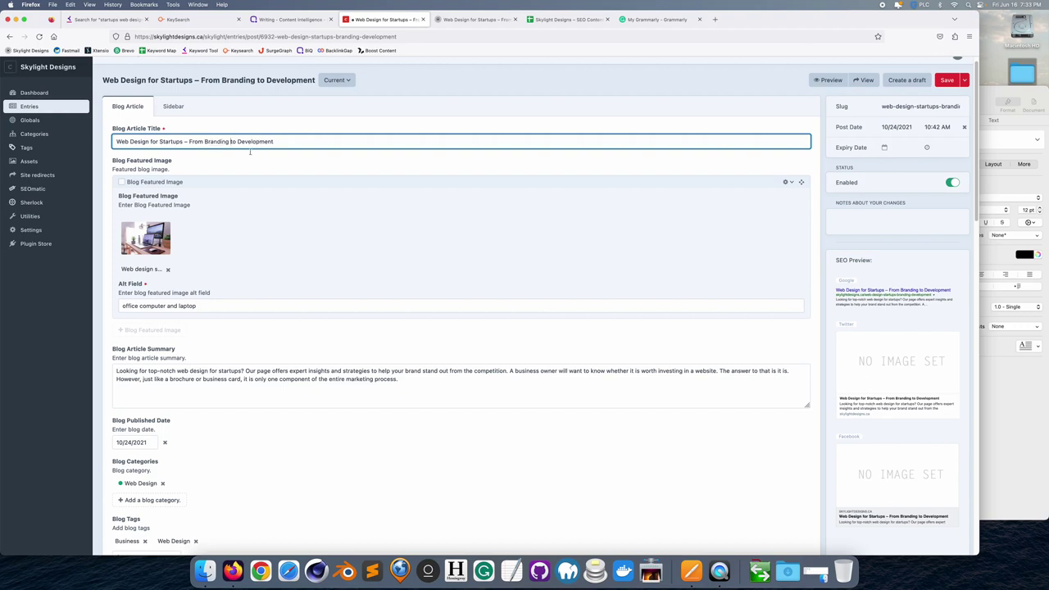
- Review the blog entry and its live preview, then go back to BIQ's list of all documents
scroll(302, 208, down, 6)
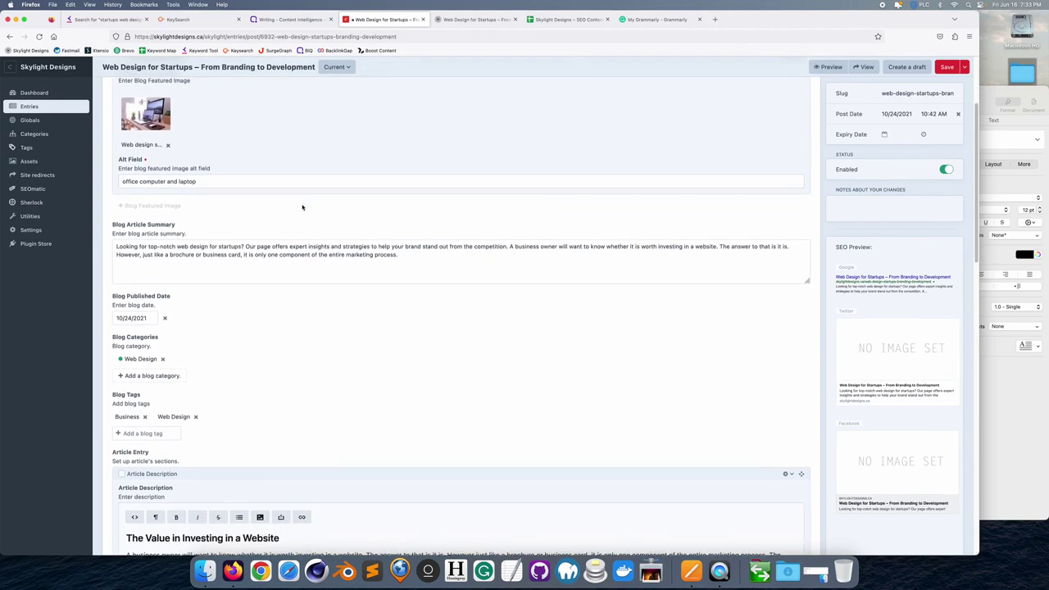
scroll(303, 208, down, 10)
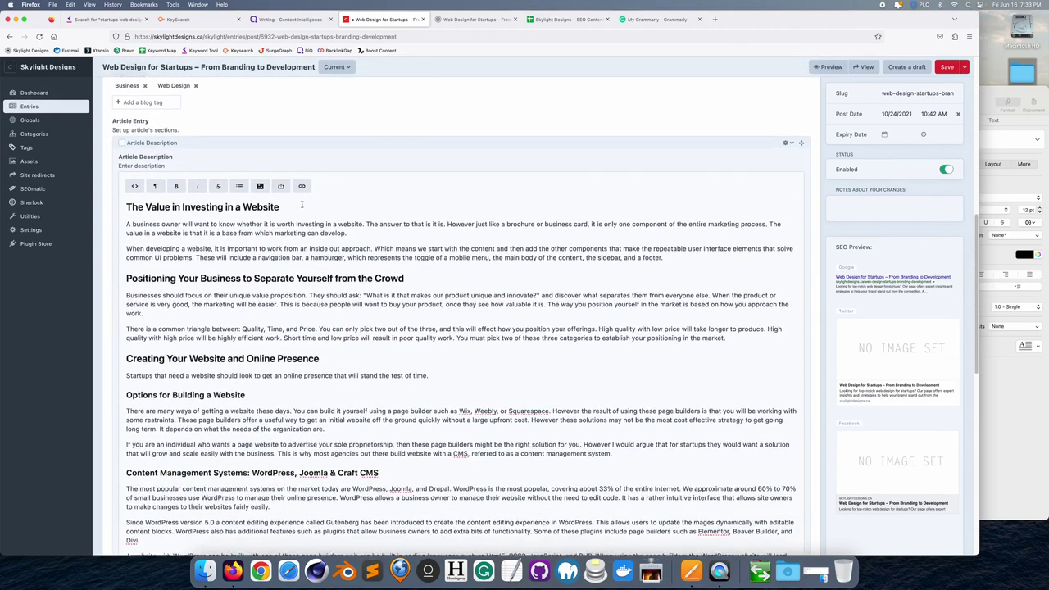
scroll(303, 203, down, 7)
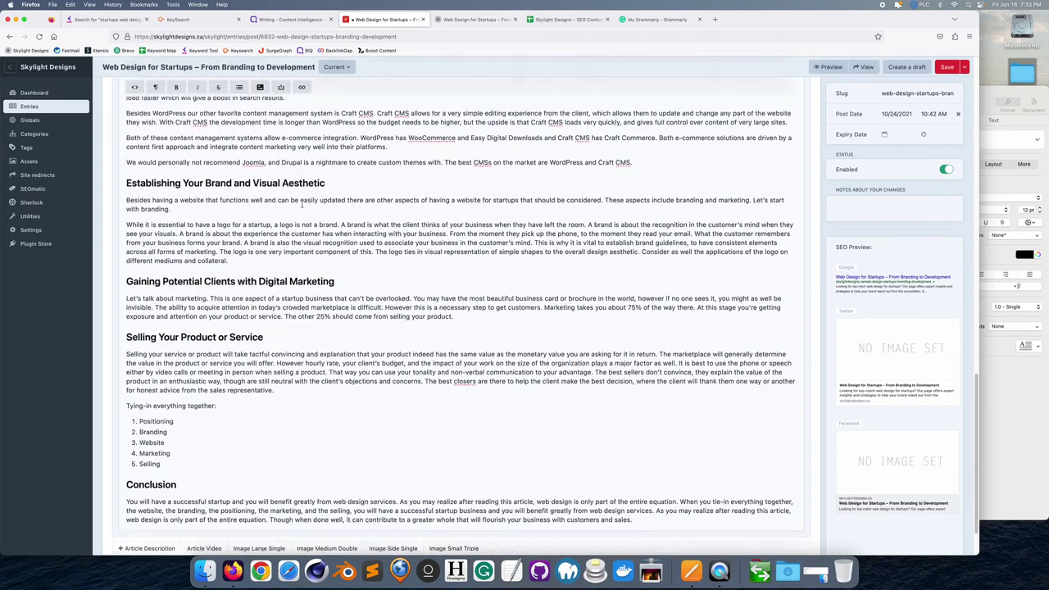
scroll(302, 205, up, 17)
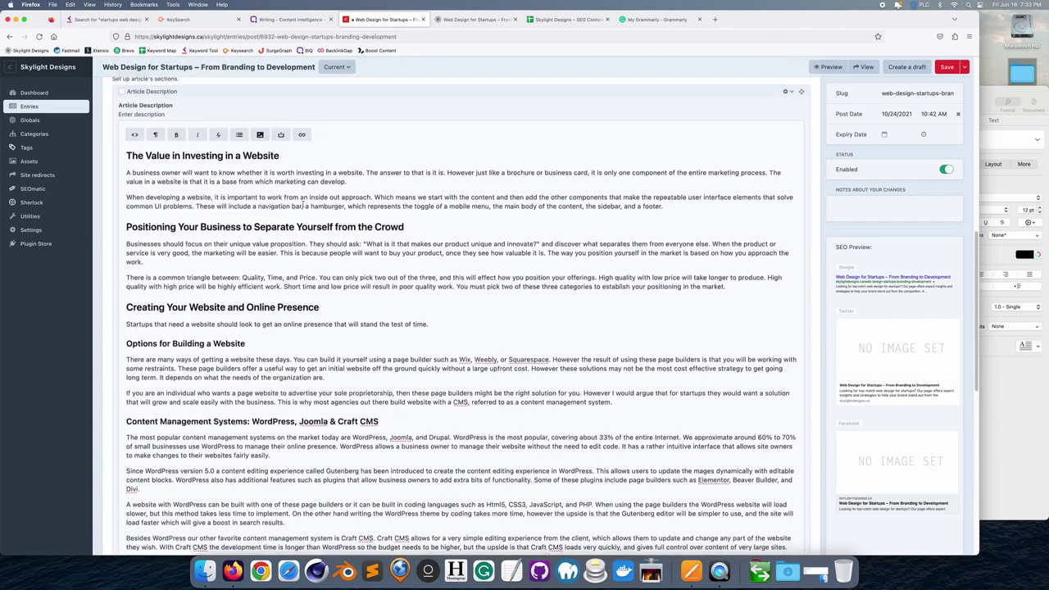
click(829, 67)
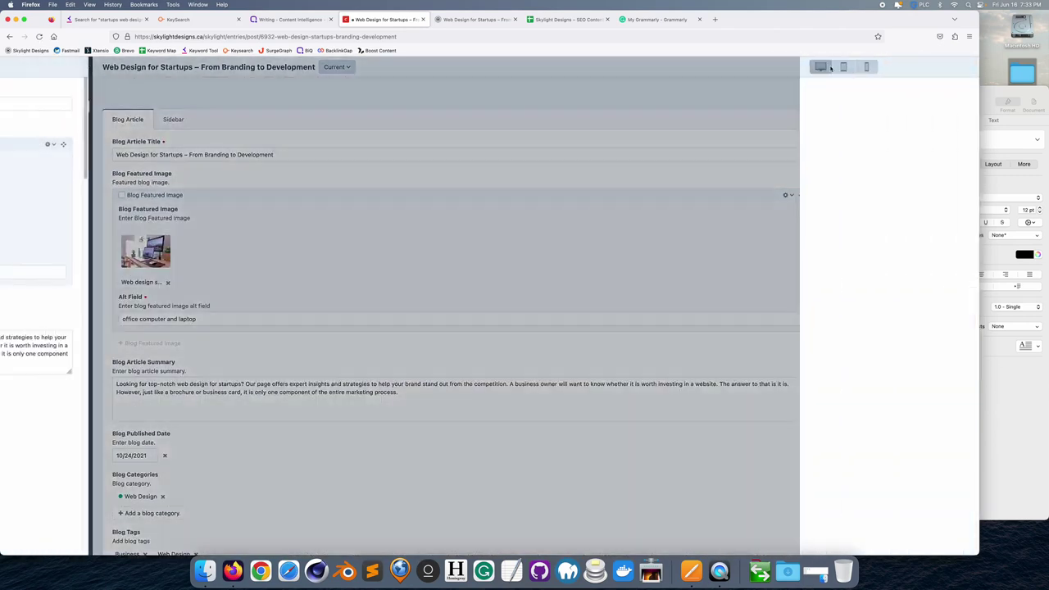
scroll(650, 333, down, 15)
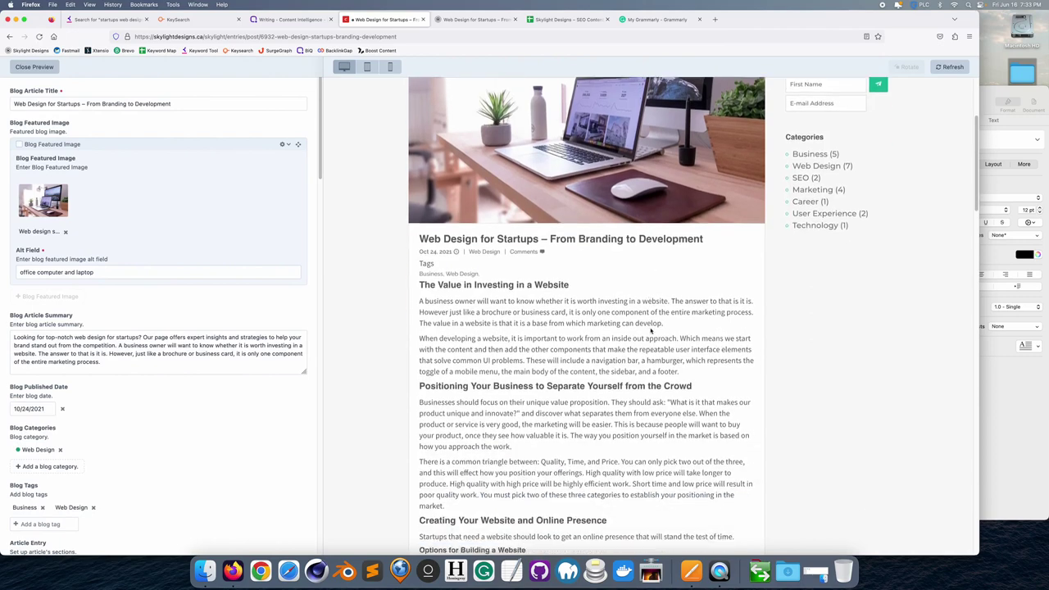
scroll(650, 328, down, 12)
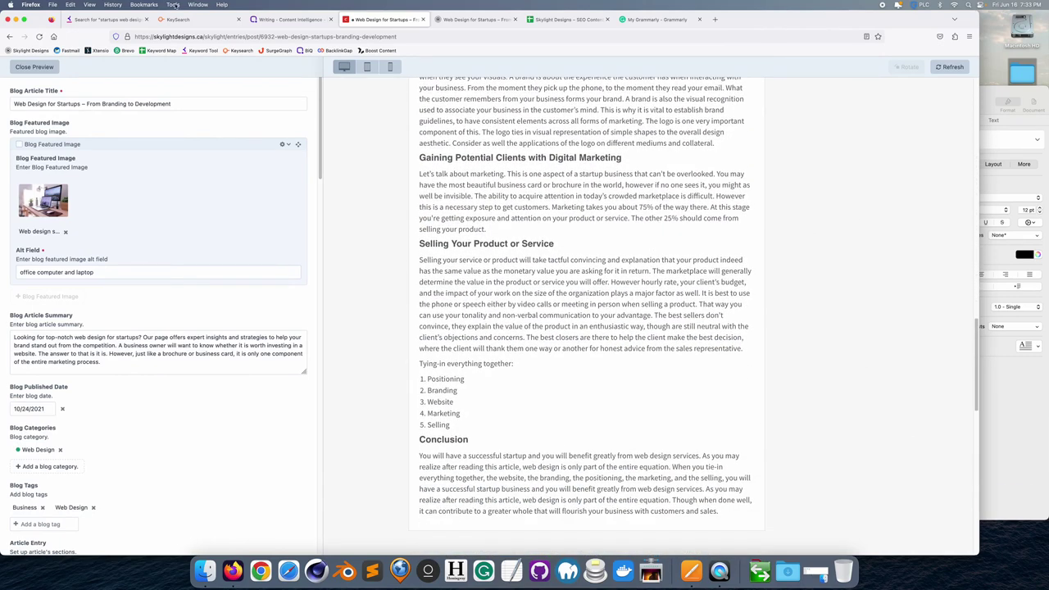
click(288, 19)
click(160, 91)
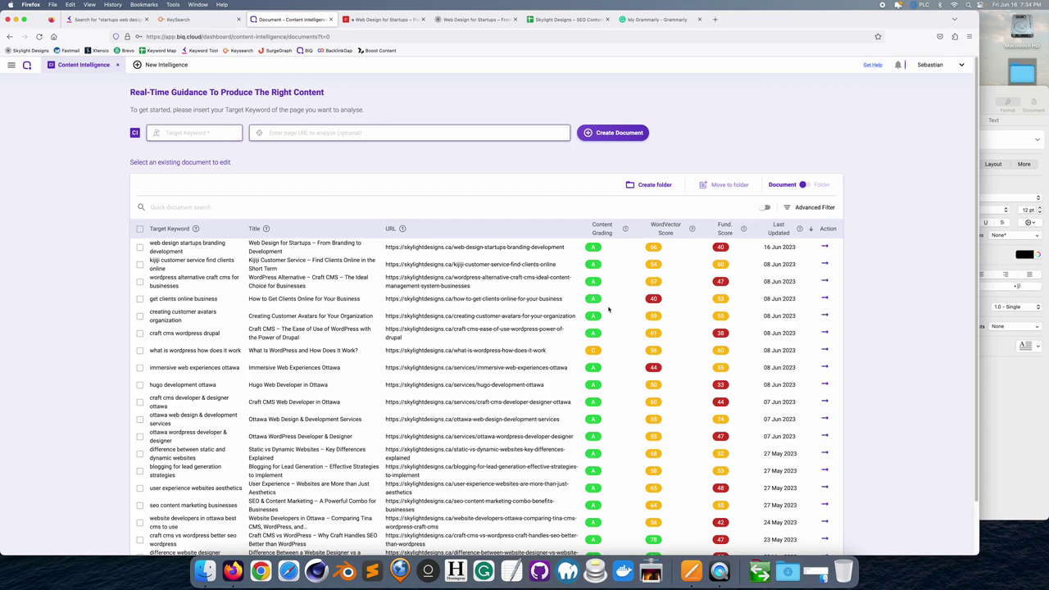
scroll(605, 307, down, 2)
scroll(605, 307, down, 1)
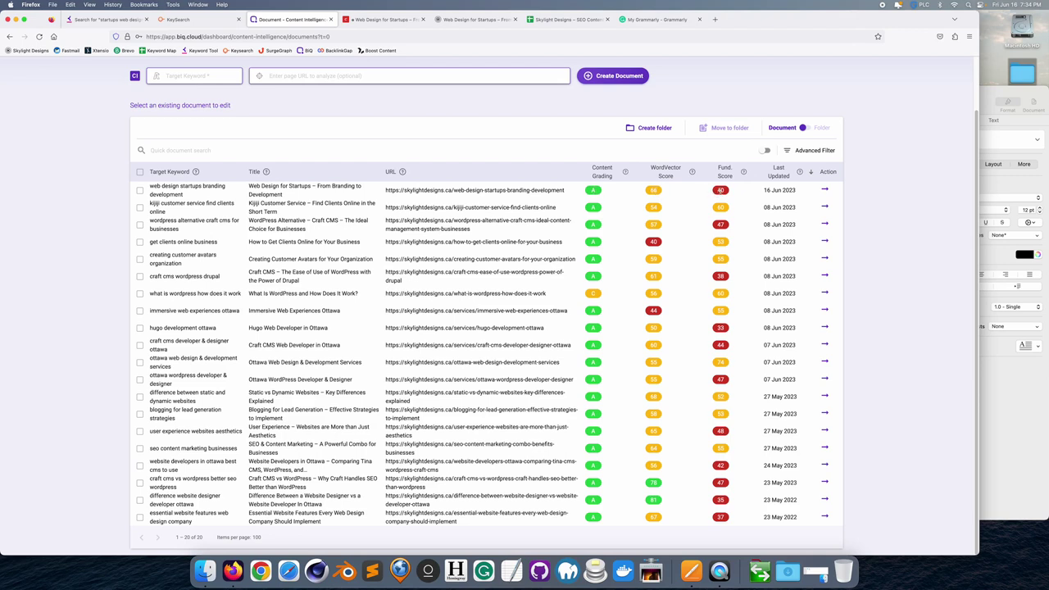
- Review the graded-A 'web design startups branding development' document and its WordScope keywords, then open SurgeGraph
click(184, 187)
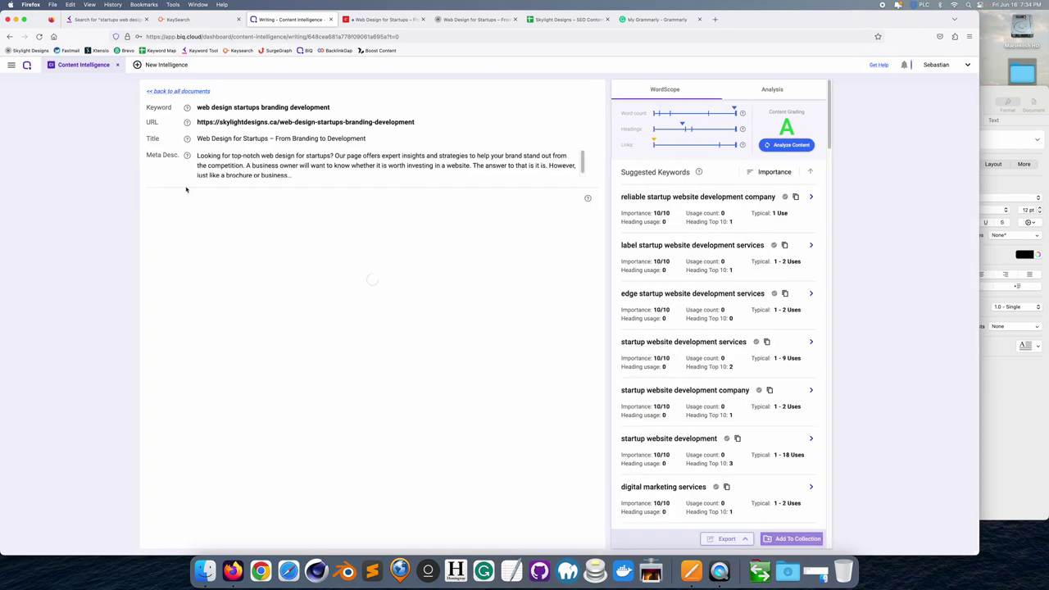
scroll(238, 254, down, 10)
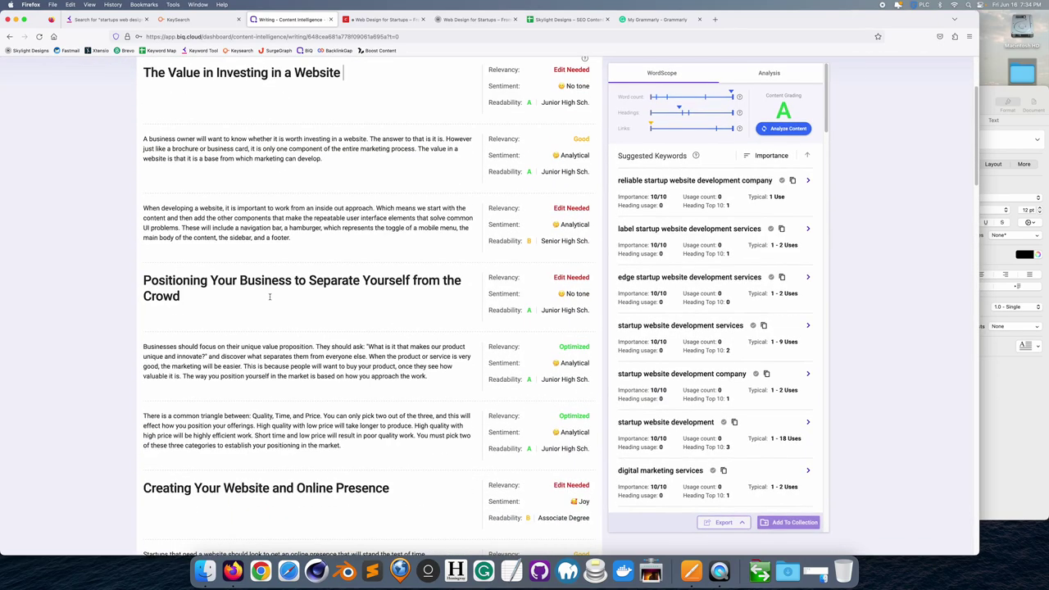
scroll(270, 296, down, 4)
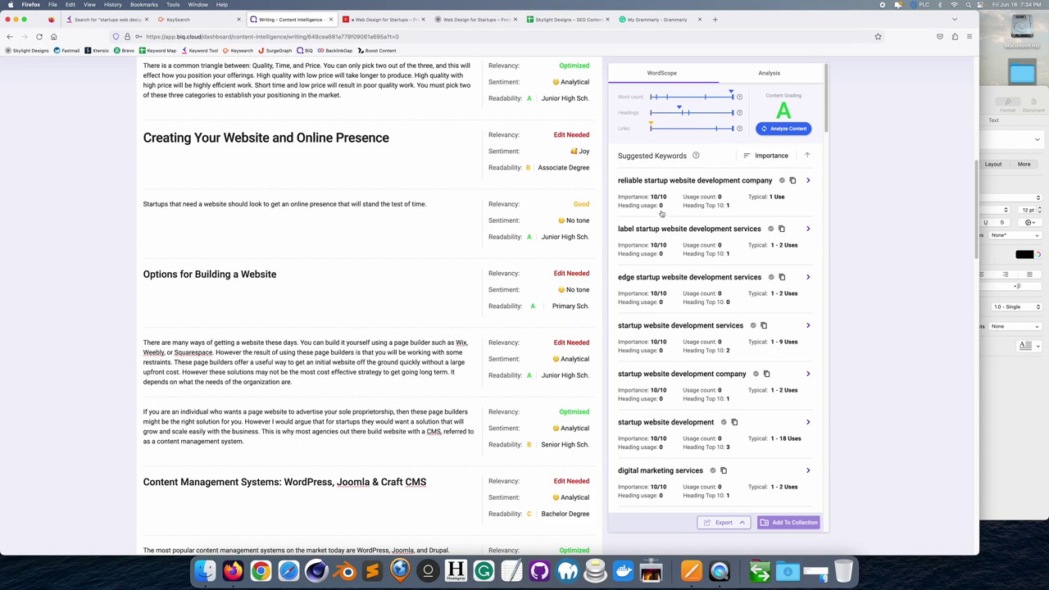
scroll(664, 221, down, 5)
scroll(670, 233, down, 15)
scroll(670, 233, down, 6)
scroll(672, 242, up, 15)
scroll(672, 246, up, 10)
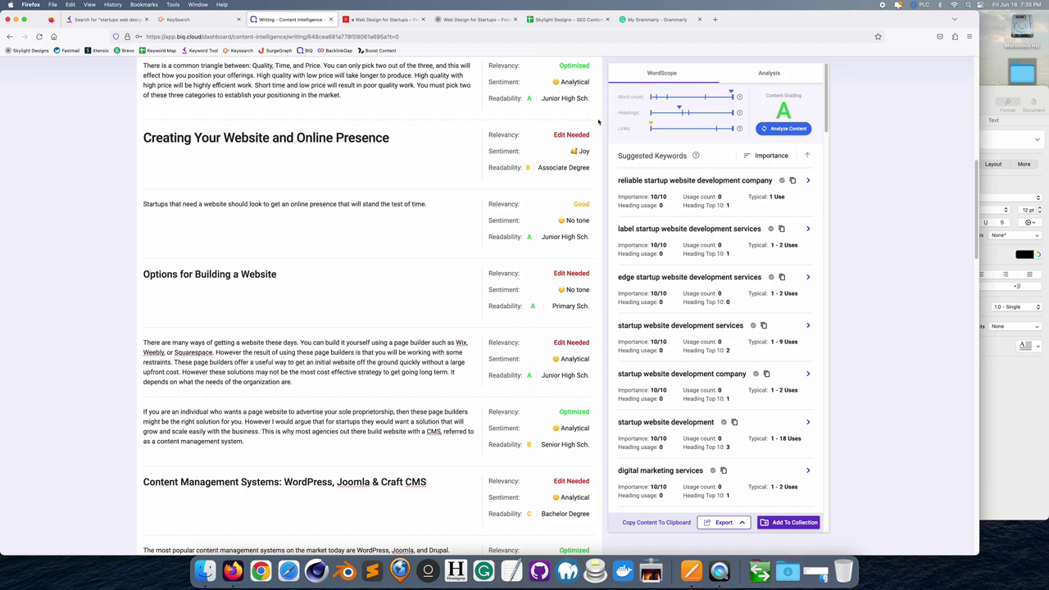
scroll(386, 251, up, 15)
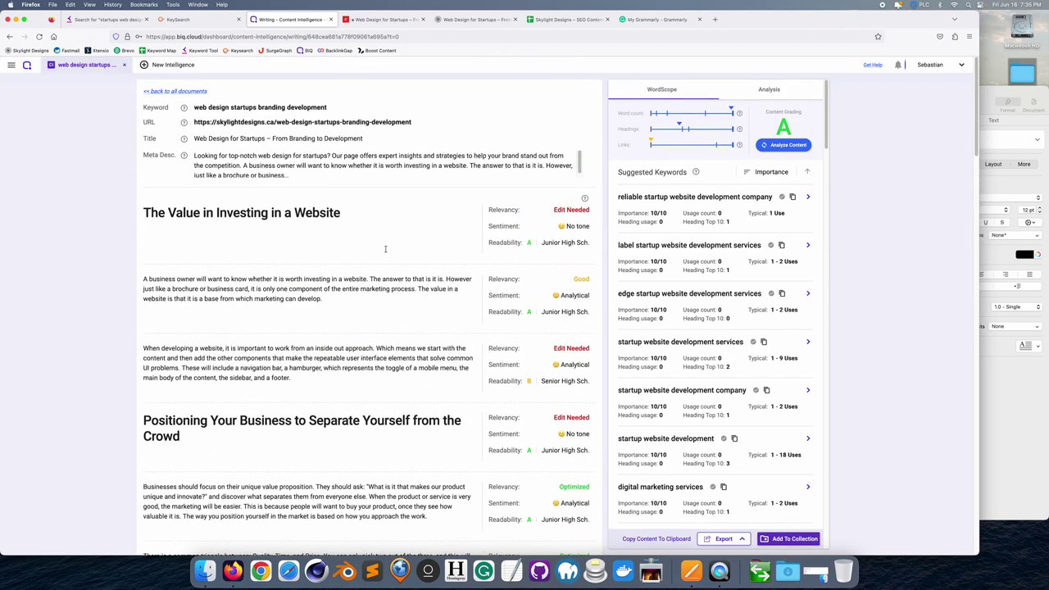
click(385, 248)
click(277, 51)
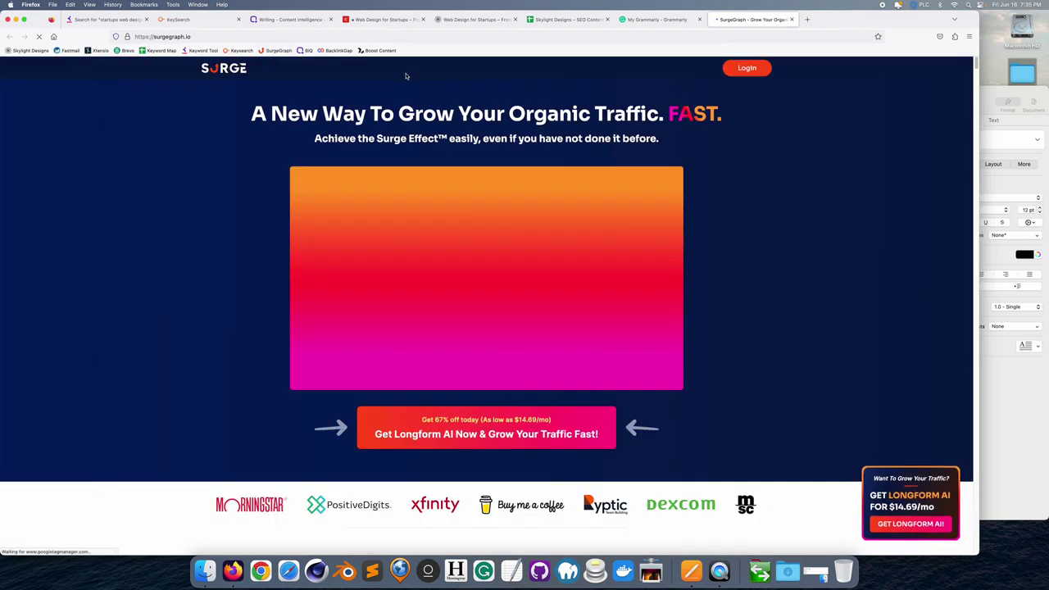
- Enter the account e-mail and password on SurgeGraph's sign-in page and submit
click(746, 68)
click(687, 322)
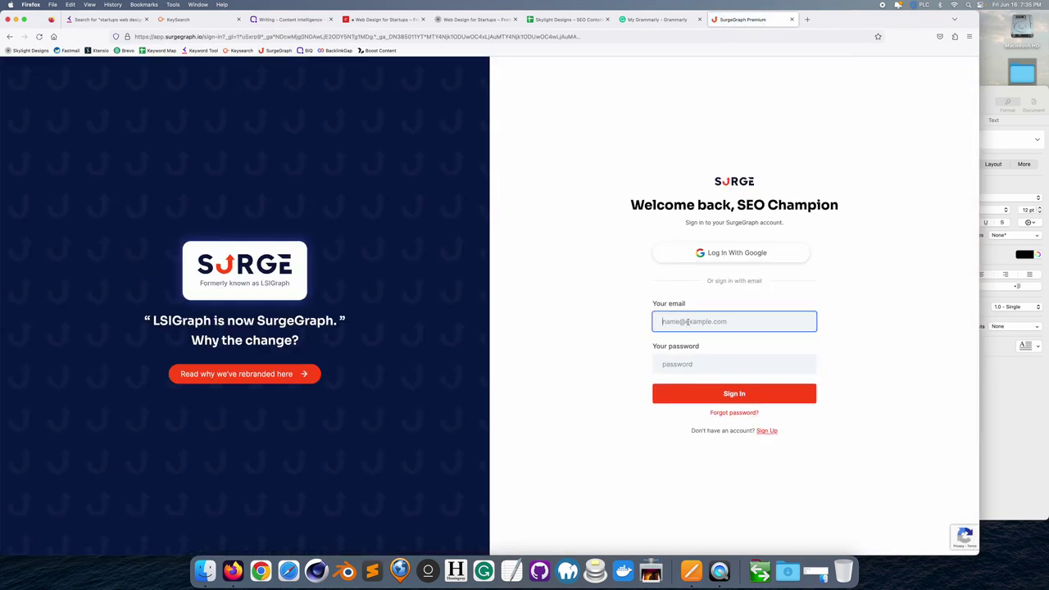
key(Tab)
text(••)
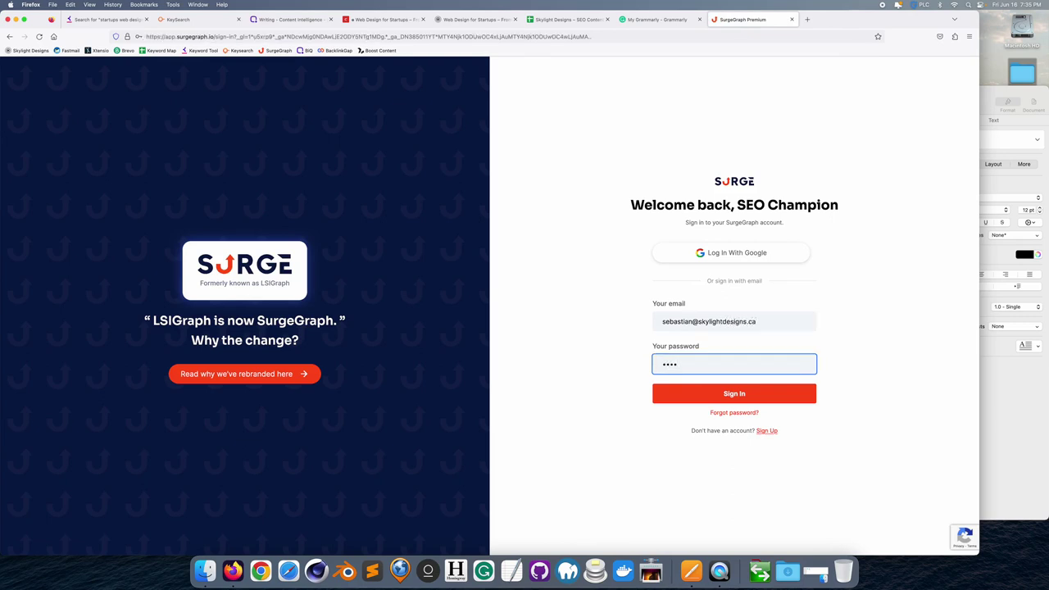
key(BackSpace)
key(BackSpace)
key(BackSpace)
key(BackSpace)
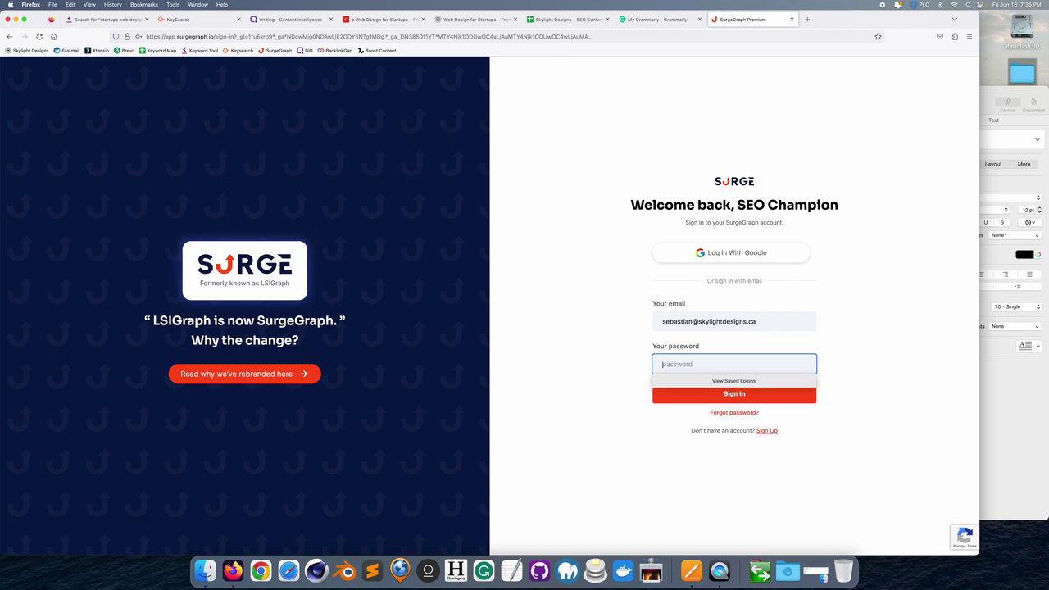
text(••••••••)
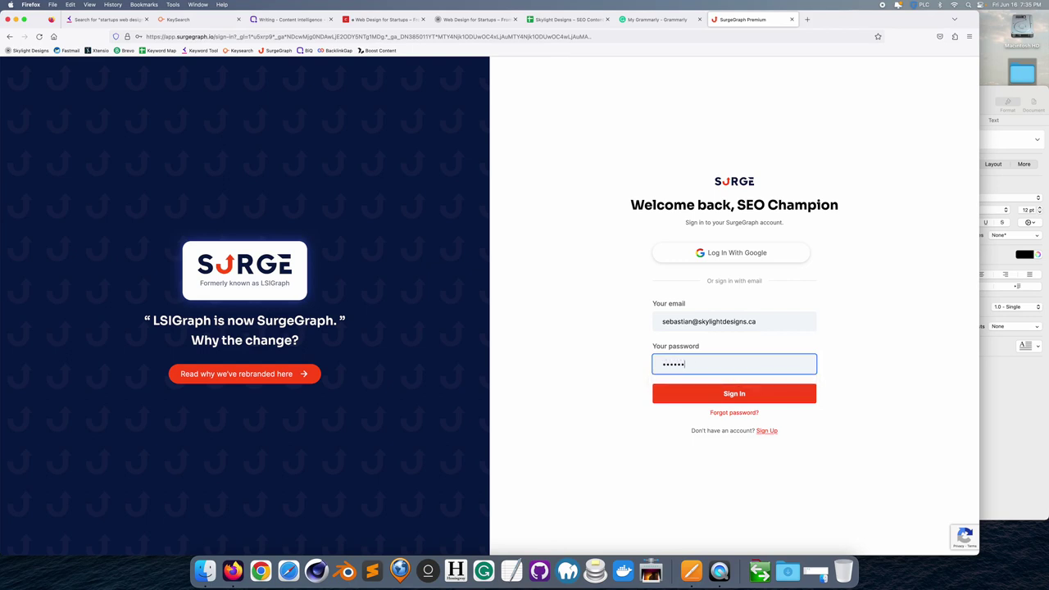
text(•)
key(Return)
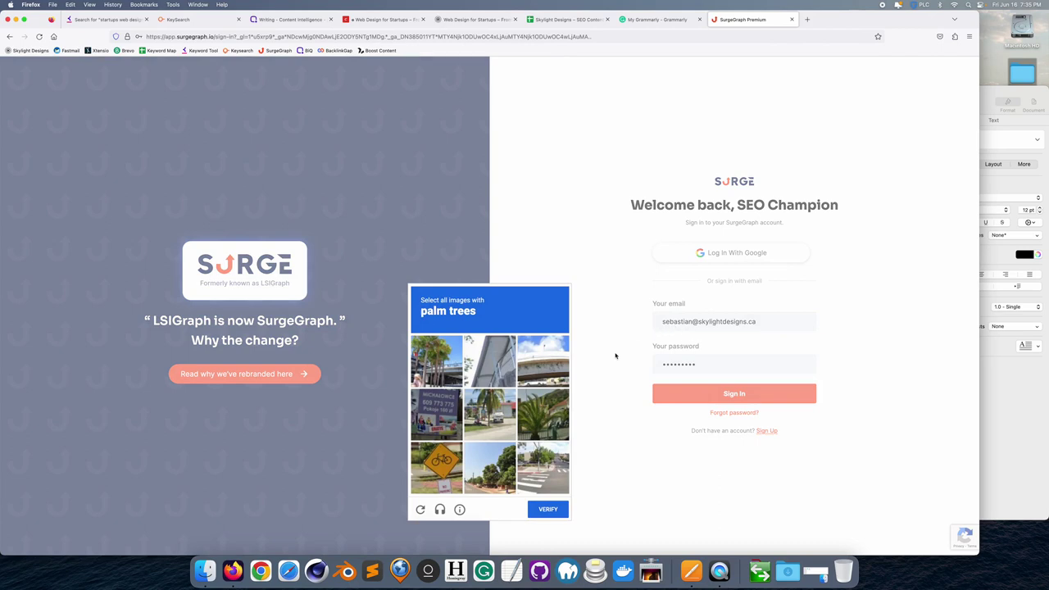
- Solve the hCaptcha by selecting the three palm tree images and verify
click(437, 361)
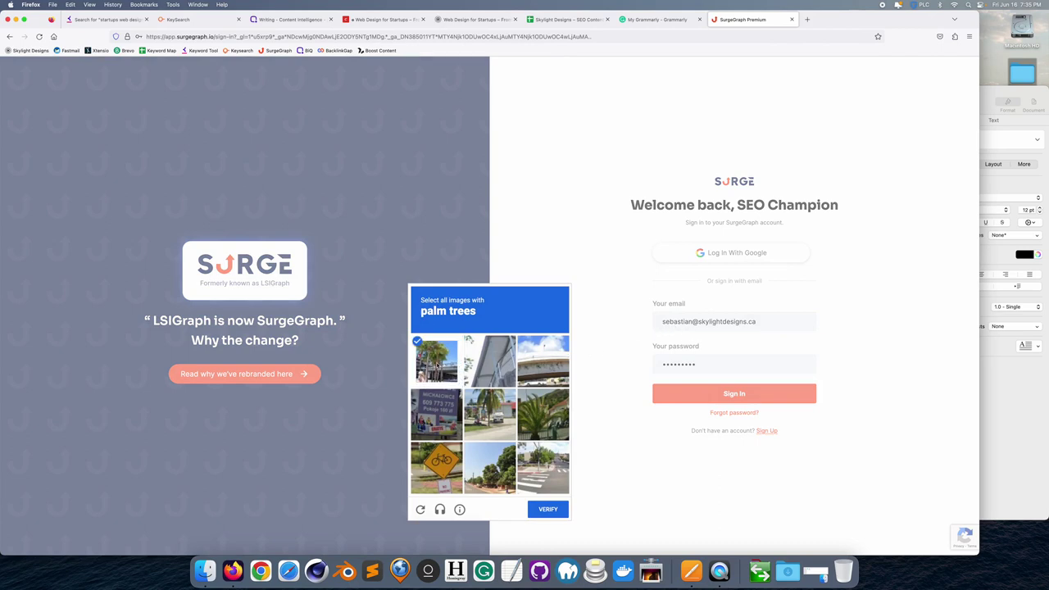
click(542, 417)
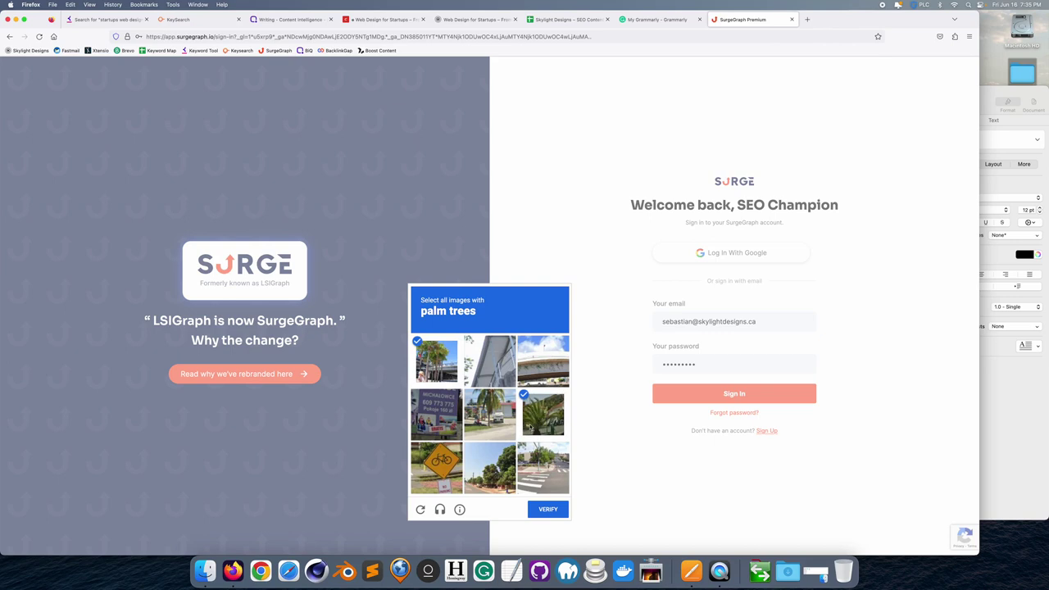
click(494, 424)
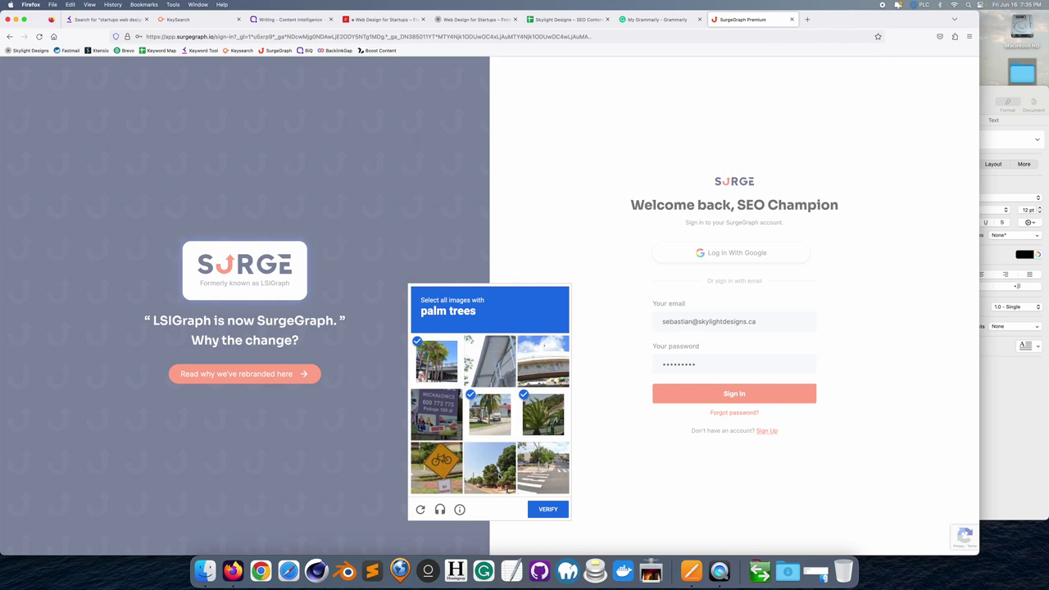
click(542, 511)
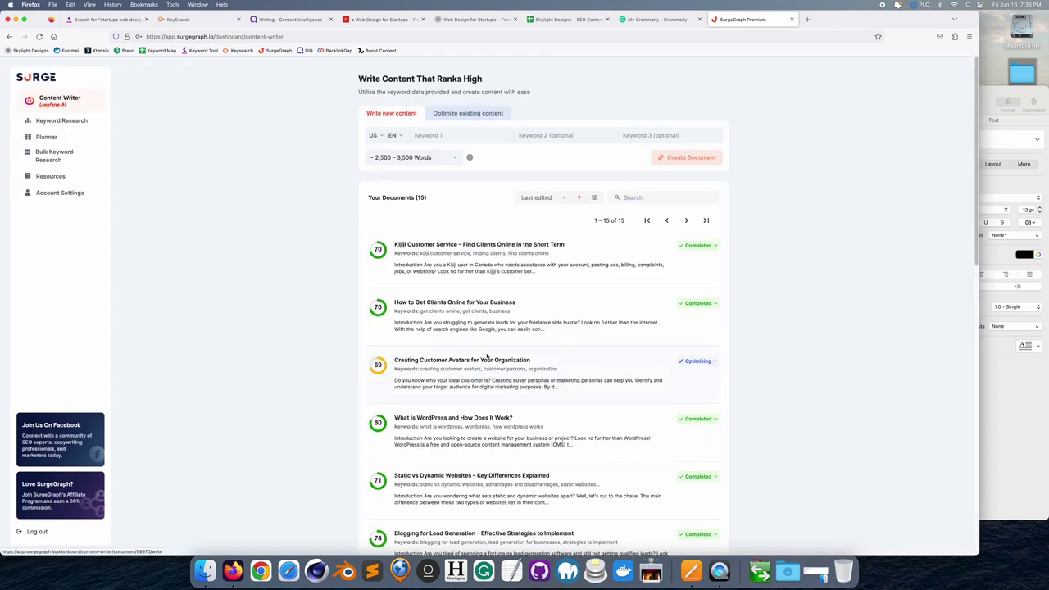
- Look through the 15 documents in Your Documents, then switch to the KeySearch tab
scroll(486, 355, down, 4)
scroll(487, 352, down, 5)
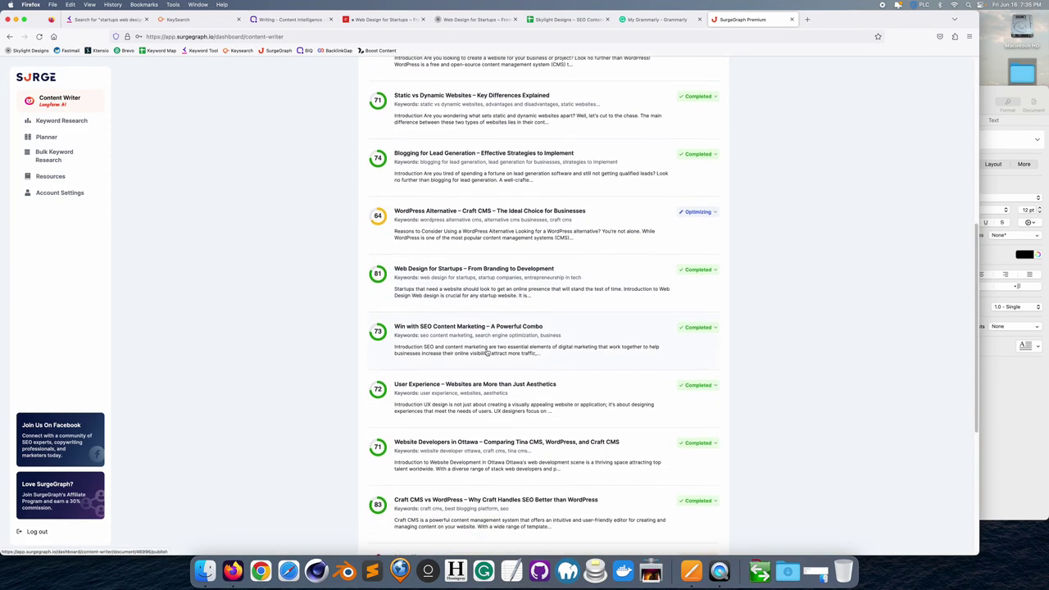
scroll(486, 352, down, 1)
scroll(383, 458, up, 6)
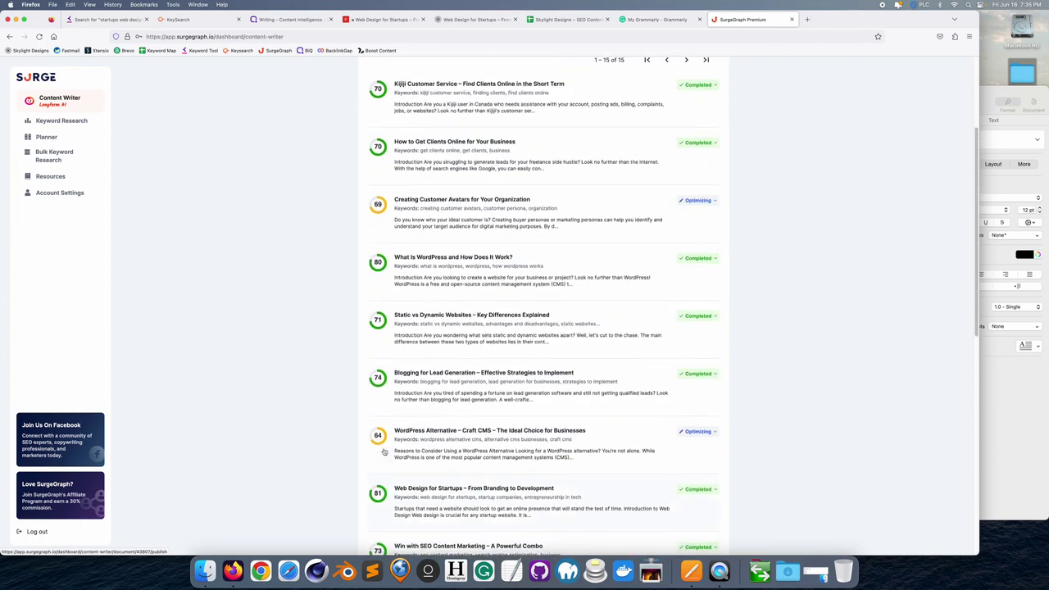
scroll(383, 446, up, 4)
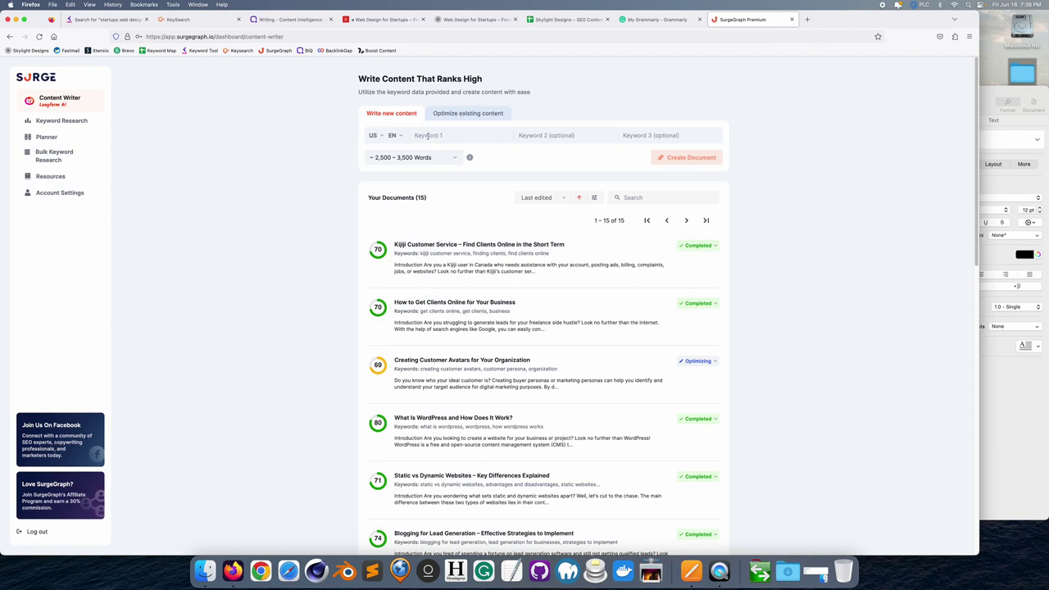
click(186, 20)
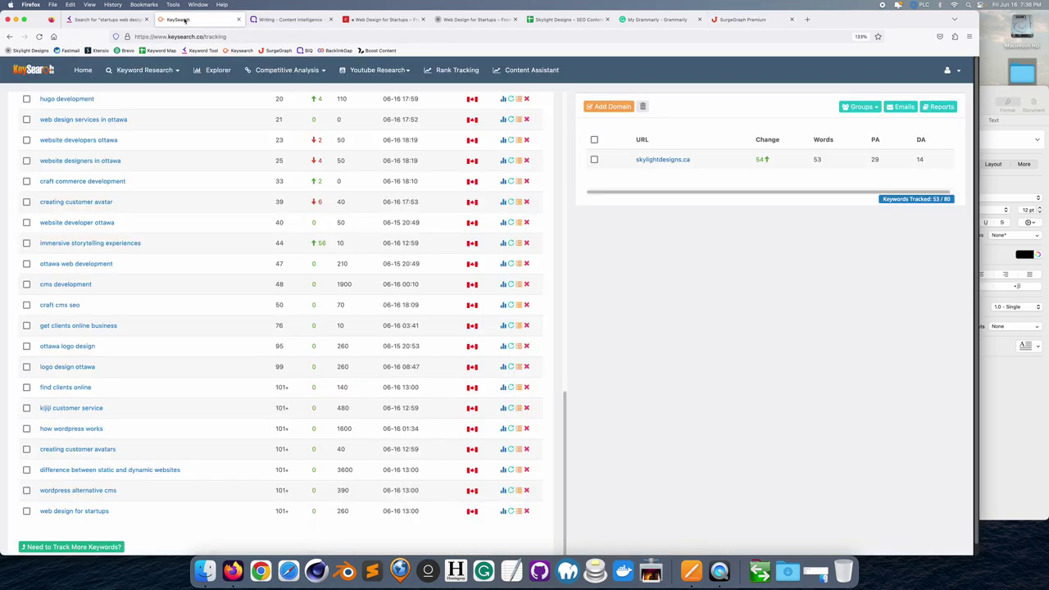
- Copy the long-tail keyword in cell C15 of the Content to Keyword Map sheet and return to SurgeGraph
click(730, 20)
click(572, 20)
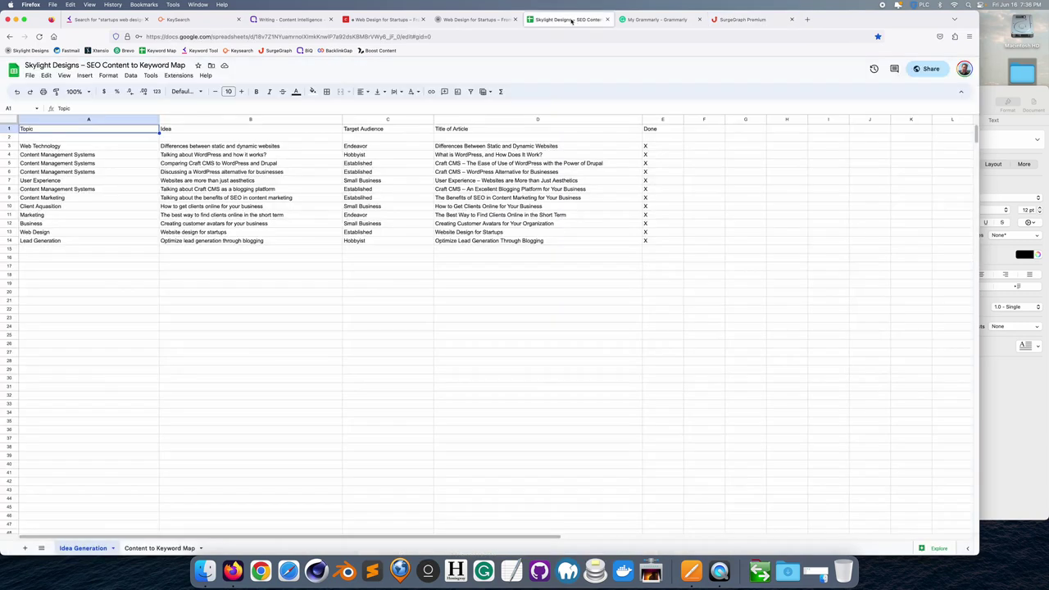
click(157, 548)
drag(241, 538, 264, 537)
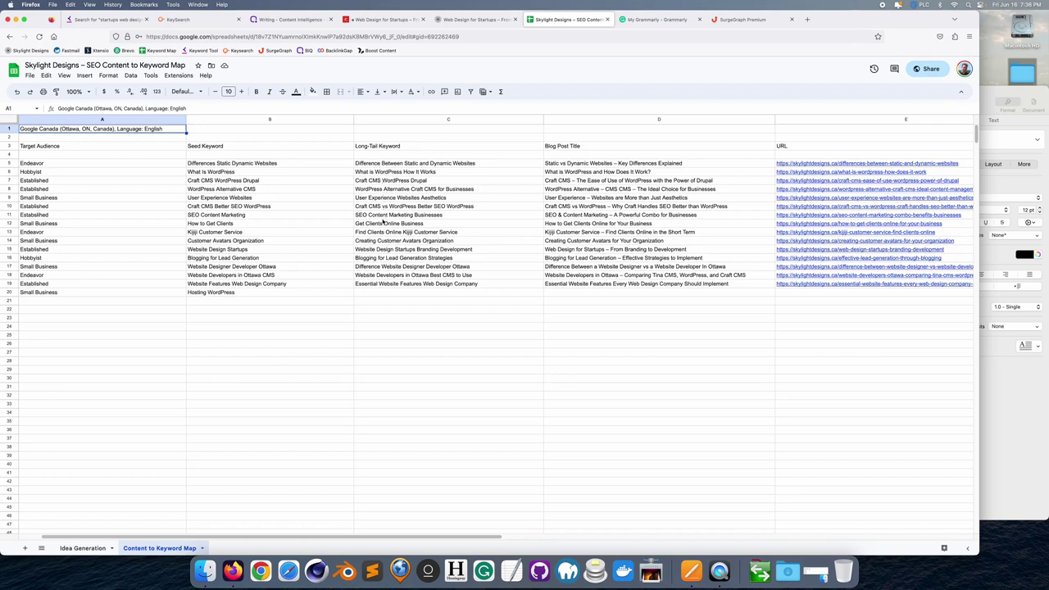
double_click(415, 250)
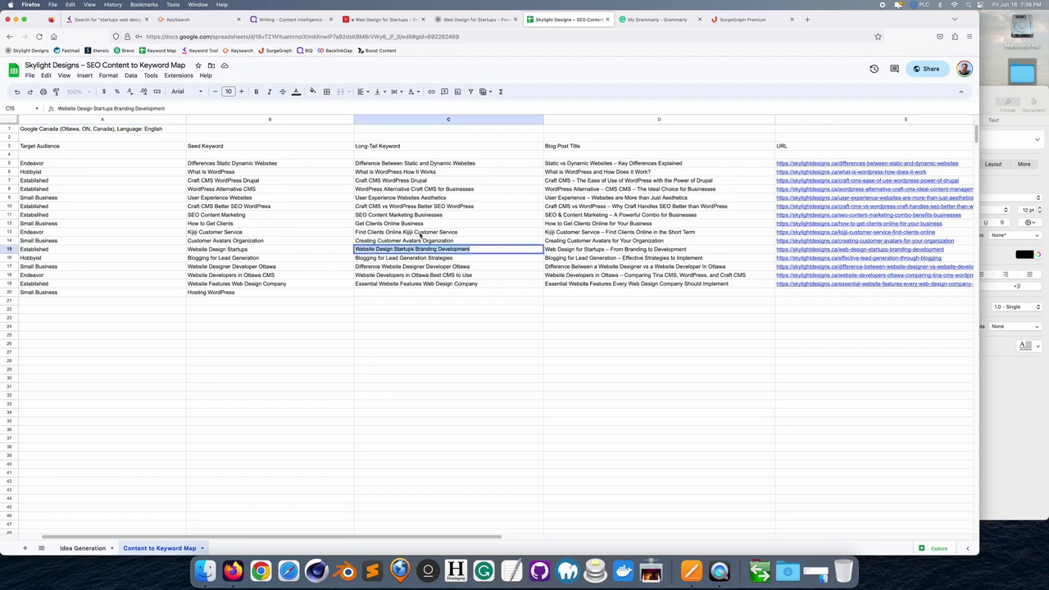
click(742, 19)
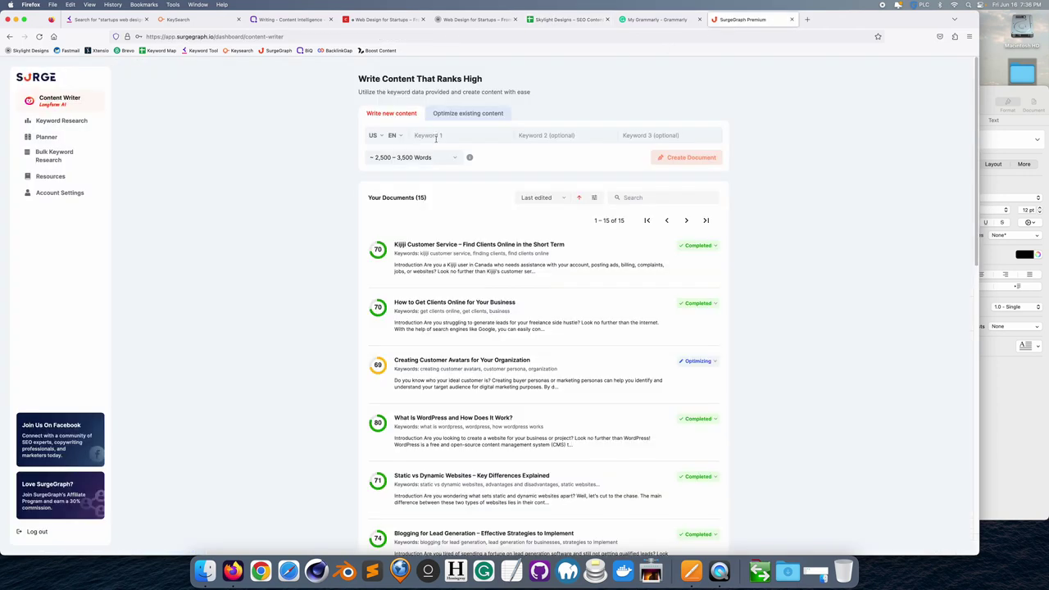
- Enter 'Website Design Startups' as Keyword 1 and 'Branding Development' as Keyword 2
click(435, 139)
text(Web Design for Startups Branding Development)
key(shift+Left)
key(shift+Left)
key(shift+Left)
key(shift+Left)
key(shift+Left)
key(shift+Left)
key(shift+Left)
key(shift+Left)
key(shift+Left)
key(shift+Left)
key(shift+Left)
key(shift+Left)
key(shift+Left)
key(shift+Left)
key(shift+Left)
key(shift+Left)
key(shift+Left)
key(shift+Left)
key(shift+Left)
key(shift+Left)
key(super+c)
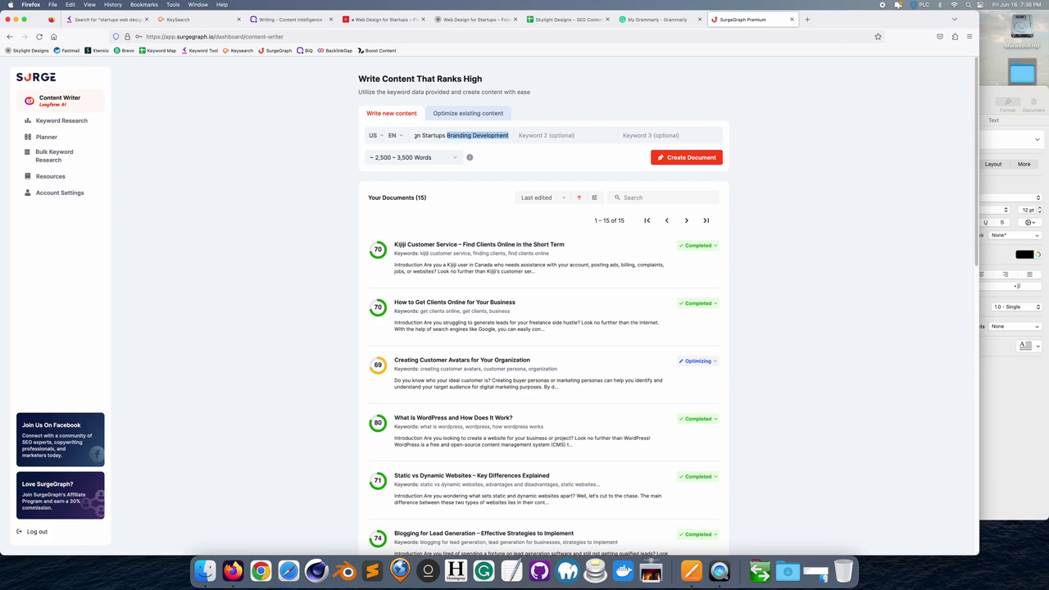
key(BackSpace)
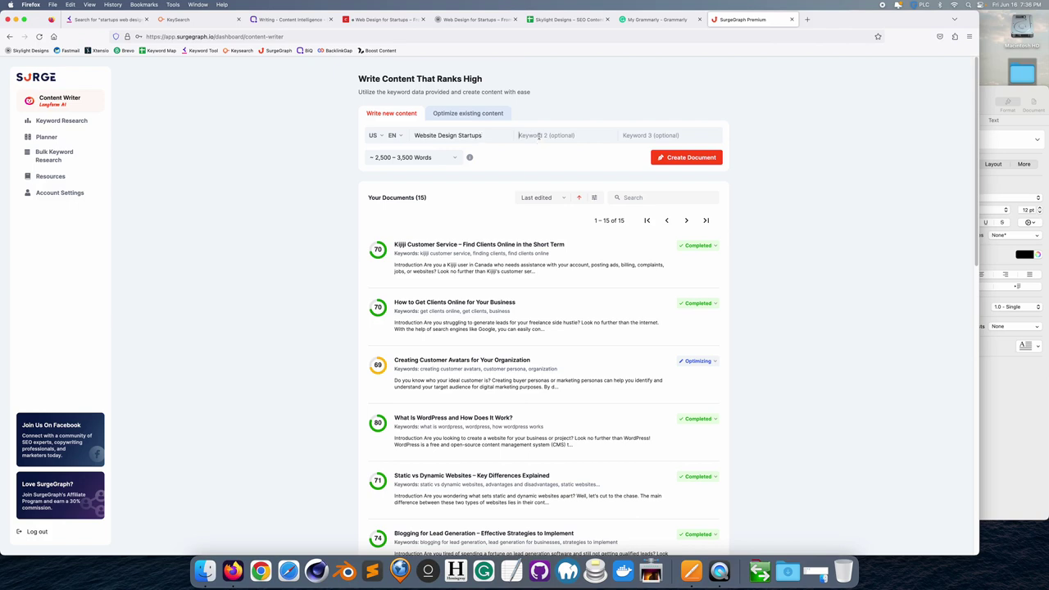
click(539, 136)
key(super+v)
- Set the article length to ~1,500–2,500 words and create the document
click(455, 159)
click(434, 176)
click(451, 160)
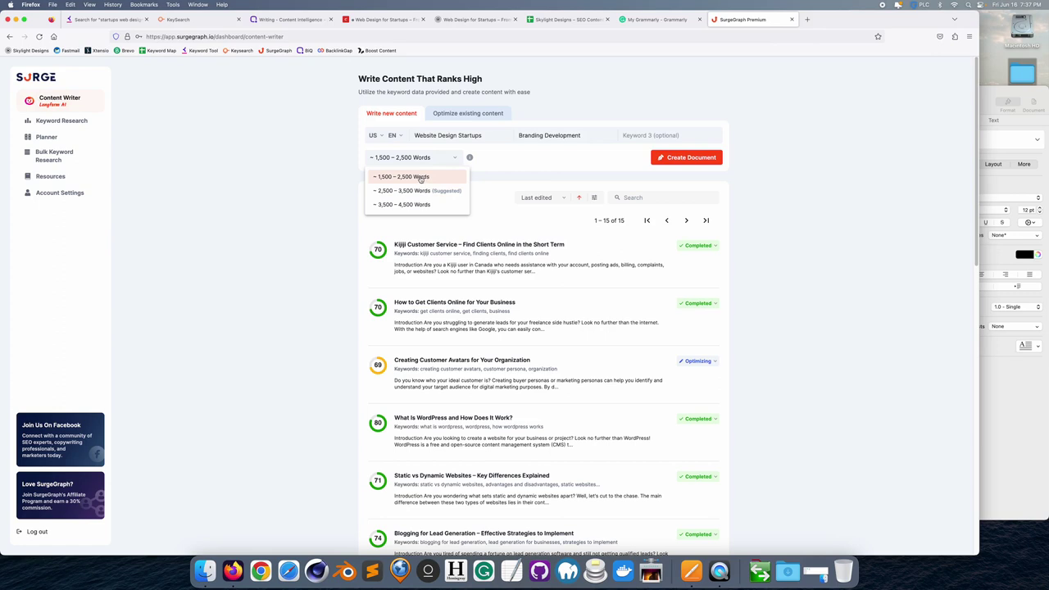
click(420, 178)
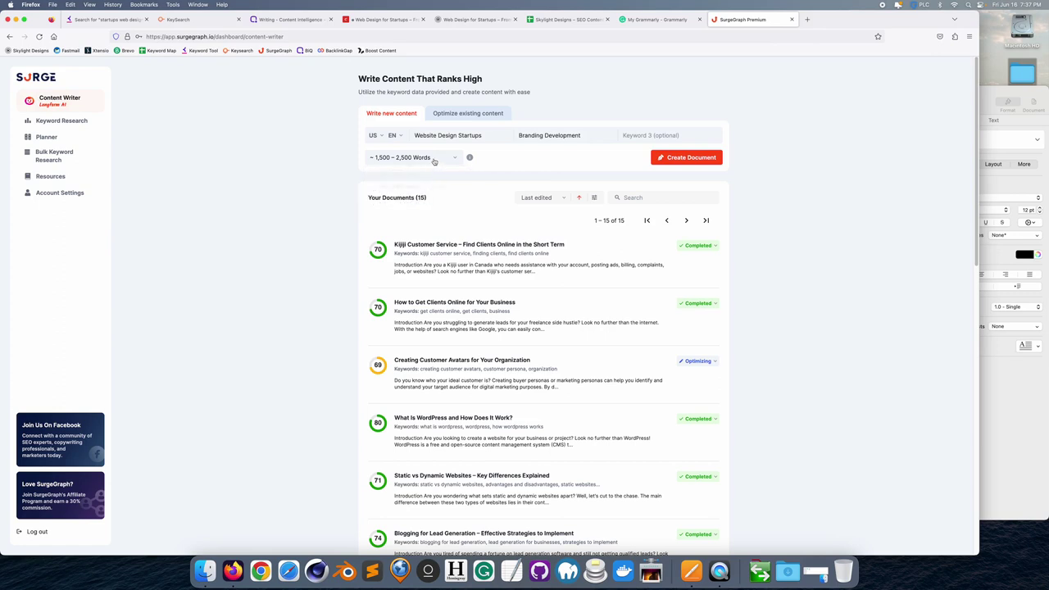
click(434, 160)
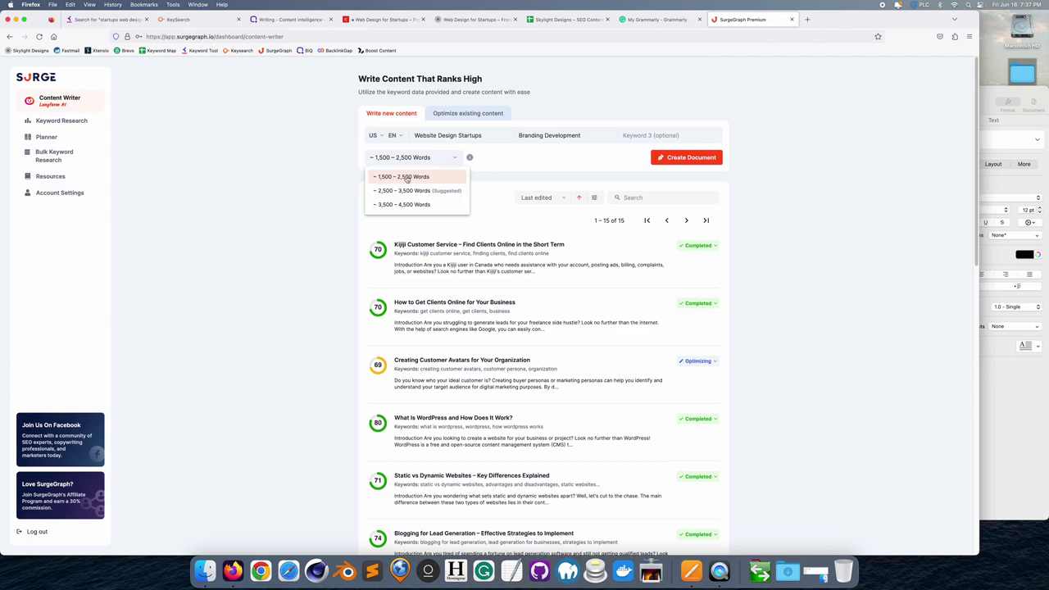
click(409, 178)
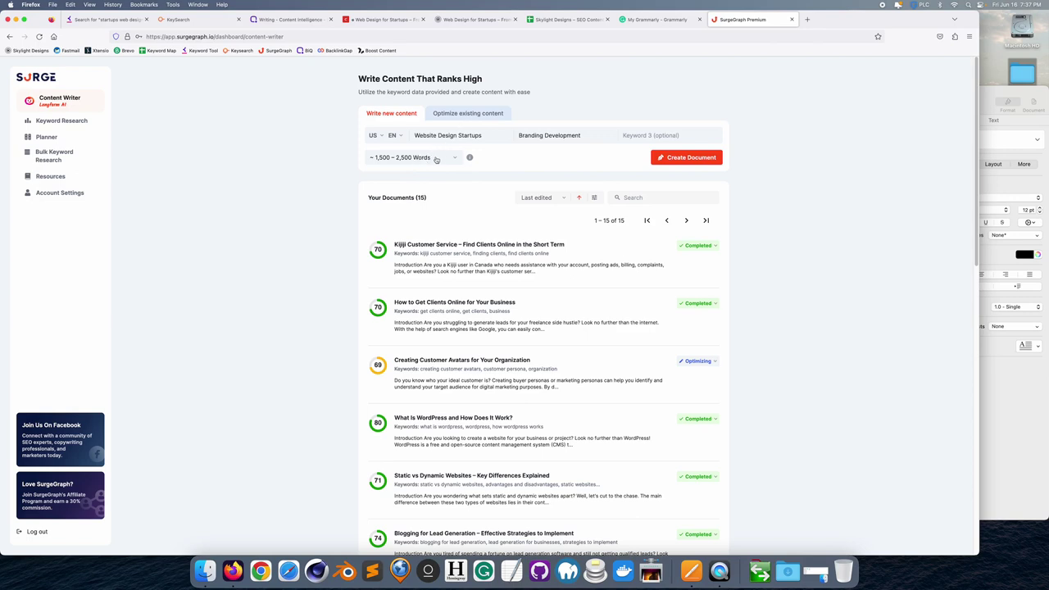
click(435, 158)
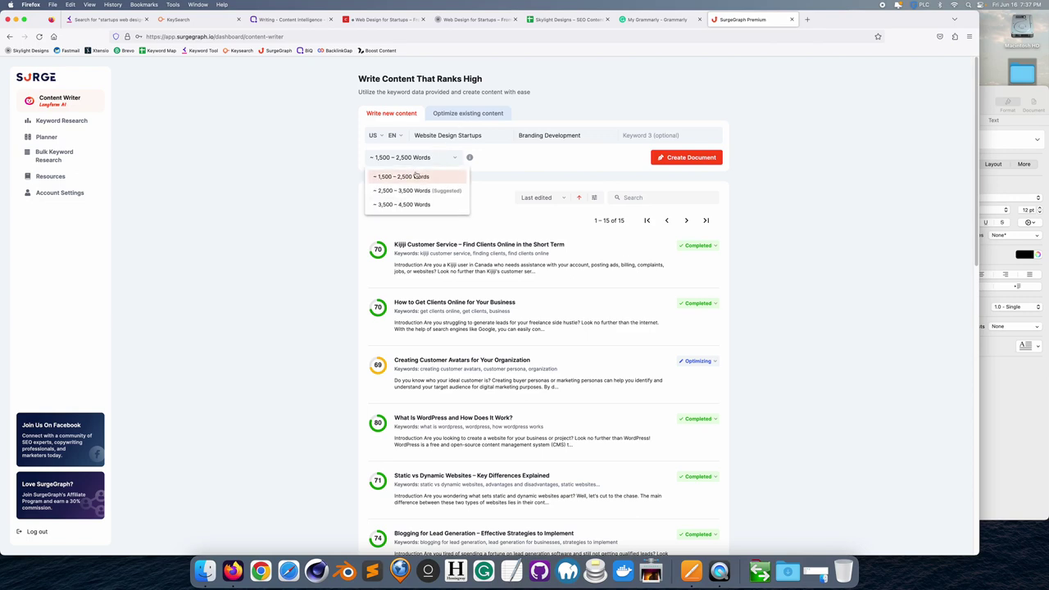
click(420, 171)
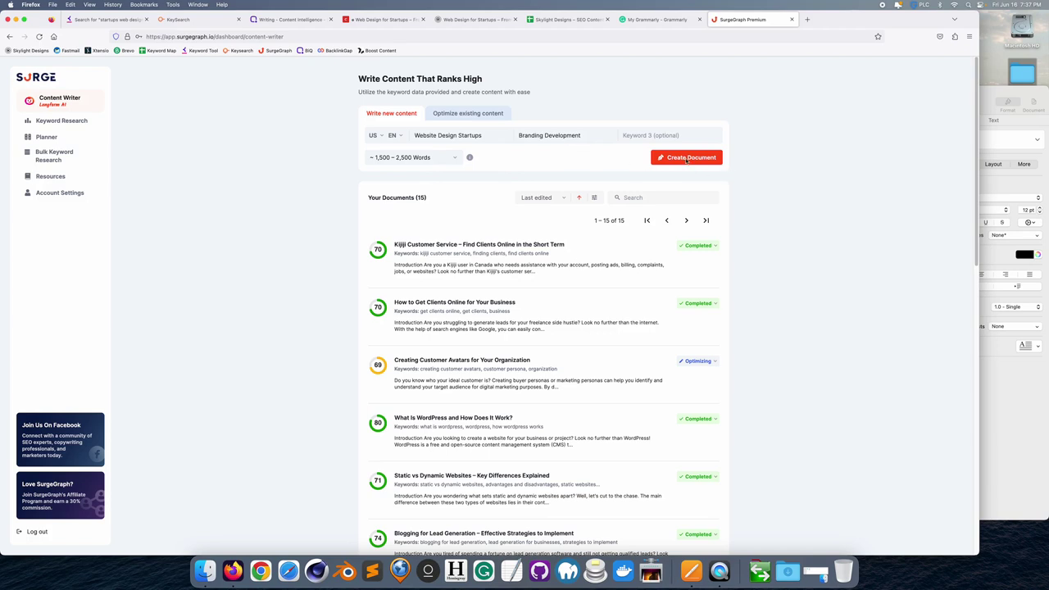
click(687, 160)
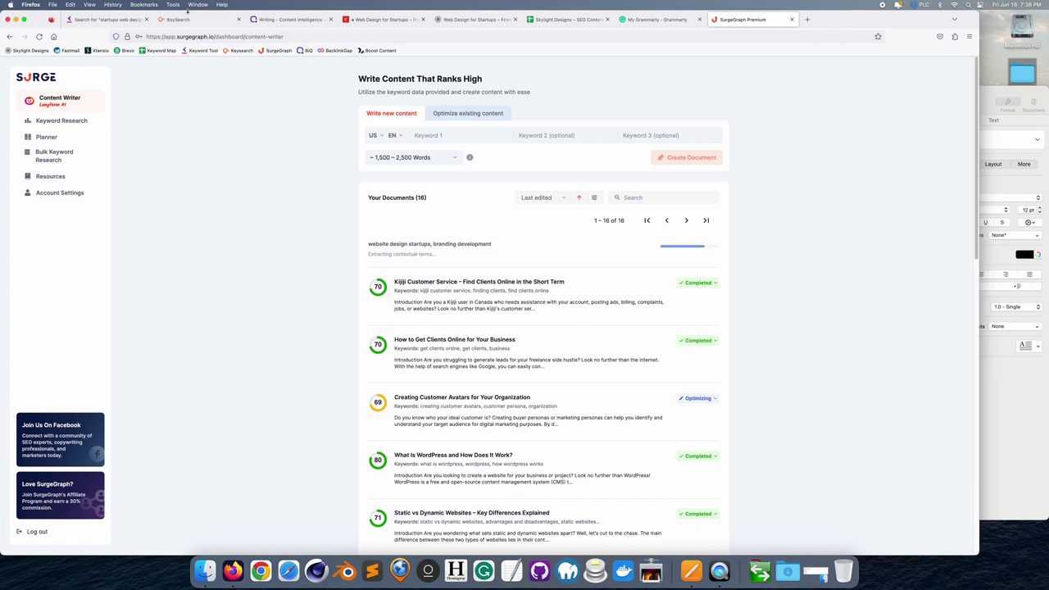
- Close the Keyword Tool results, then cycle through the open tabs back to the keyword map sheet
click(141, 19)
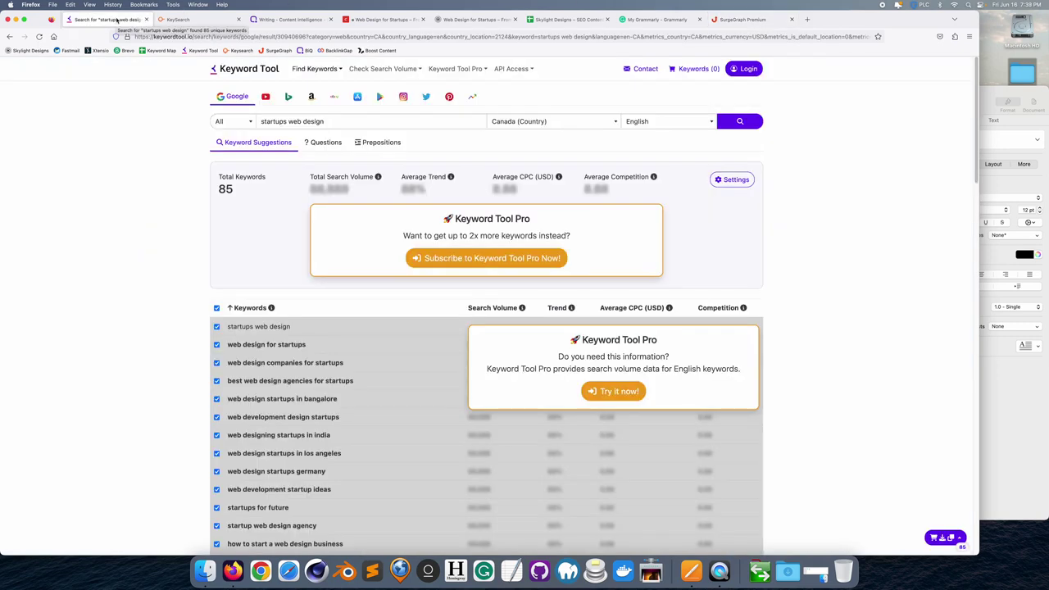
click(145, 19)
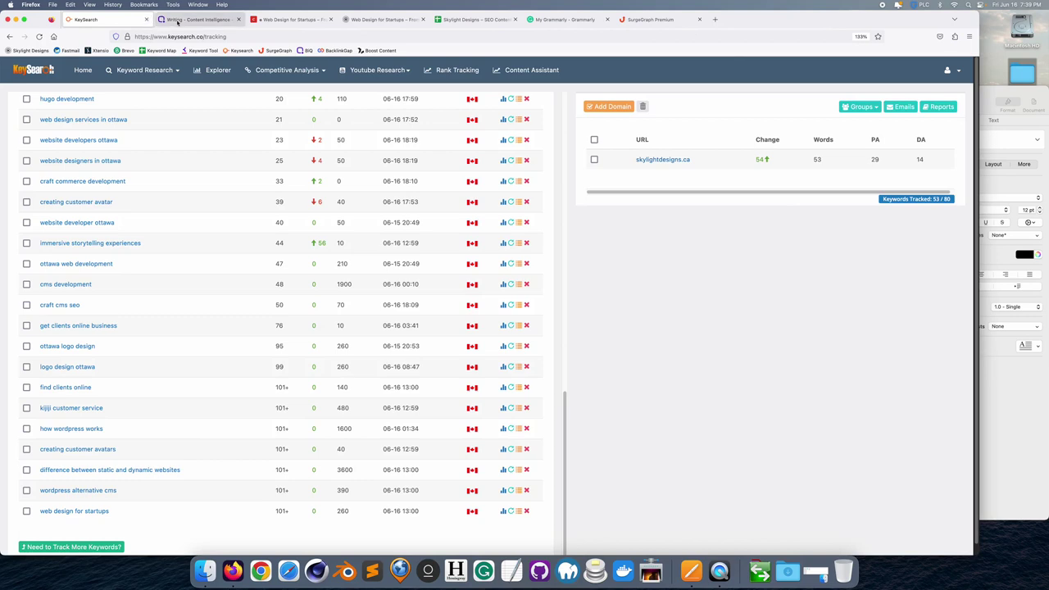
click(177, 20)
click(292, 19)
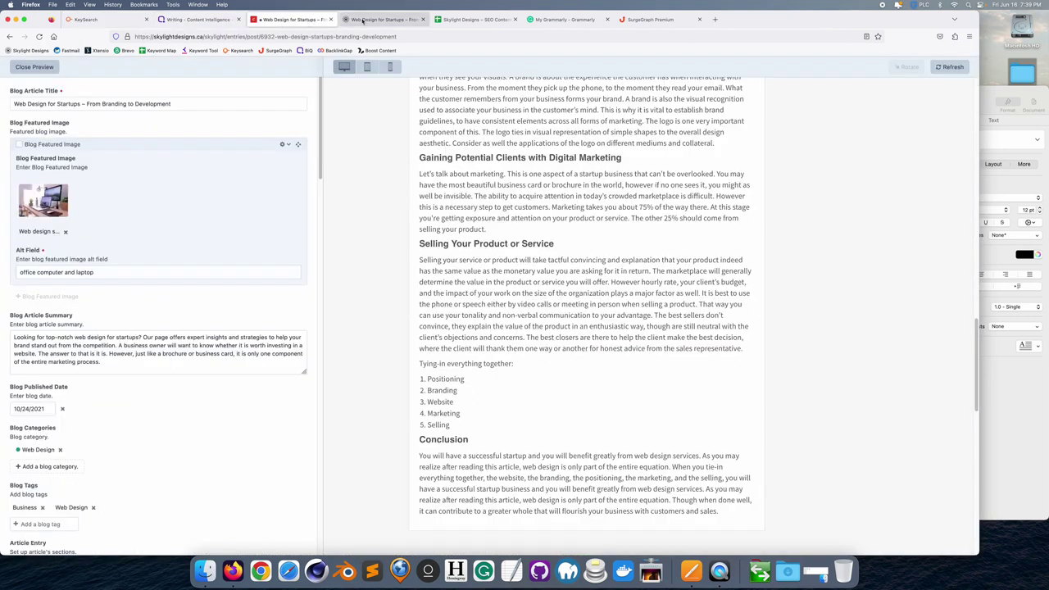
click(383, 19)
click(472, 19)
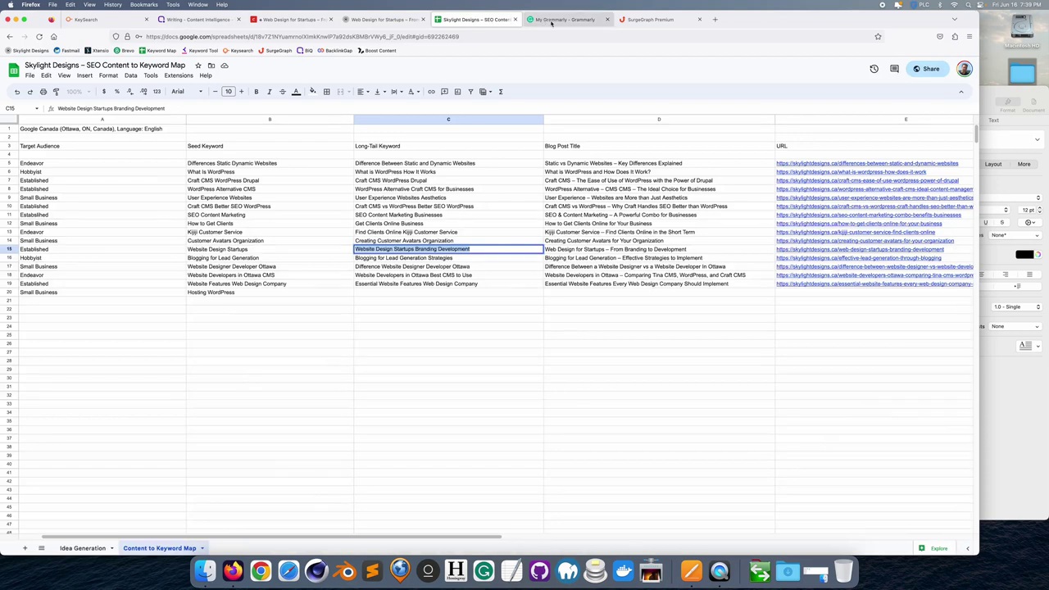
click(545, 19)
click(638, 20)
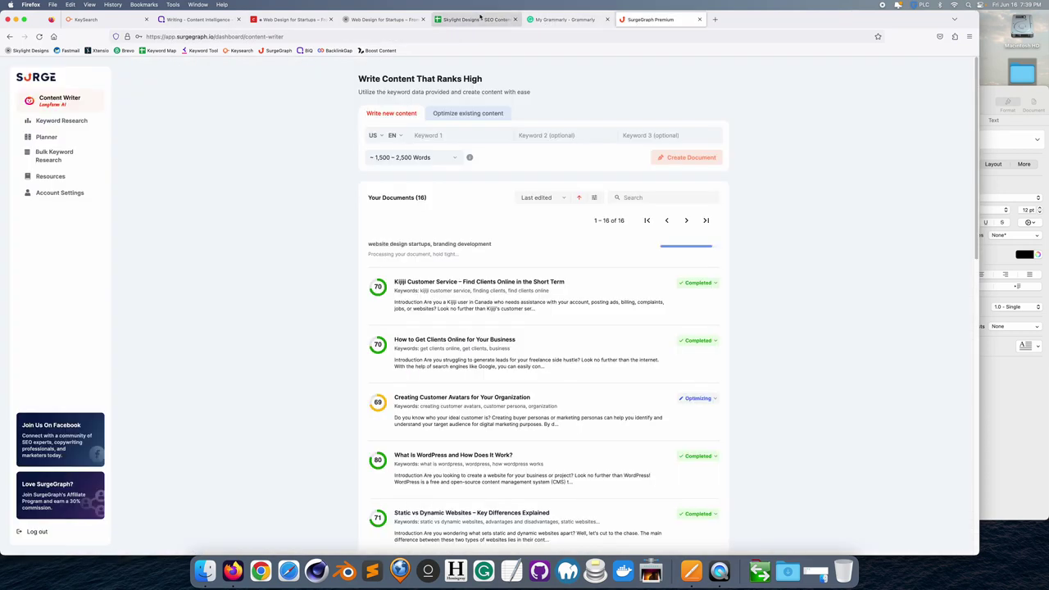
click(472, 20)
- Select C19 ('Essential Website Features Web Design Company') and scroll right to columns C–K
click(428, 284)
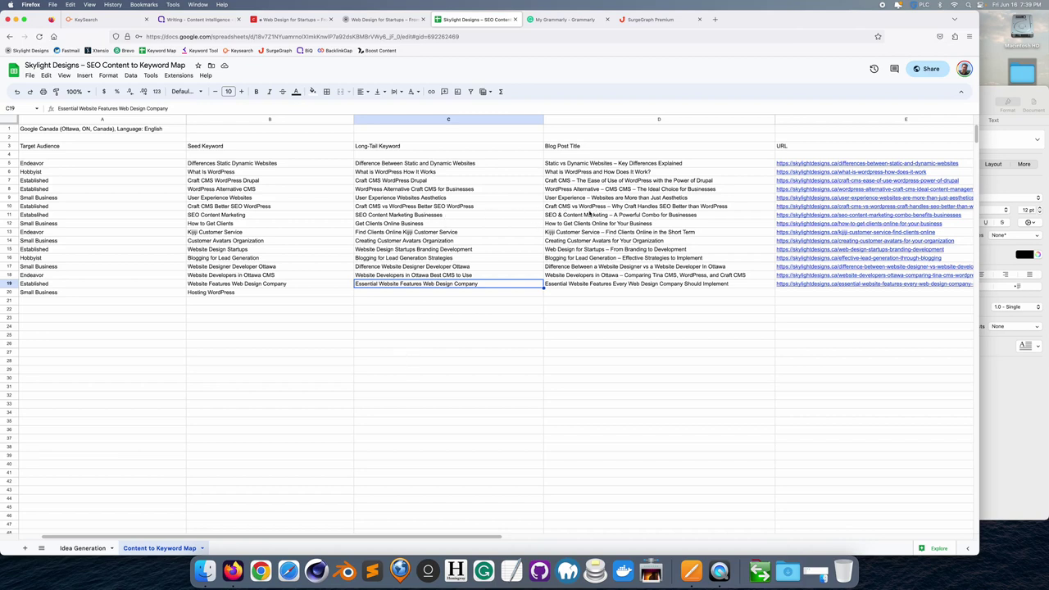
drag(299, 536, 491, 524)
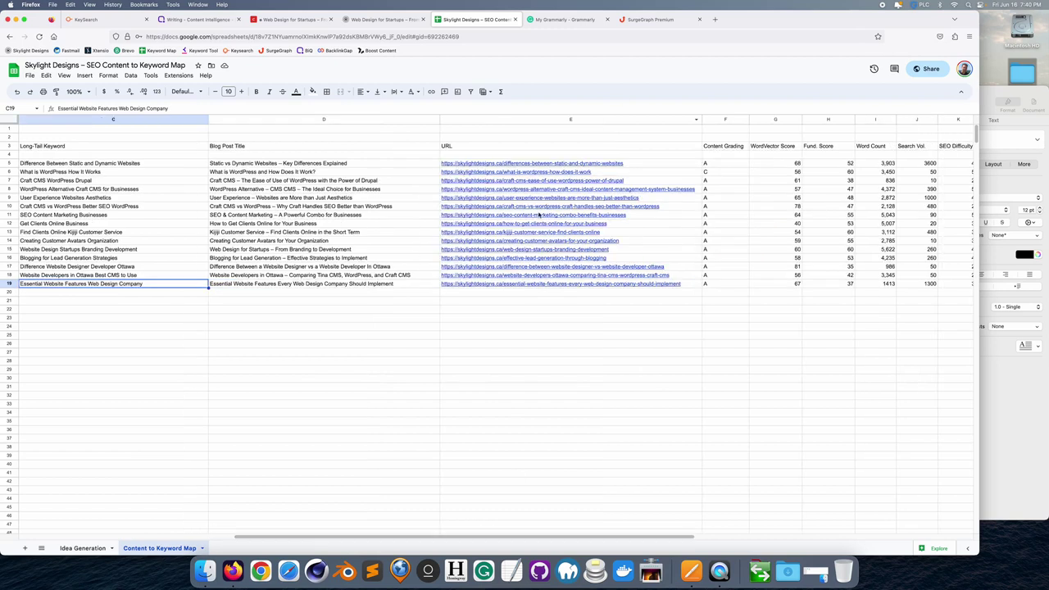
mouse_move(534, 169)
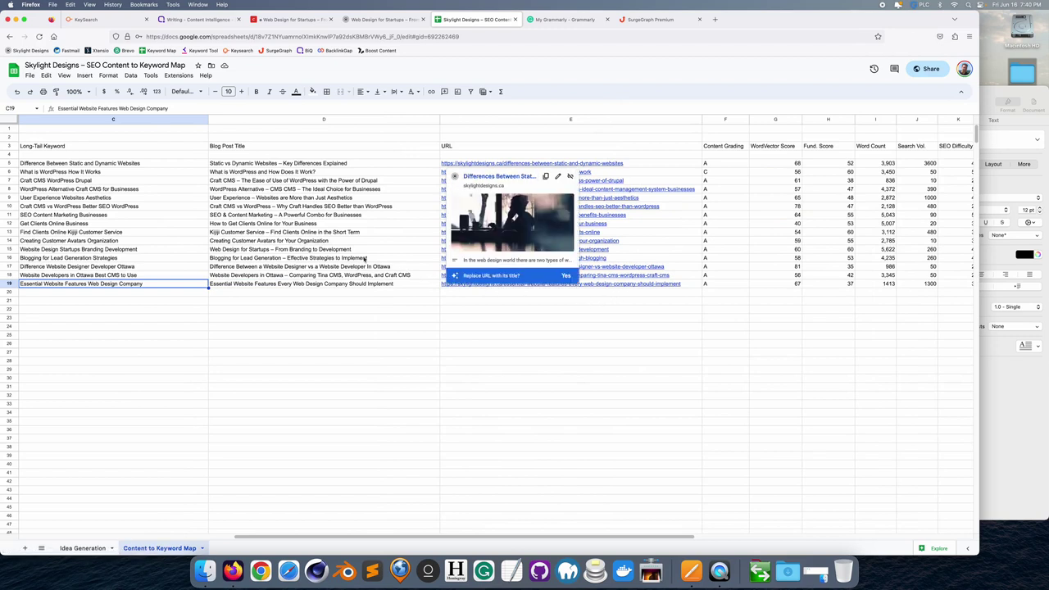
drag(573, 536, 803, 508)
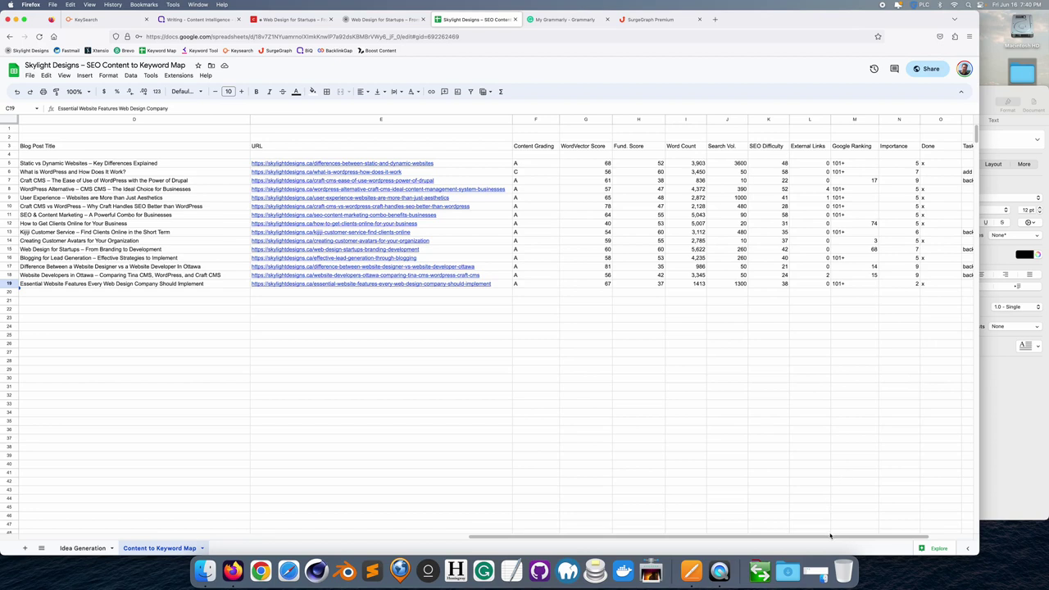
scroll(830, 536, right, 5)
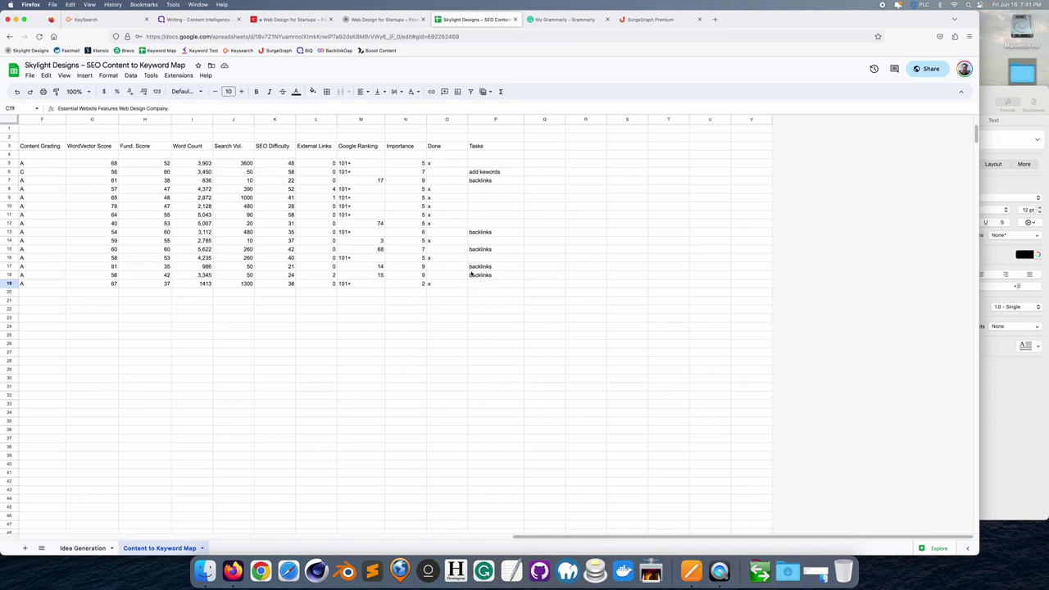
drag(772, 534, 299, 492)
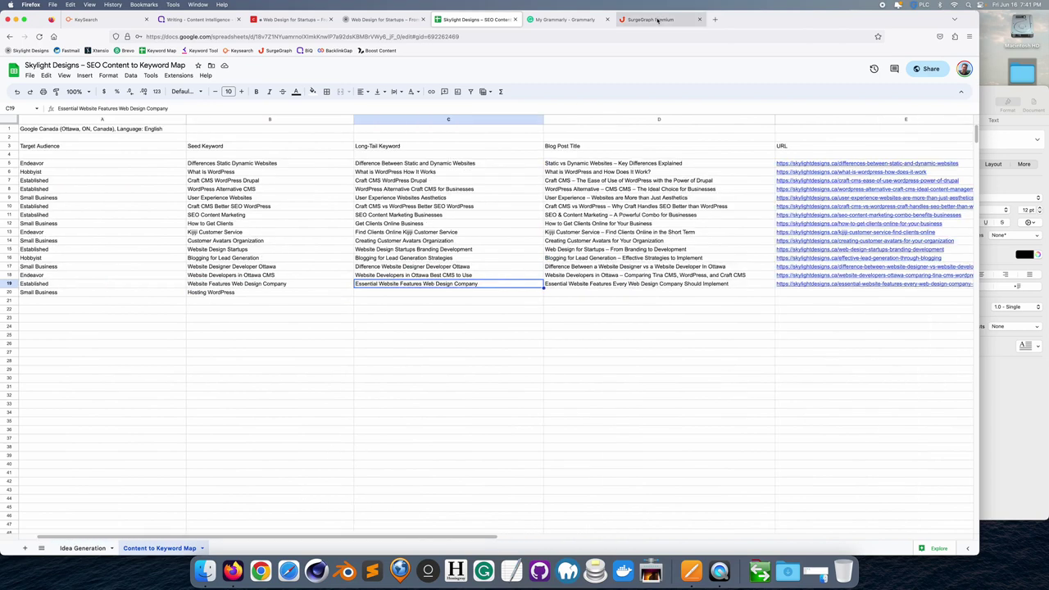
- Open the untitled 'website design startups' SurgeGraph document and review its six outline topics
click(656, 21)
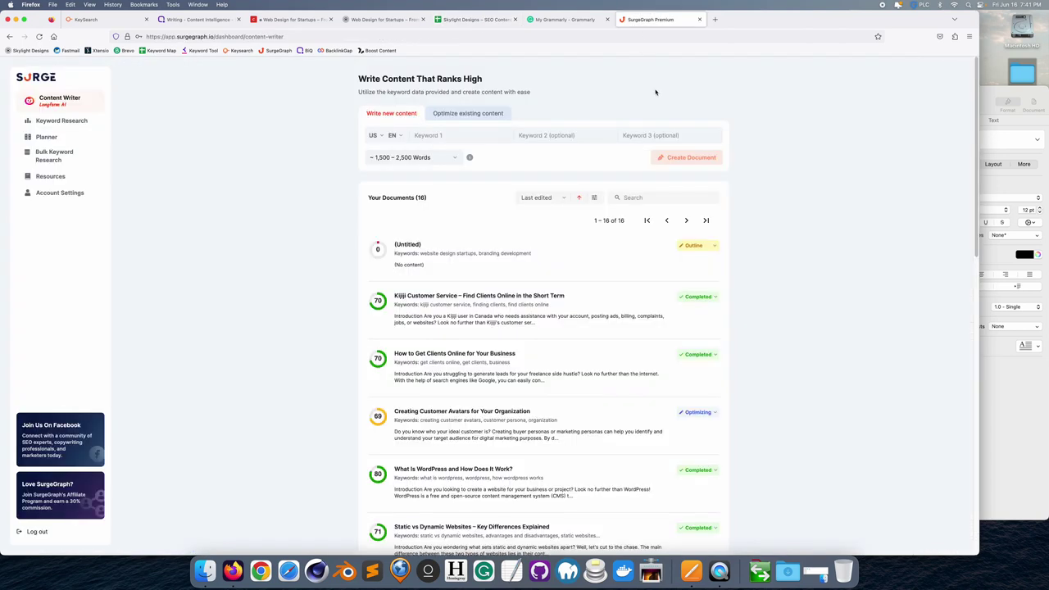
click(412, 245)
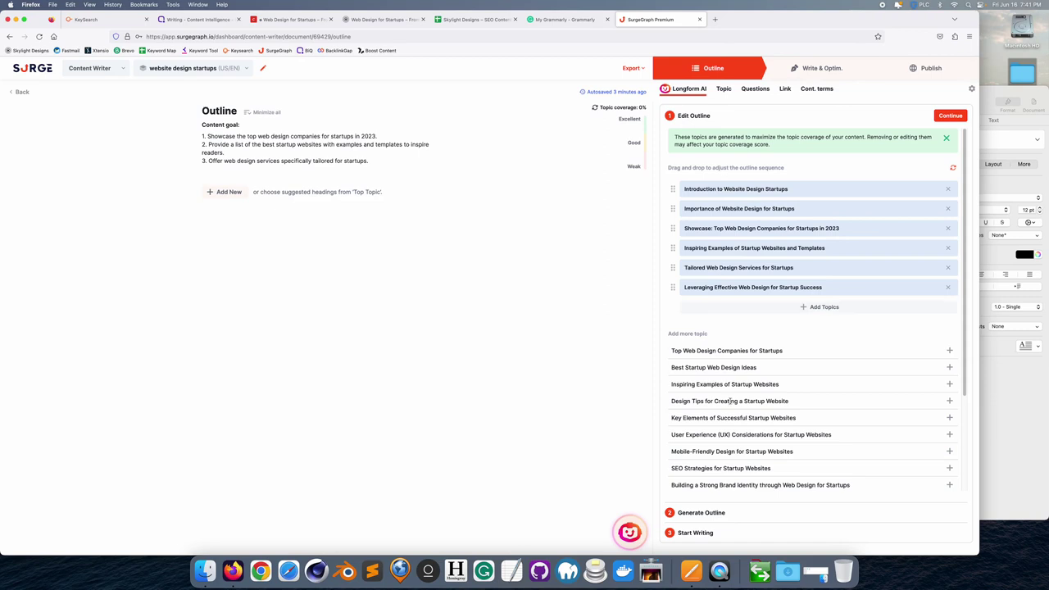
scroll(736, 361, down, 1)
scroll(732, 410, down, 5)
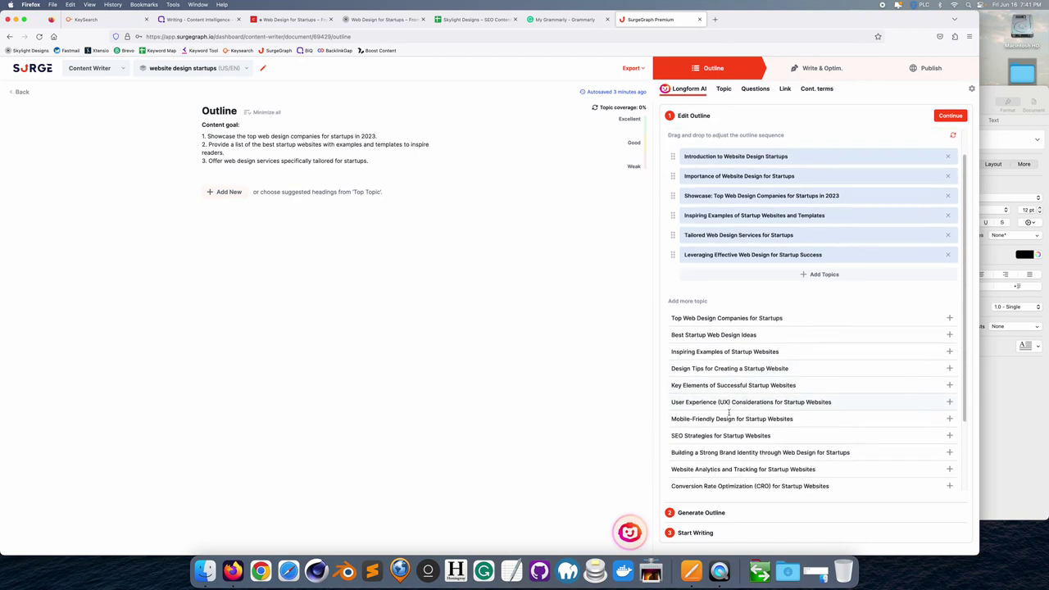
scroll(730, 416, up, 6)
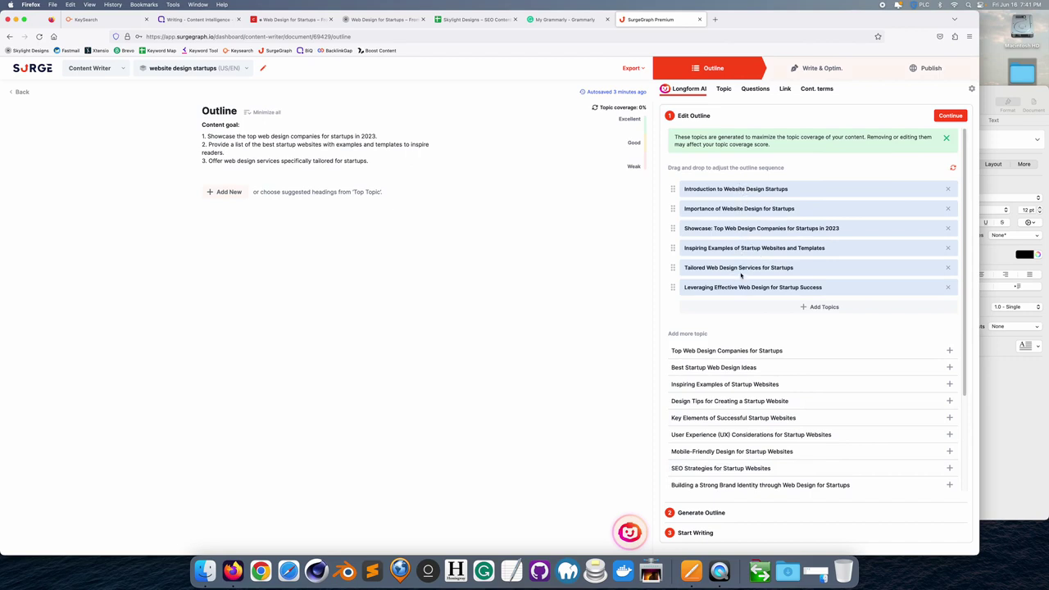
- Generate the Longform AI outline at 1,500–2,500 words after checking contextual terms, then return to the sheet
click(948, 115)
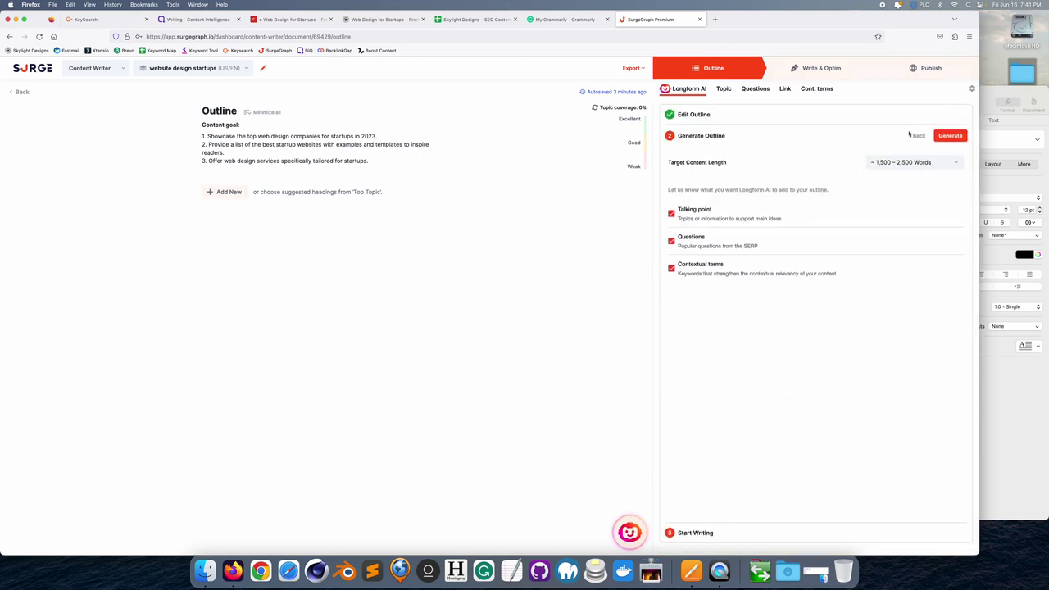
click(914, 162)
click(903, 181)
click(824, 92)
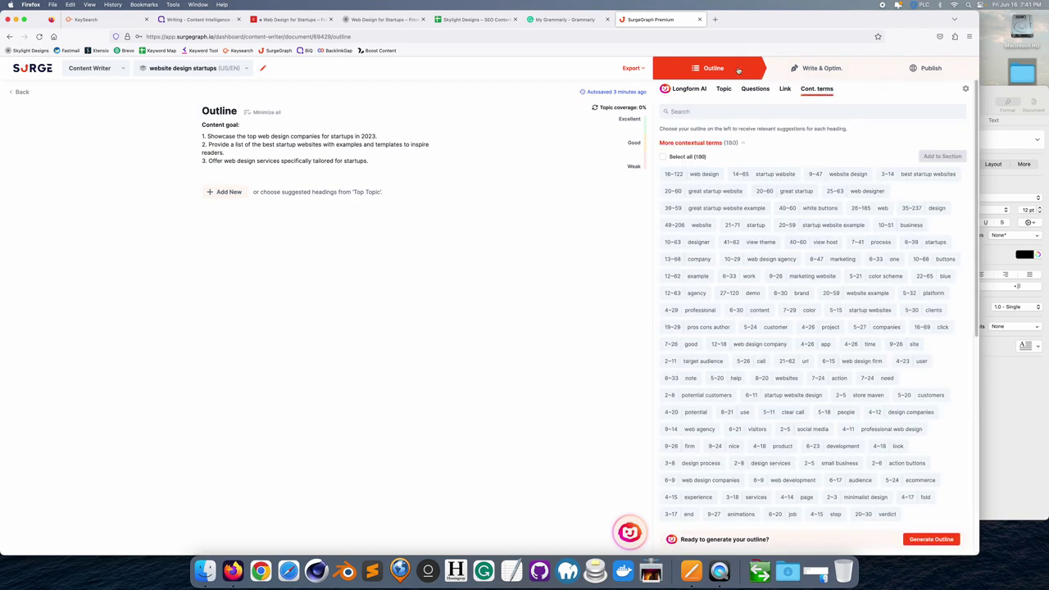
click(688, 89)
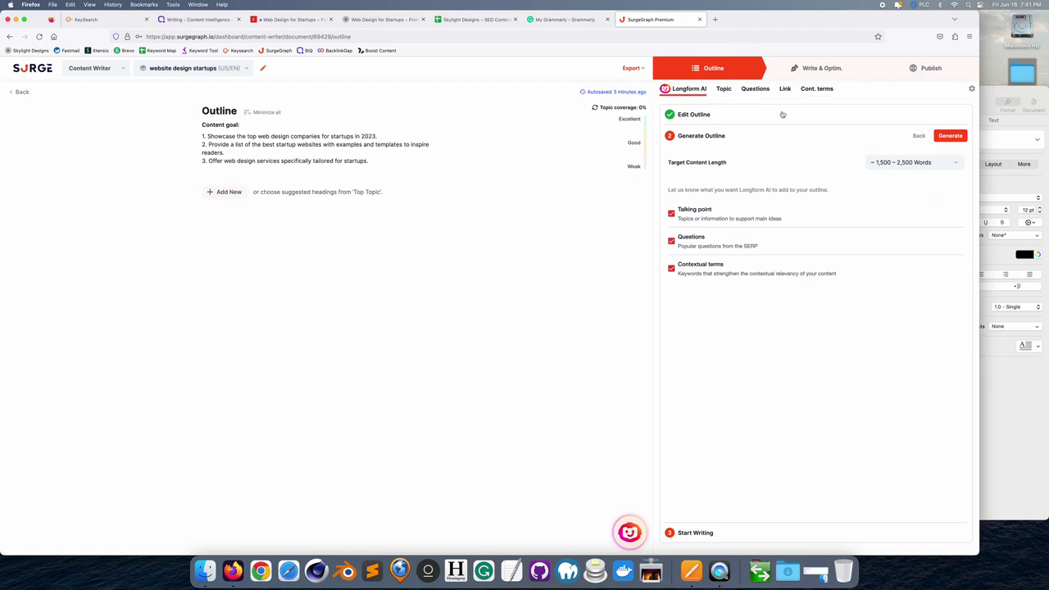
click(949, 137)
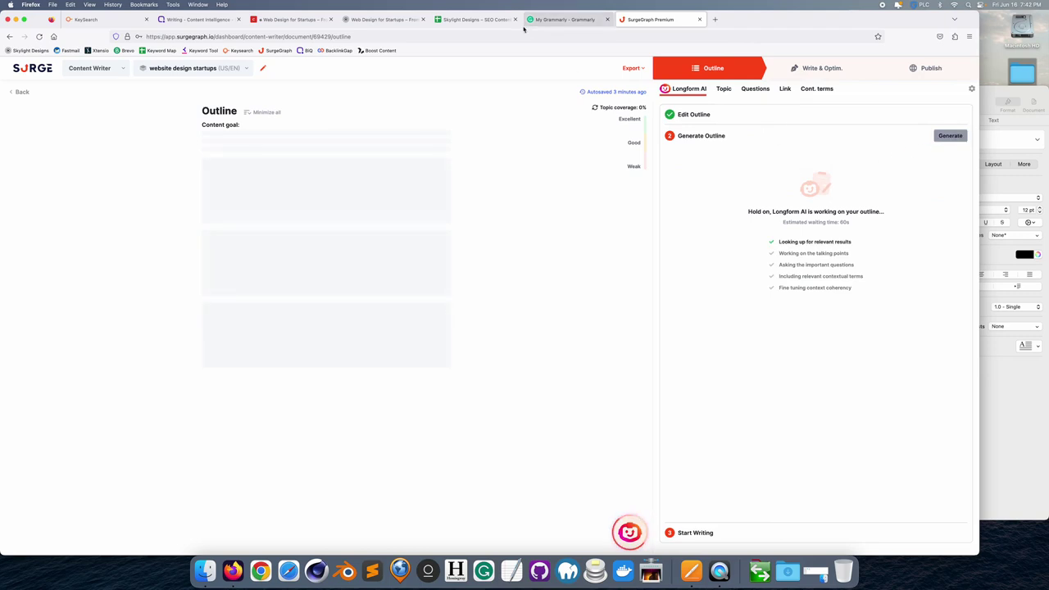
click(474, 19)
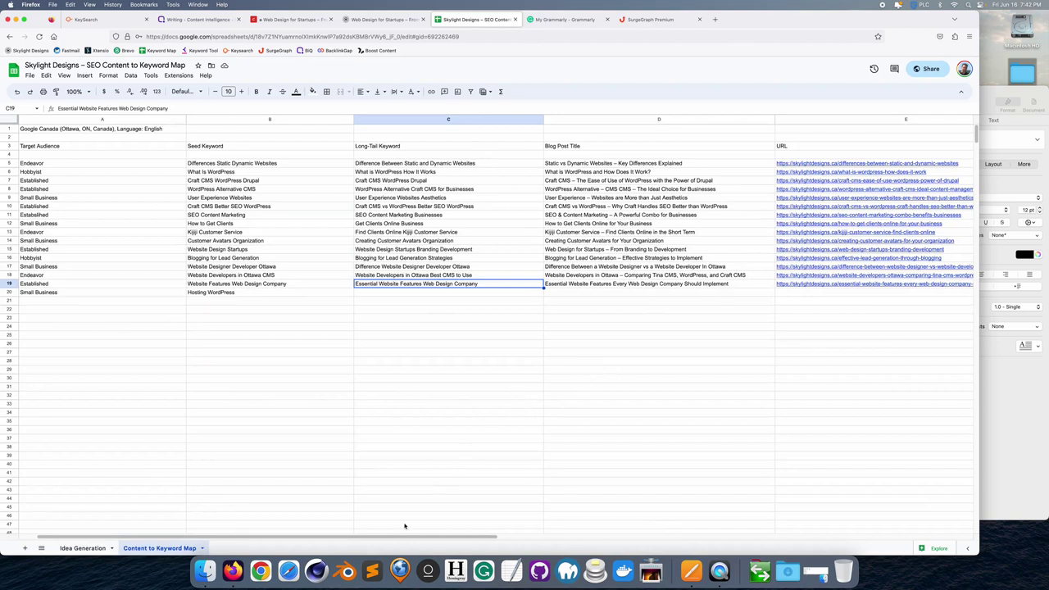
- Scroll the keyword map right to show columns D through O, including Google Ranking and Done
drag(403, 538, 472, 533)
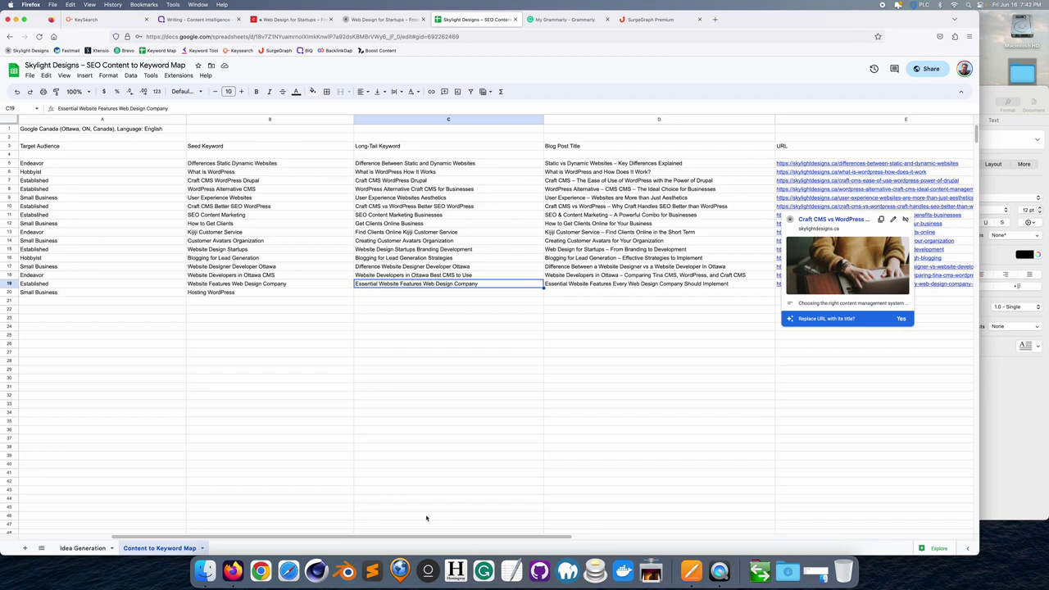
drag(498, 534, 727, 522)
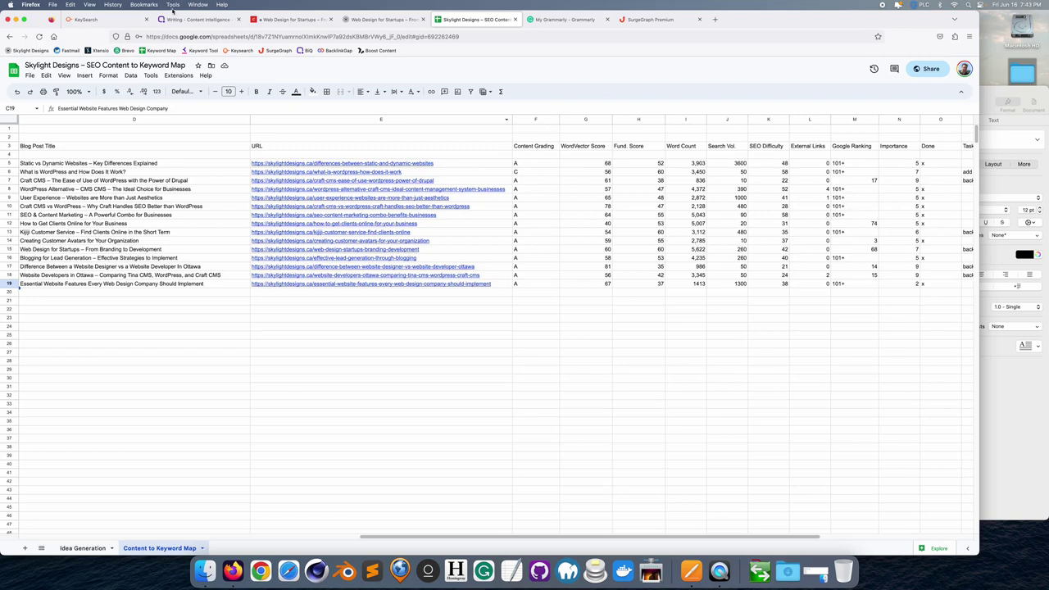
- Sort the skylightdesigns.ca tracked keywords by rank ascending, with 'craft cms ottawa' at 1 on top
click(113, 20)
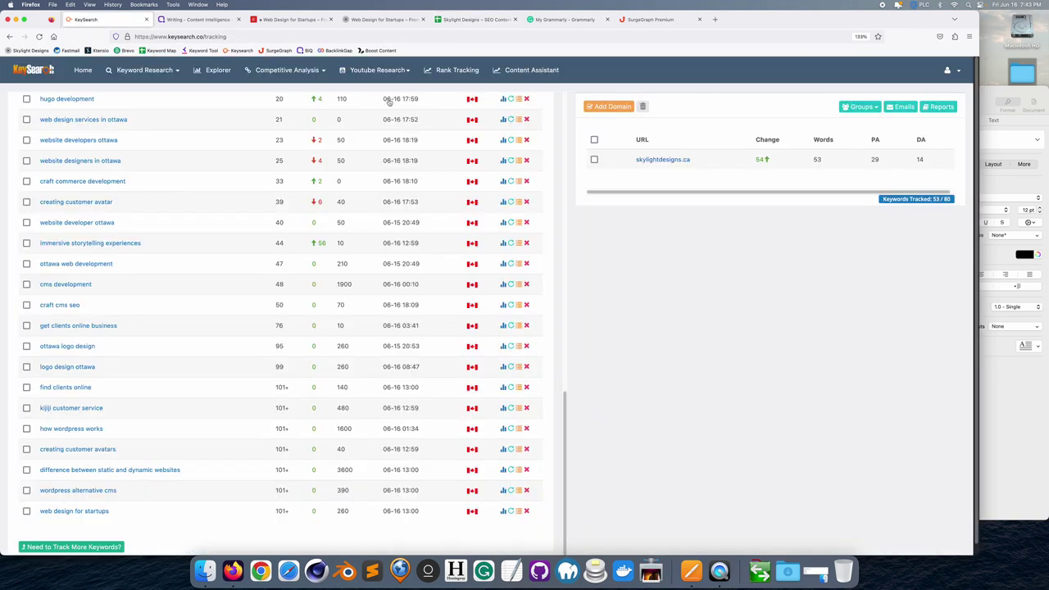
click(453, 72)
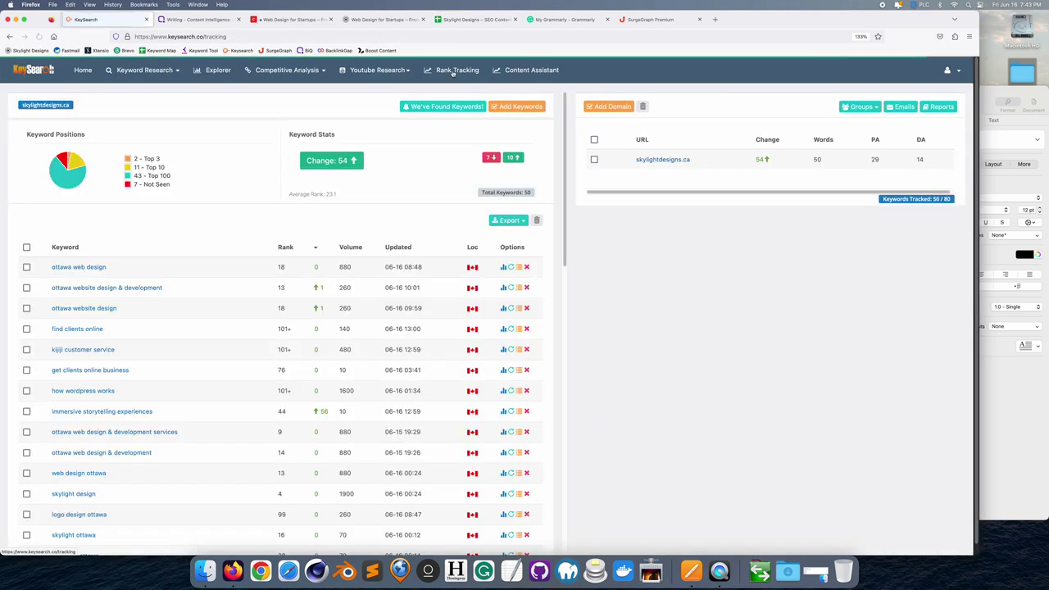
click(281, 248)
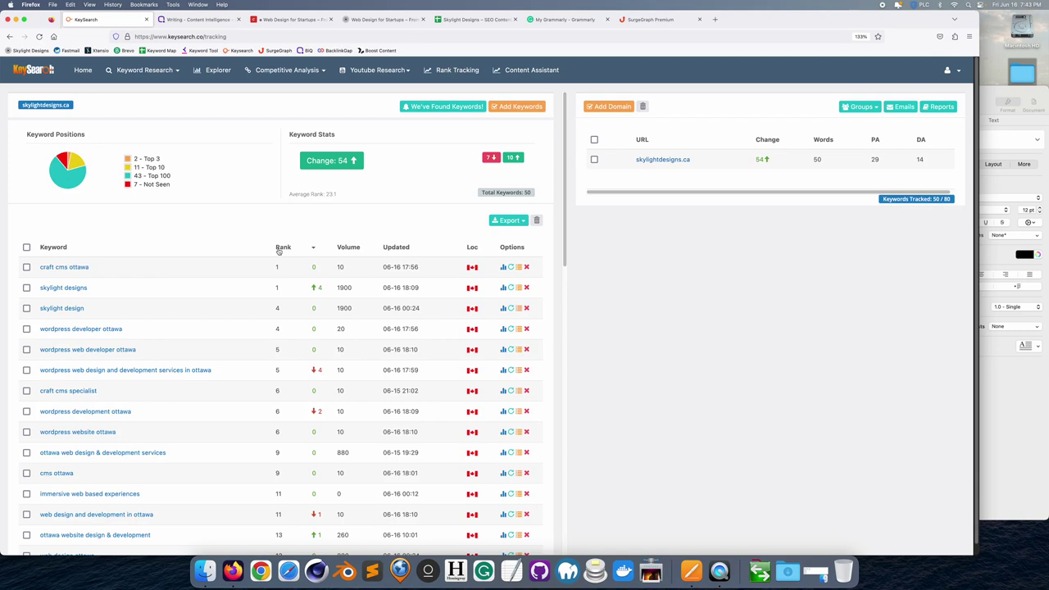
click(283, 248)
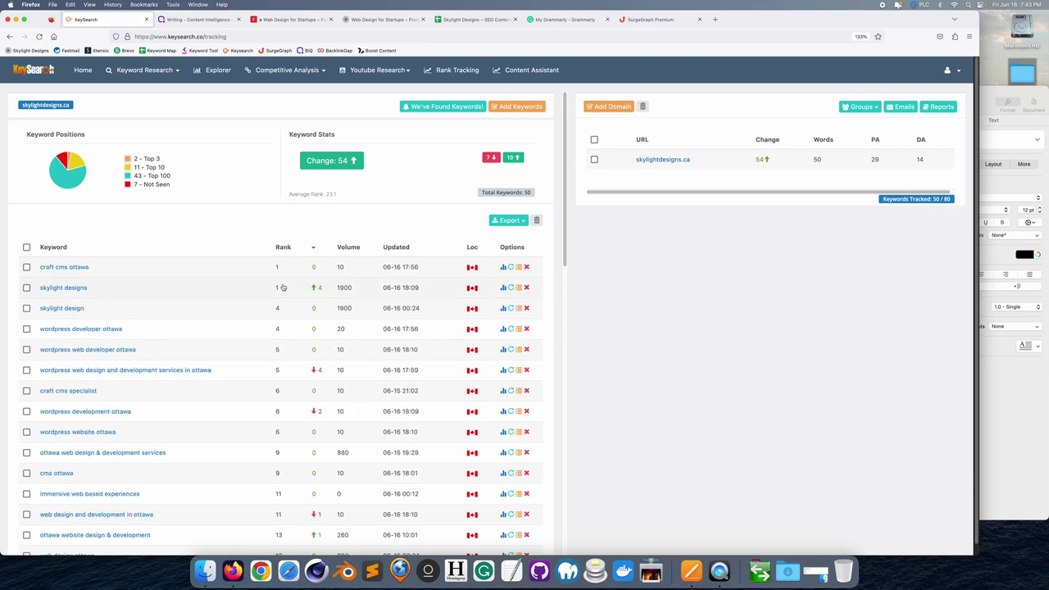
scroll(286, 262, down, 5)
scroll(282, 285, up, 4)
scroll(281, 285, up, 1)
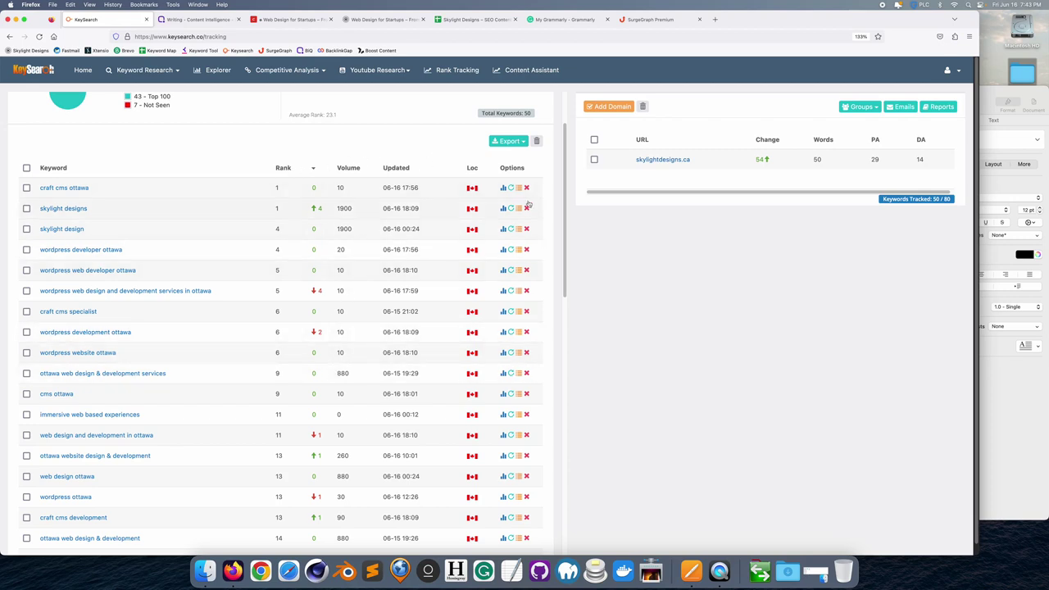
- Export the keyword rankings as a PDF named 'Skylight Designs – Keyword Search'
click(521, 144)
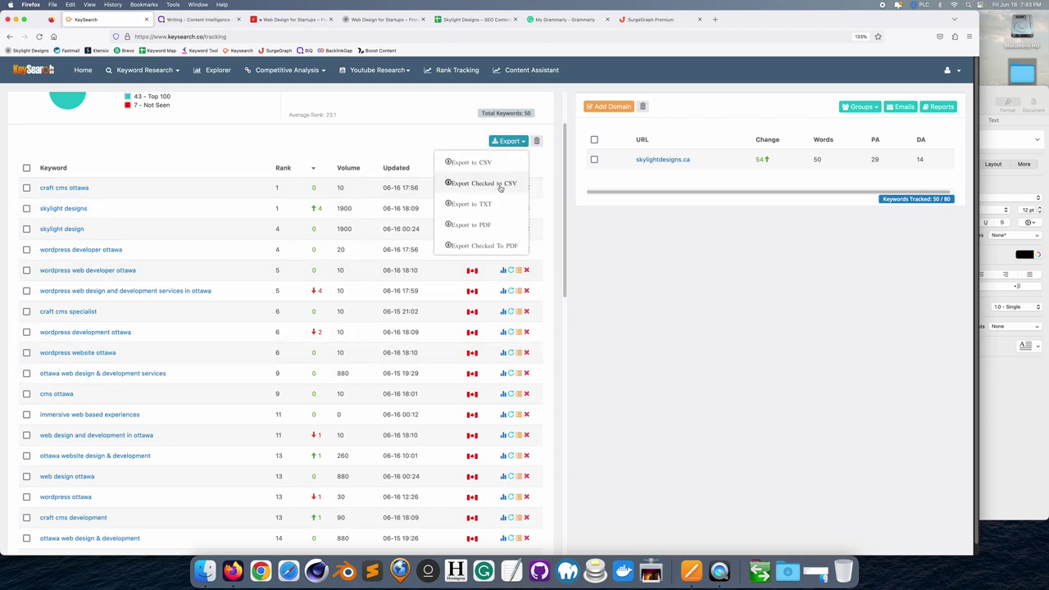
click(486, 226)
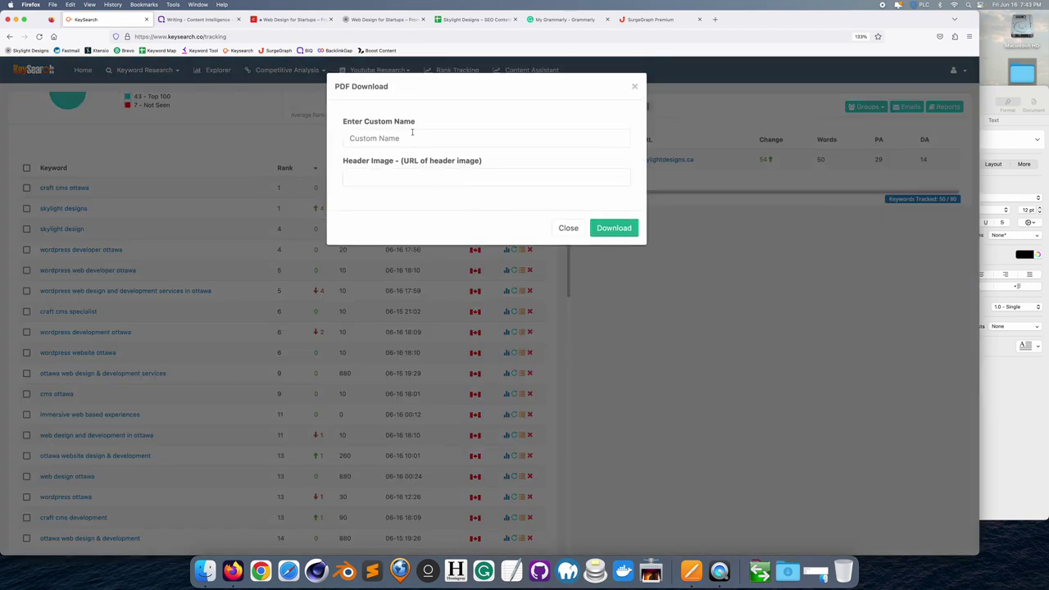
click(400, 135)
text(S)
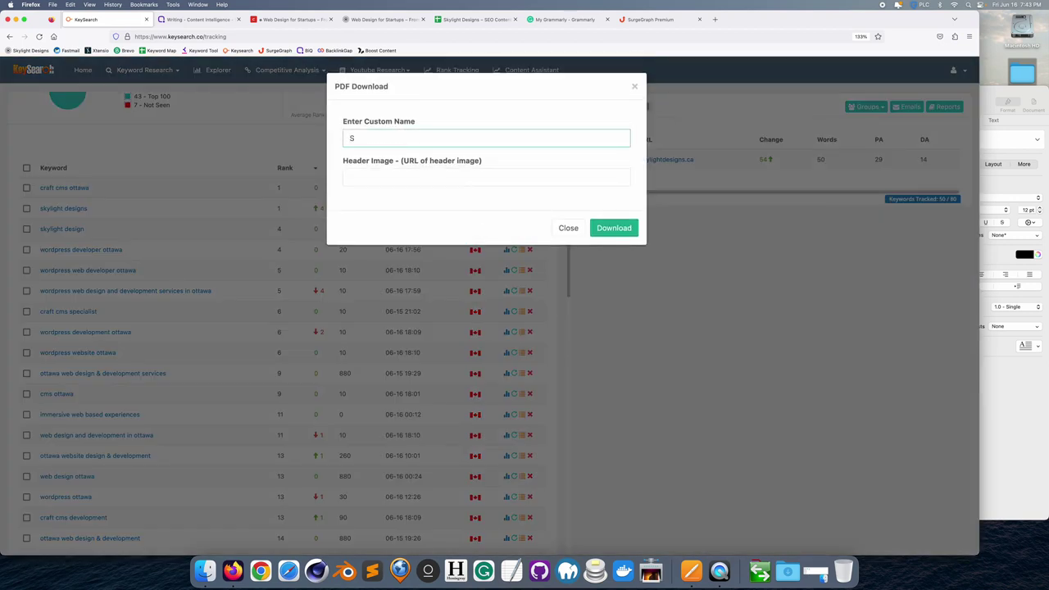
text(kylight Dei)
text(igns – Keyword Search)
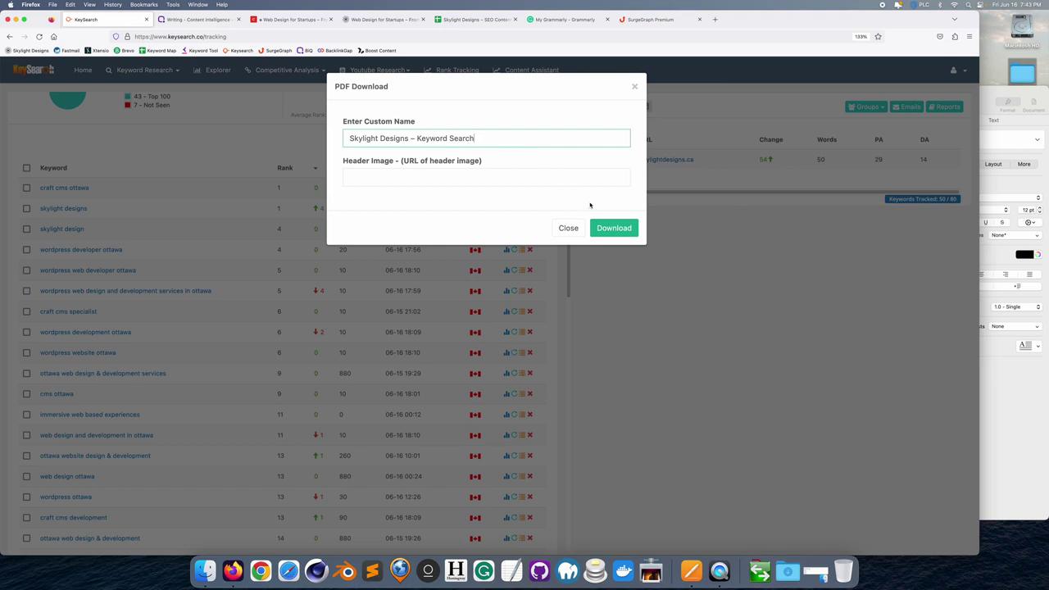
click(611, 228)
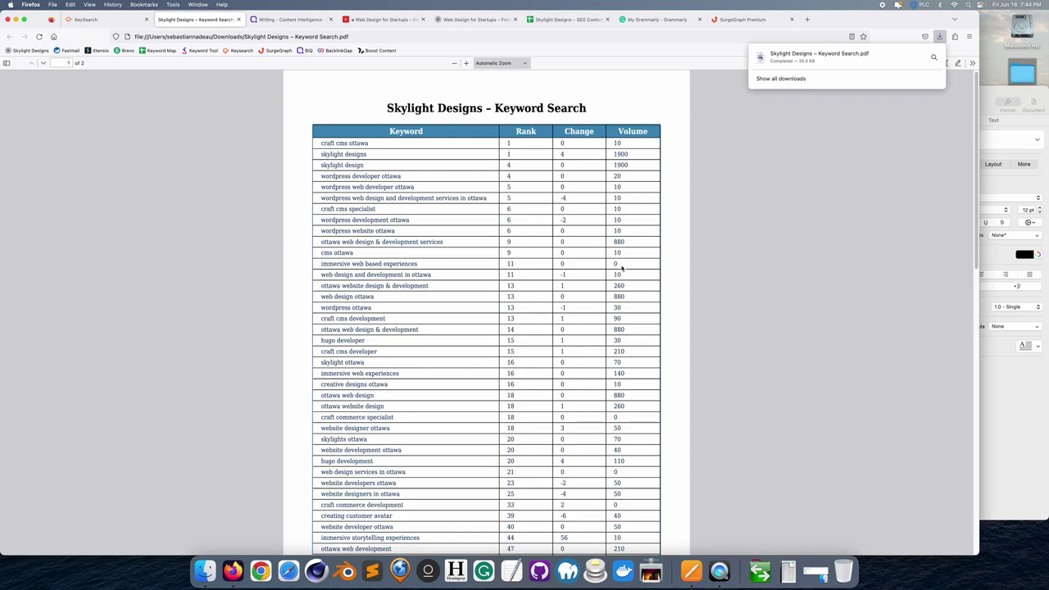
- Scroll through the keyword rankings PDF and back to its title, then dismiss the downloads list
scroll(621, 268, down, 3)
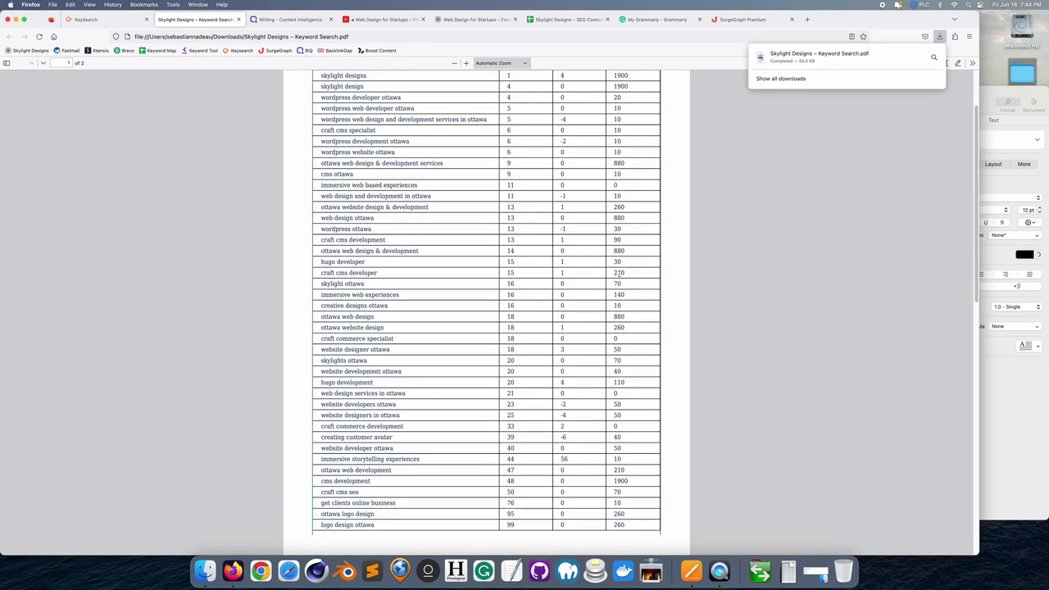
scroll(619, 275, down, 3)
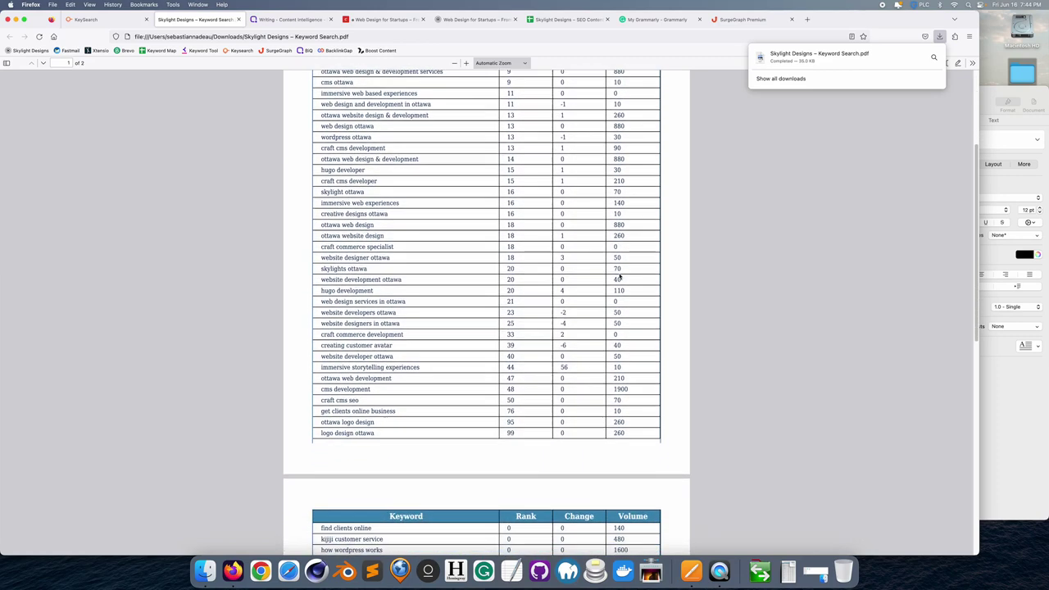
scroll(619, 278, down, 3)
scroll(619, 276, up, 9)
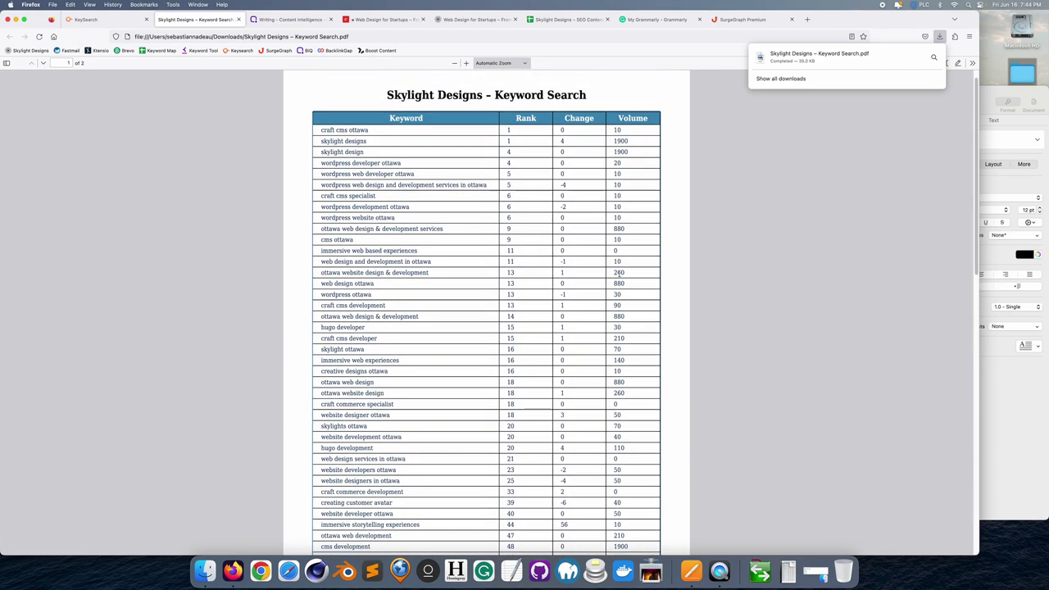
click(884, 131)
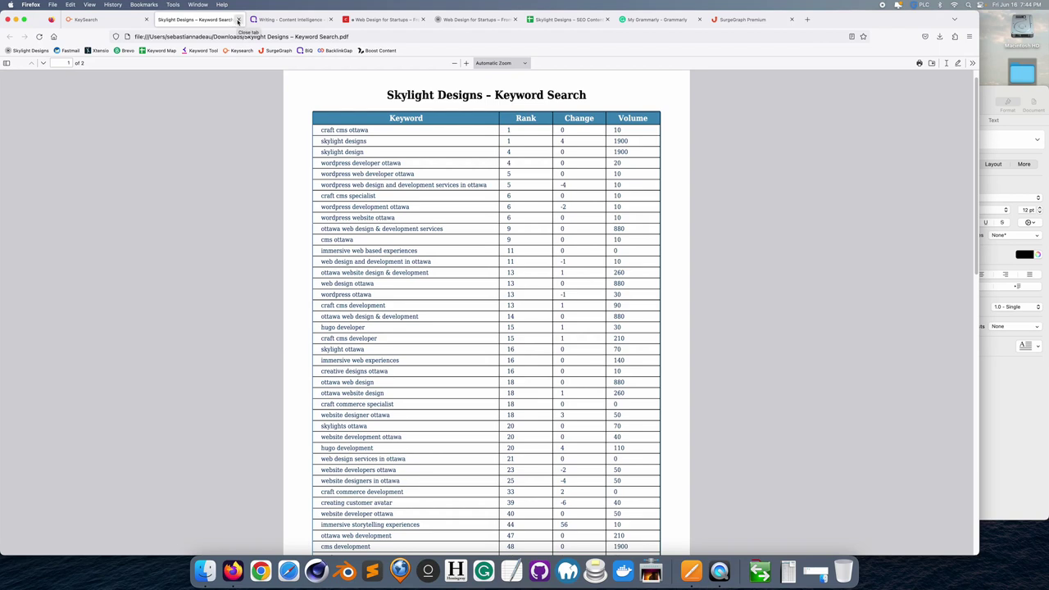
- Close the PDF report tab and the KeySearch export dialog, returning to SurgeGraph
click(238, 20)
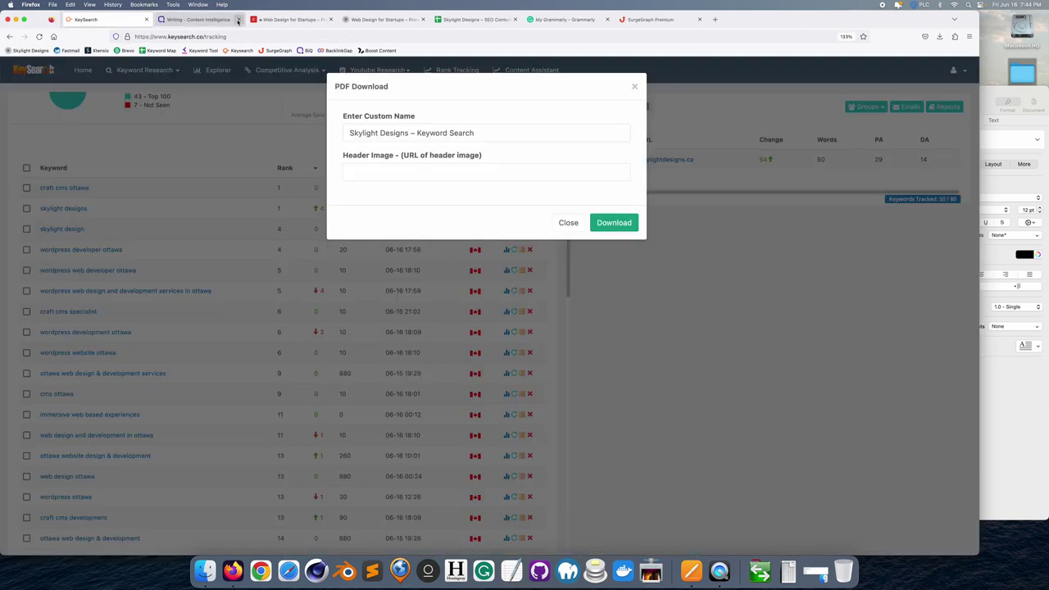
click(634, 86)
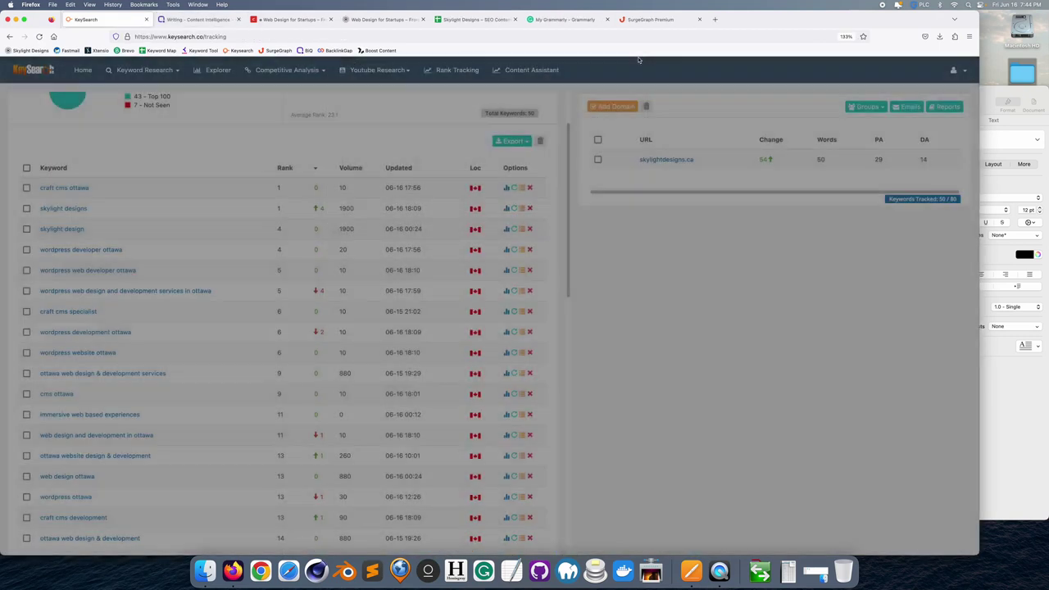
click(642, 19)
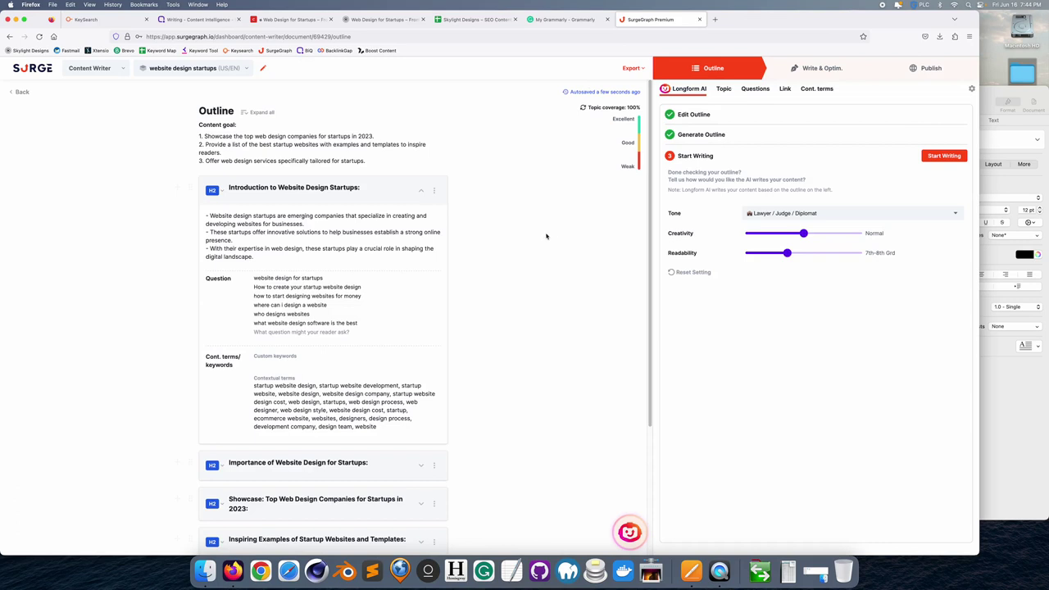
- Expand the 'Importance of Website Design for Startups' outline section to show its bullets and questions
scroll(528, 256, down, 3)
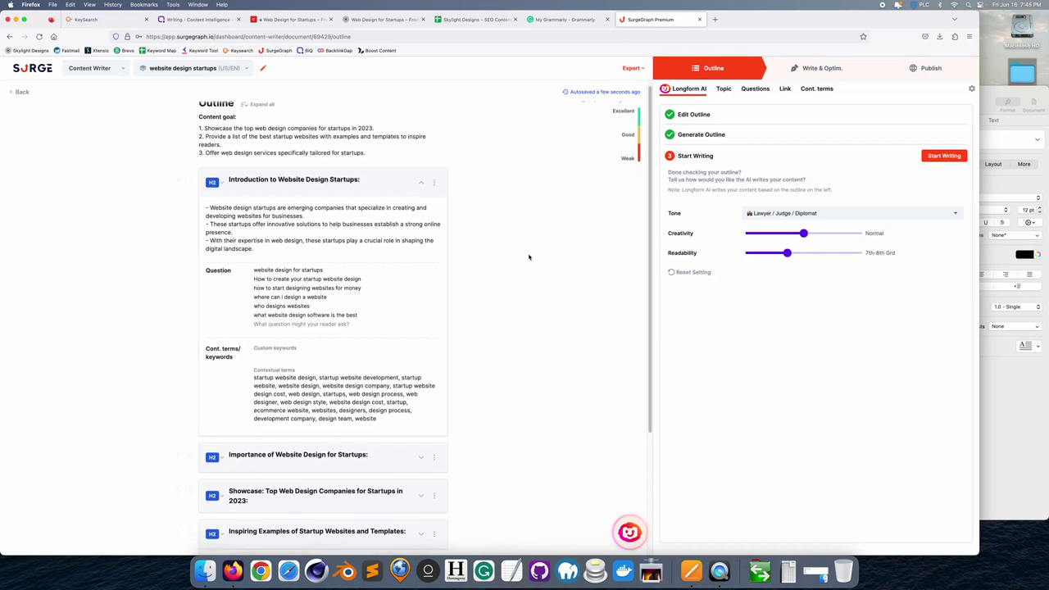
scroll(528, 256, up, 2)
scroll(529, 256, up, 1)
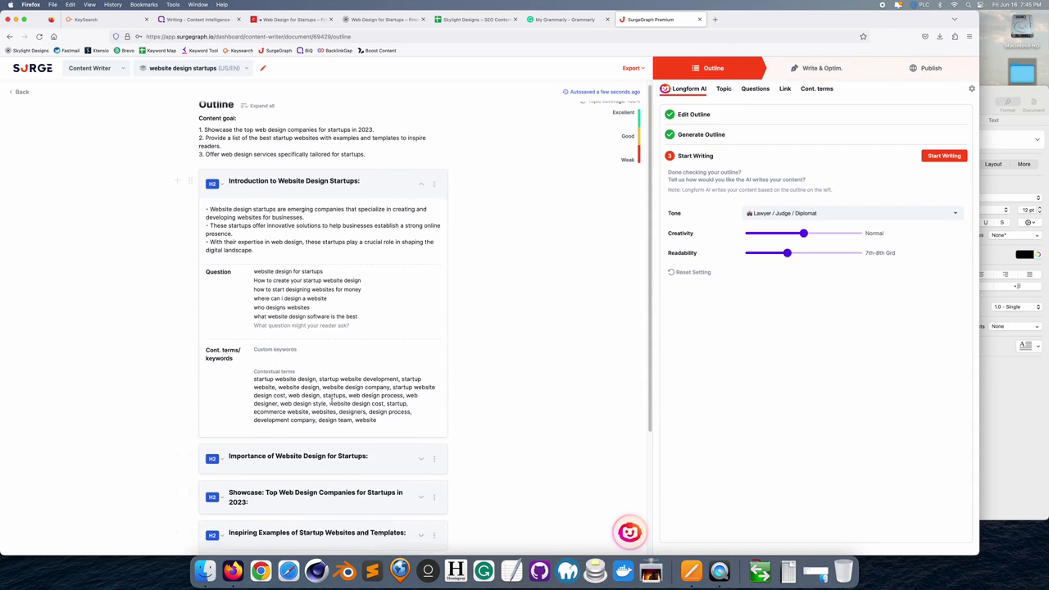
scroll(295, 156, down, 2)
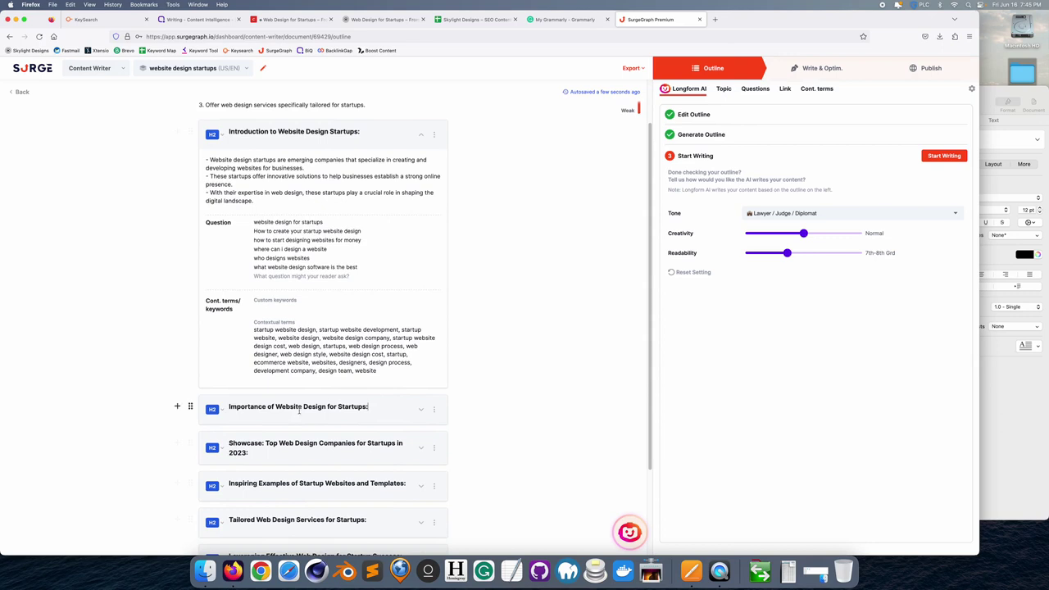
click(421, 409)
scroll(414, 407, down, 5)
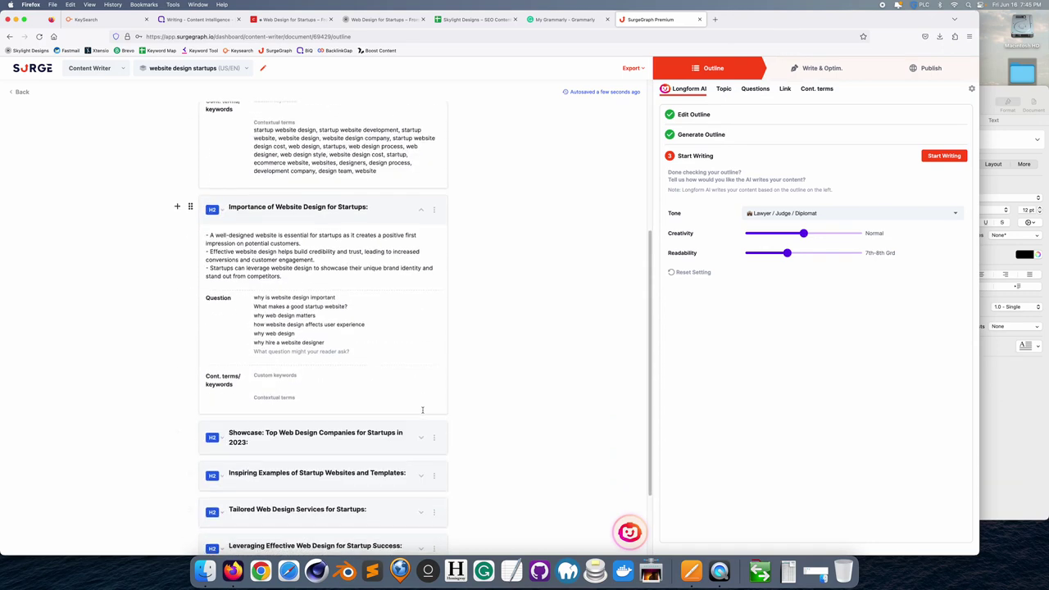
- Add nine contextual terms, from 'web design' to 'white buttons', to the Importance section
click(275, 368)
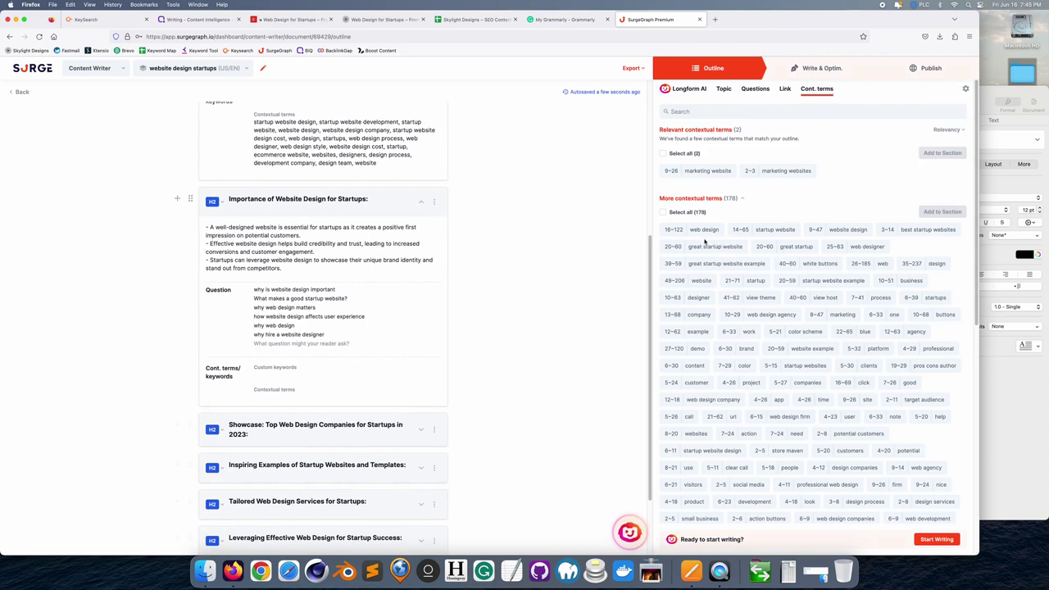
click(703, 231)
click(756, 232)
click(840, 230)
click(899, 233)
click(704, 250)
click(759, 249)
click(852, 249)
click(713, 264)
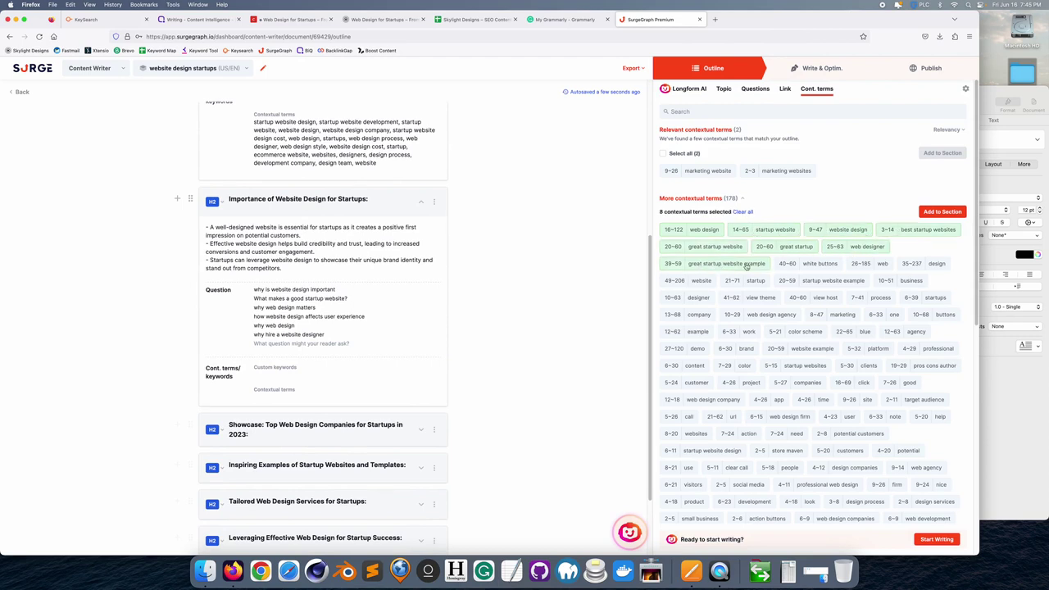
click(799, 265)
click(944, 213)
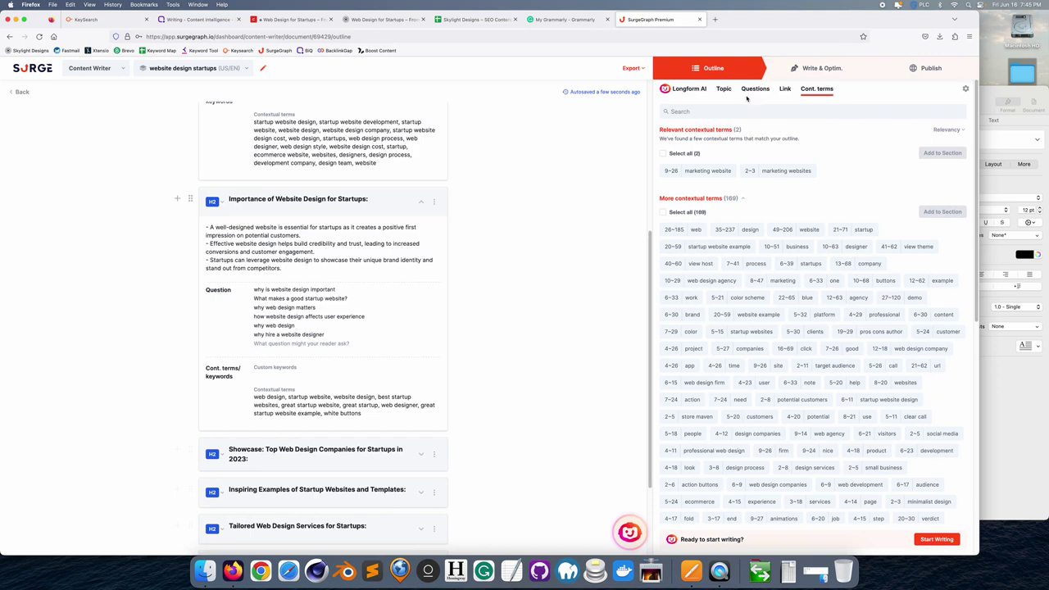
click(689, 89)
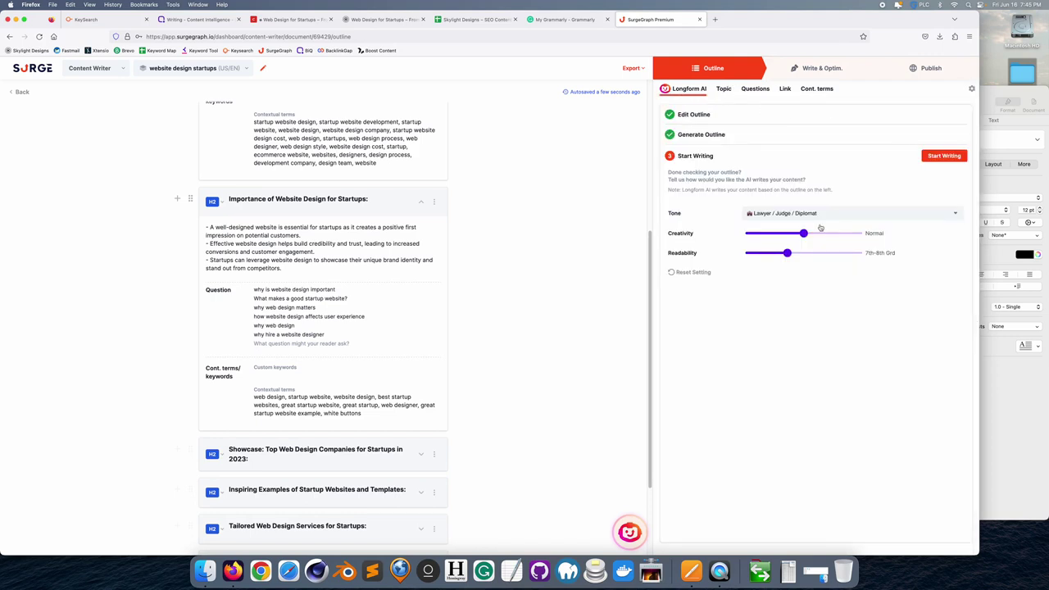
- Choose Salesperson / Advertiser / Politician tone, More Creative, 9th–10th grade readability, and start writing
click(789, 215)
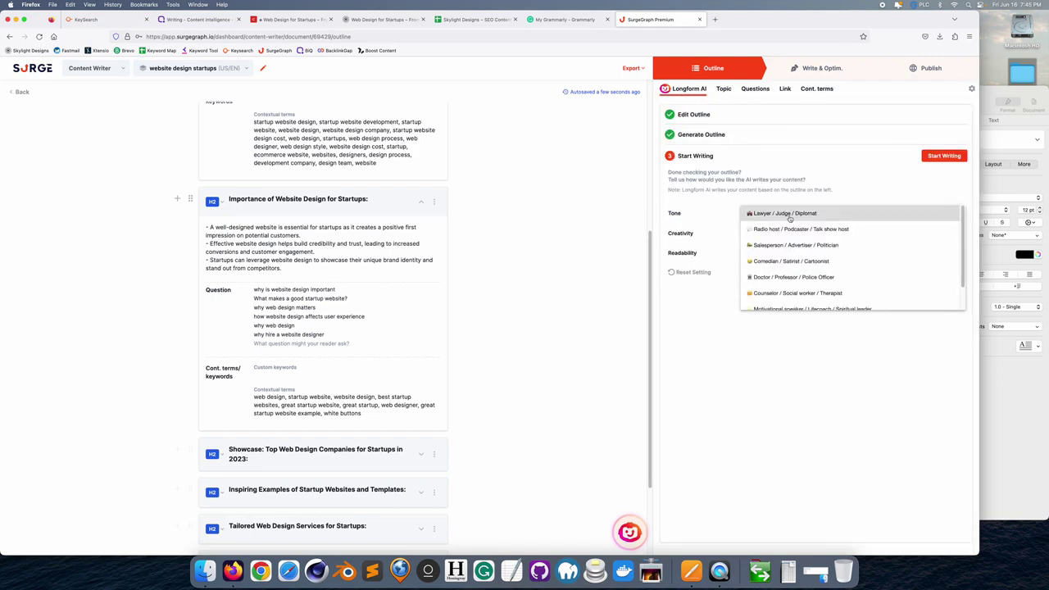
scroll(792, 246, down, 2)
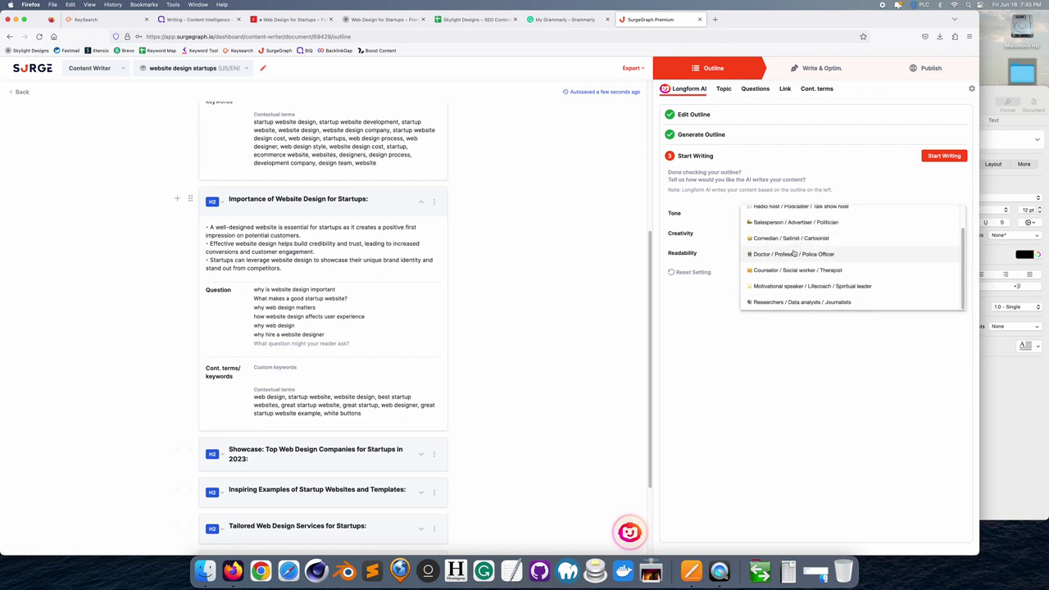
scroll(793, 253, up, 2)
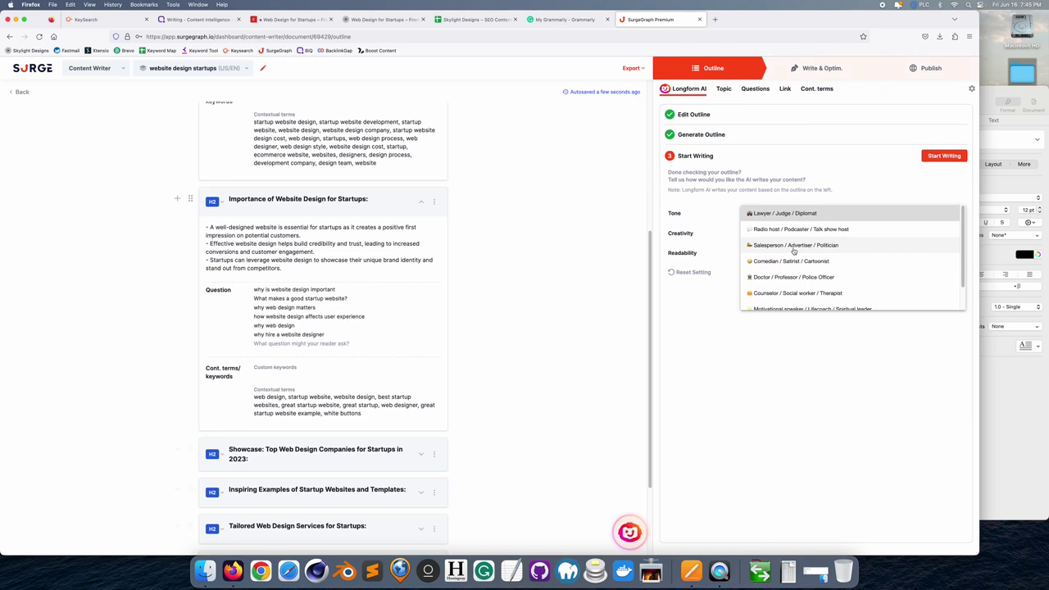
scroll(793, 252, down, 2)
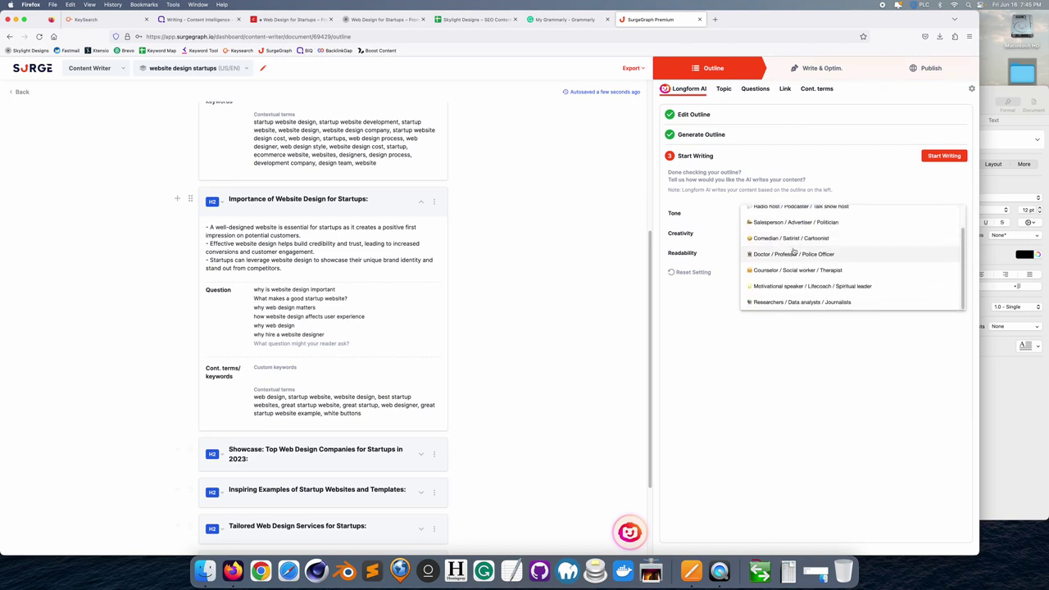
scroll(794, 253, up, 2)
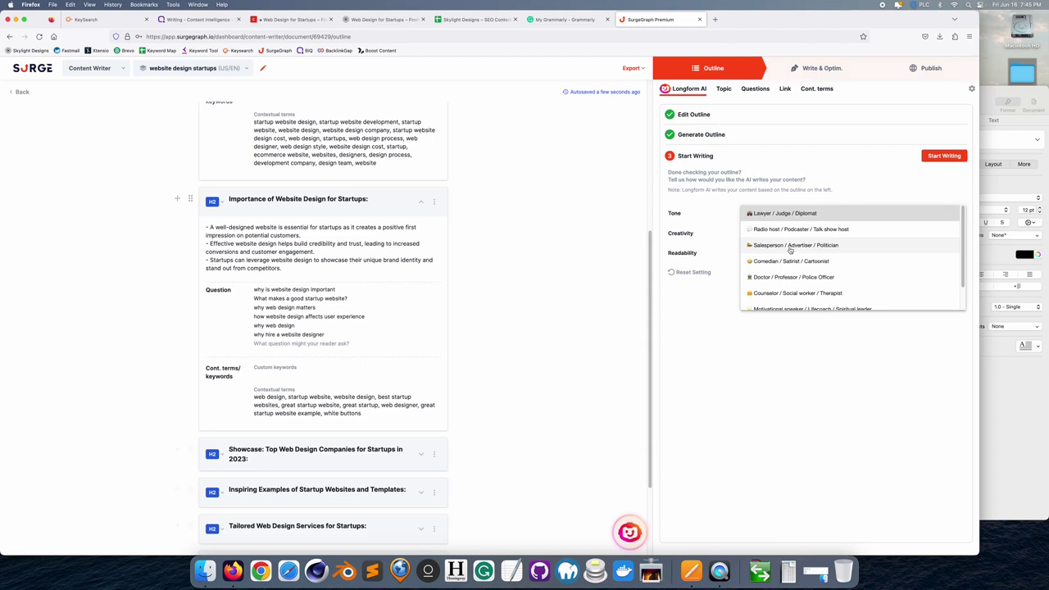
click(791, 246)
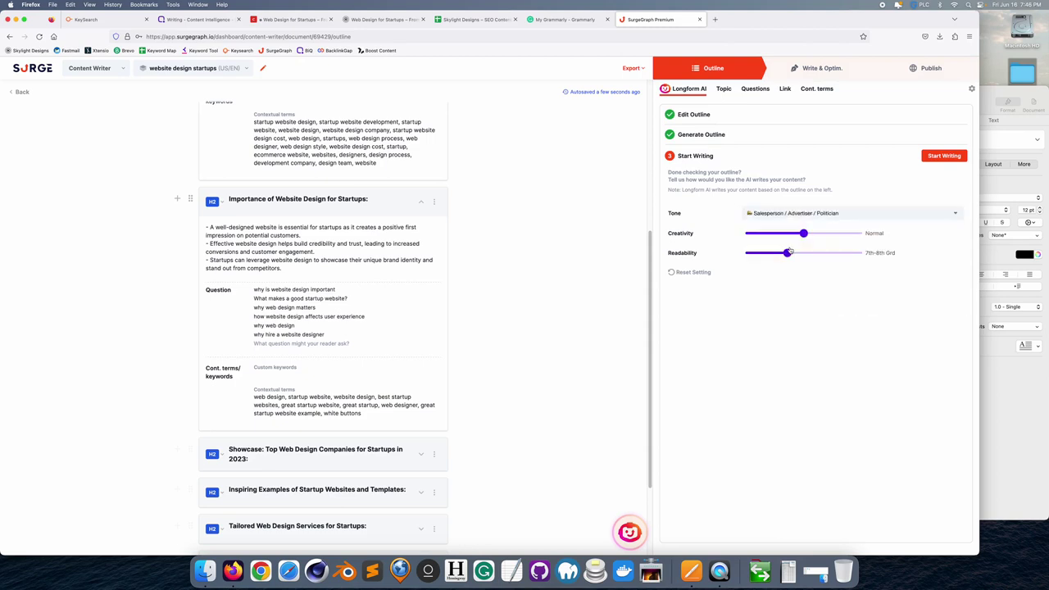
drag(806, 234, 842, 235)
drag(788, 253, 796, 254)
click(950, 155)
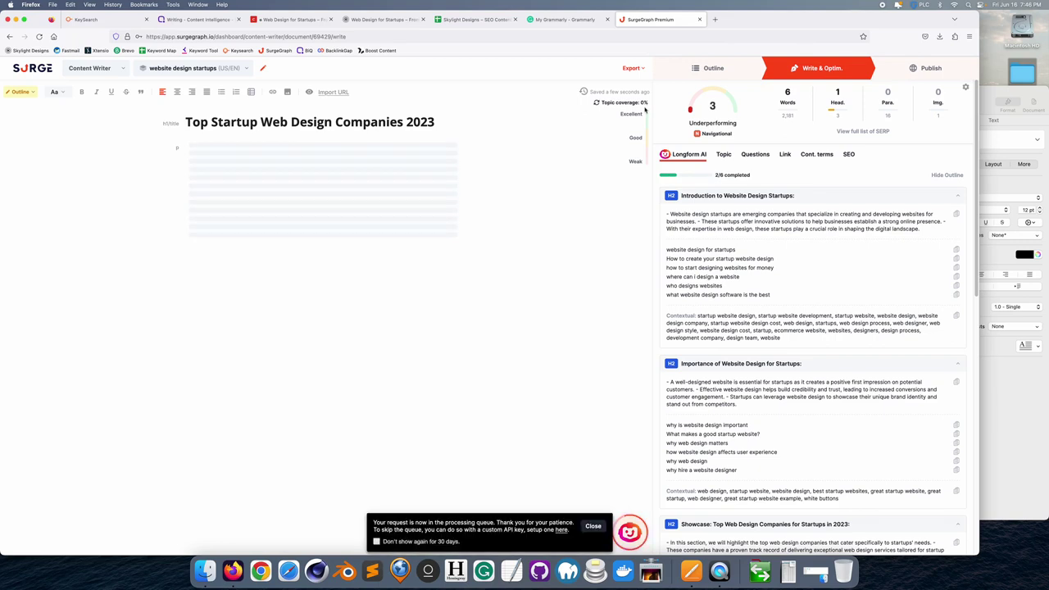
- Let the 1,884-word Top Startup Web Design Companies 2023 draft generate and show its SEO analysis
click(592, 525)
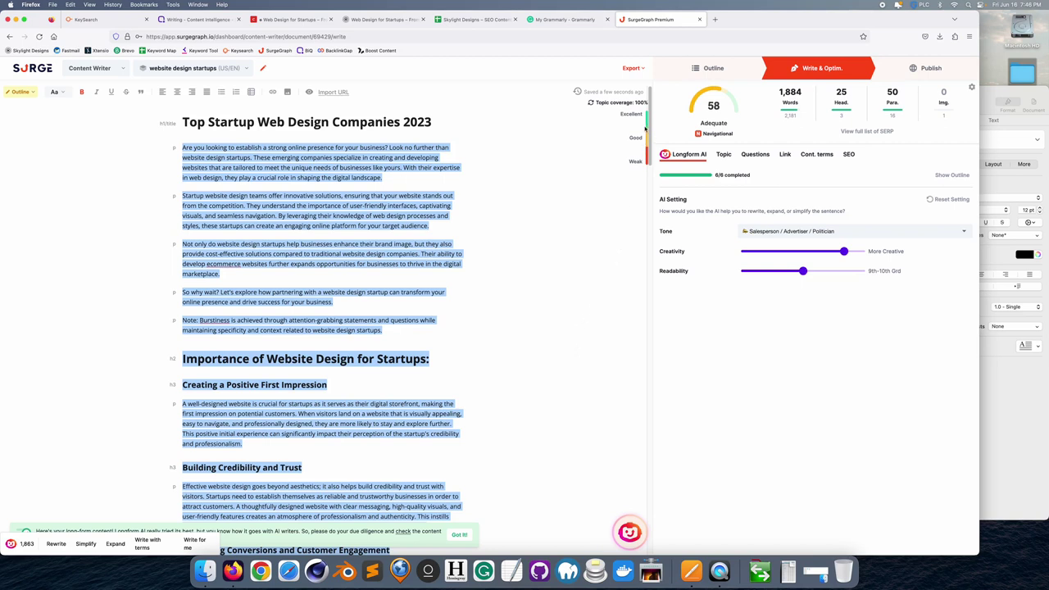
mouse_move(699, 123)
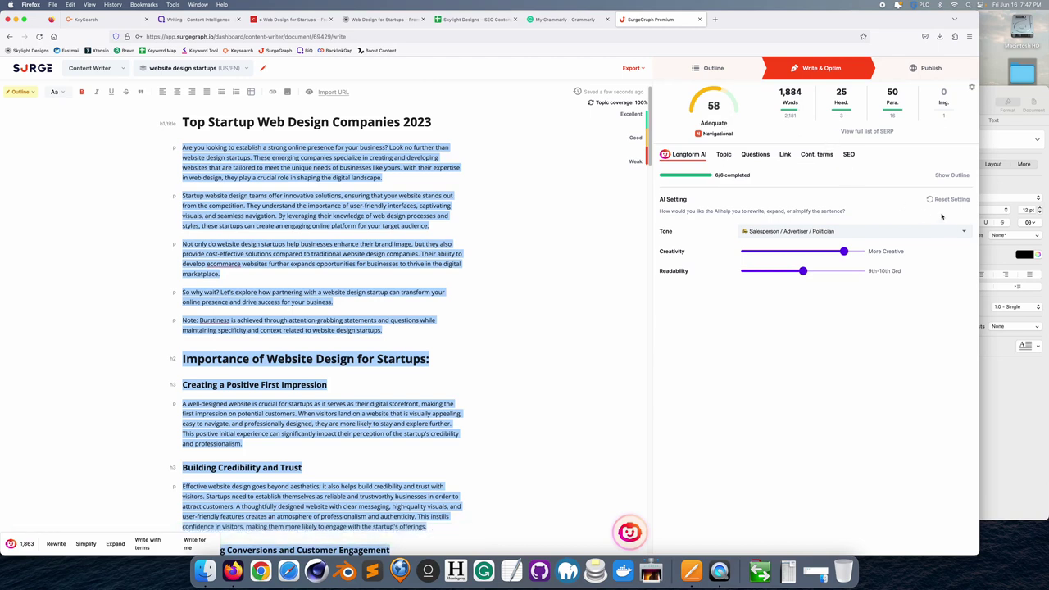
click(850, 155)
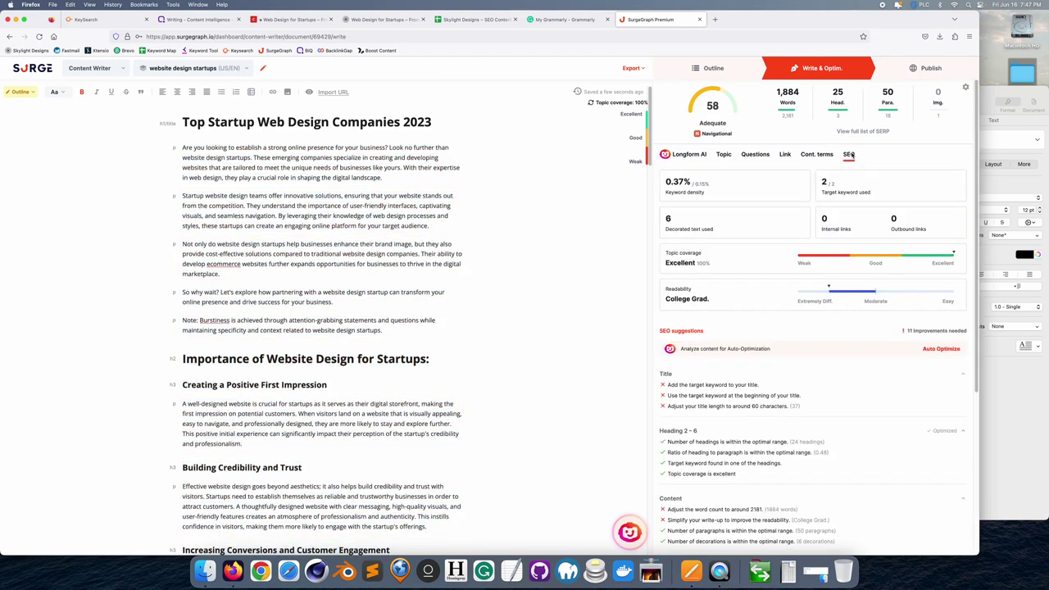
- Run Auto Optimize on the draft and check BiQ's grade-A Content Intelligence analysis
click(939, 349)
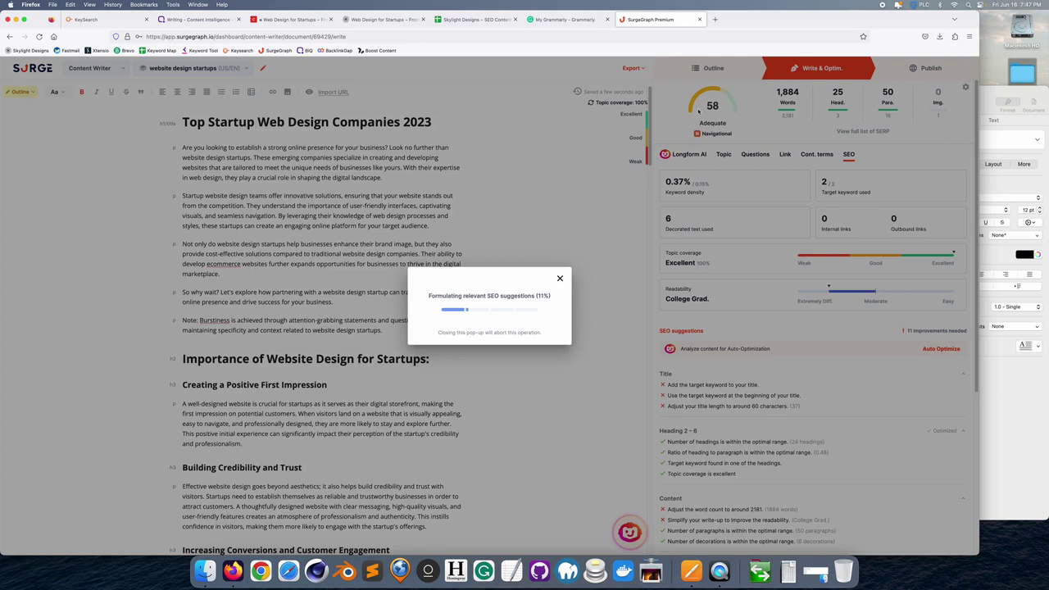
click(198, 22)
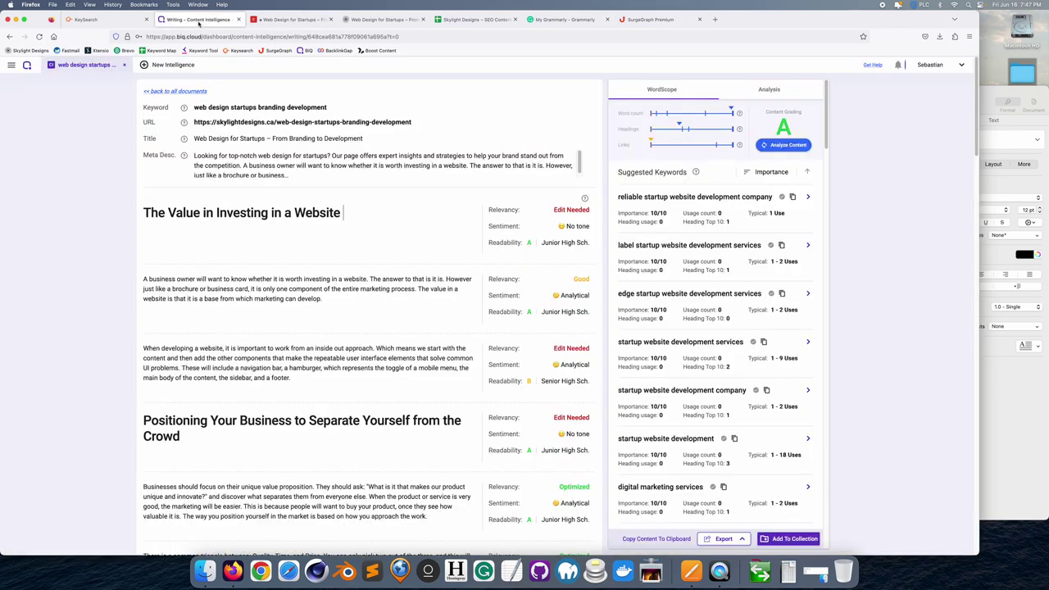
- Return from BiQ to SurgeGraph and dismiss the processing-queue notice while suggestions reach 40%
click(178, 92)
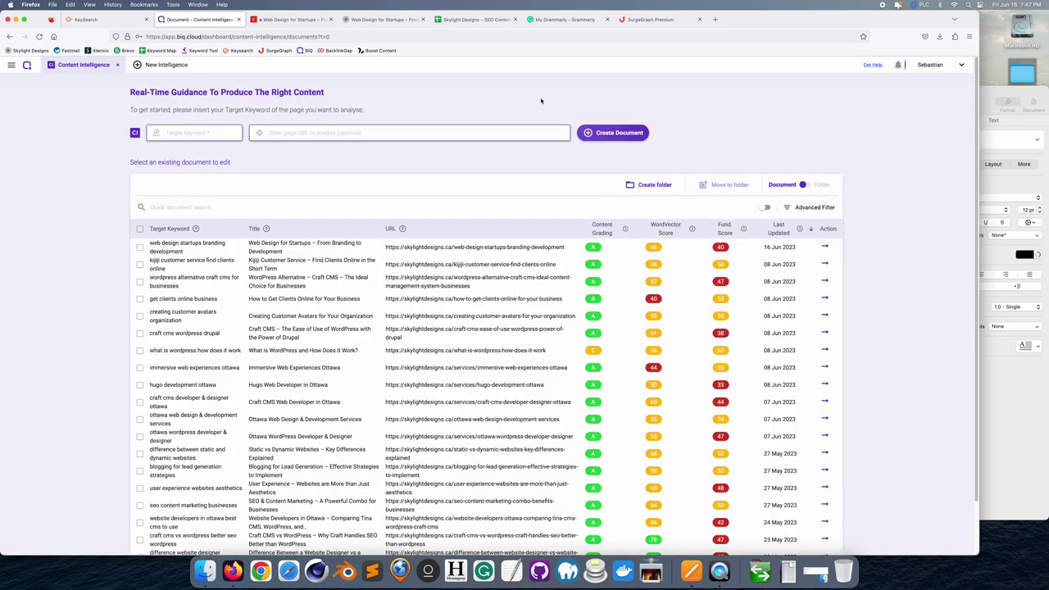
click(649, 20)
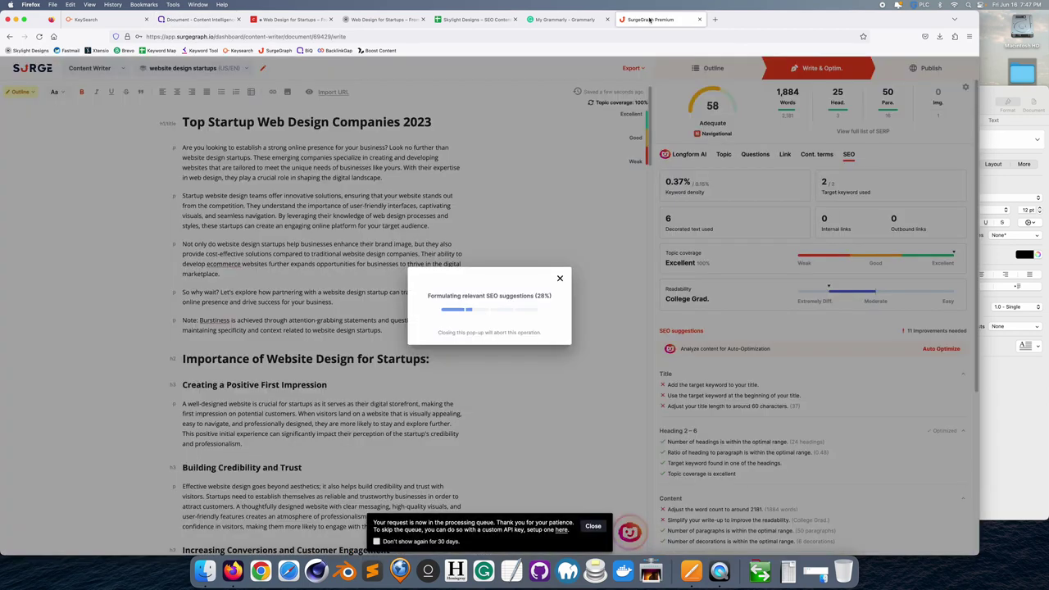
click(593, 525)
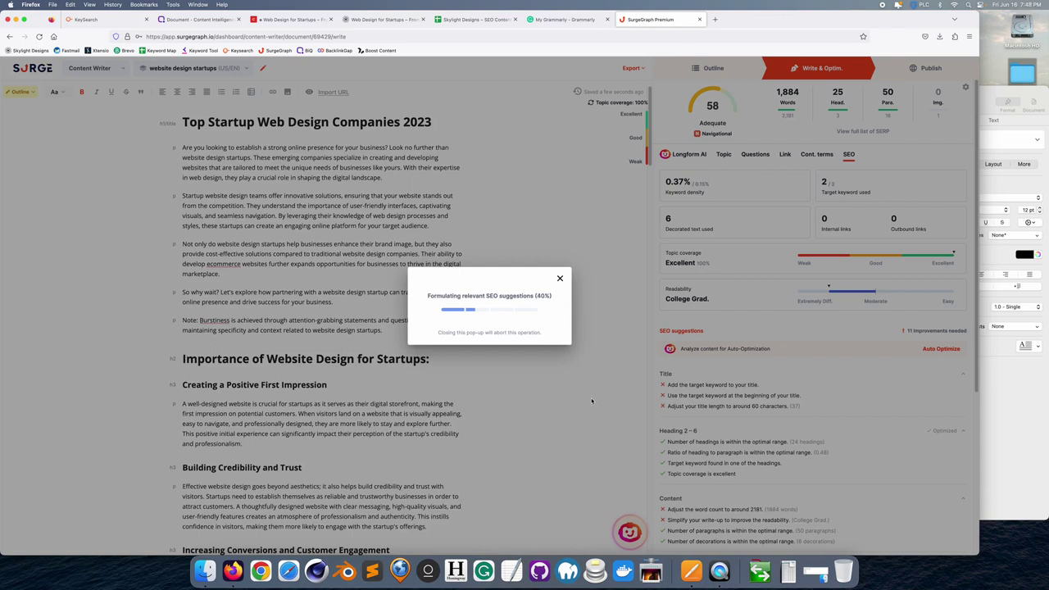
- Create a new untitled Grammarly document, then return to SurgeGraph's 58 auto-optimize suggestions
click(483, 571)
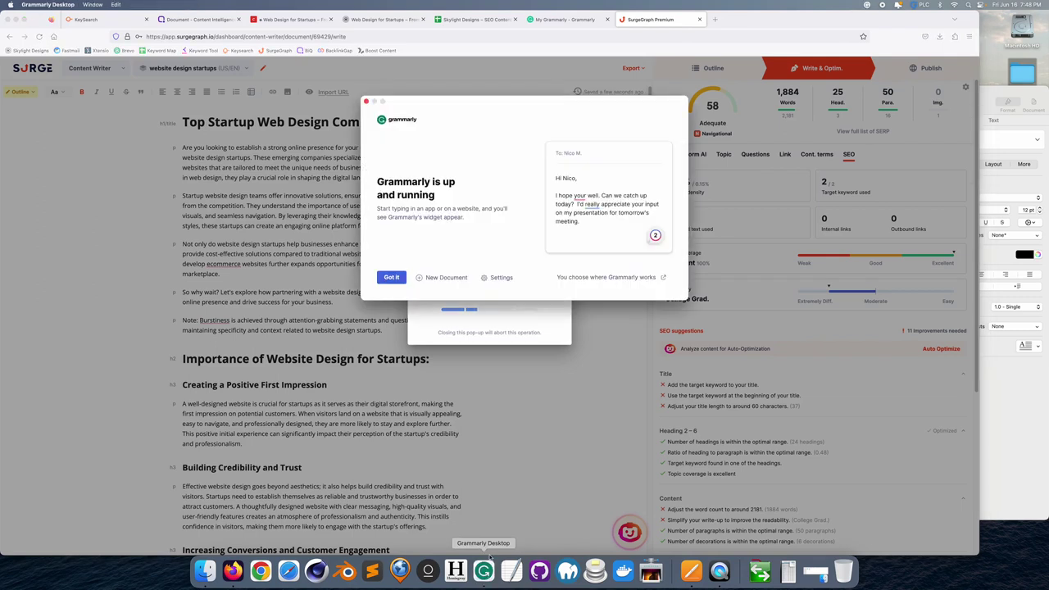
click(440, 278)
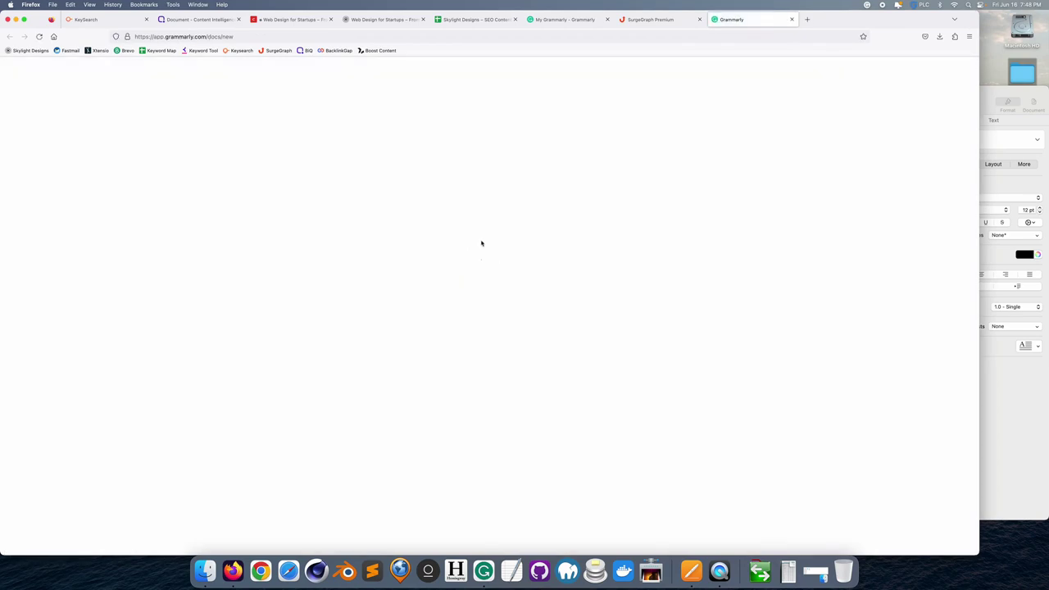
key(super+Tab)
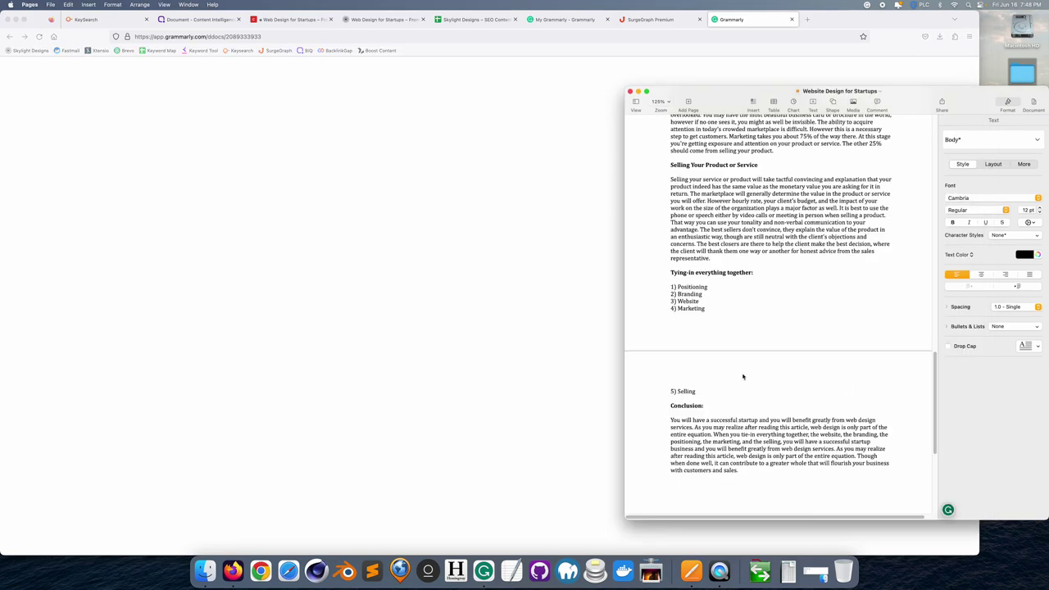
click(232, 571)
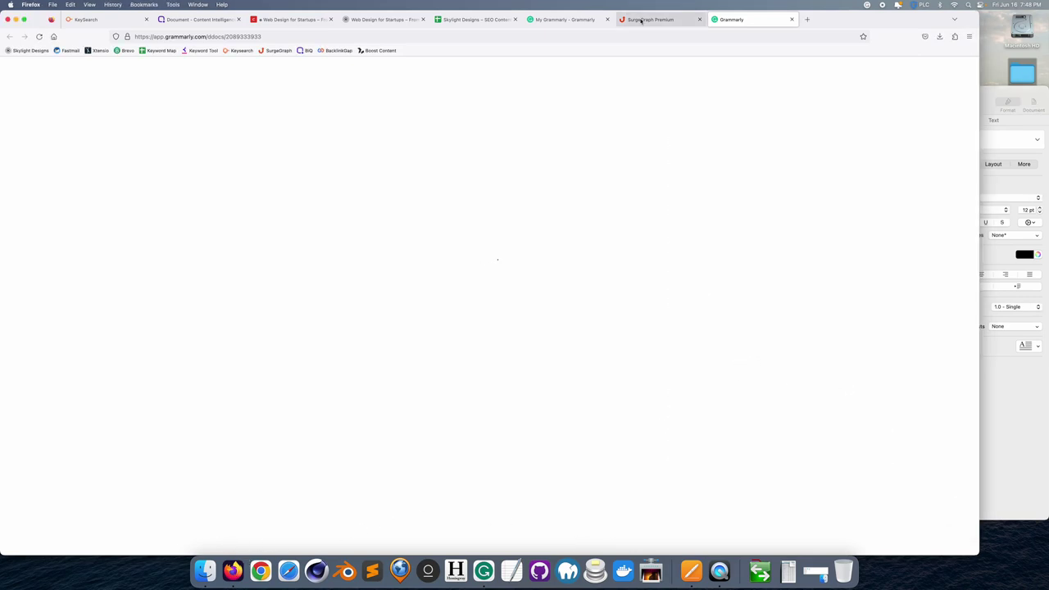
click(640, 20)
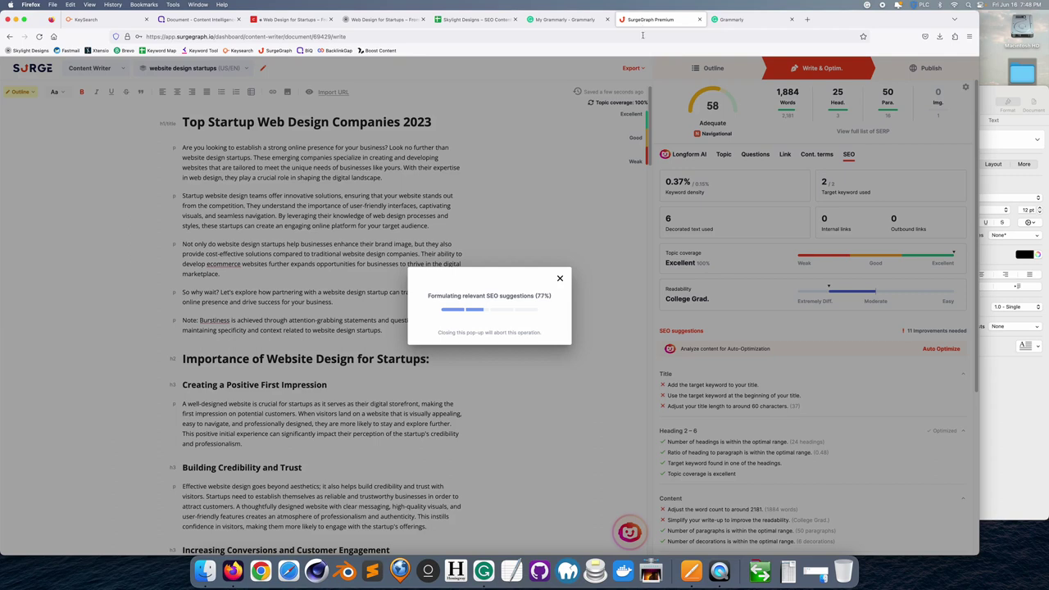
click(736, 20)
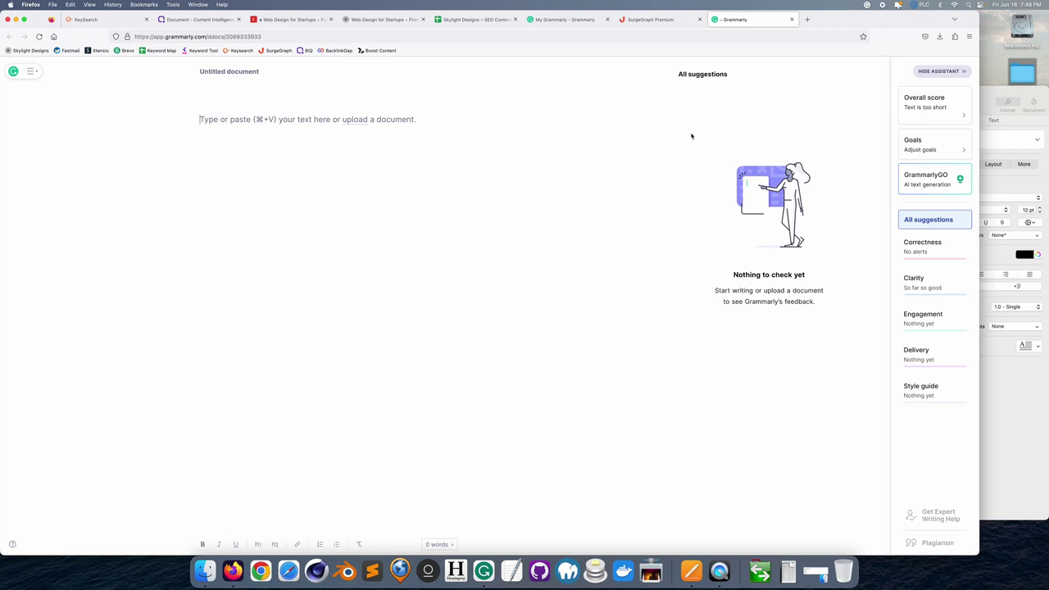
click(652, 21)
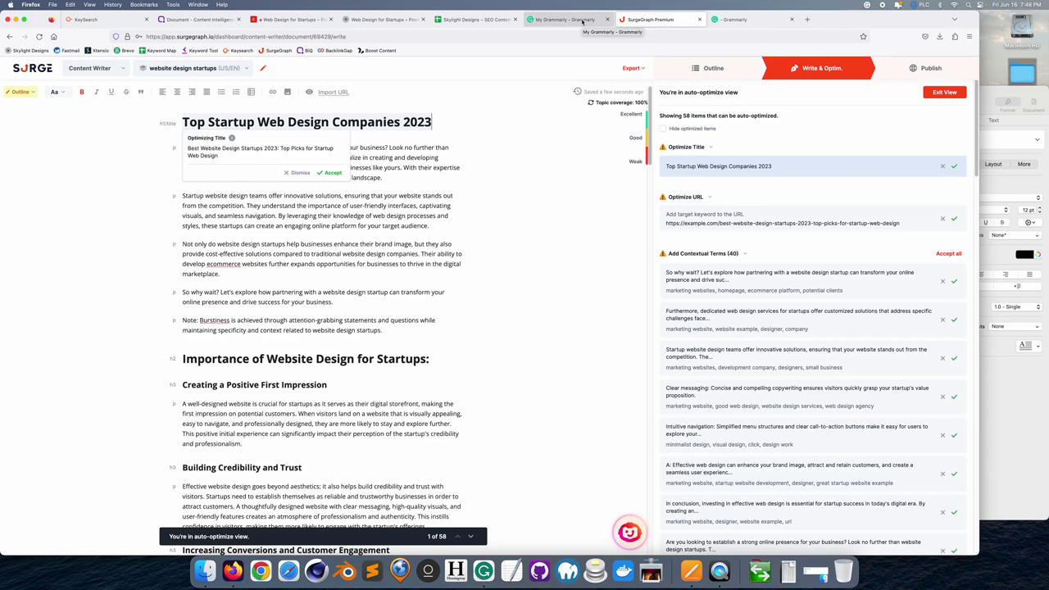
- Accept the title 'Best Website Design Startups 2023: Top Picks for Startup Web Design' and view the 63 score
click(335, 172)
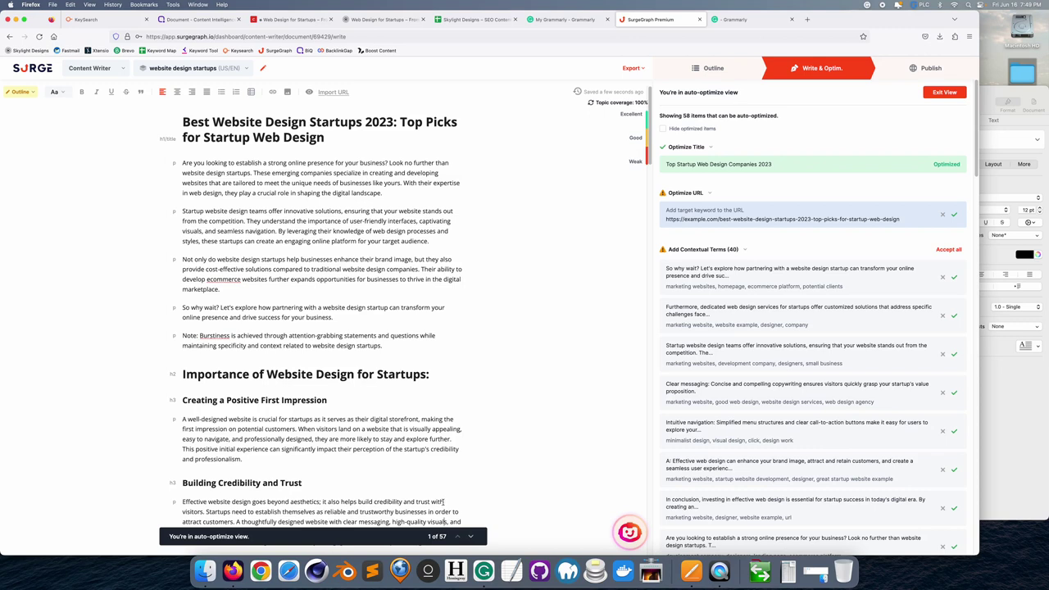
click(940, 94)
mouse_move(712, 107)
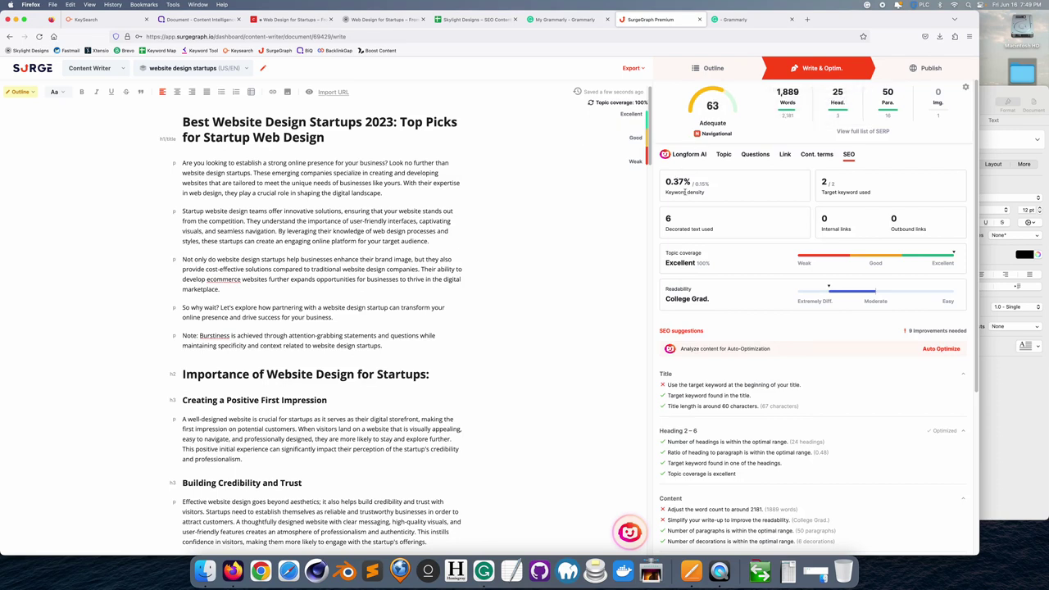
- Review the SEO checklist showing 63 Adequate and 9 improvements needed
scroll(784, 241, down, 6)
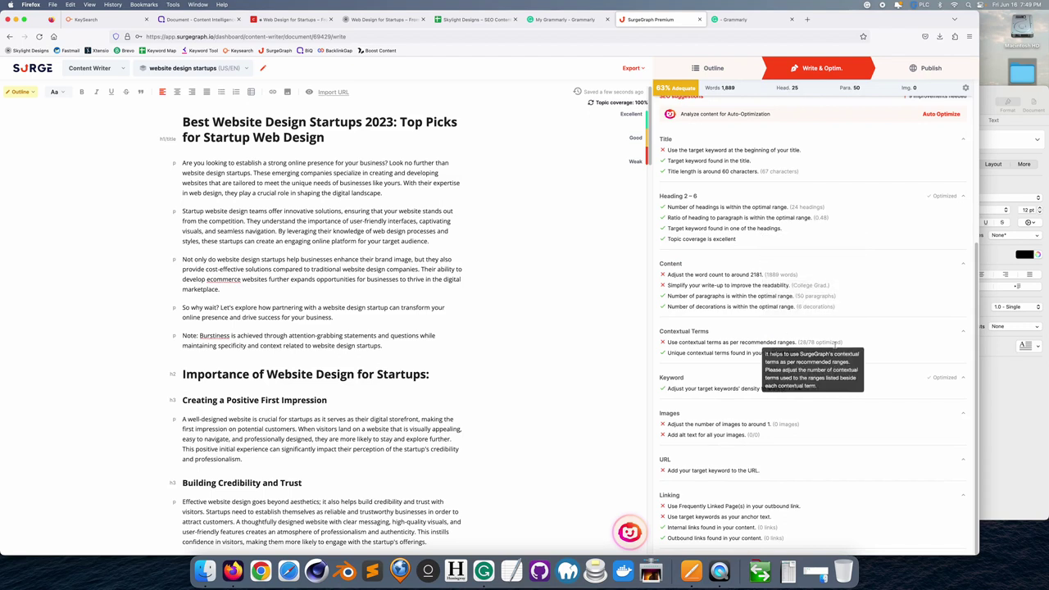
scroll(855, 340, up, 1)
scroll(855, 340, down, 1)
scroll(855, 340, up, 3)
scroll(856, 340, up, 3)
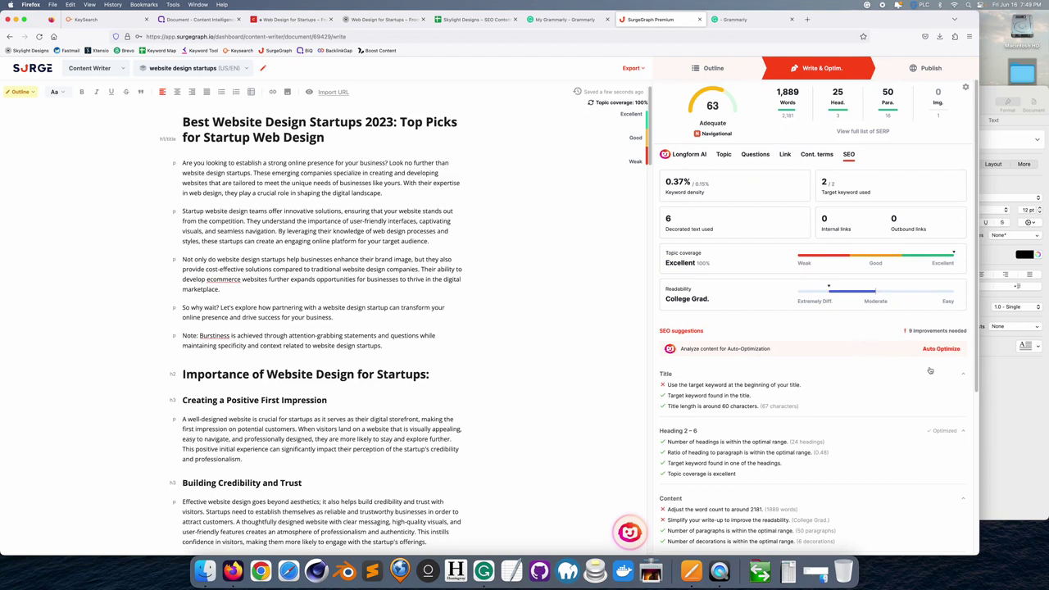
scroll(879, 355, down, 2)
scroll(880, 355, down, 3)
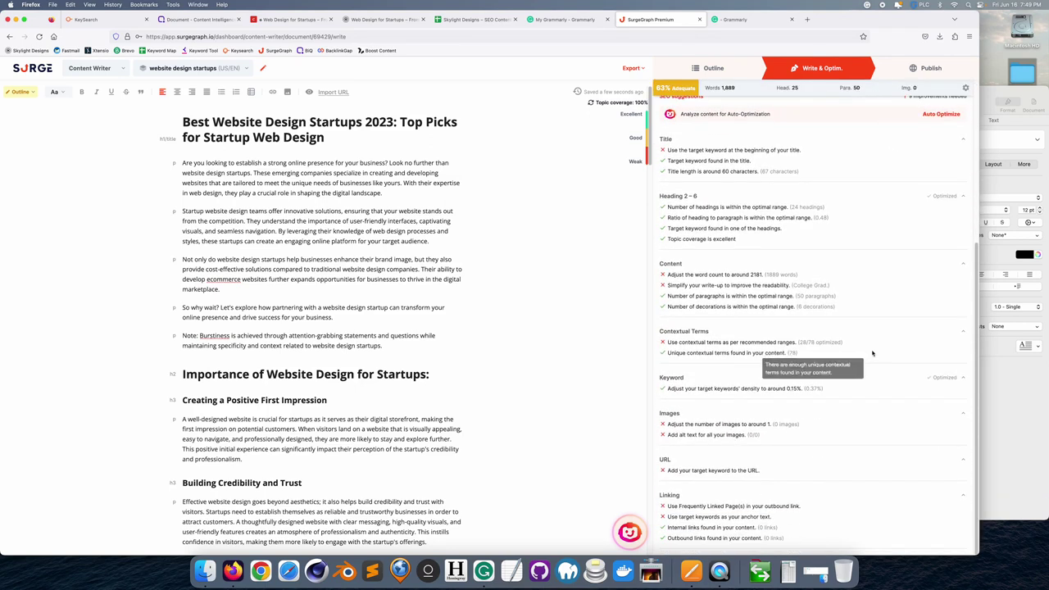
scroll(872, 353, up, 2)
scroll(871, 354, up, 1)
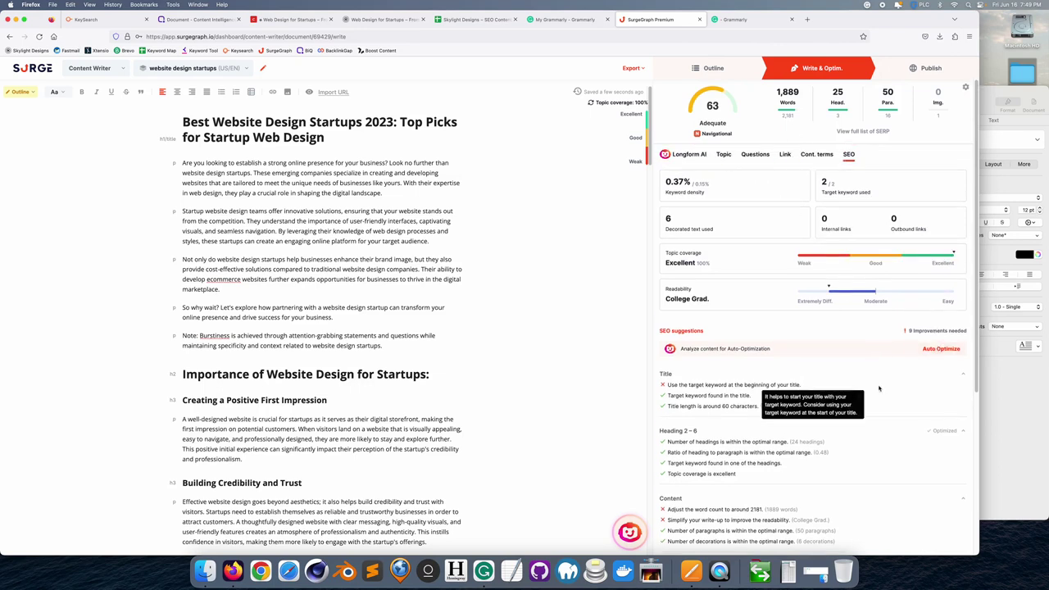
scroll(881, 385, down, 5)
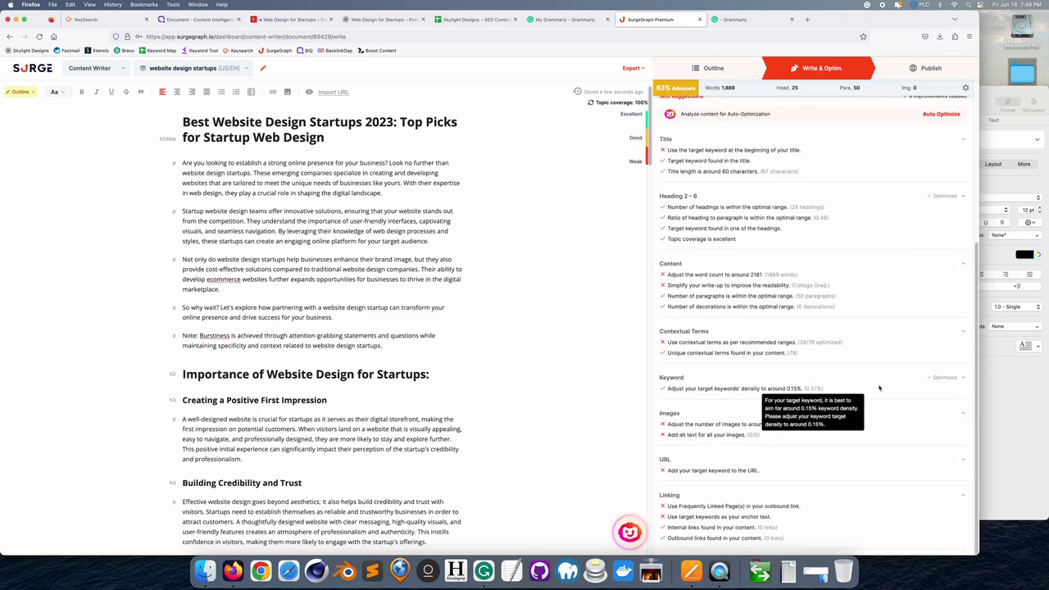
scroll(879, 388, up, 5)
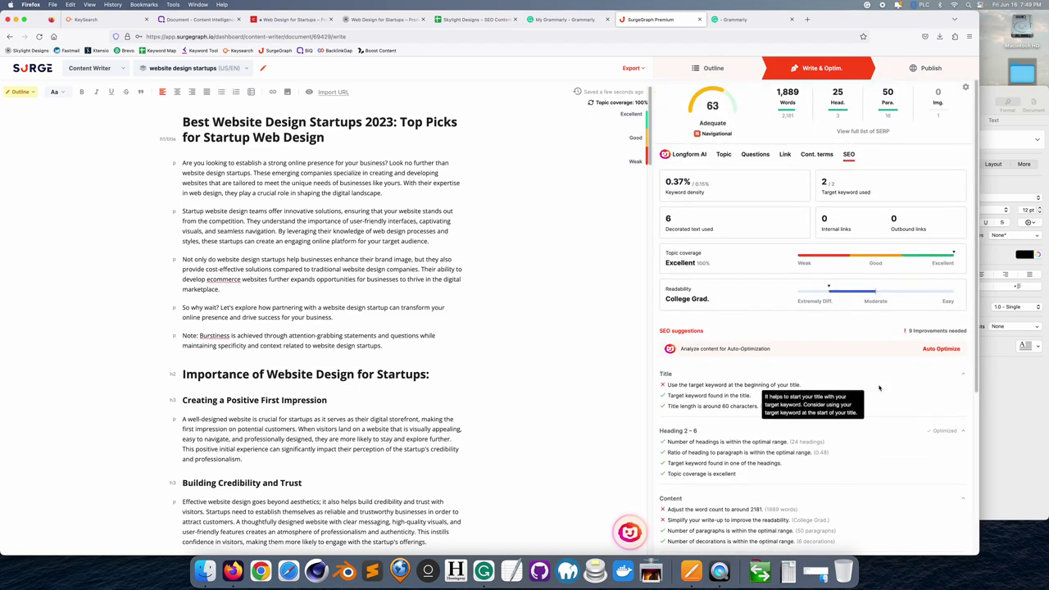
- Browse the Cont. terms, Link, Questions, Topic and Longform AI tabs, then rerun Auto Optimize
click(816, 154)
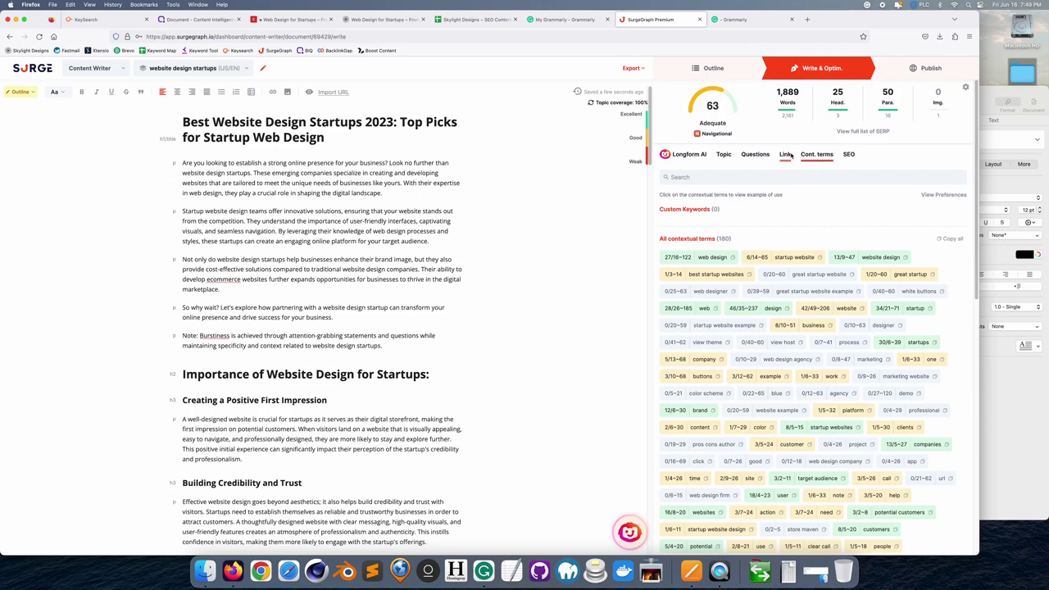
click(789, 155)
click(755, 155)
click(727, 155)
click(689, 155)
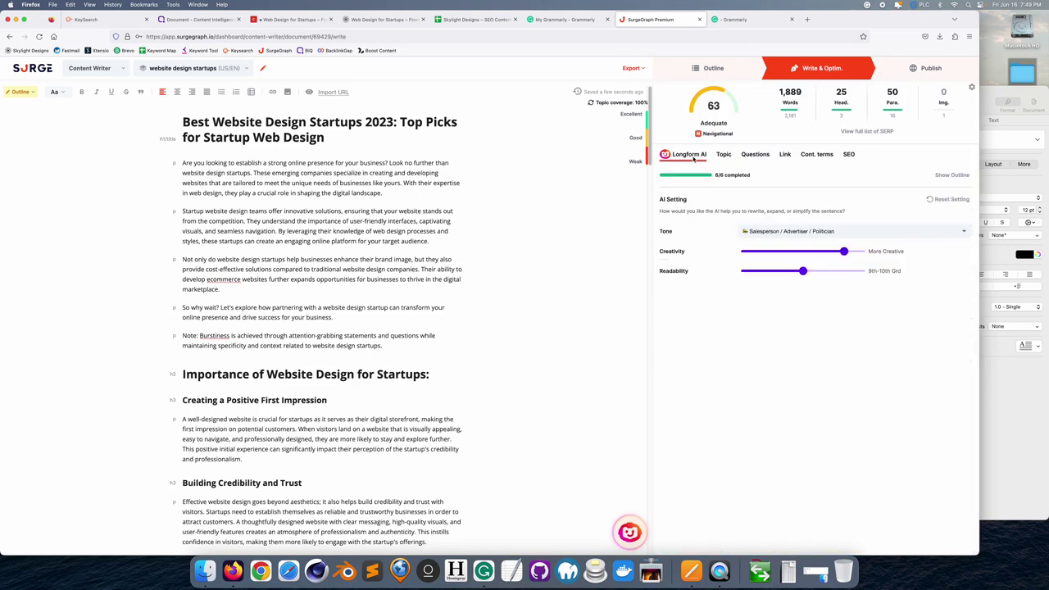
click(849, 155)
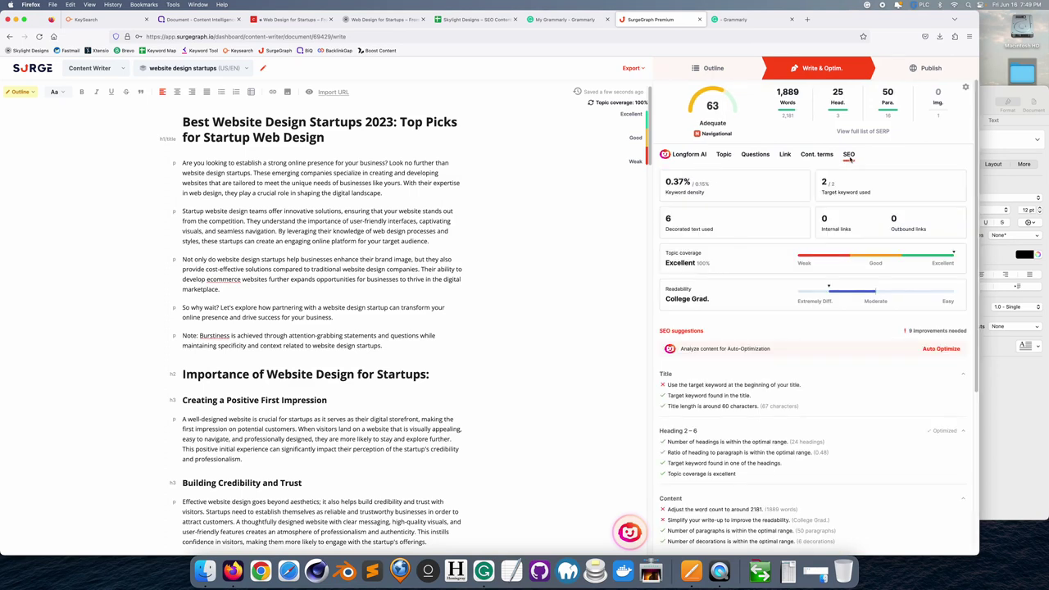
scroll(790, 319, down, 5)
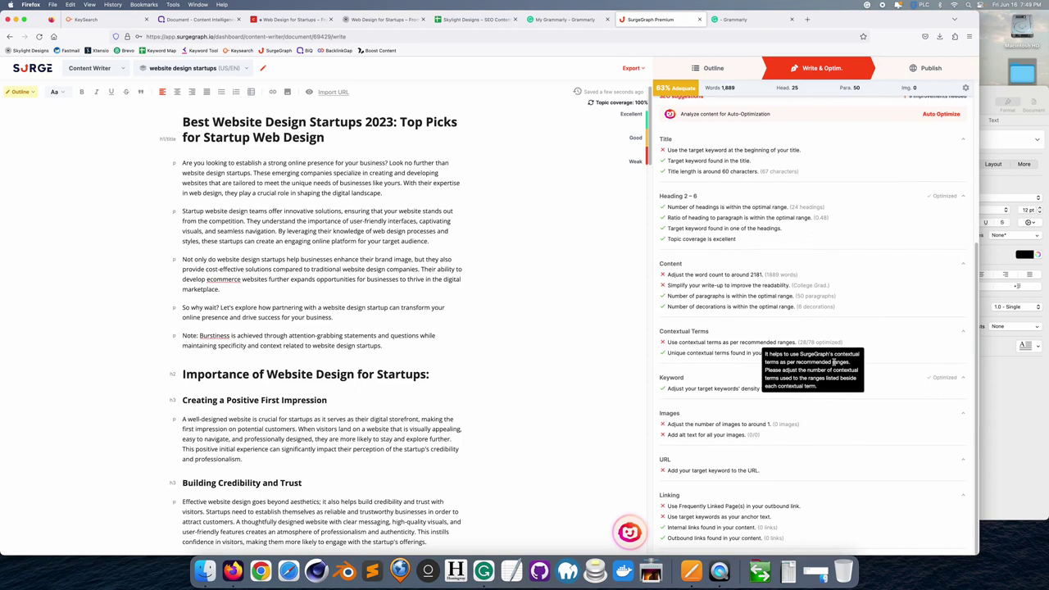
scroll(749, 458, up, 5)
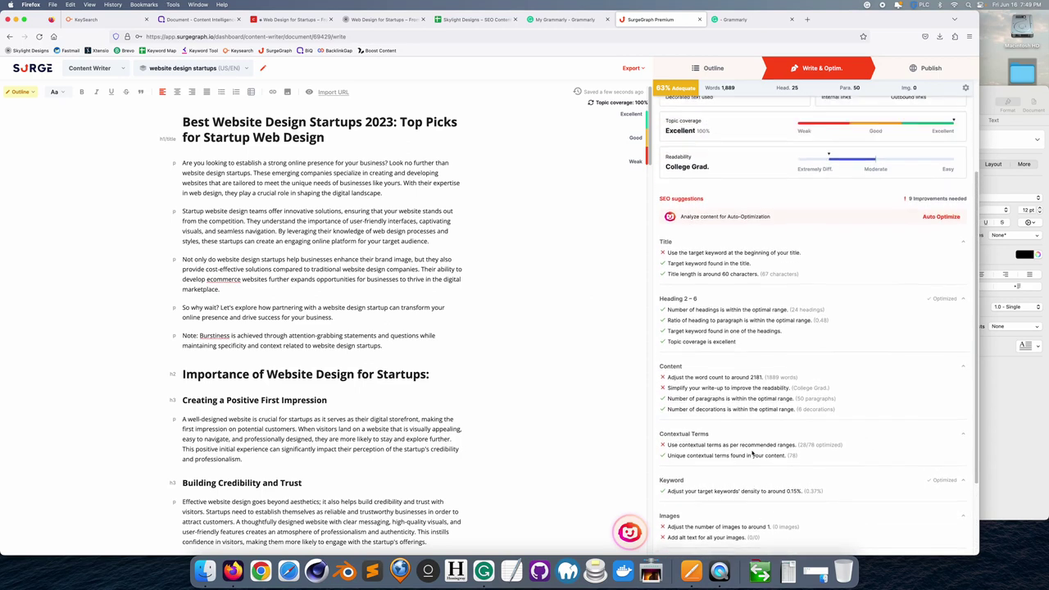
click(930, 314)
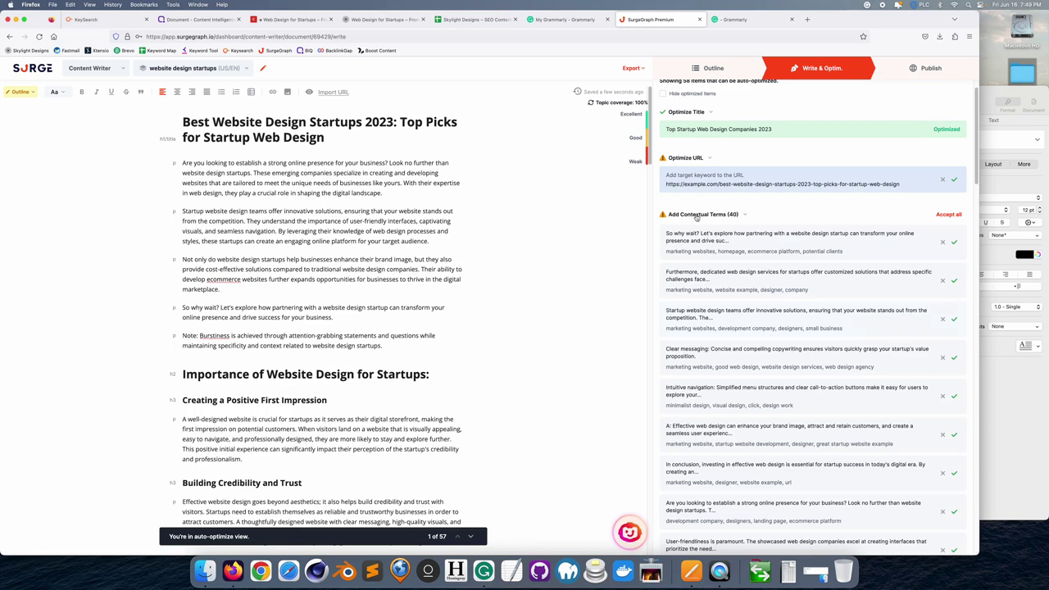
- Accept all contextual terms and text decorations, leaving the article at 69 Adequate with 8 improvements
click(949, 215)
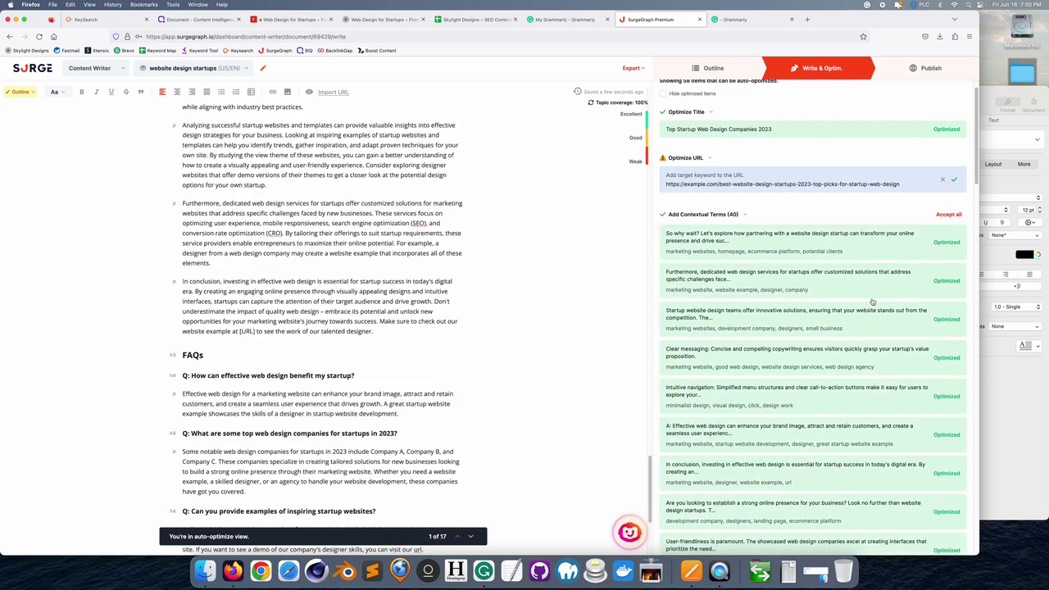
scroll(870, 313, down, 2)
scroll(871, 314, down, 5)
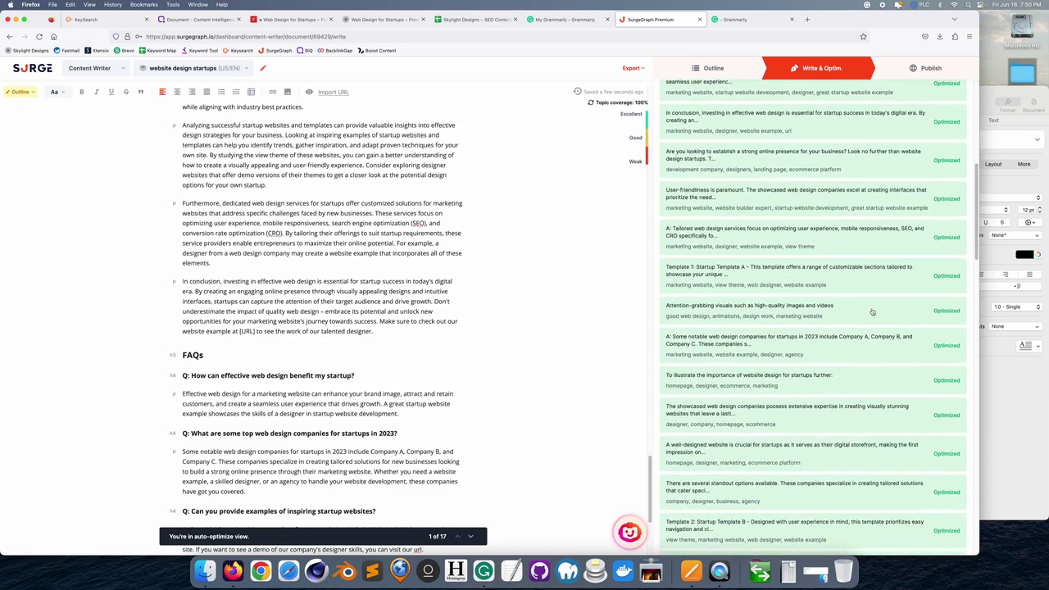
drag(981, 226, 981, 498)
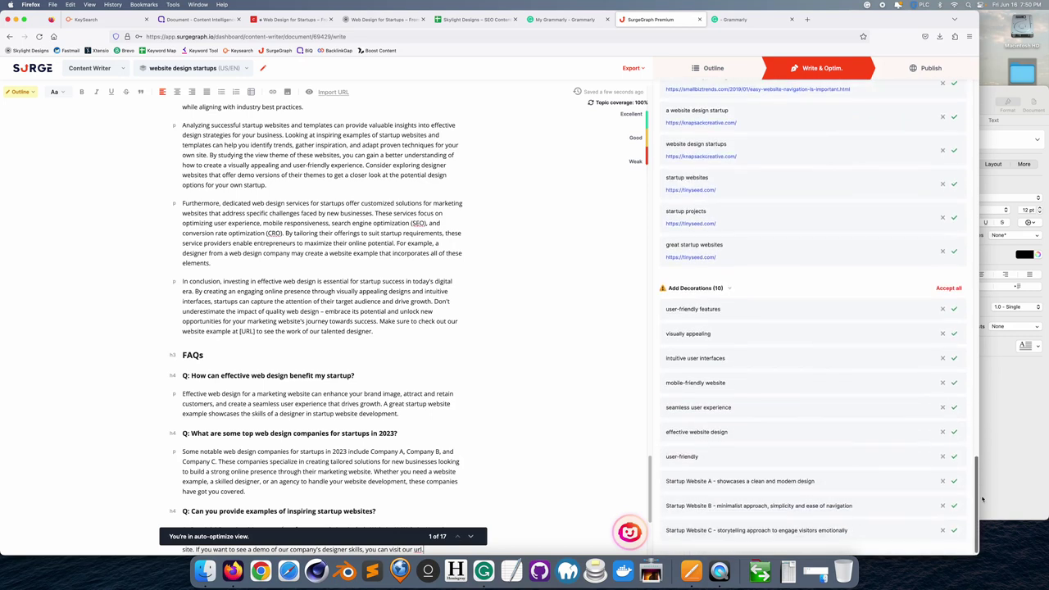
click(948, 289)
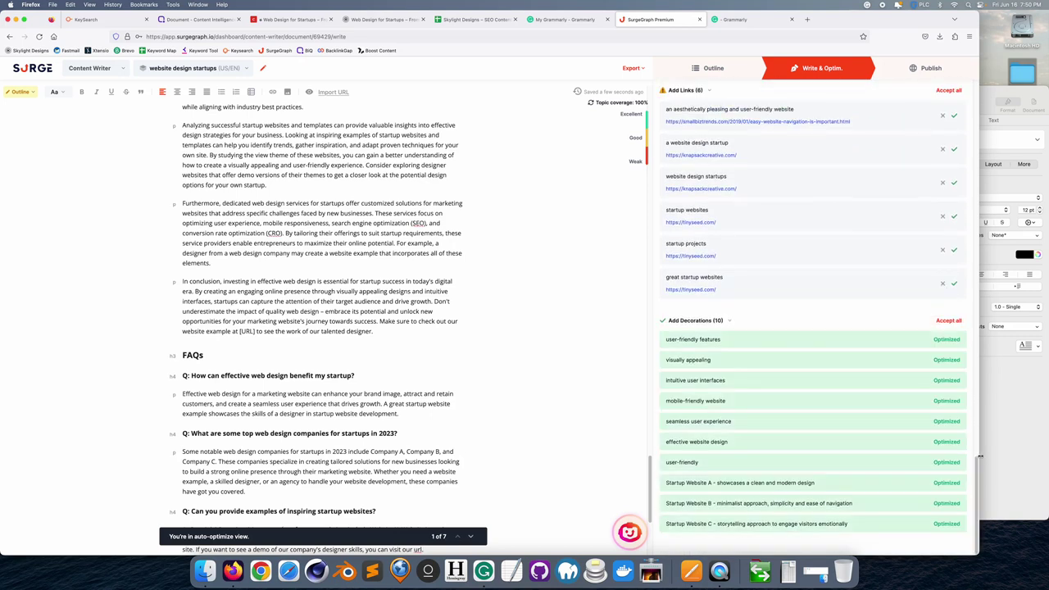
drag(980, 456, 983, 90)
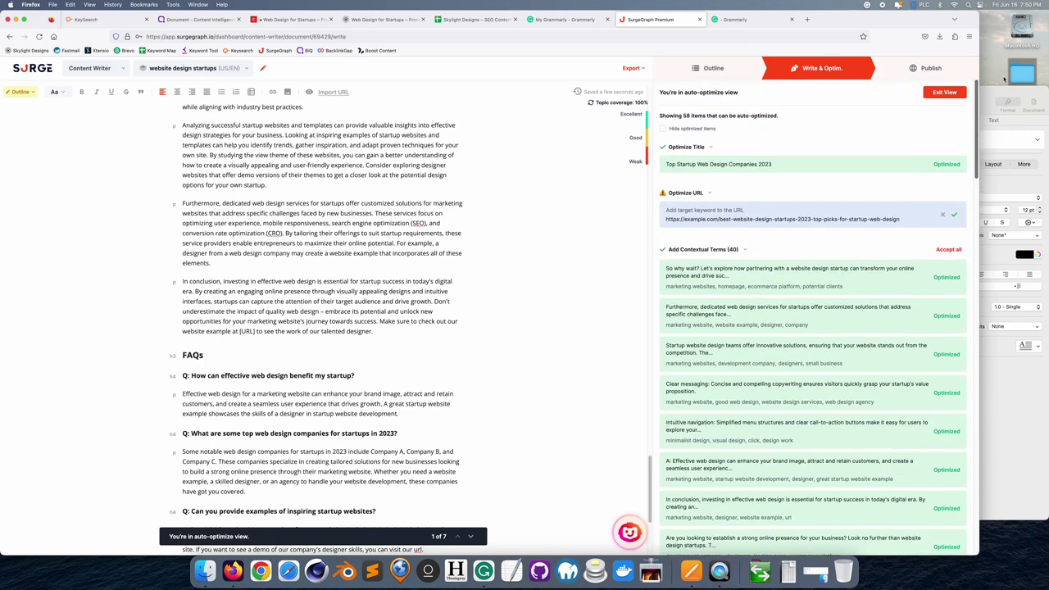
click(952, 95)
mouse_move(714, 110)
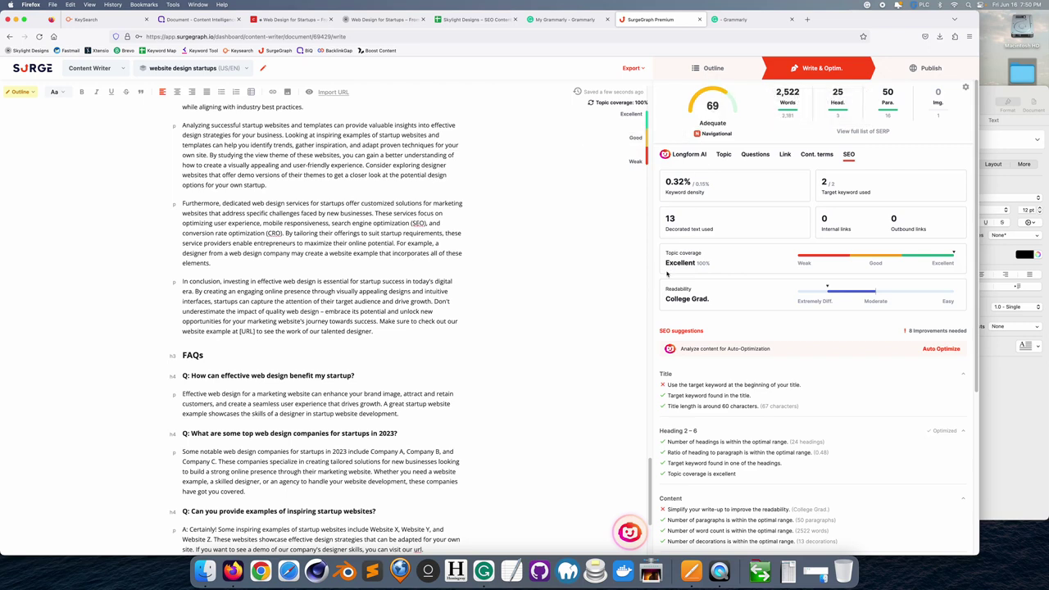
scroll(315, 283, up, 15)
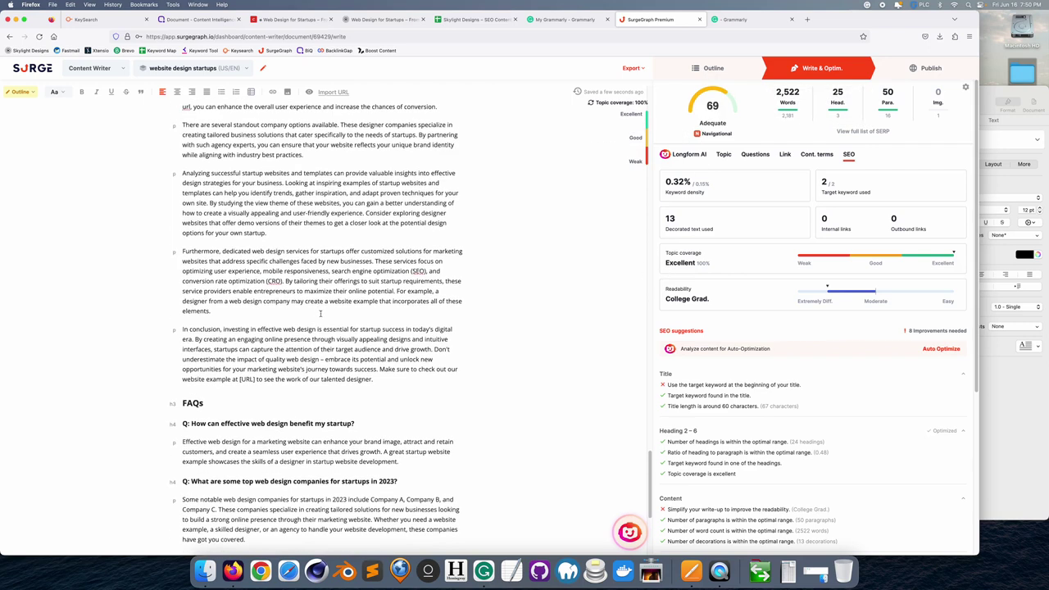
- Select the whole SurgeGraph article and bring up the empty Untitled Grammarly document
scroll(325, 320, up, 1)
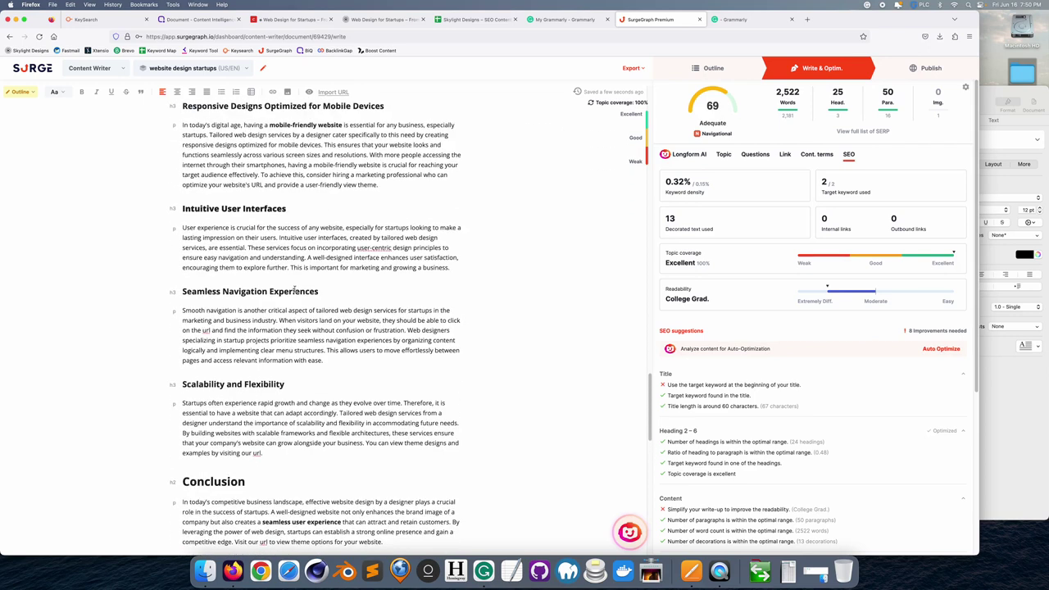
key(super+a)
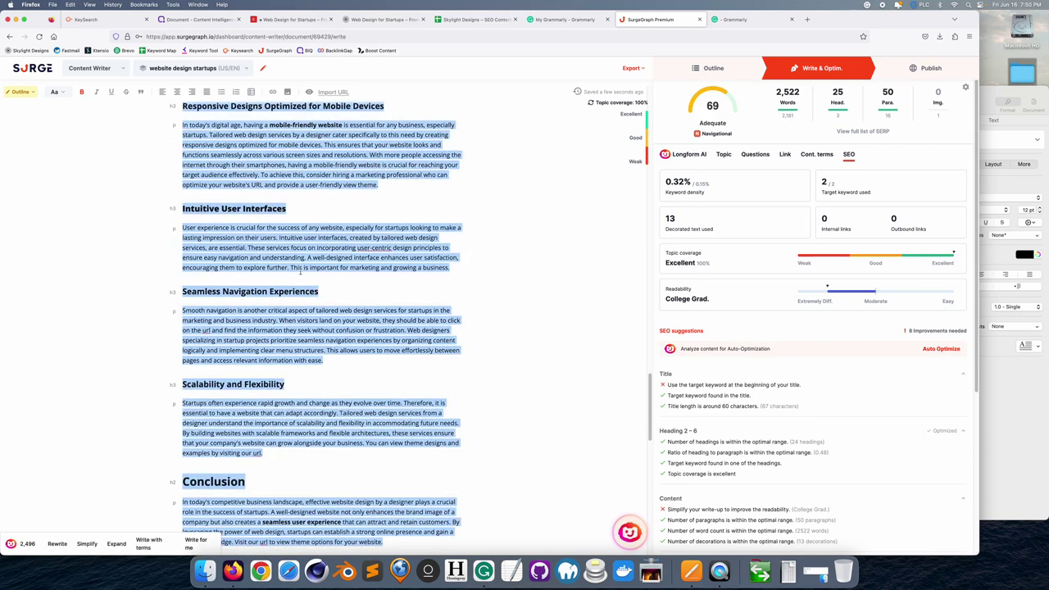
click(565, 19)
click(737, 19)
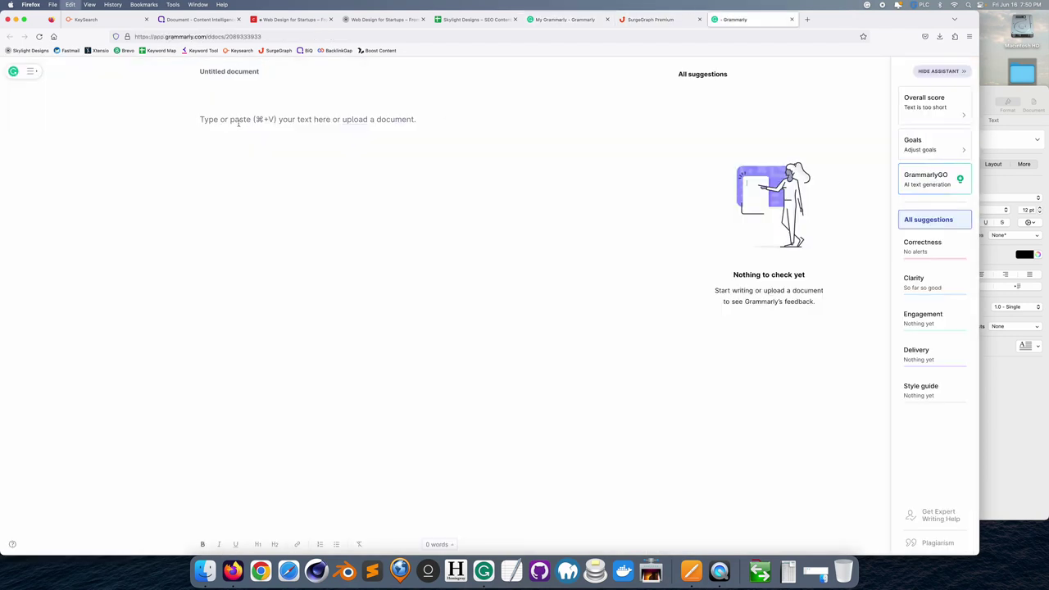
- Paste the 2,462-word article into Grammarly and set goals to Convince intent and Neutral formality
key(super+v)
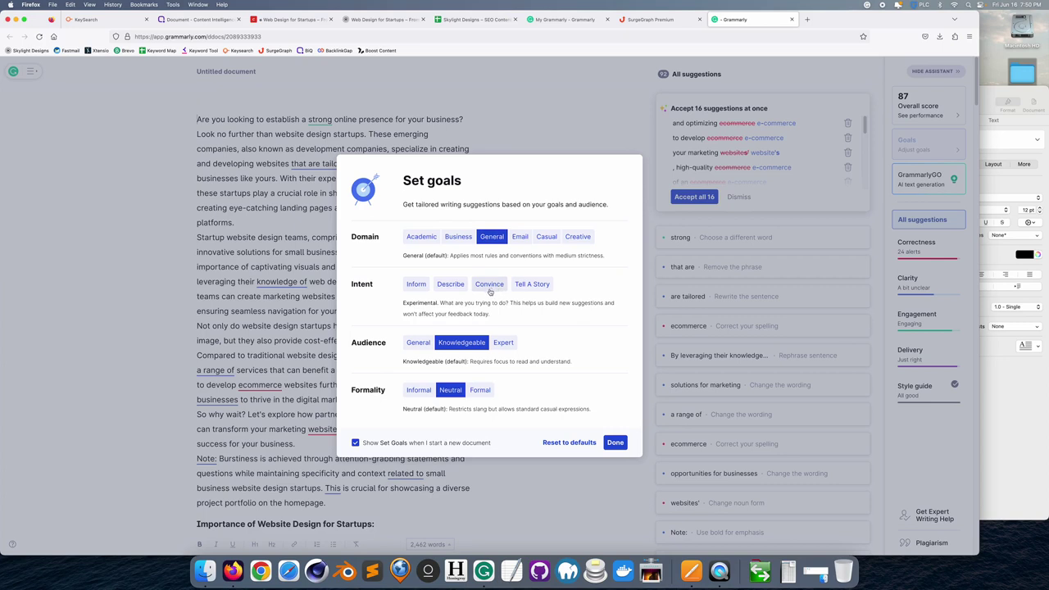
click(489, 289)
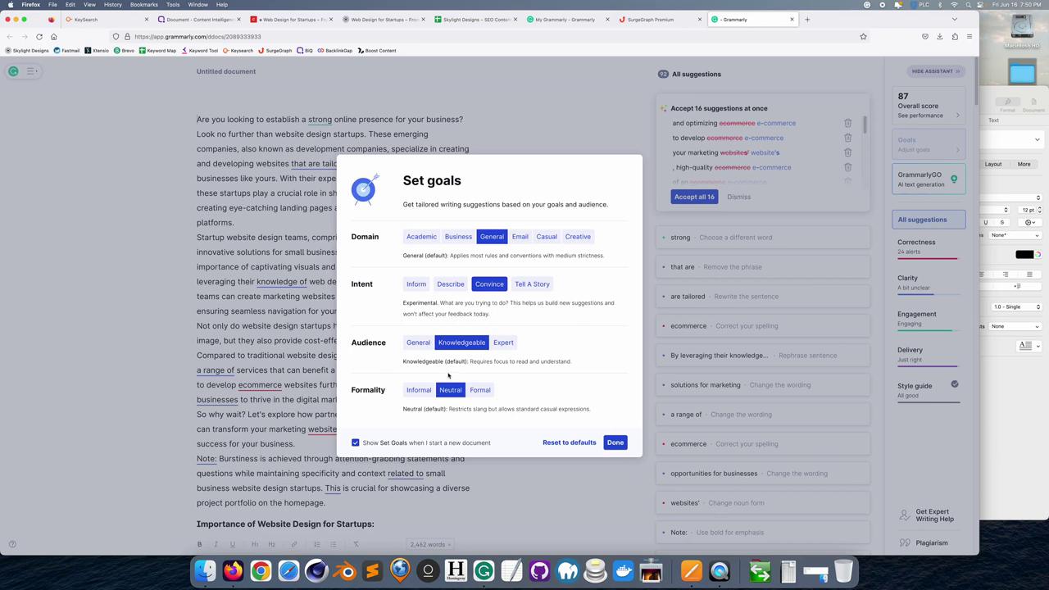
click(449, 392)
click(616, 443)
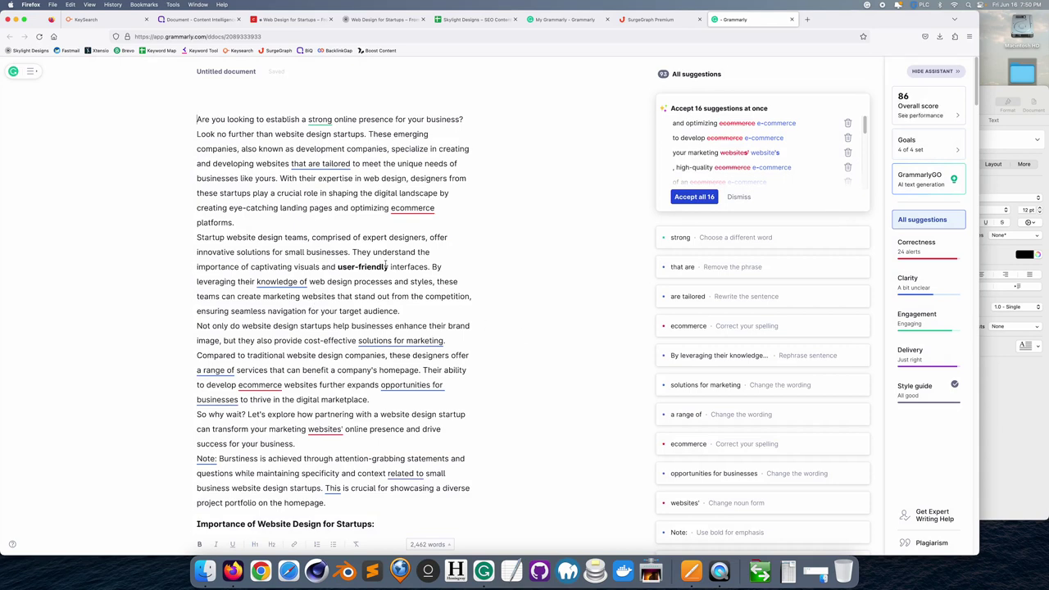
- Accept all 16 Grammarly corrections for a score of 88, select the article, and launch Hemingway Editor
click(702, 197)
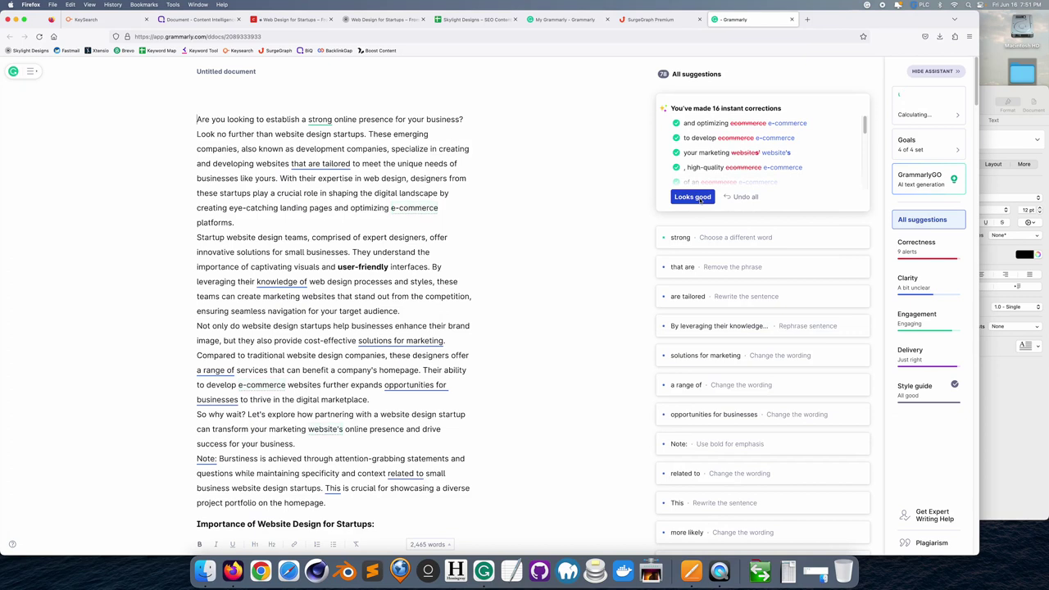
click(701, 197)
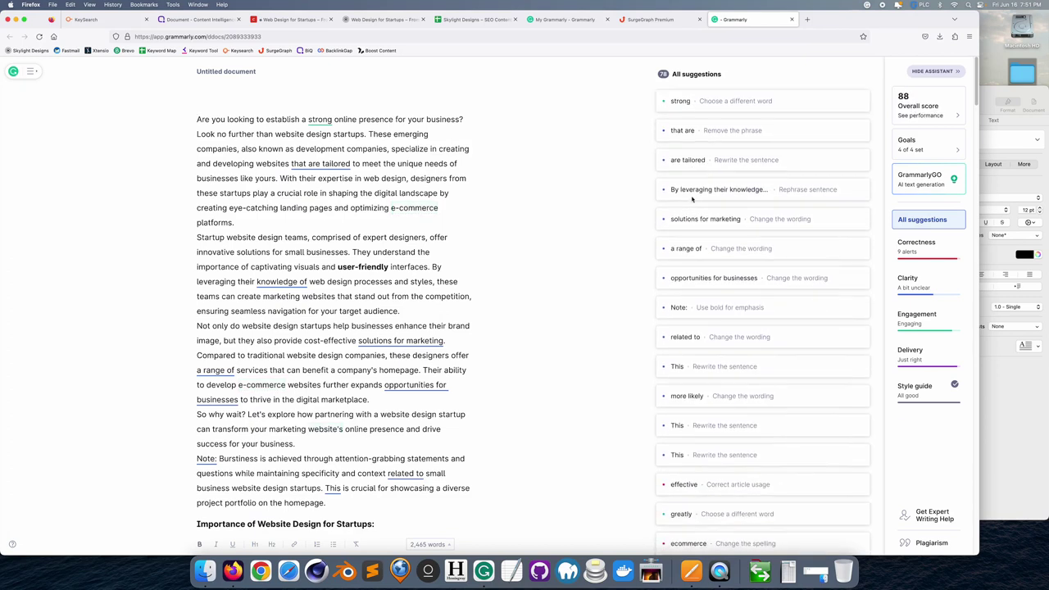
scroll(714, 250, down, 15)
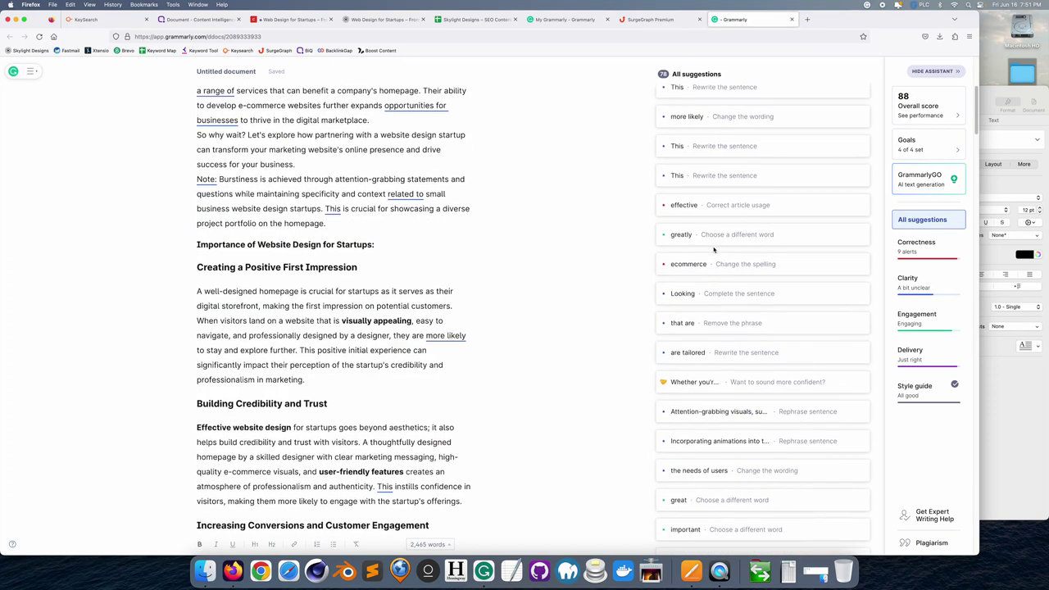
scroll(418, 268, up, 15)
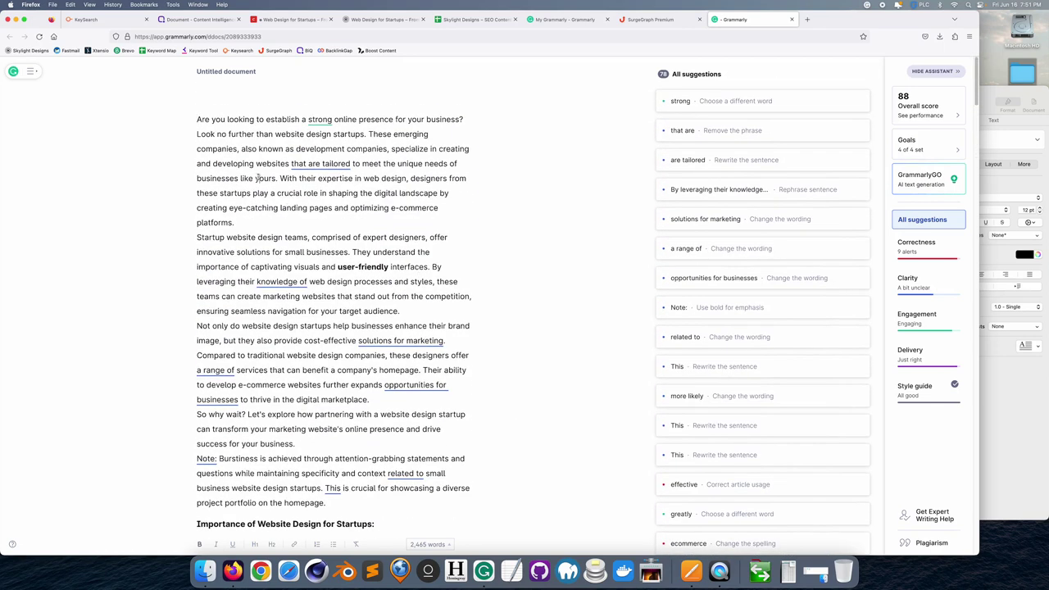
key(super+a)
key(ctrl+c)
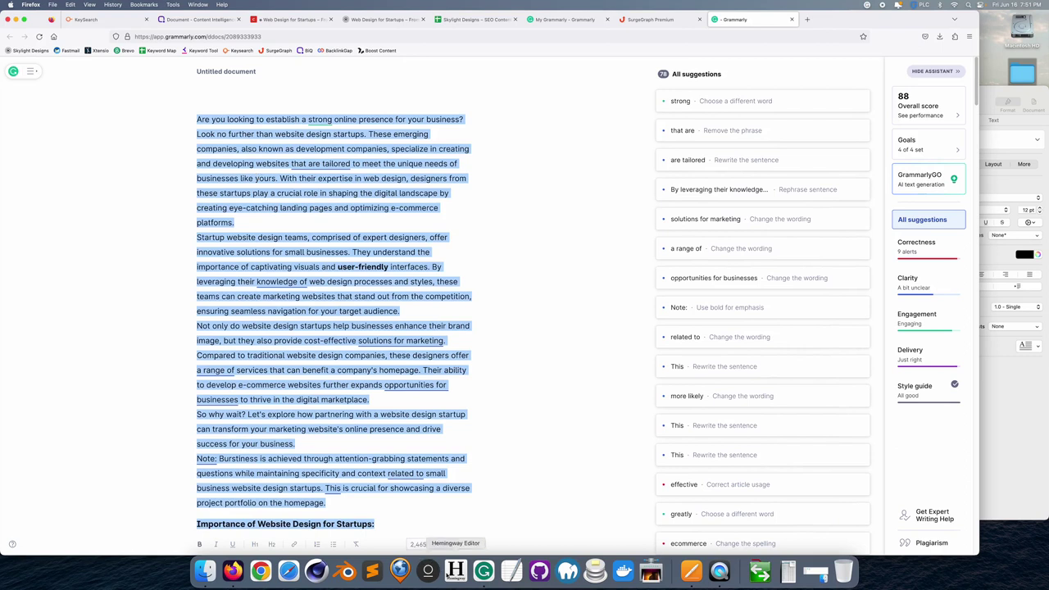
click(455, 569)
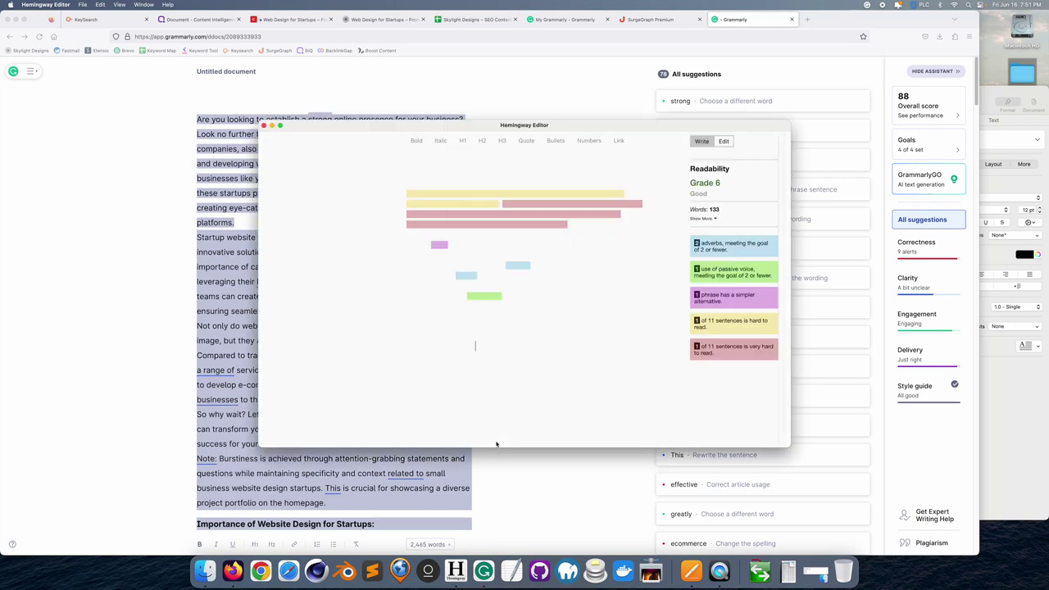
- Replace Hemingway's sample text with the pasted 2,472-word article and enlarge the window
key(super+a)
key(BackSpace)
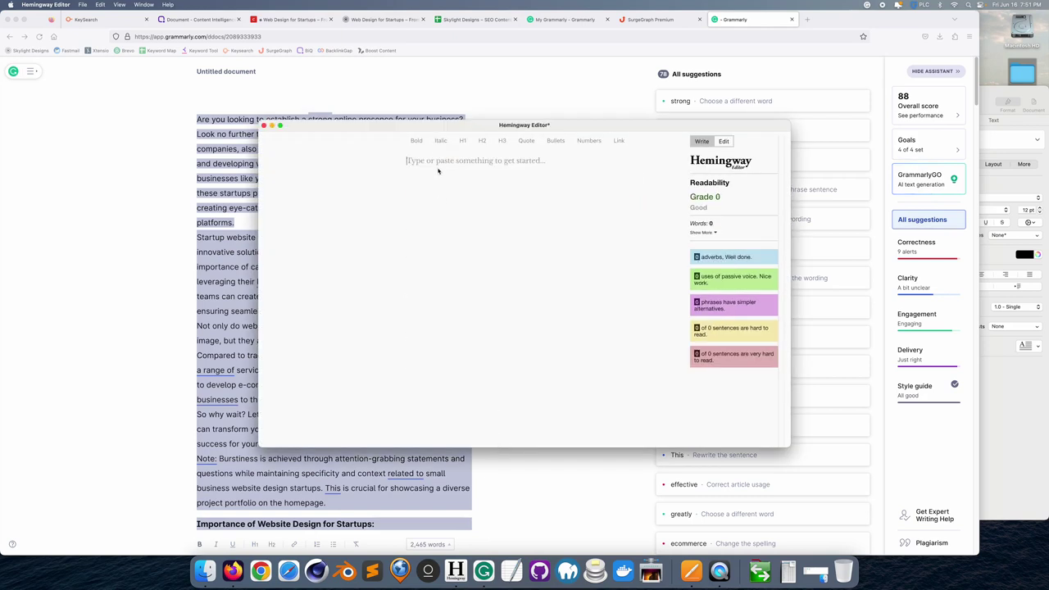
drag(431, 125, 419, 101)
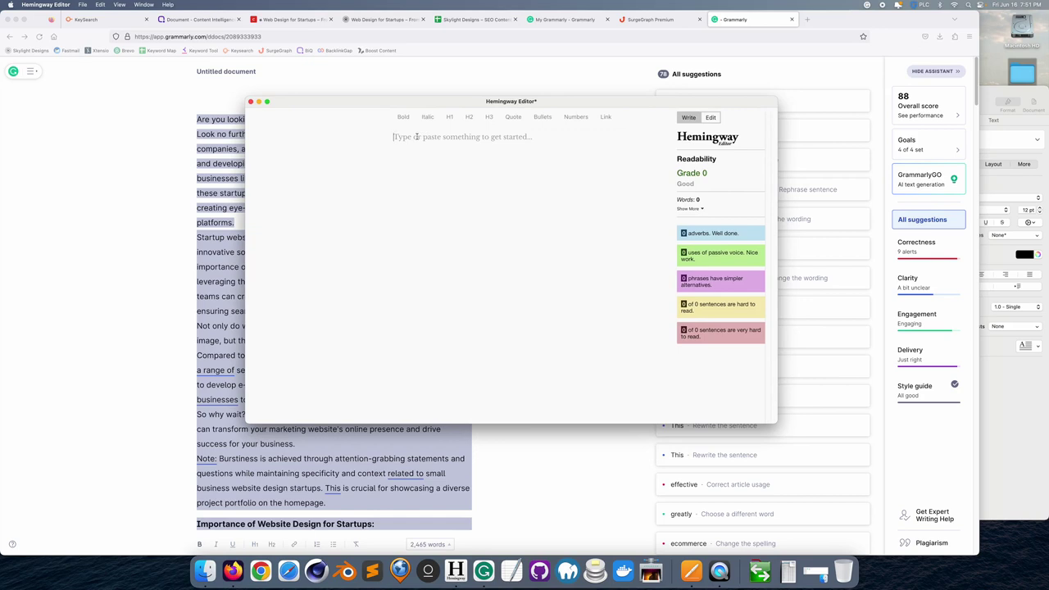
key(super+v)
drag(775, 423, 910, 529)
drag(518, 104, 444, 67)
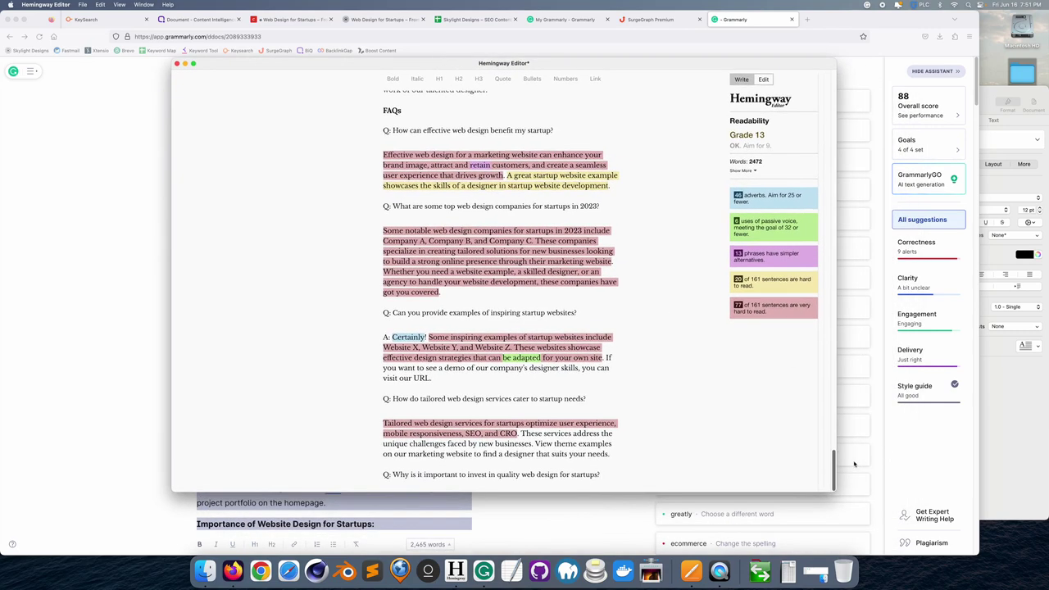
drag(833, 471, 845, 72)
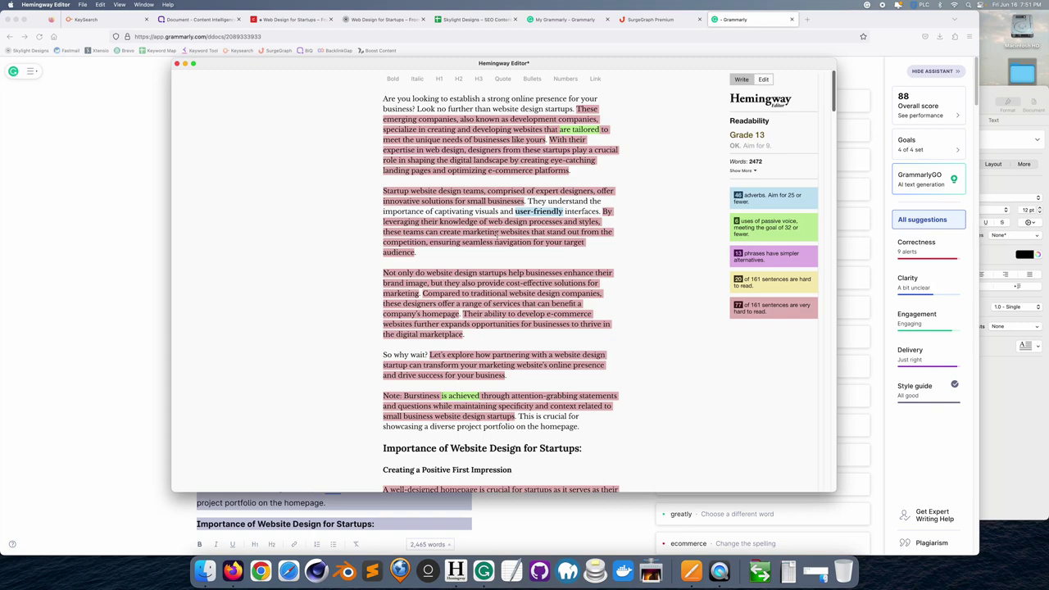
- Review the Grade 13 article down to the Conclusion, then switch Hemingway to Write mode
scroll(505, 313, down, 15)
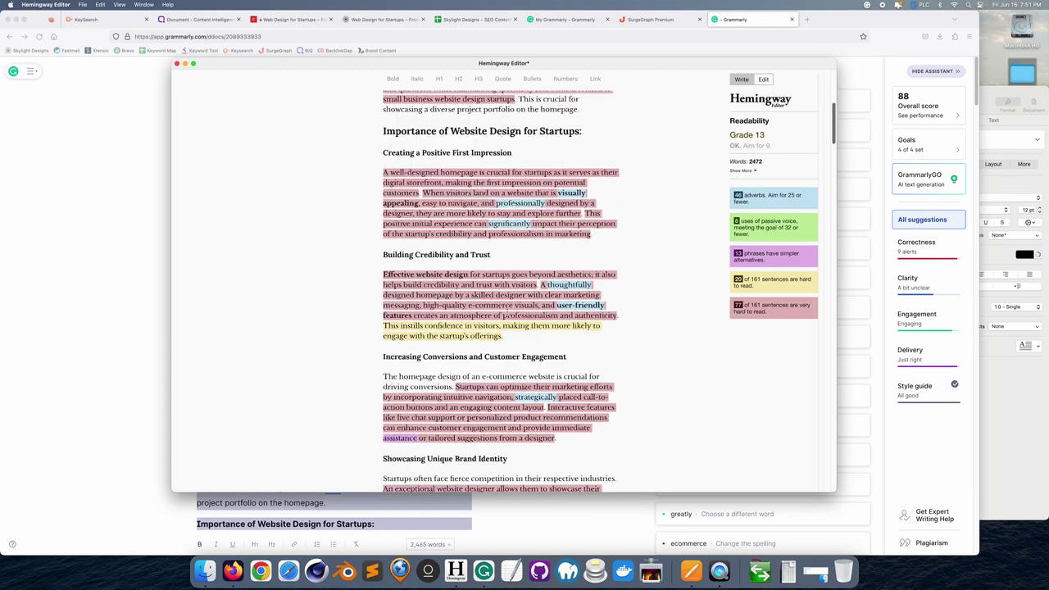
scroll(506, 313, down, 15)
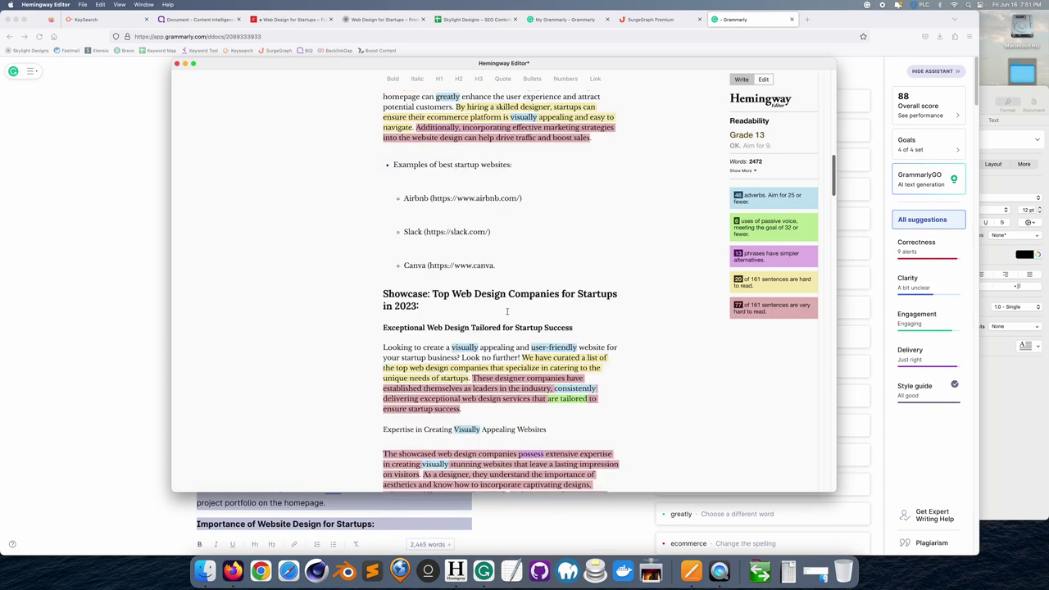
scroll(505, 311, down, 15)
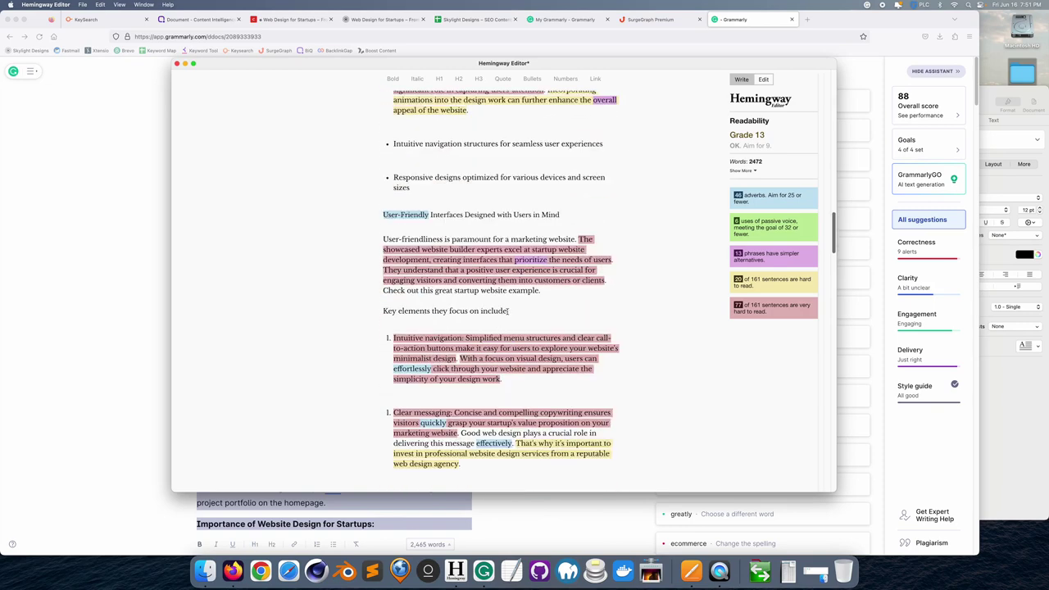
scroll(505, 312, down, 10)
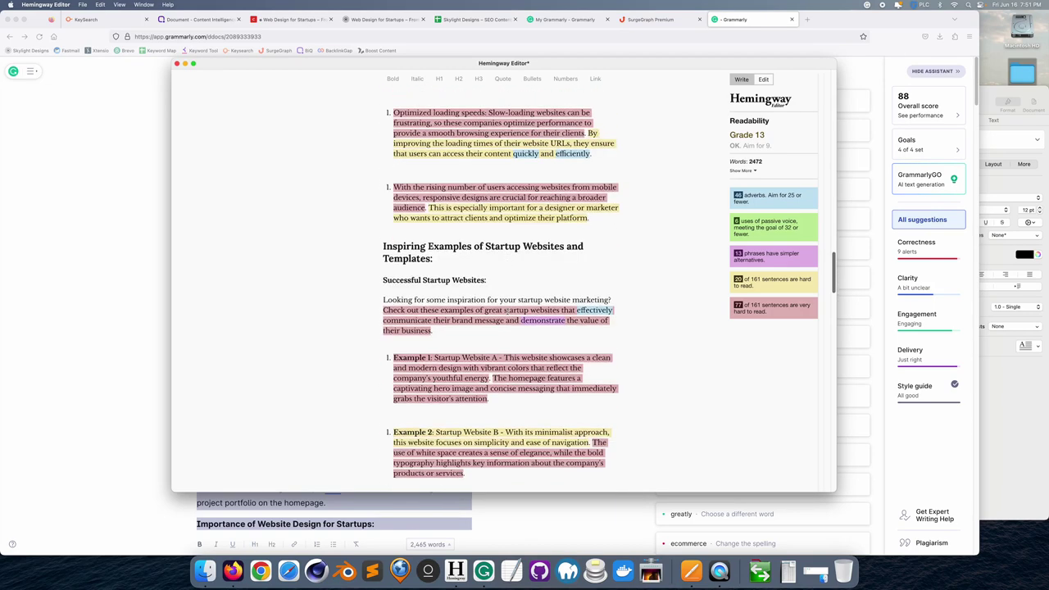
scroll(507, 312, down, 8)
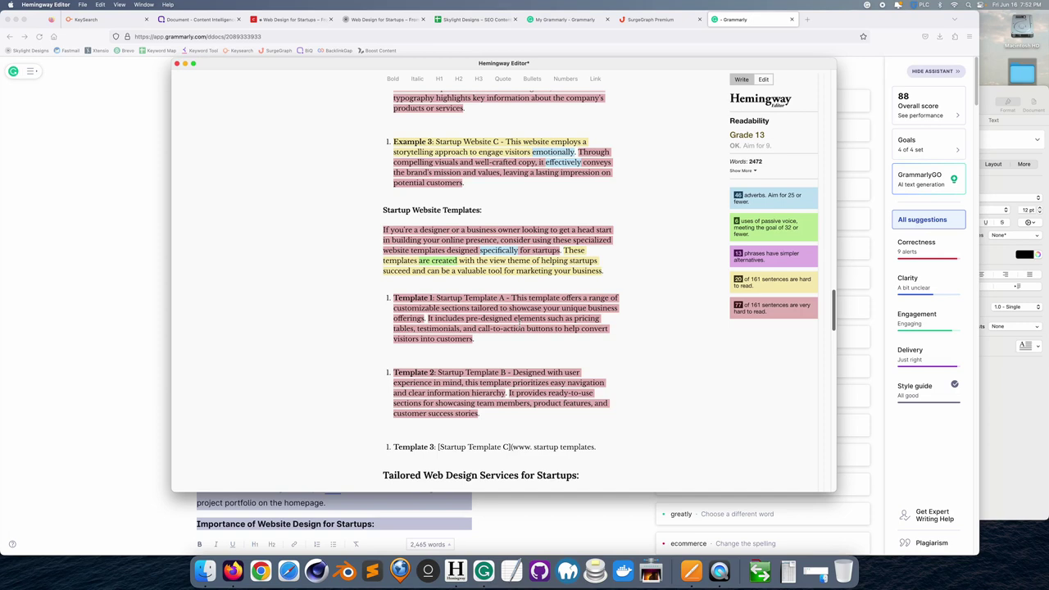
scroll(519, 324, down, 10)
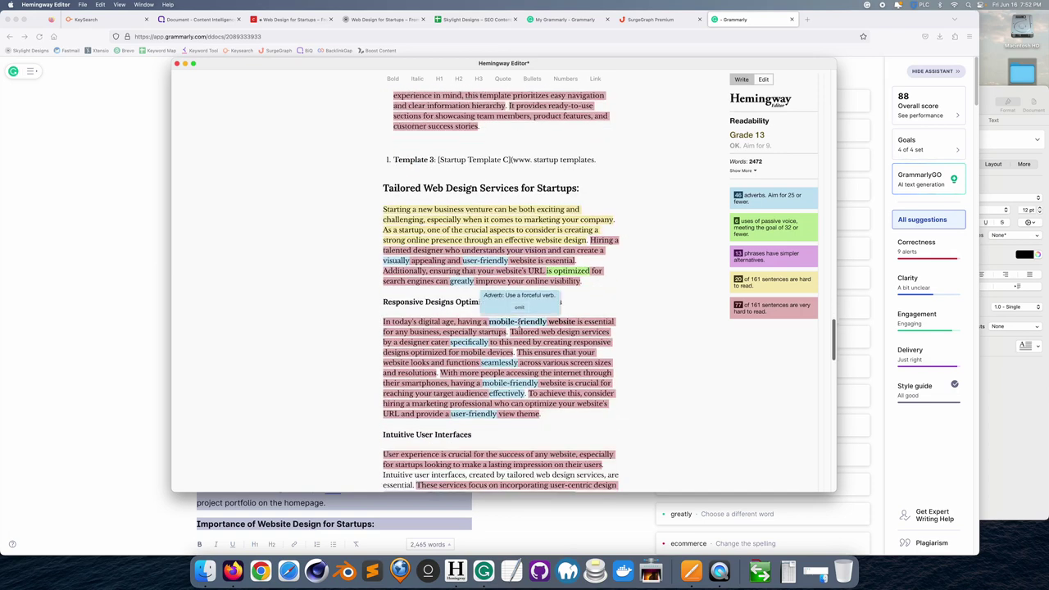
scroll(518, 323, down, 2)
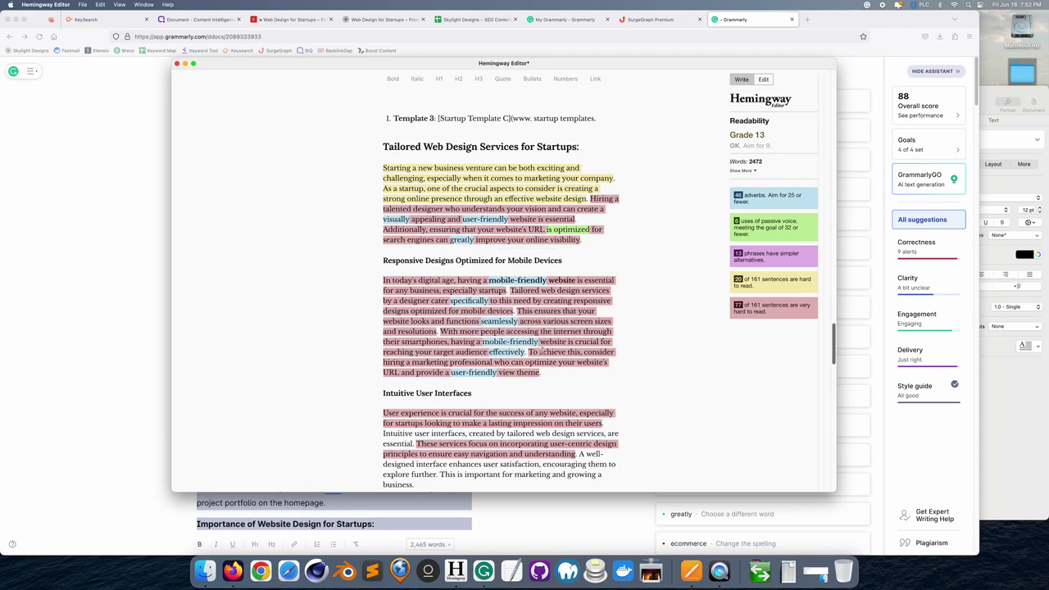
scroll(473, 331, down, 10)
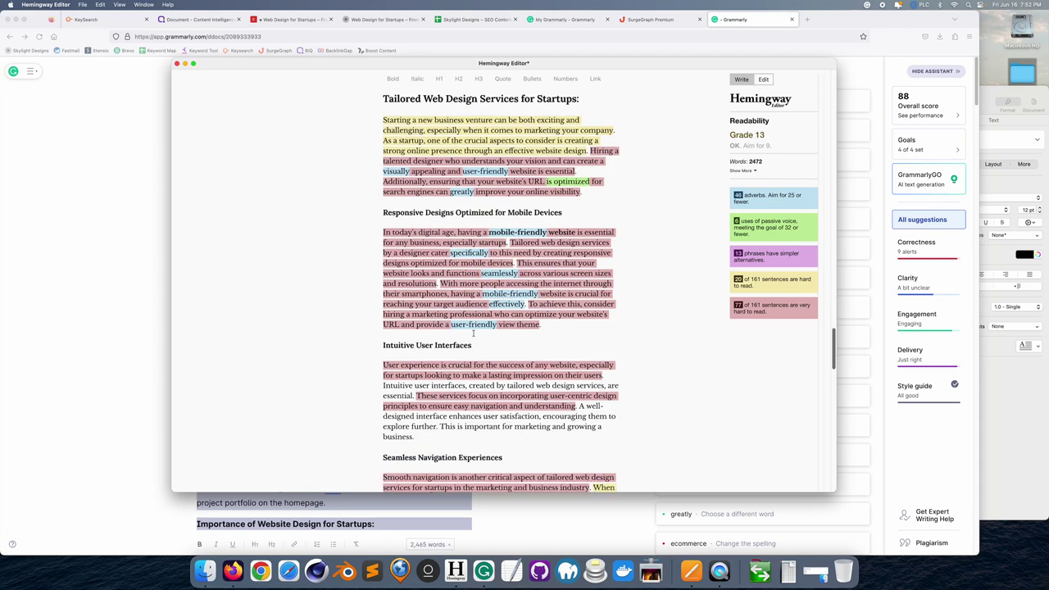
scroll(472, 328, down, 14)
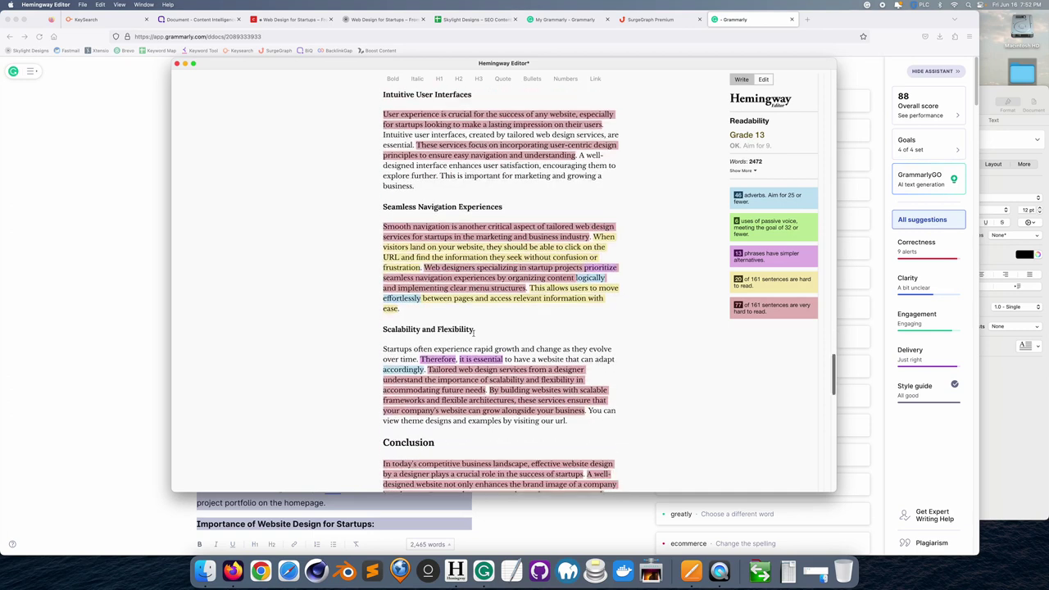
scroll(474, 331, down, 3)
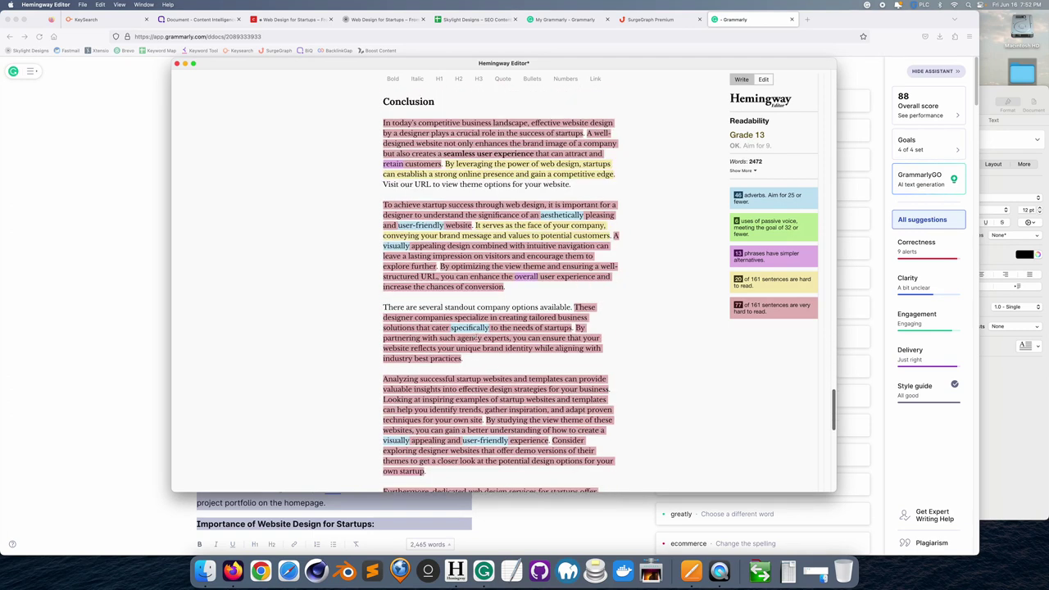
click(741, 79)
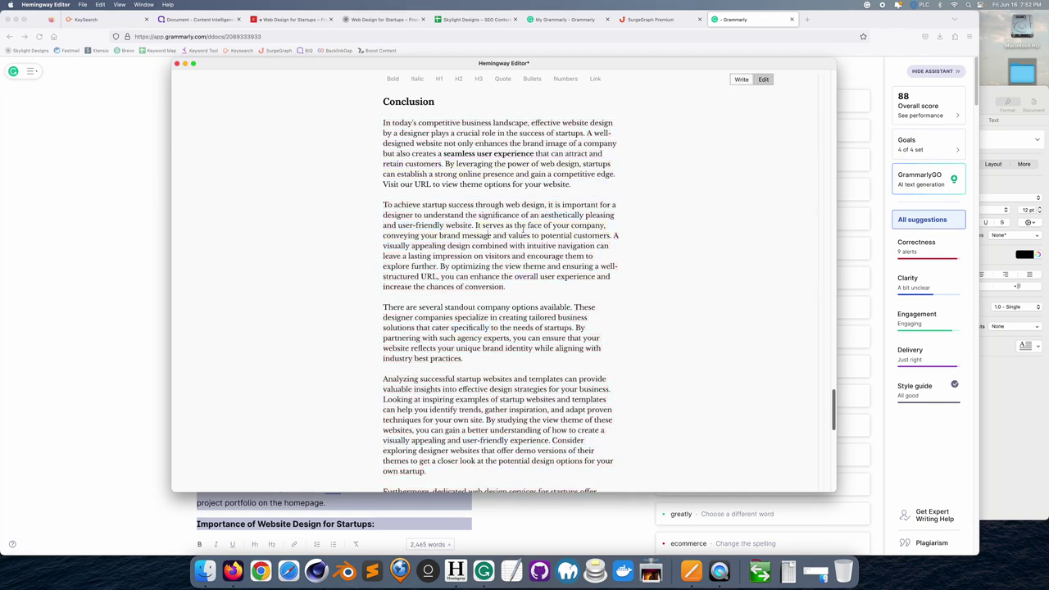
- Minimise Hemingway, close the startups post's live preview, and show BiQ's Content Intelligence documents
key(super+a)
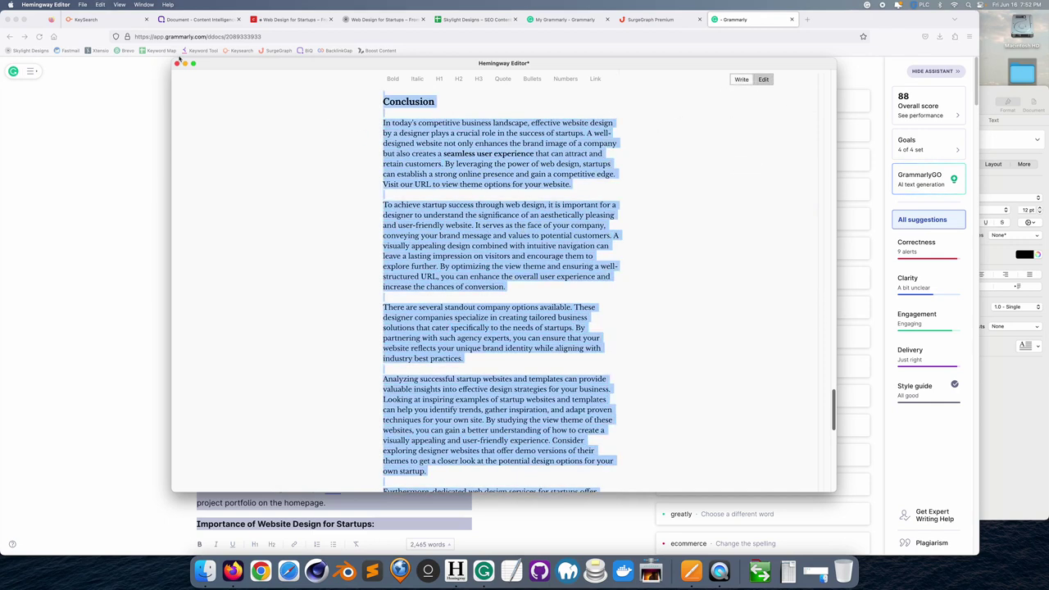
click(184, 64)
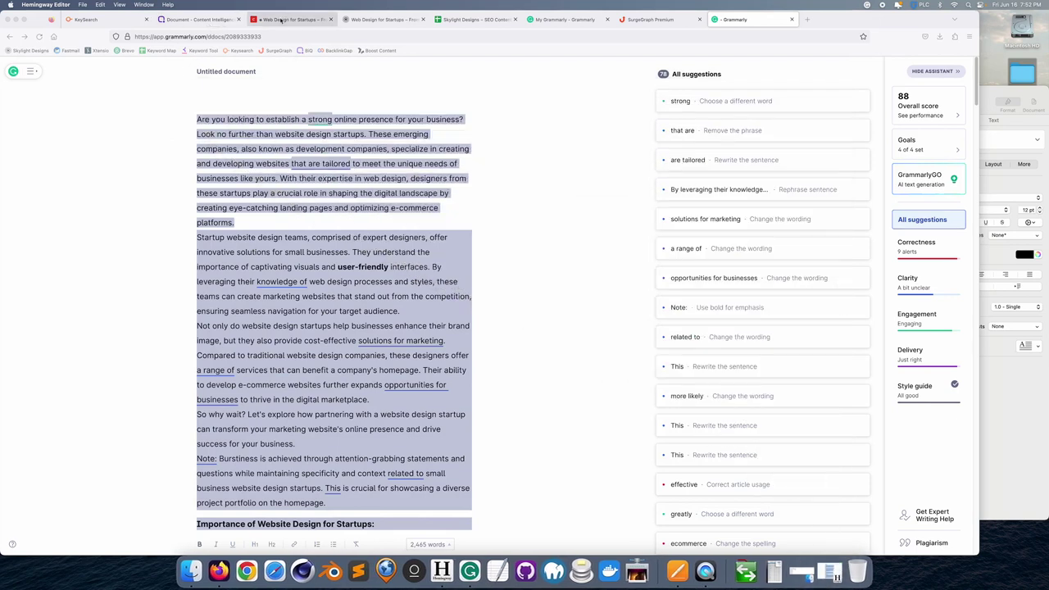
click(279, 19)
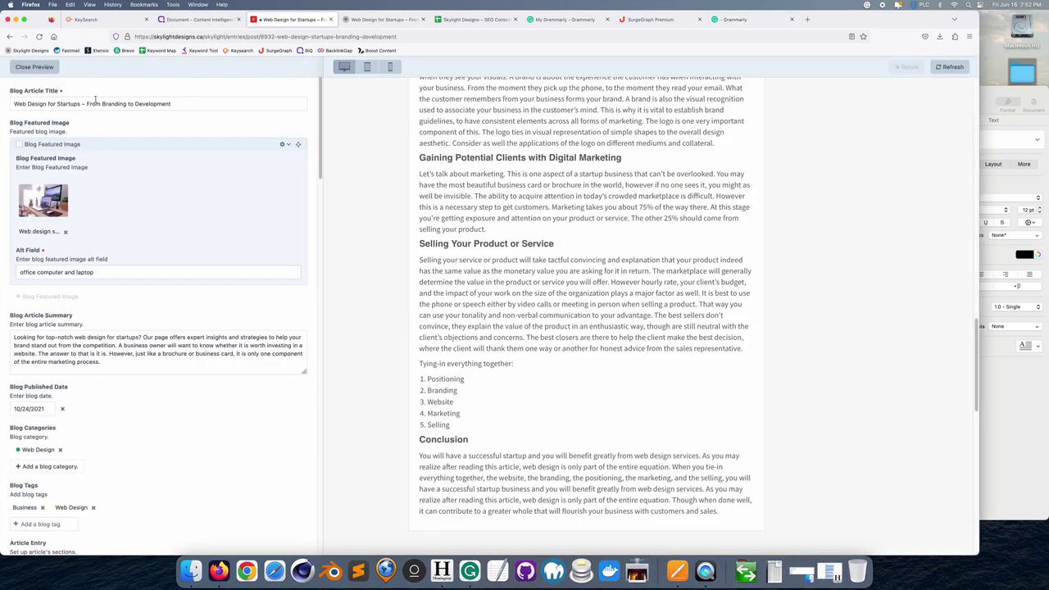
click(33, 66)
click(201, 19)
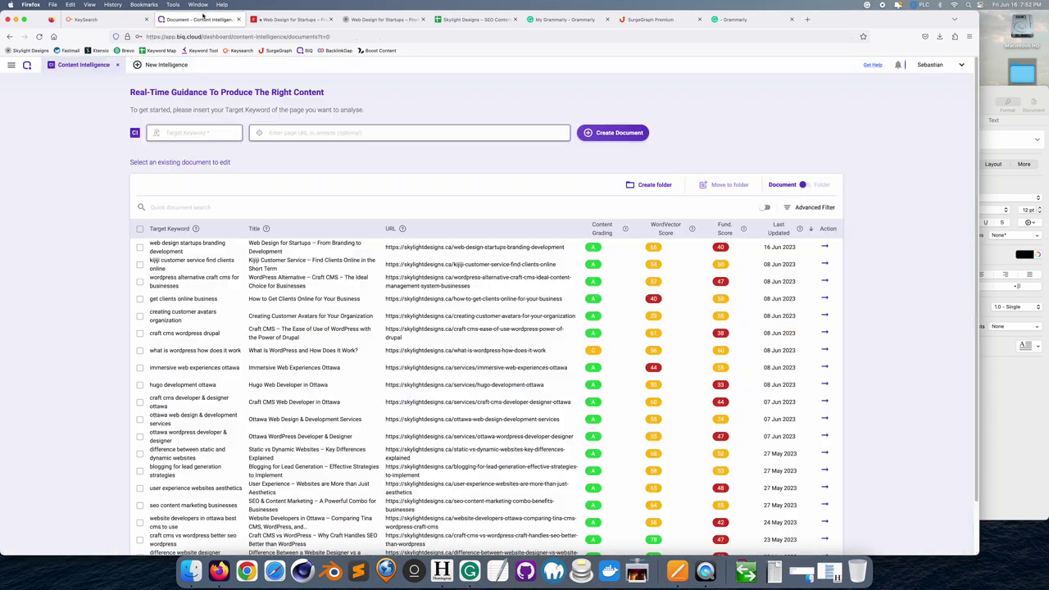
- Open the 'web design startups branding development' document in BiQ and inspect its analysis scores
click(200, 242)
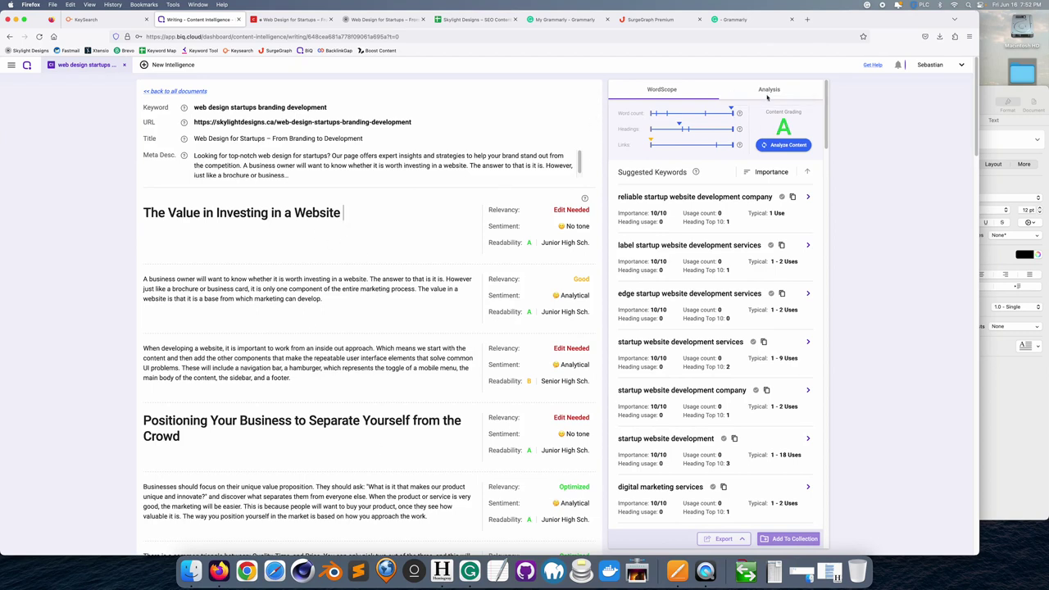
click(768, 92)
mouse_move(636, 124)
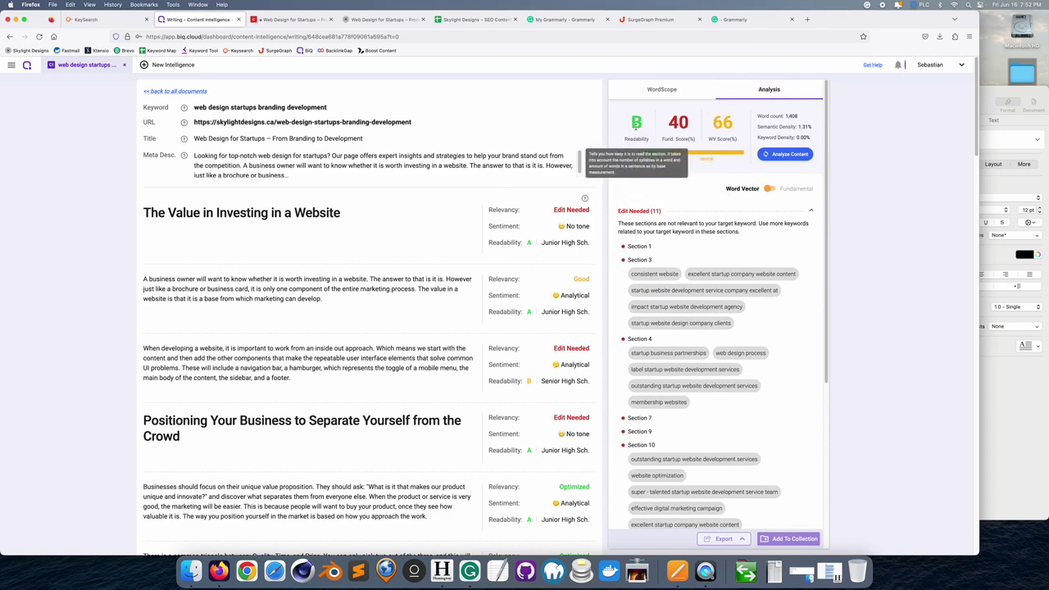
mouse_move(676, 140)
mouse_move(723, 137)
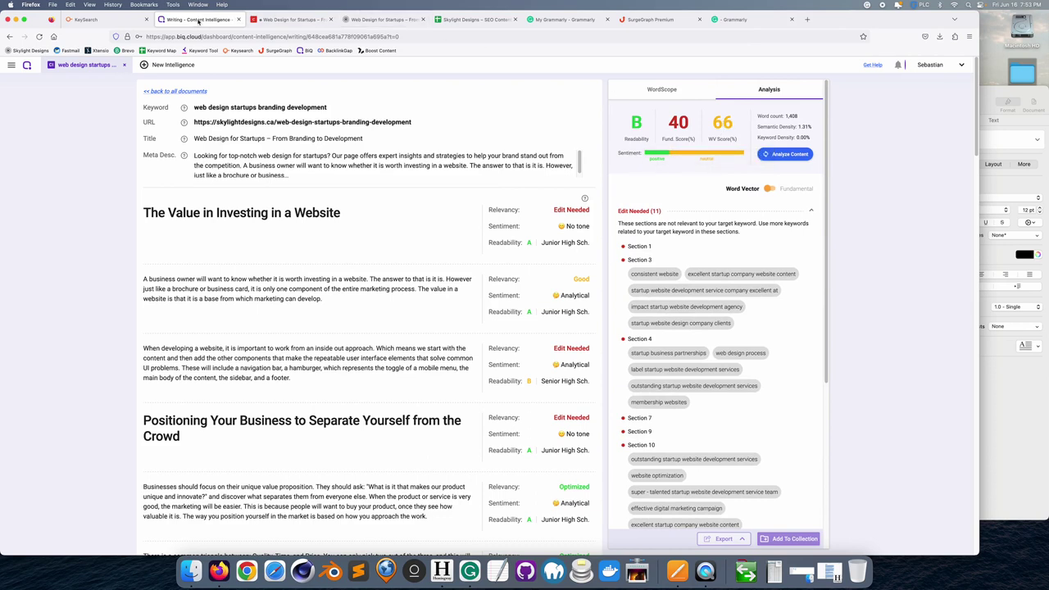
- Paste the new article over the Craft CMS entry's article body
click(268, 19)
click(276, 345)
key(ctrl+a)
key(ctrl+v)
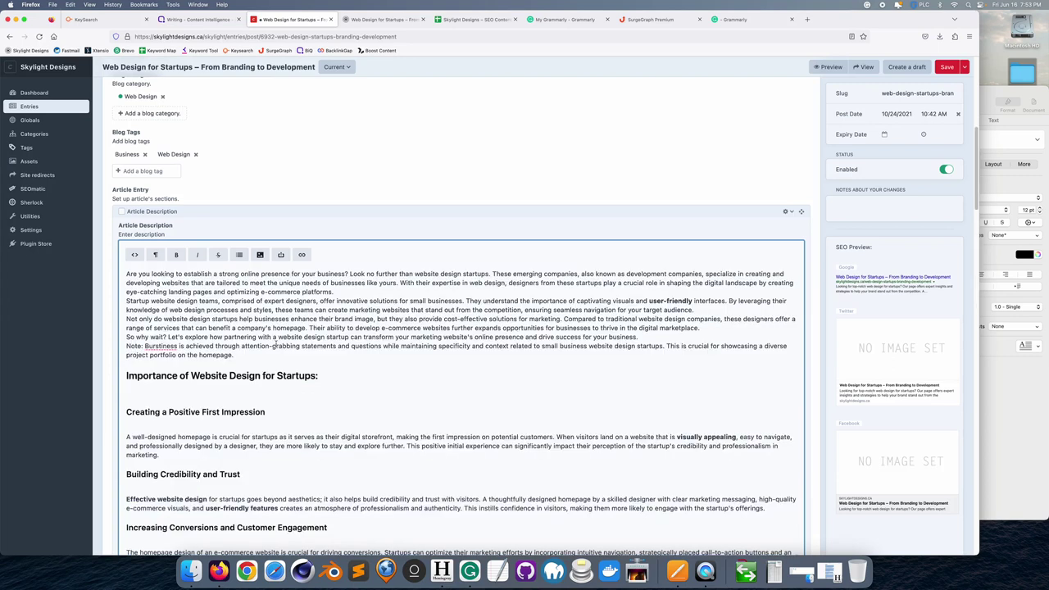
- Add a paragraph break after 'e-commerce platforms.', then undo back to the original article and minimise Firefox
scroll(262, 368, up, 1)
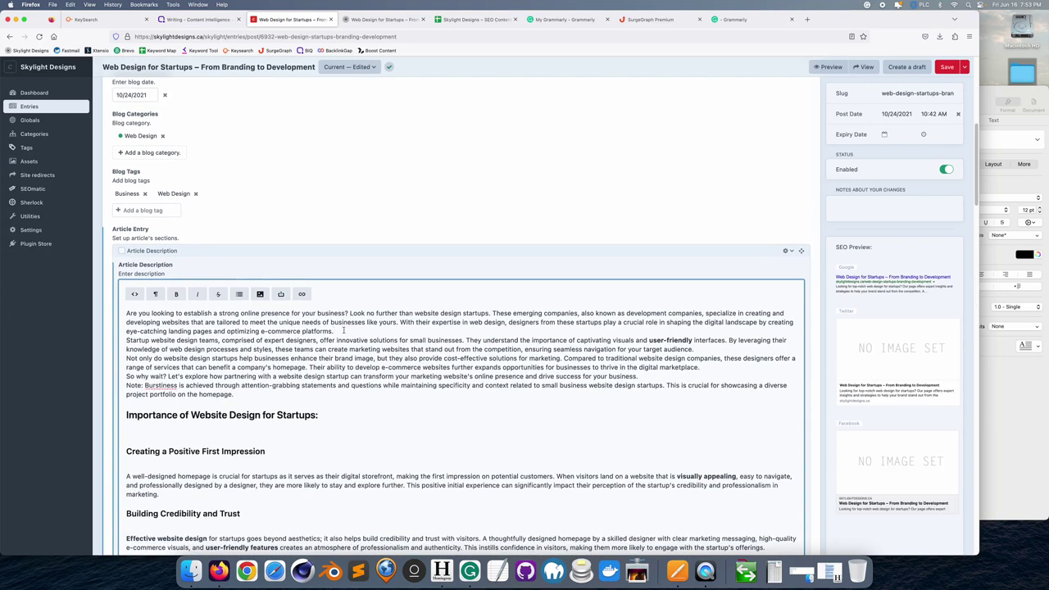
key(Return)
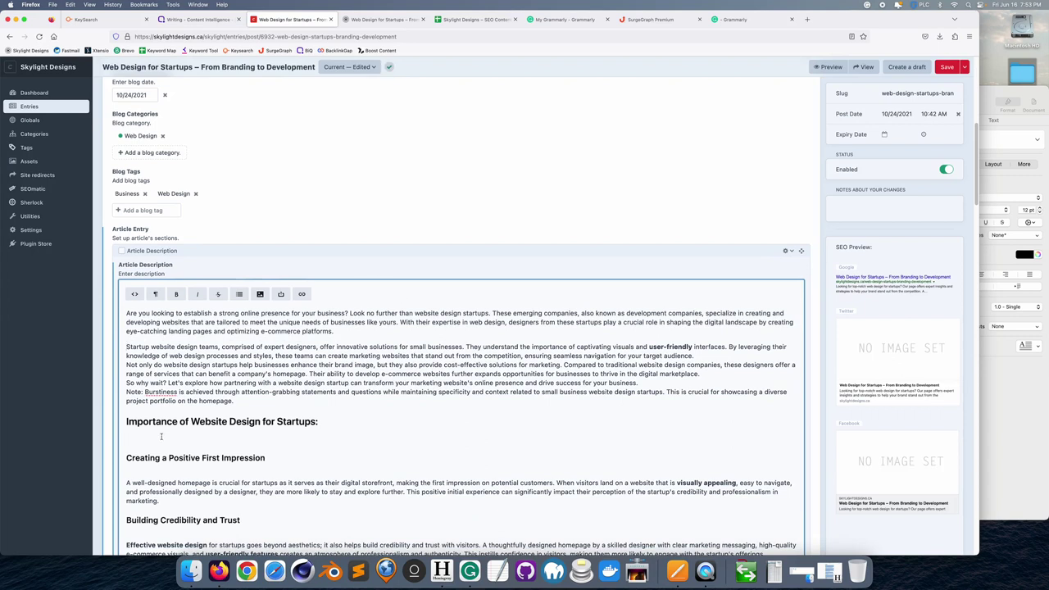
scroll(191, 434, down, 10)
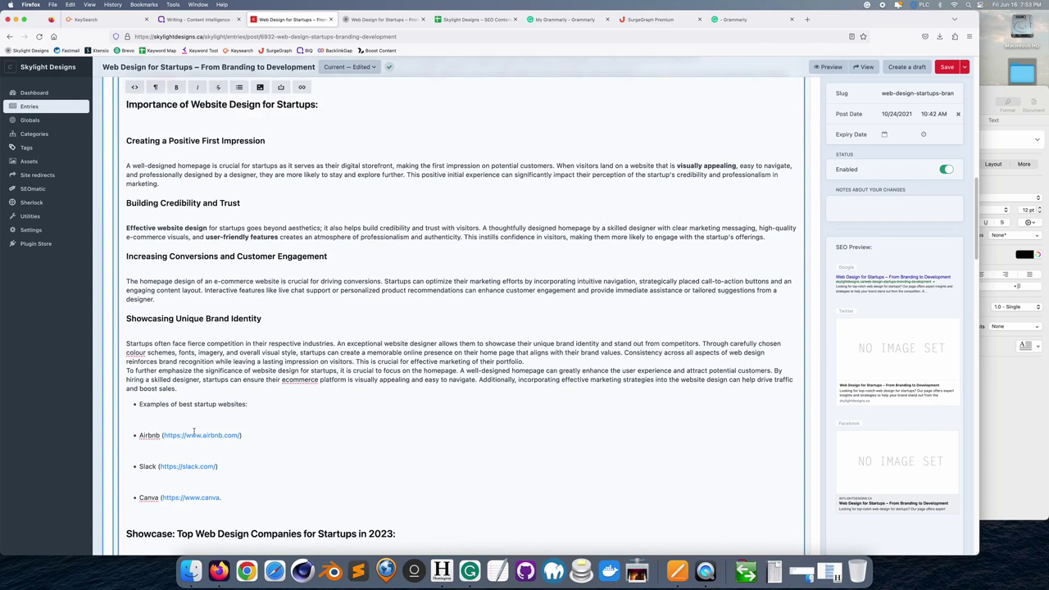
scroll(194, 431, down, 18)
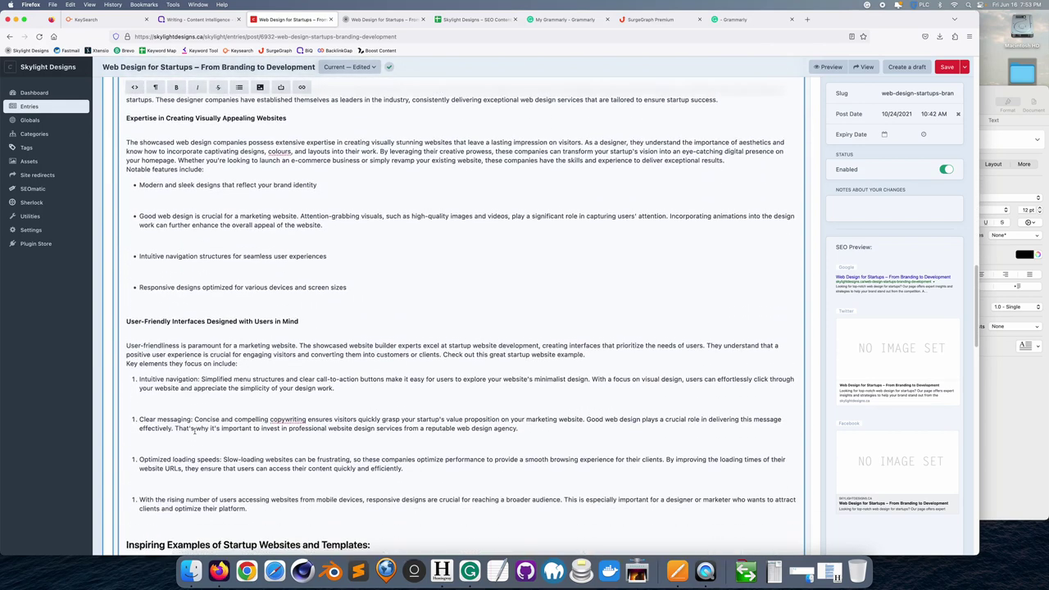
scroll(195, 431, down, 4)
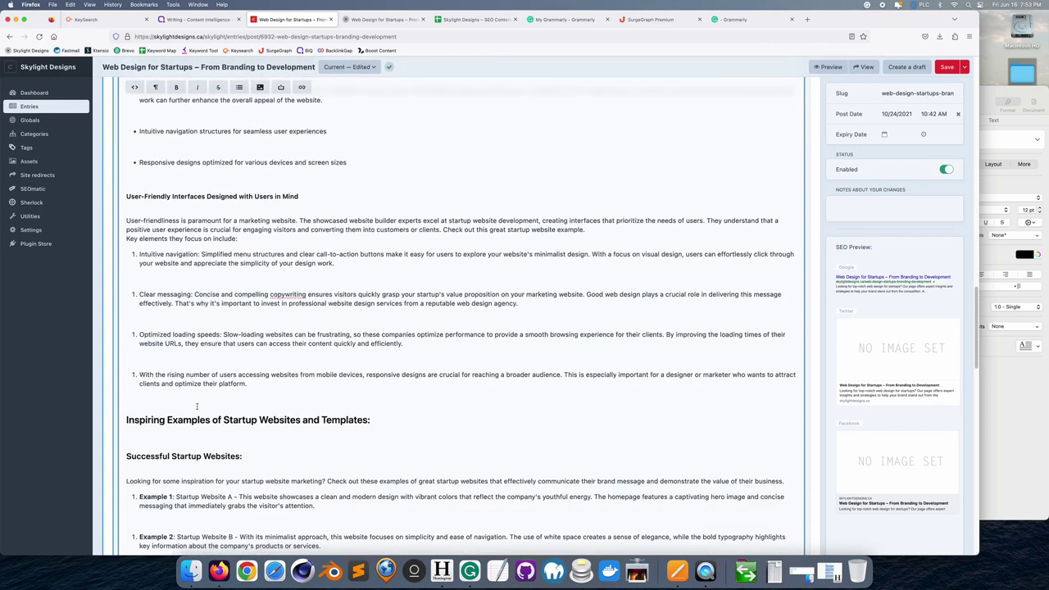
scroll(197, 405, up, 16)
scroll(199, 405, up, 16)
scroll(202, 405, up, 2)
key(super+z)
key(super+z)
key(super+z)
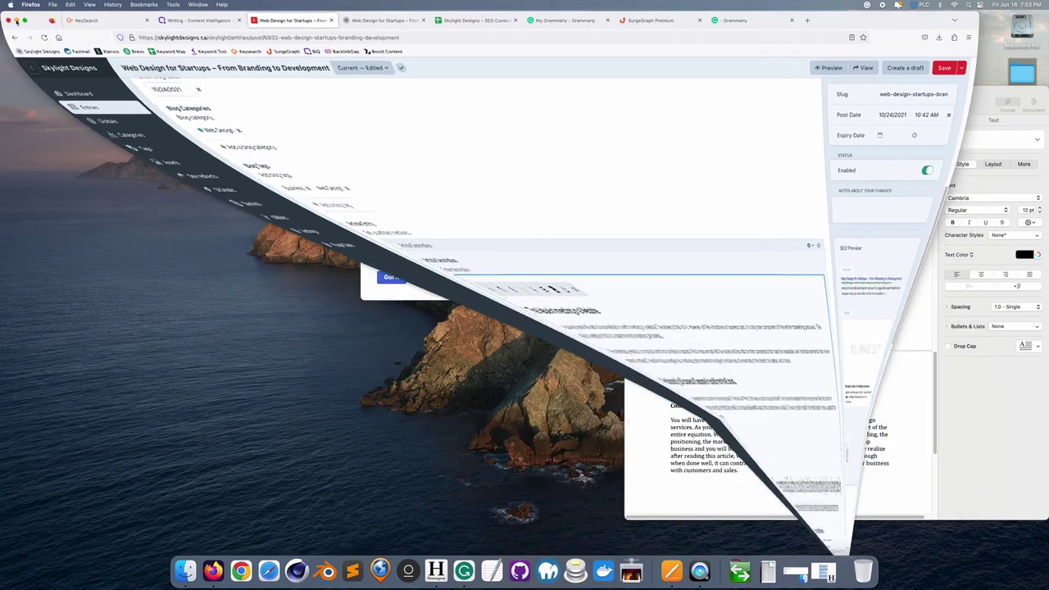
click(15, 19)
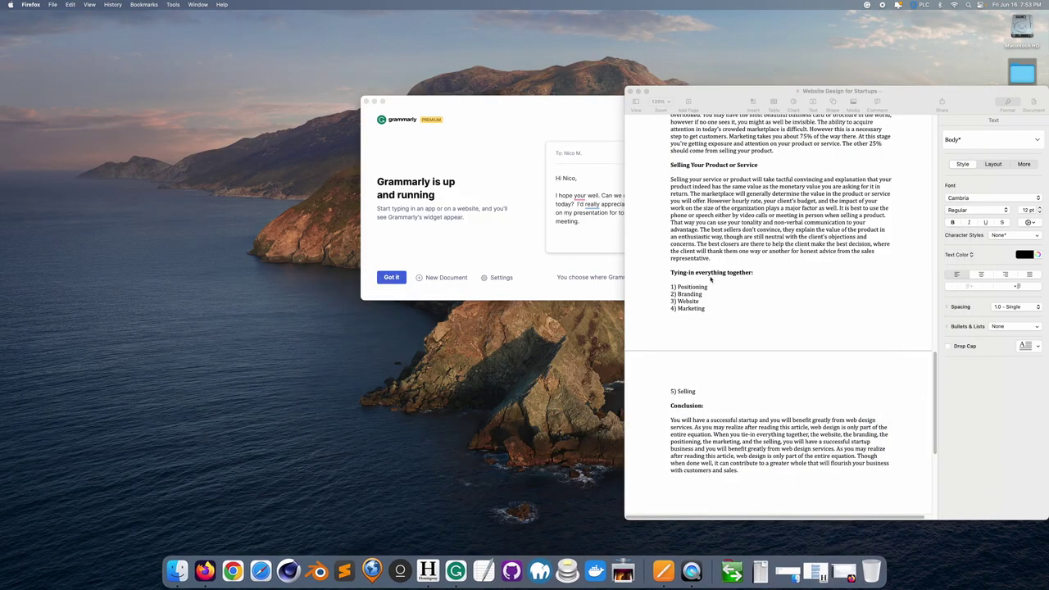
- Bring back the Firefox window showing the Craft CMS entry with its original article text
drag(935, 409, 953, 161)
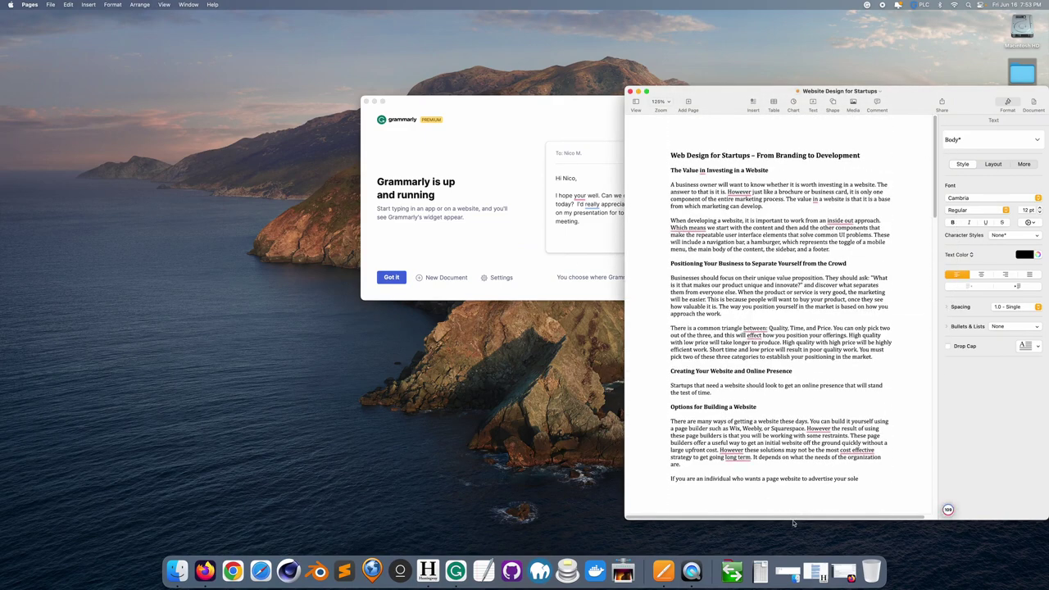
click(836, 584)
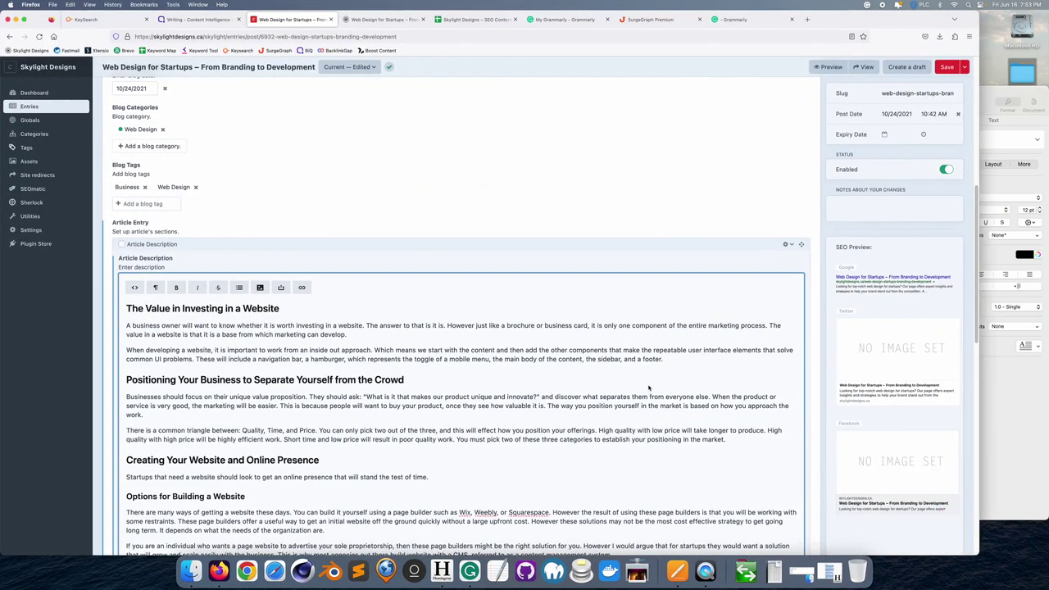
- Select all the draft text in the Grammarly document, then minimise the browser
click(729, 19)
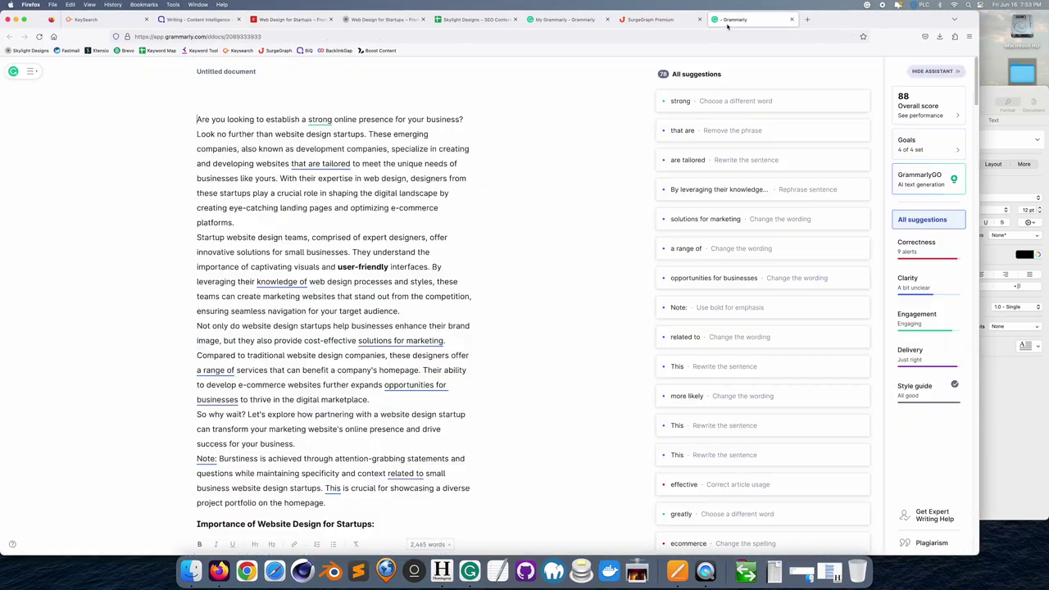
click(309, 239)
key(super+a)
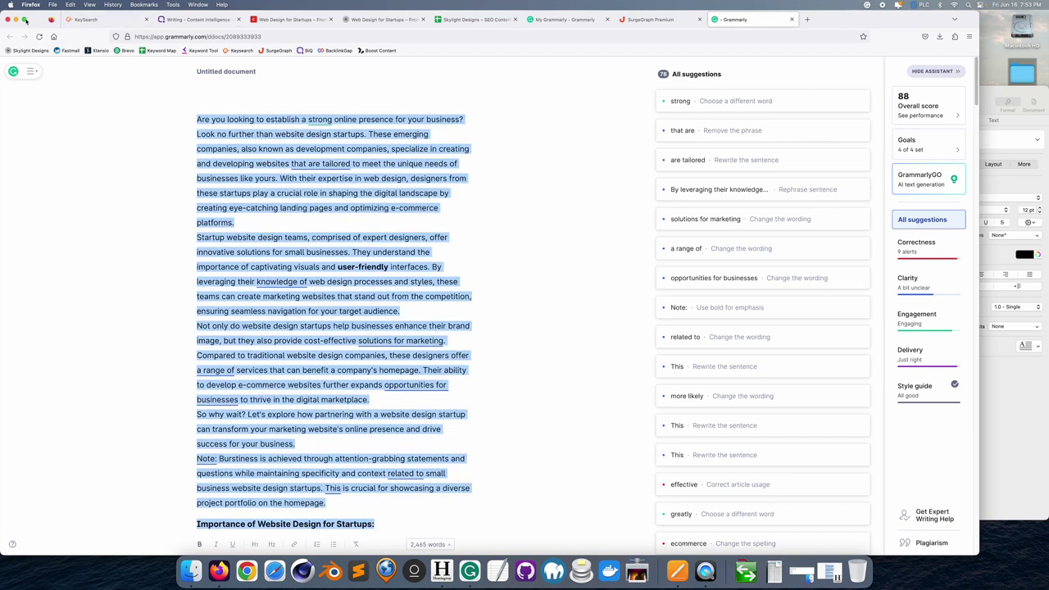
click(21, 19)
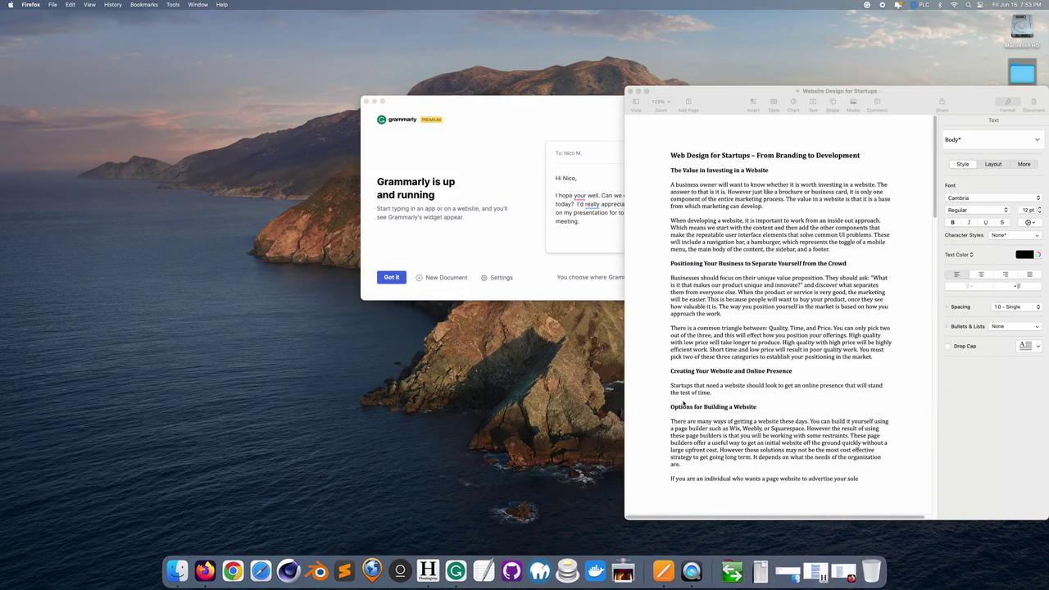
- Replace Hemingway's text with the revised article opening 'Are you looking to establish a strong online presence'
click(815, 572)
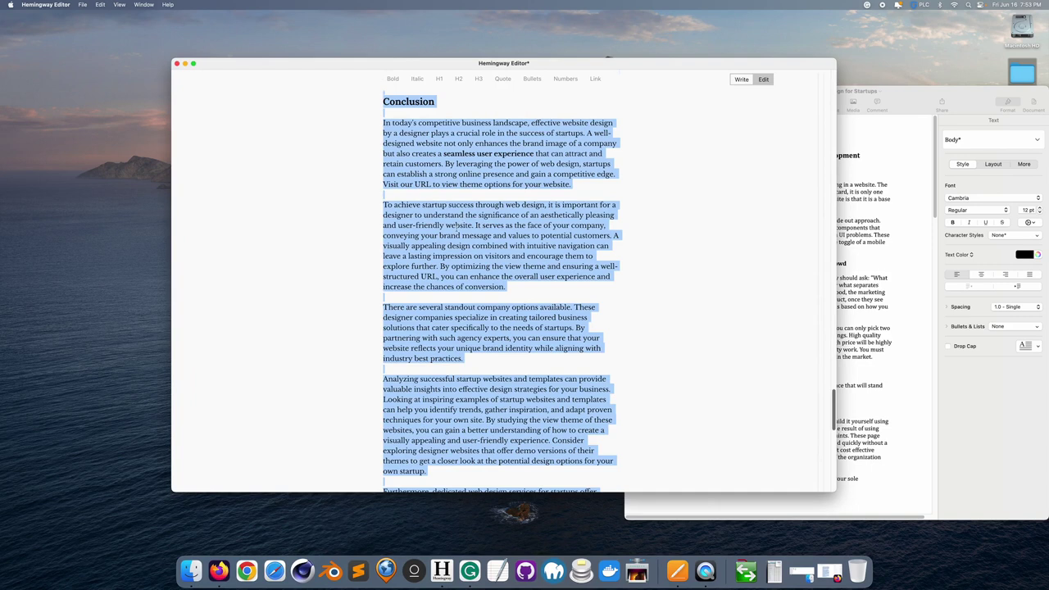
click(457, 226)
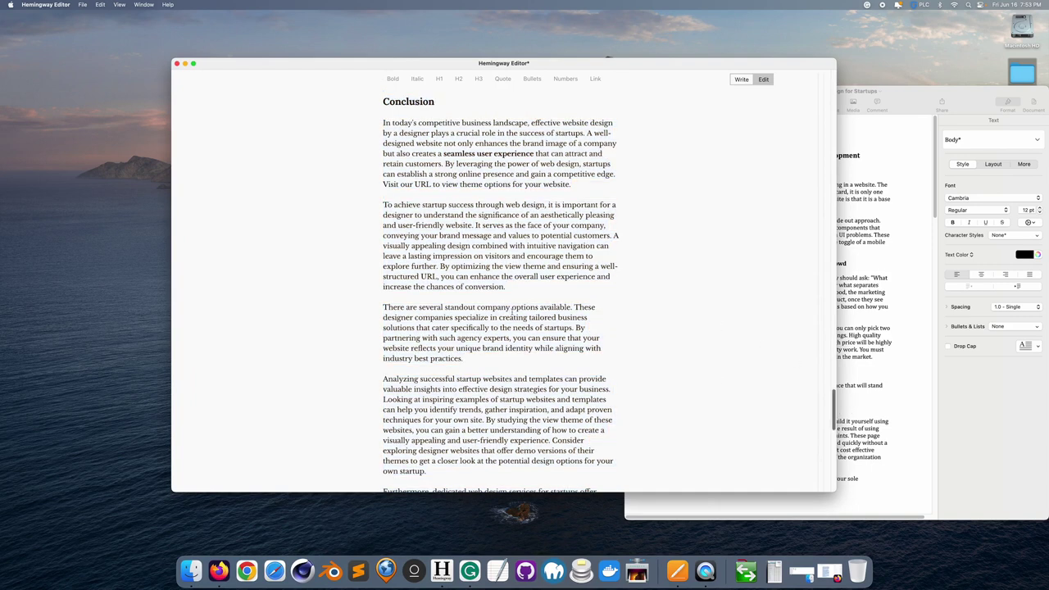
key(super+a)
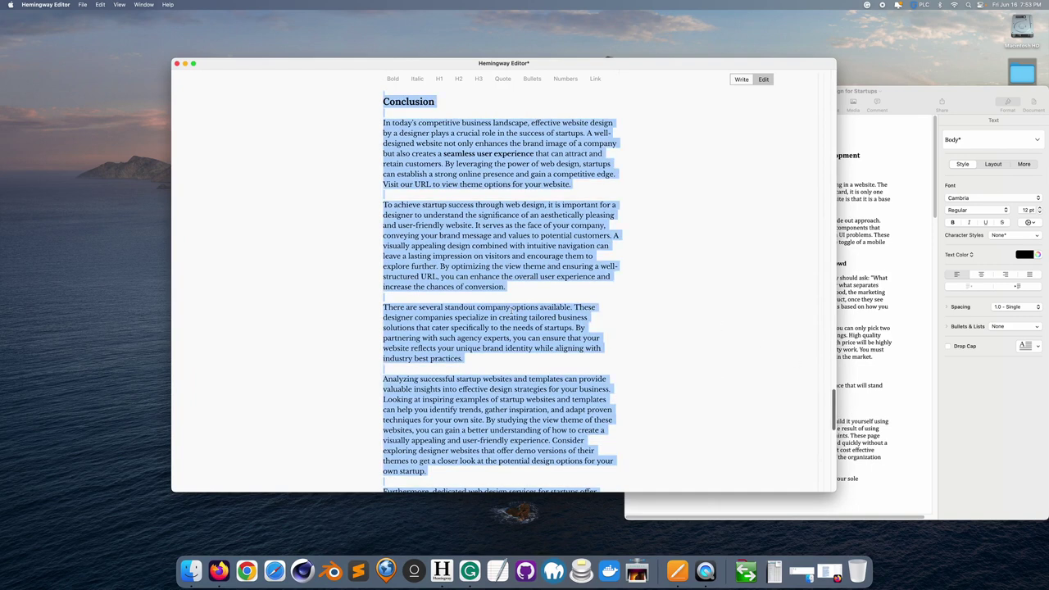
key(Right)
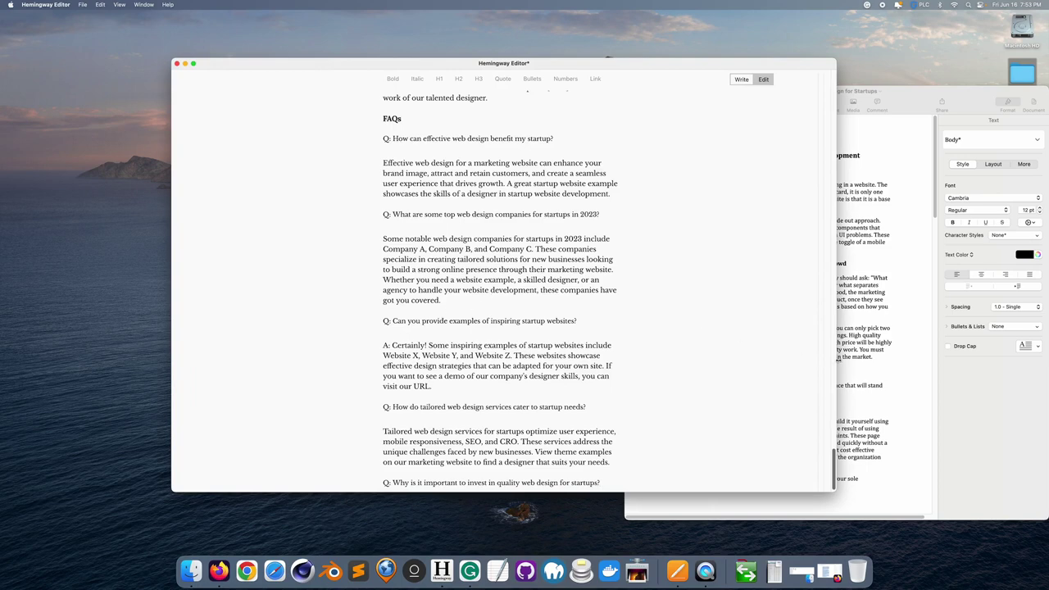
drag(837, 464, 853, 85)
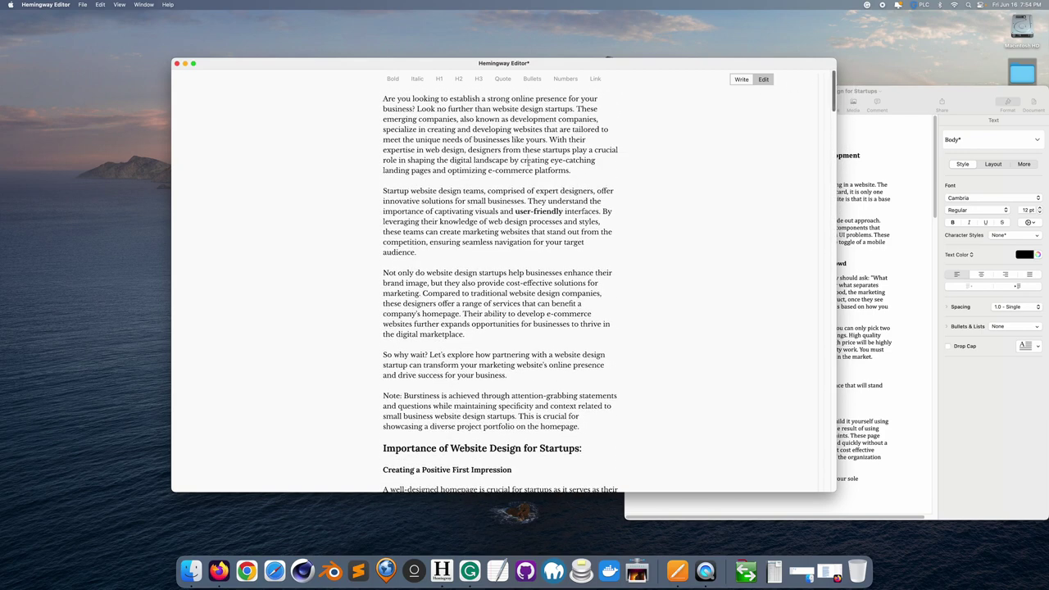
- Export the article from Hemingway as a web page, Untitled.html, on the Desktop
click(82, 4)
mouse_move(97, 71)
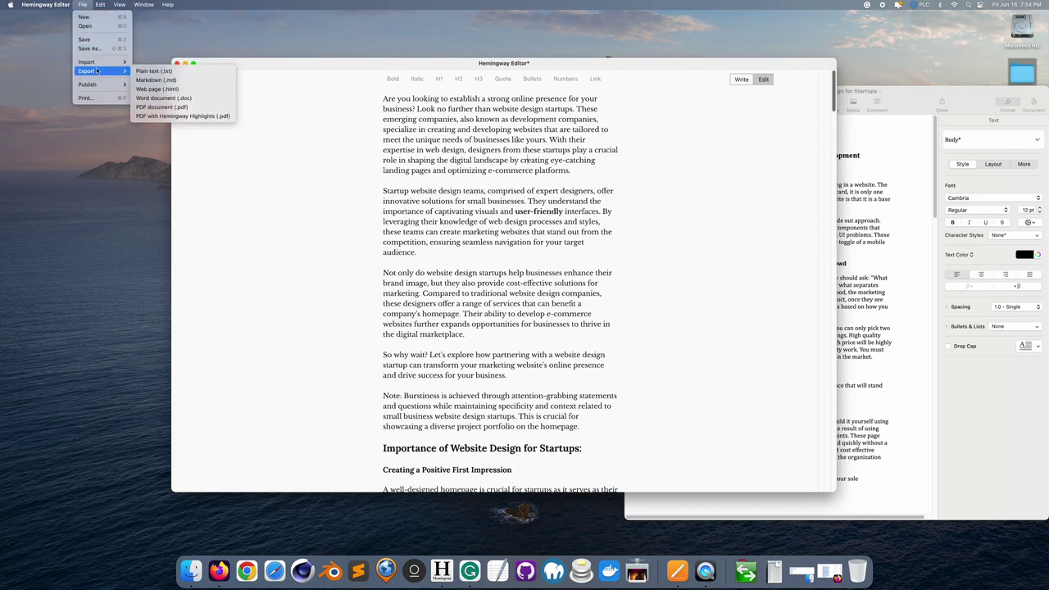
click(156, 88)
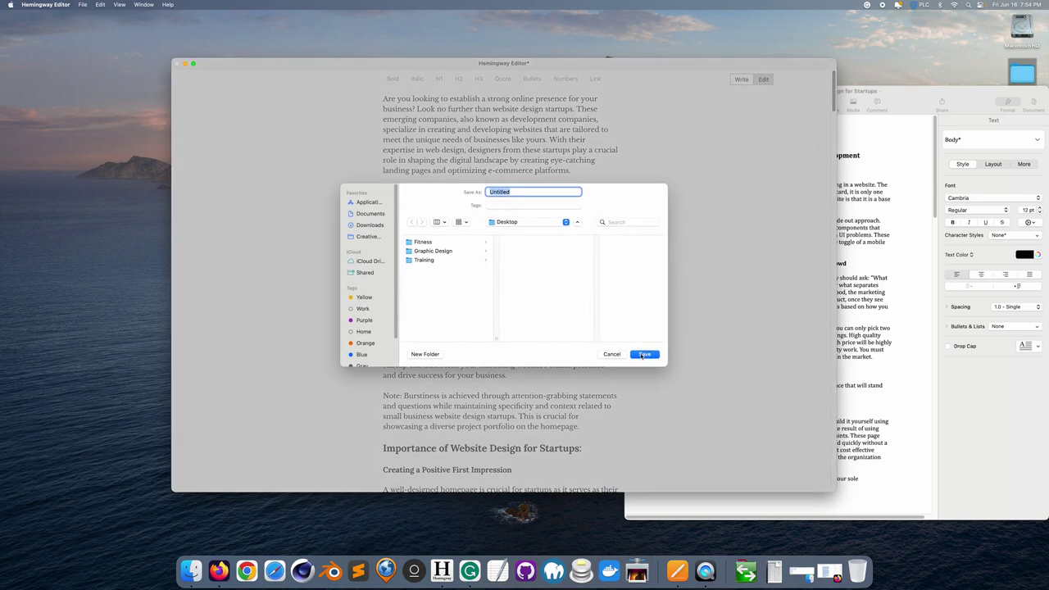
click(644, 355)
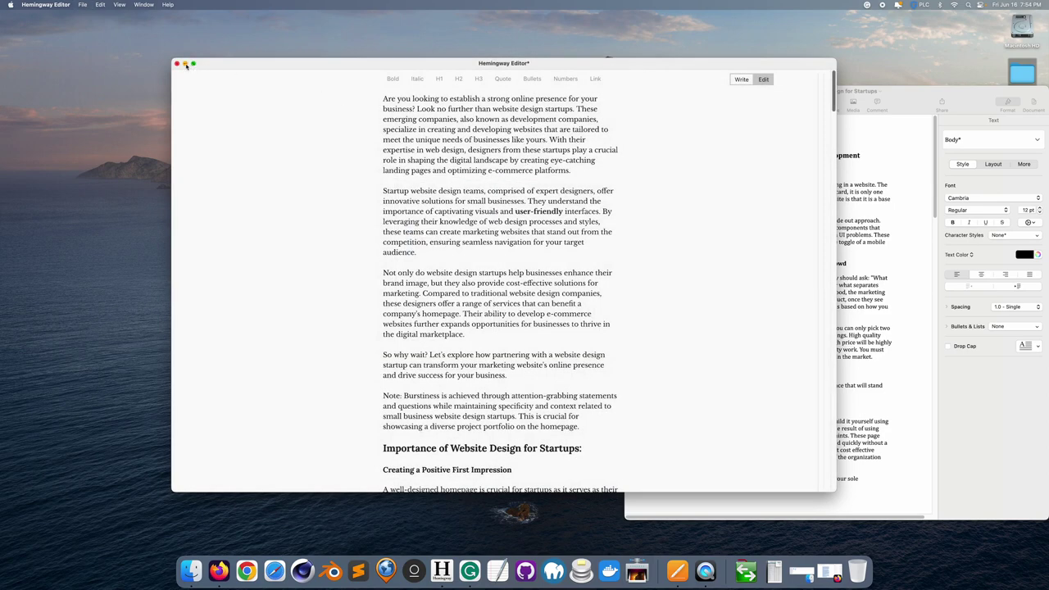
- Minimise Hemingway and Pages and open Untitled.html in Sublime Text
click(185, 64)
click(639, 93)
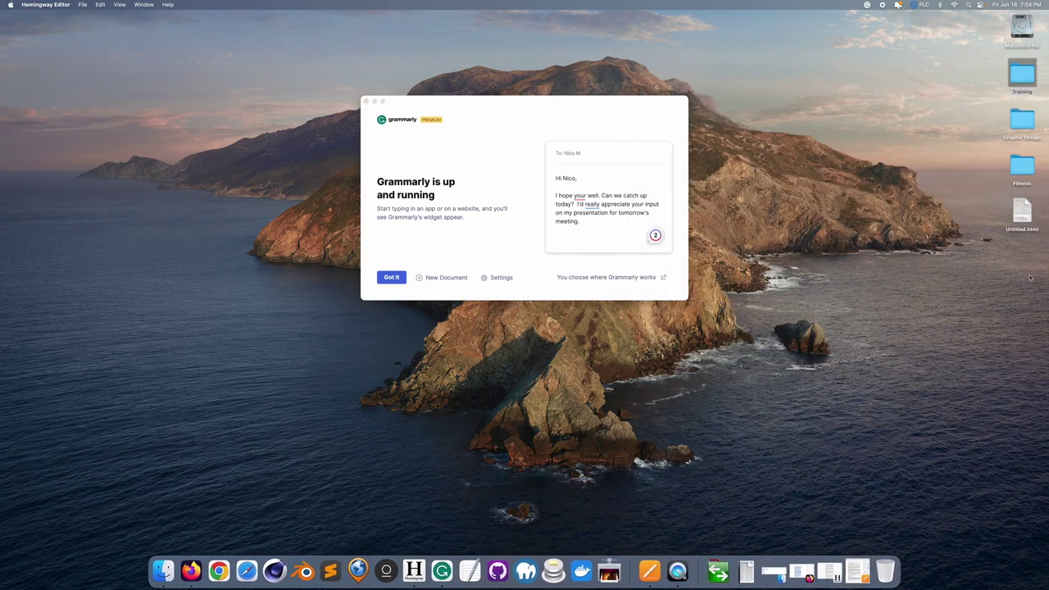
drag(1022, 220, 332, 570)
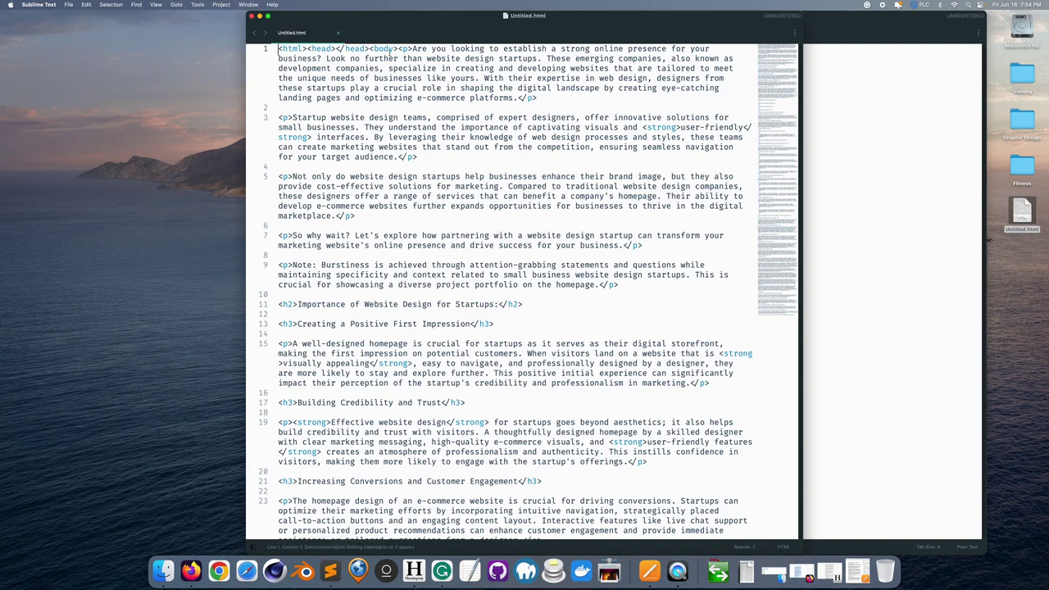
- Delete the leftover <html><head></head><body> tags from line 1 of Untitled.html
shift+click(395, 49)
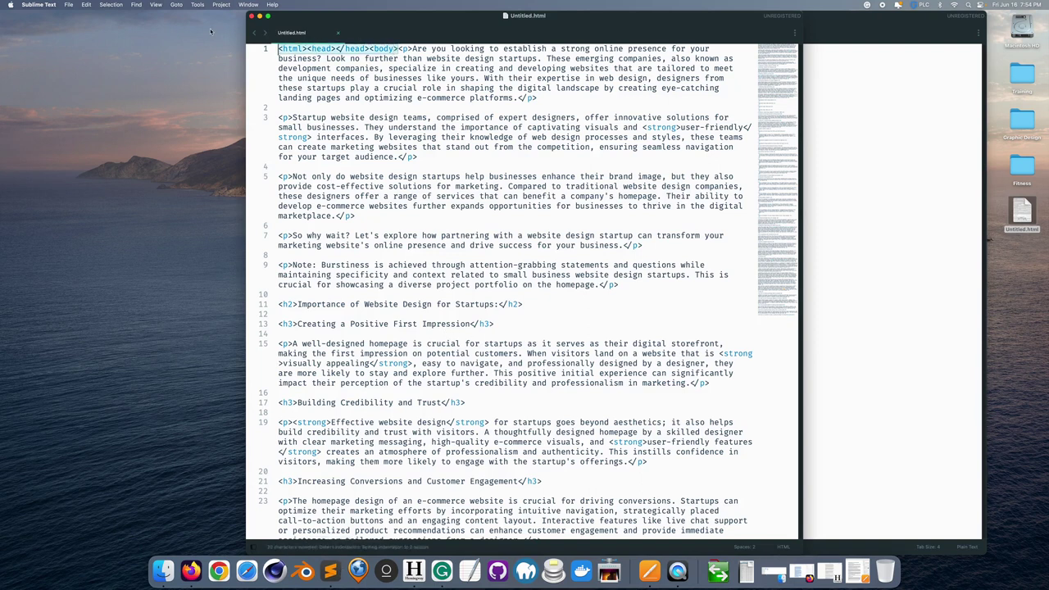
key(BackSpace)
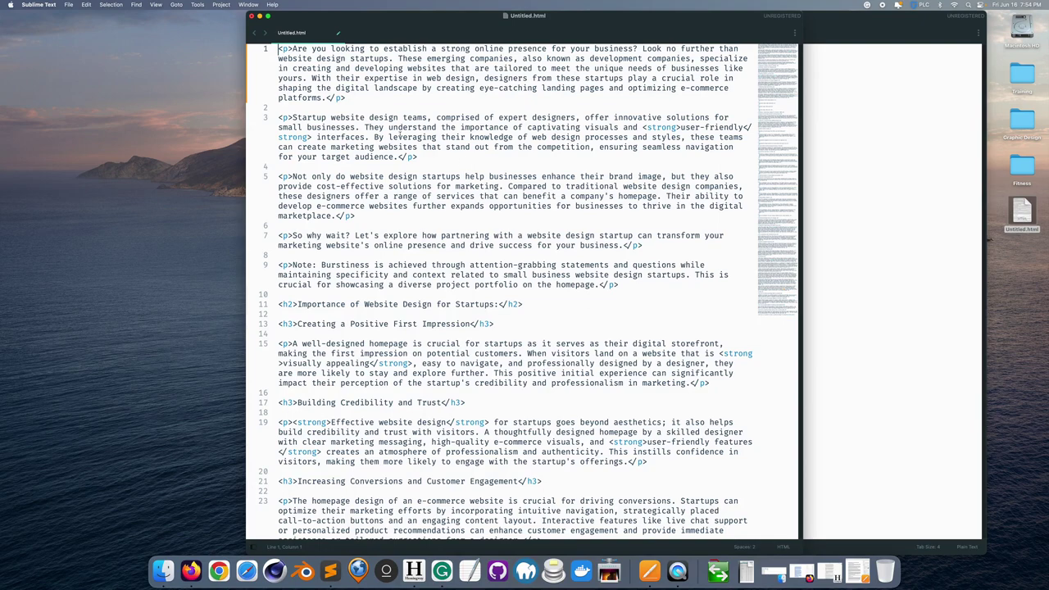
scroll(487, 262, down, 20)
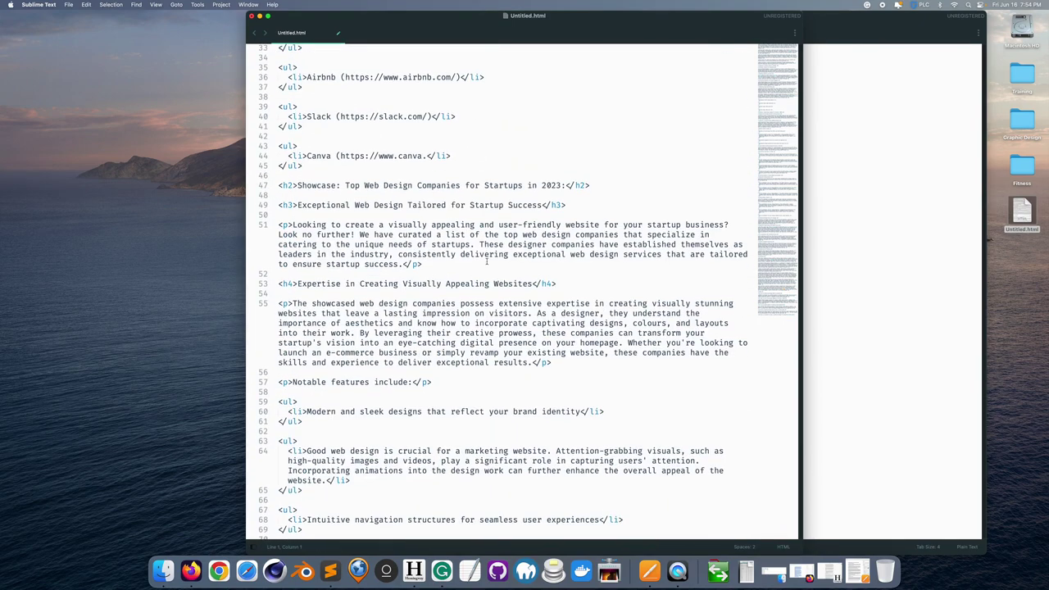
scroll(486, 260, down, 20)
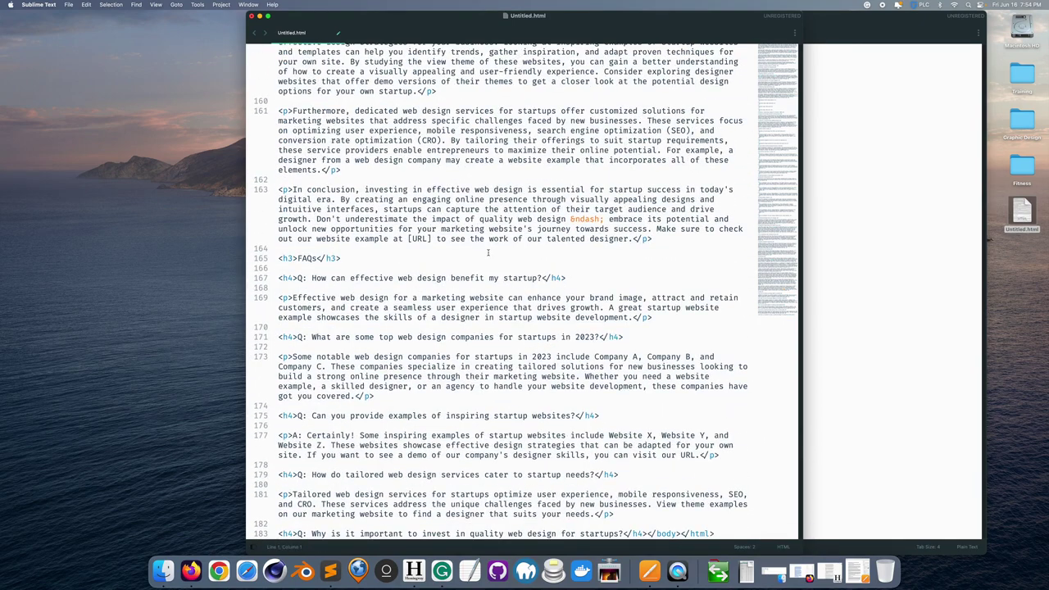
- Select the closing body and html tags on line 183 and start a file search
click(508, 322)
click(660, 533)
click(648, 533)
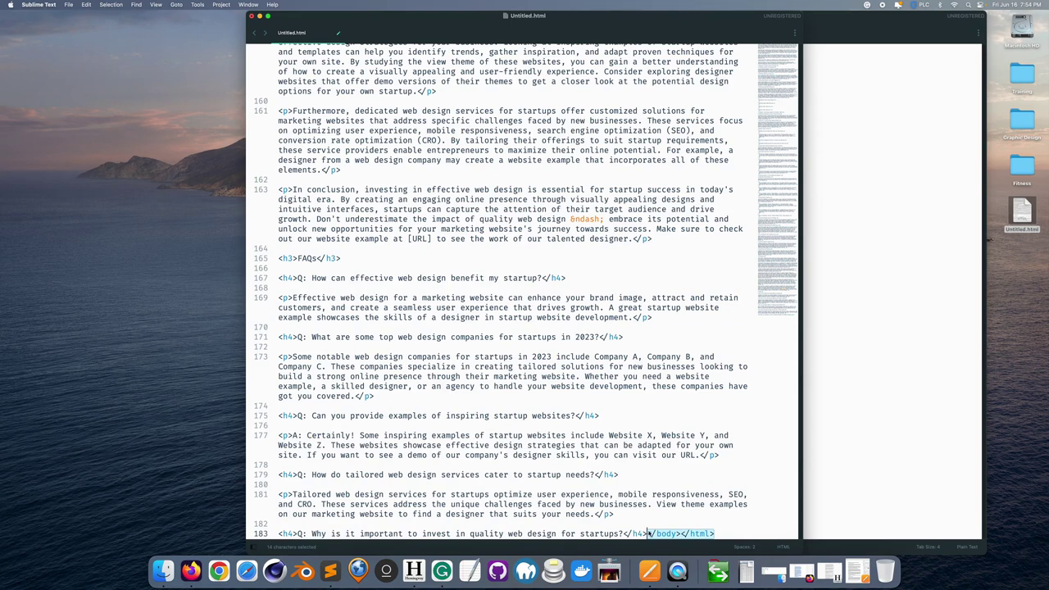
key(super+f)
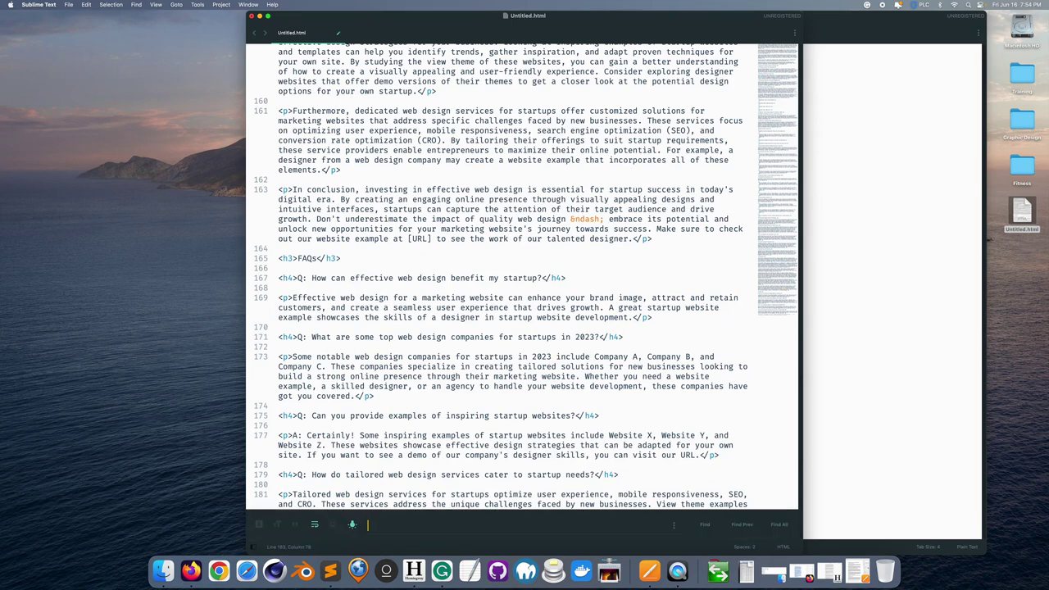
- Find all <strong> opening tags and replace them with <em>
text(strong)
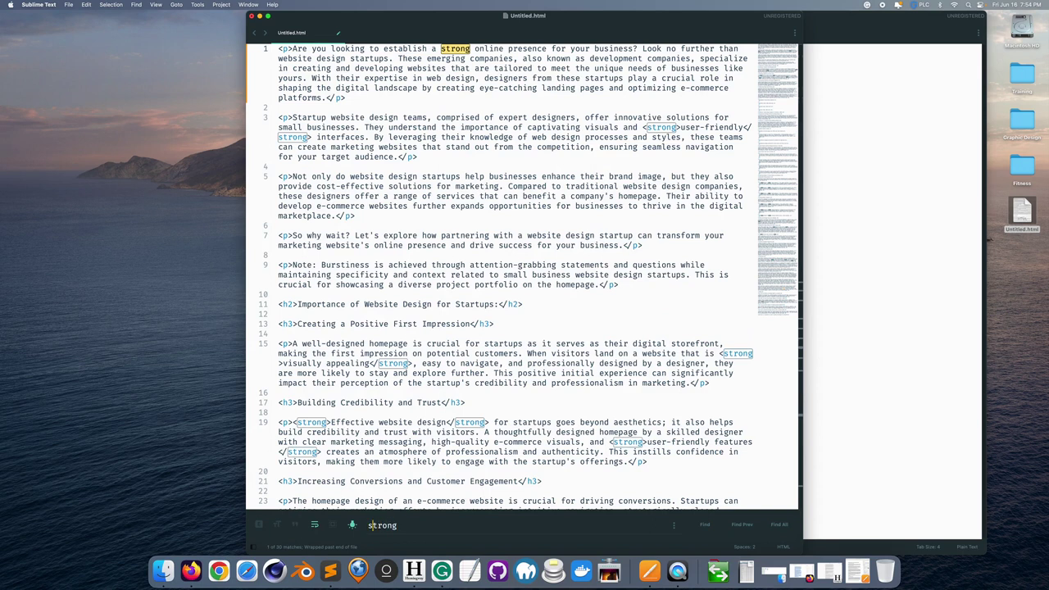
text(<)
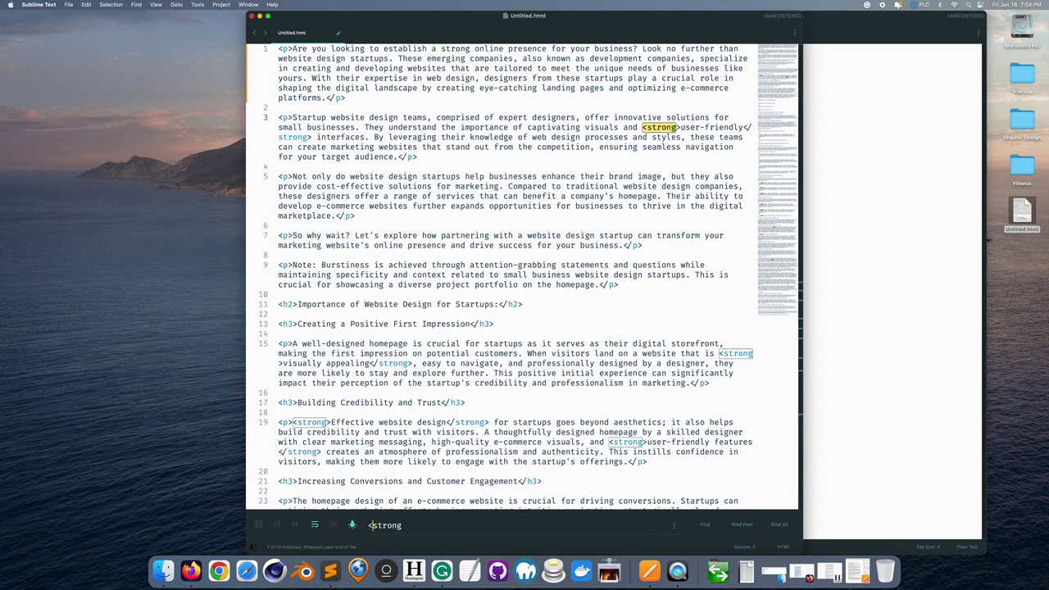
key(Right)
key(Right)
key(Right)
key(Right)
key(Right)
key(Right)
text(>)
click(780, 524)
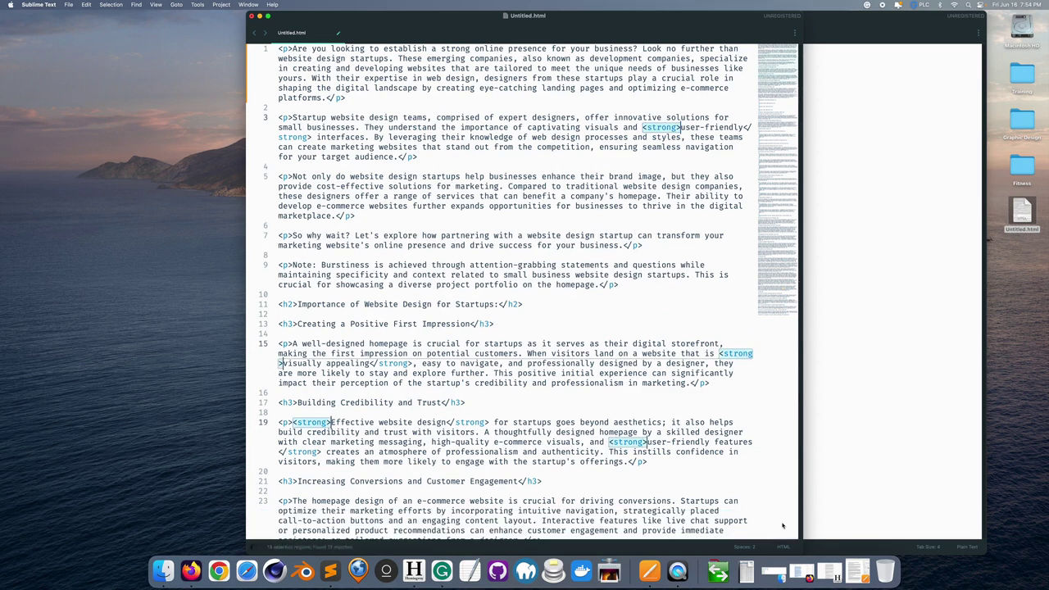
text(<e)
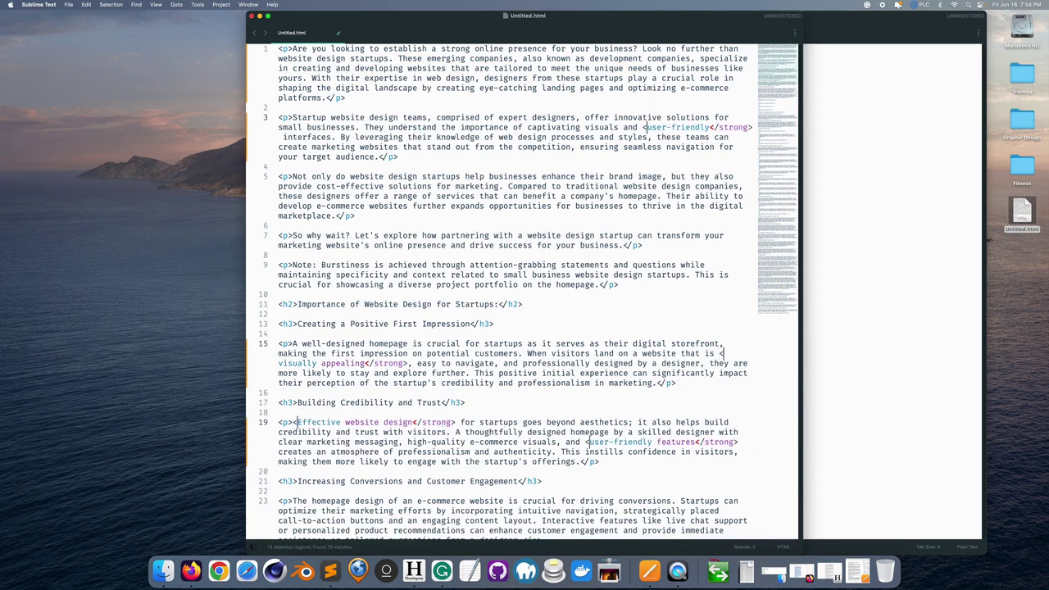
text(m>)
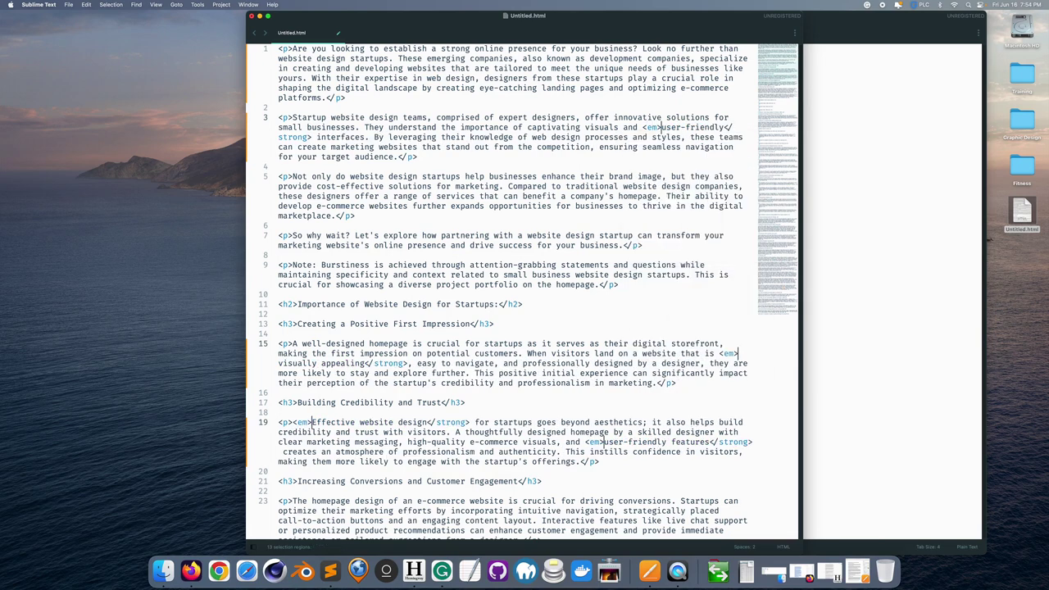
- Find all 13 mismatched </strong> closing tags and fix them to match the <em> tags
key(super+f)
key(BackSpace)
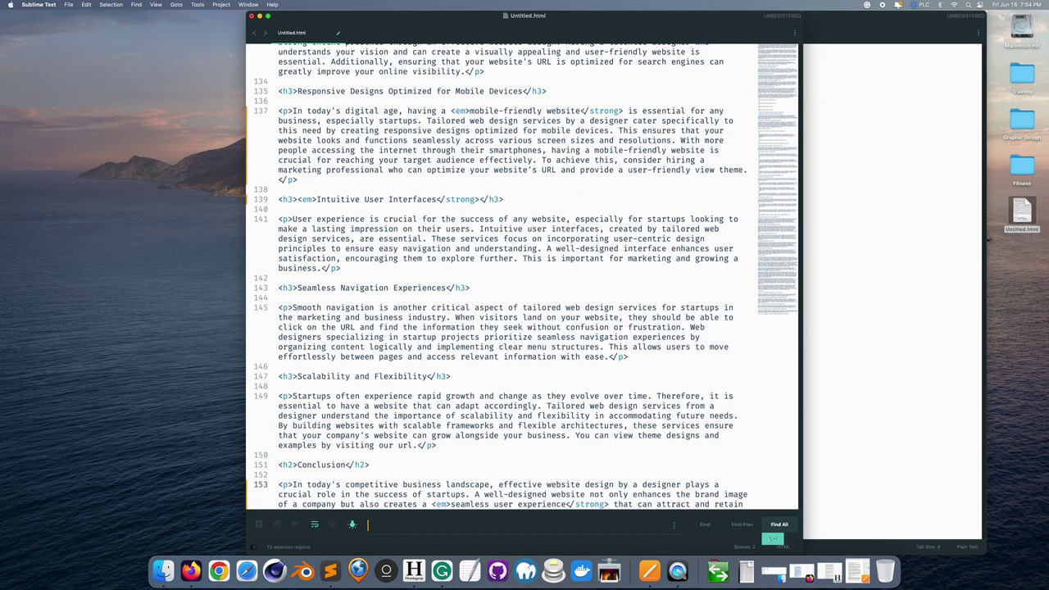
text(</)
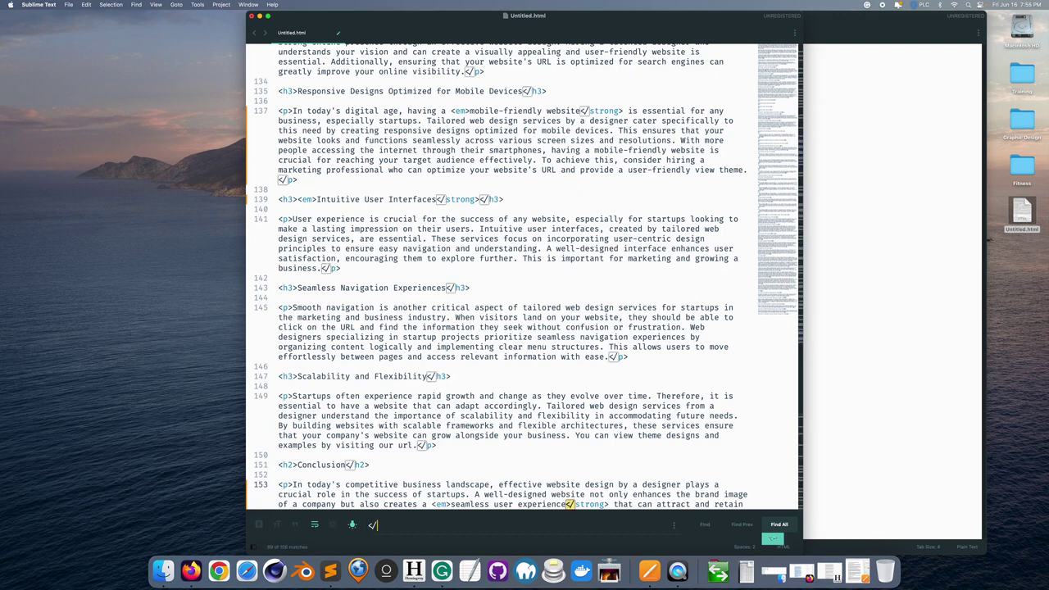
key(BackSpace)
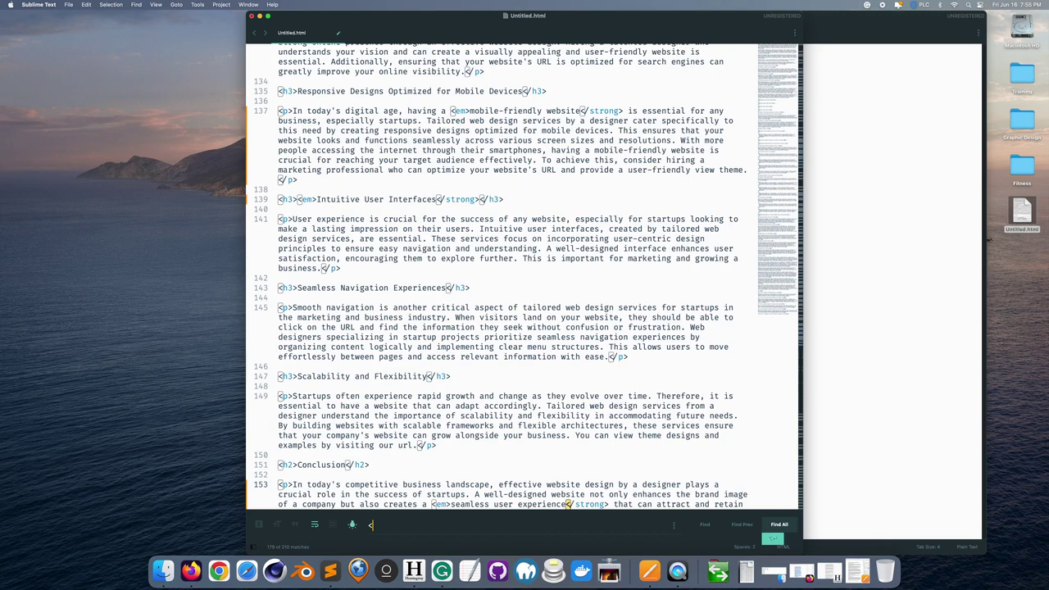
text(em>)
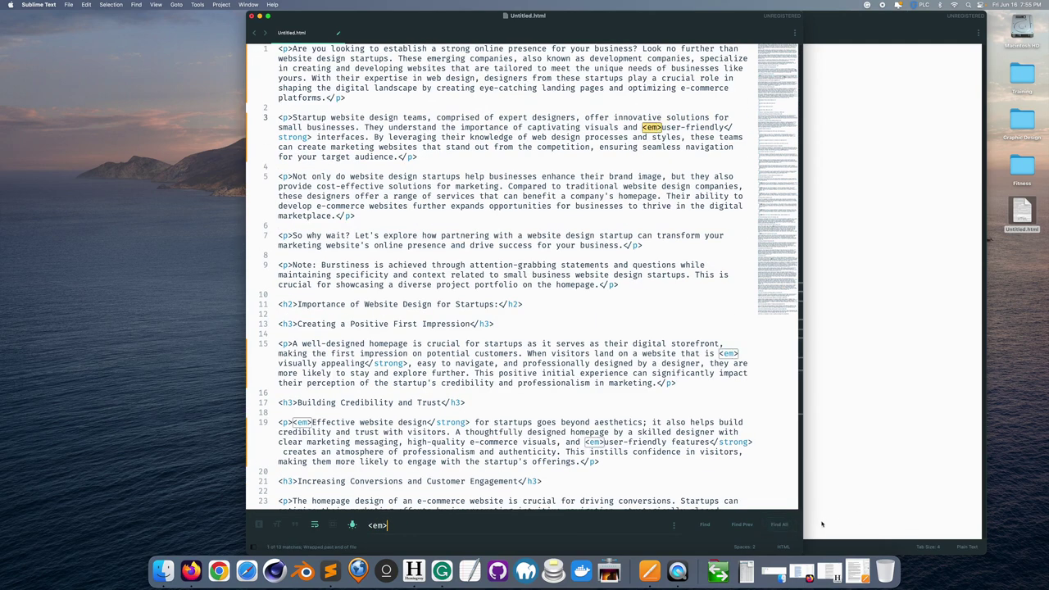
click(780, 524)
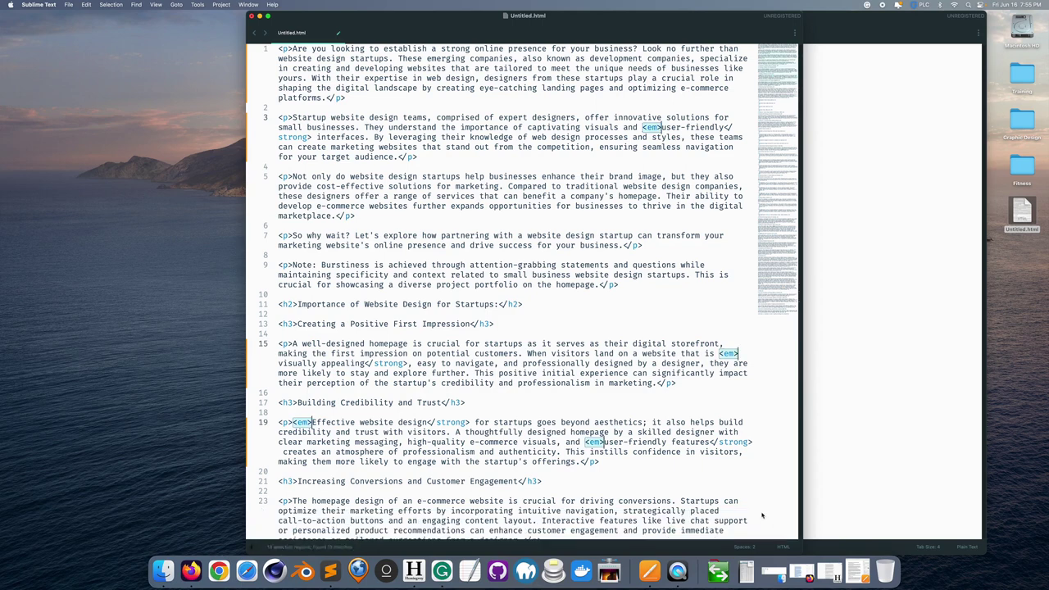
key(super+f)
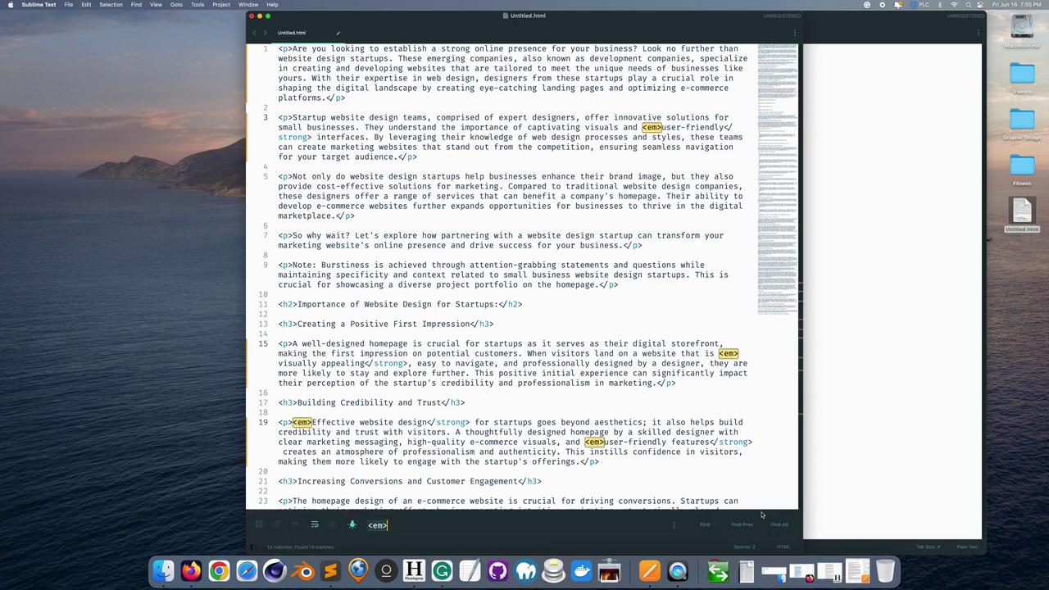
text(</strong>)
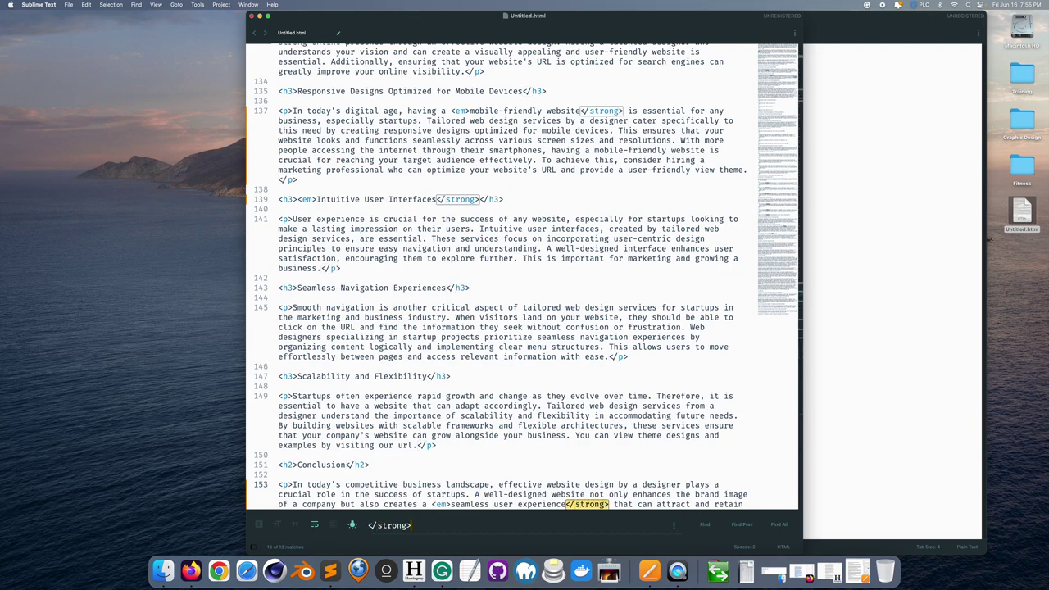
click(780, 524)
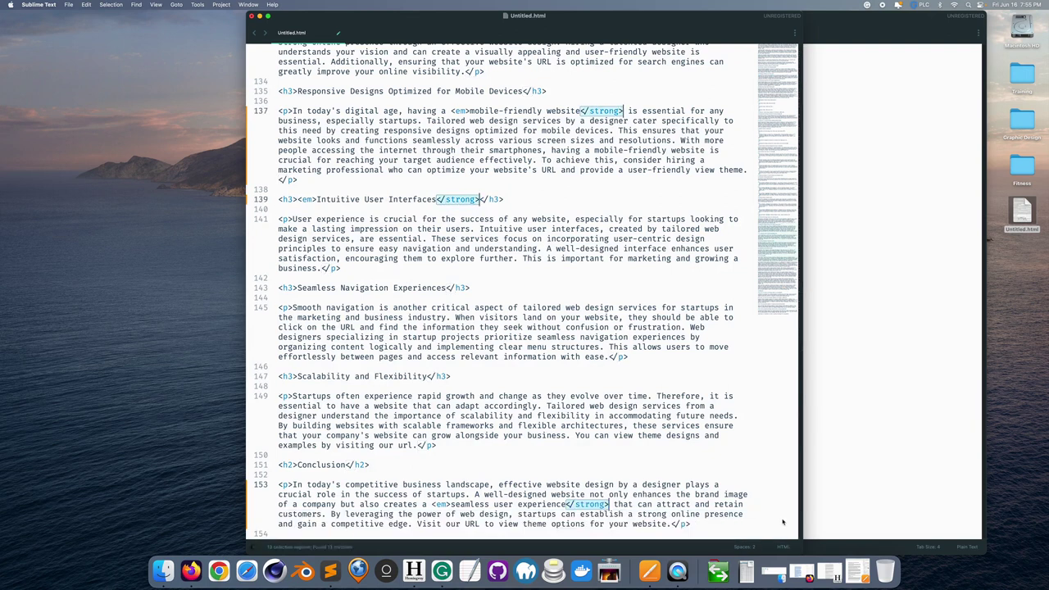
key(BackSpace)
- Save Untitled.html and copy the entire article HTML
scroll(508, 287, up, 20)
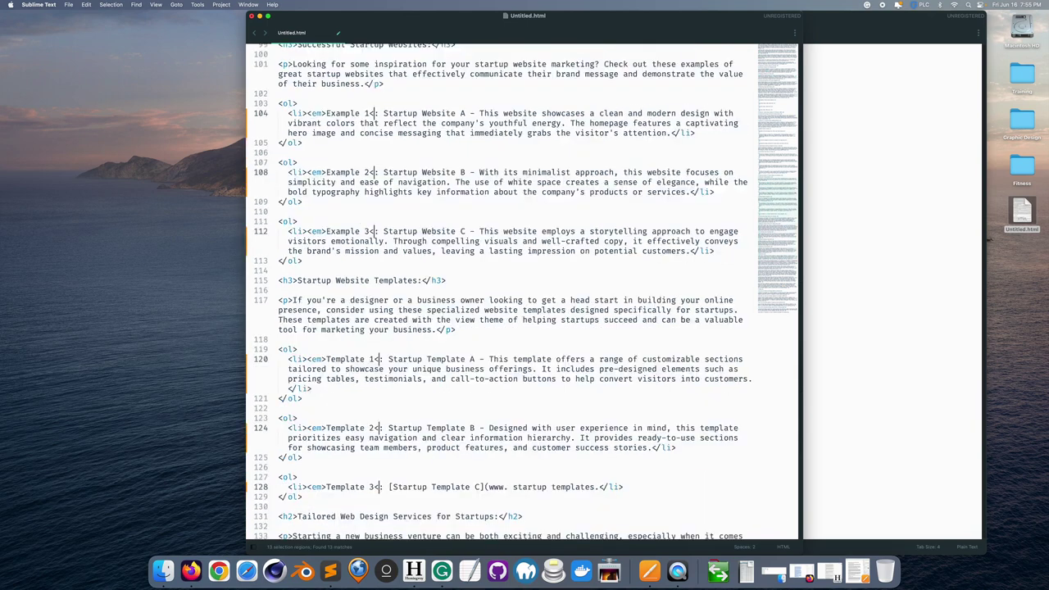
key(super+s)
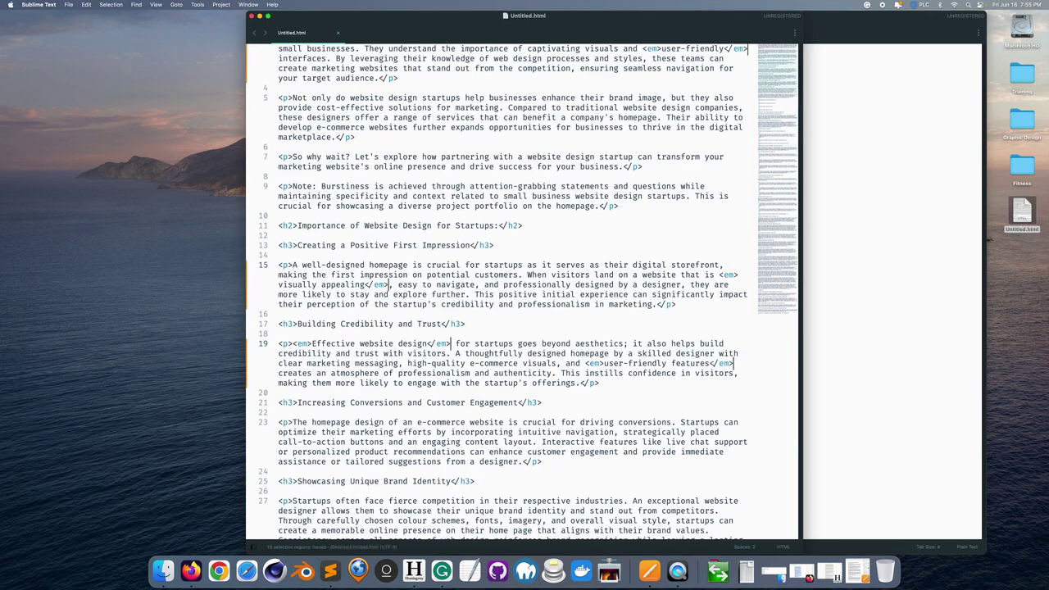
key(super+a)
key(super+c)
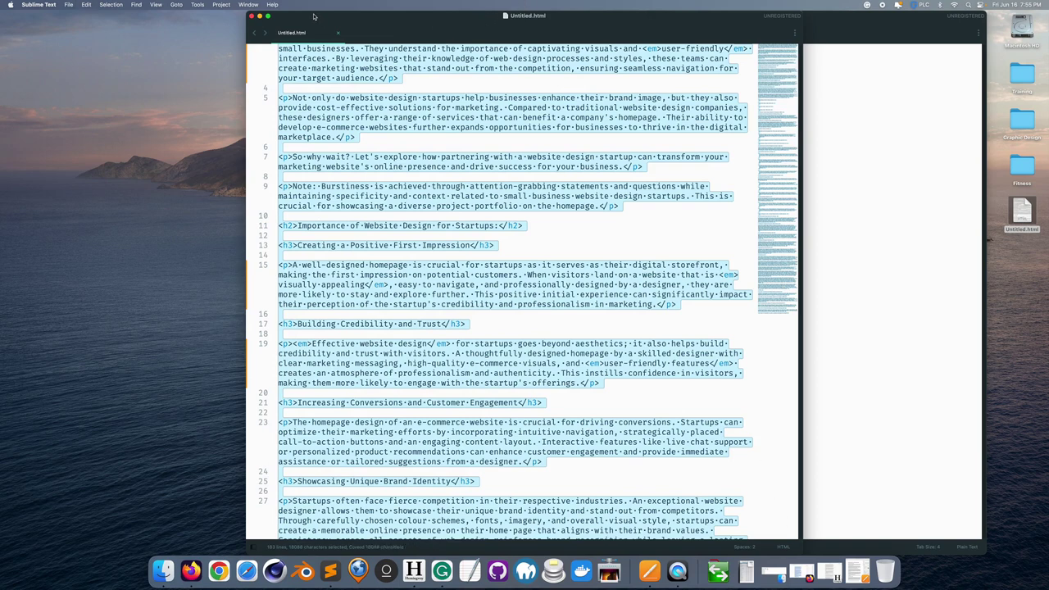
- Minimize both Sublime Text windows and return to the startup blog entry in Firefox
click(259, 16)
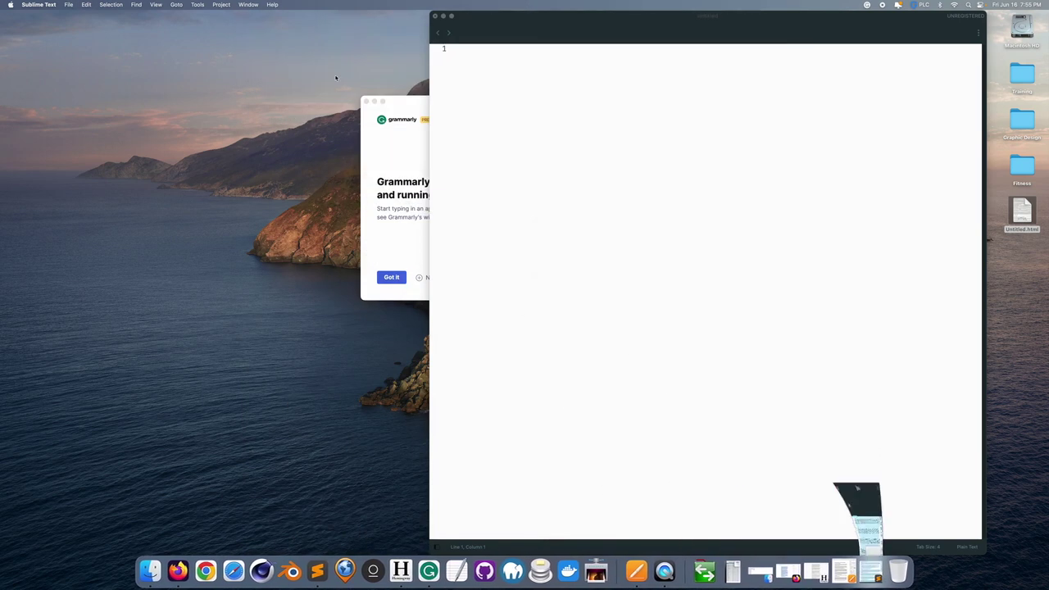
click(443, 16)
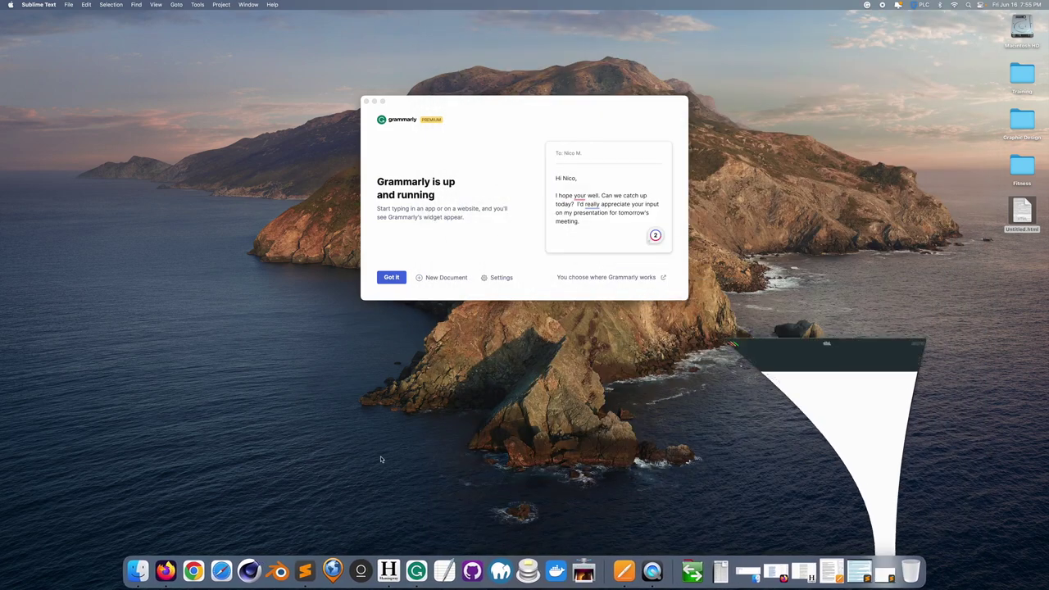
click(166, 570)
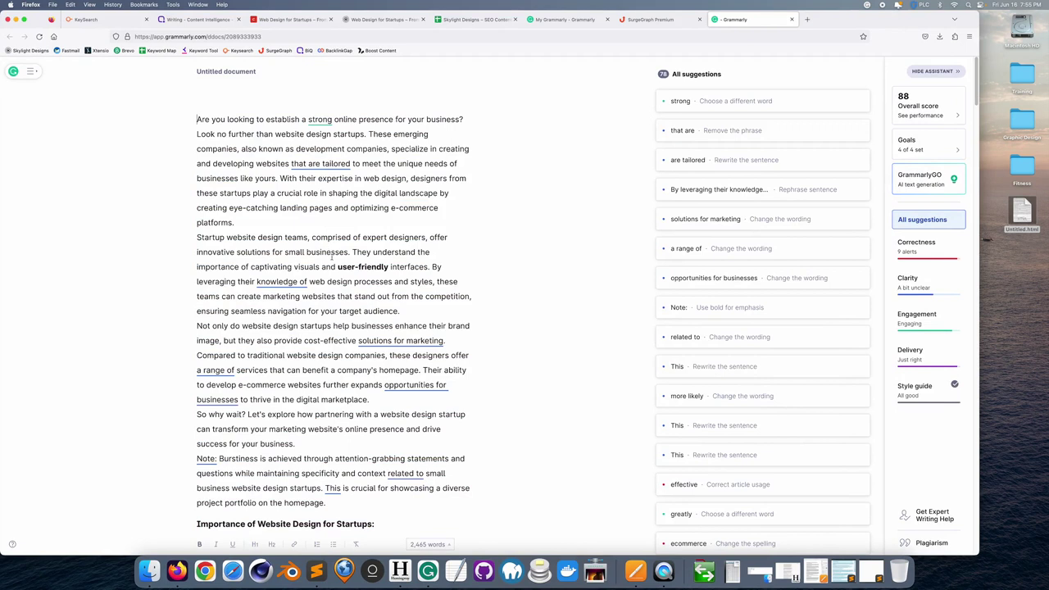
click(281, 21)
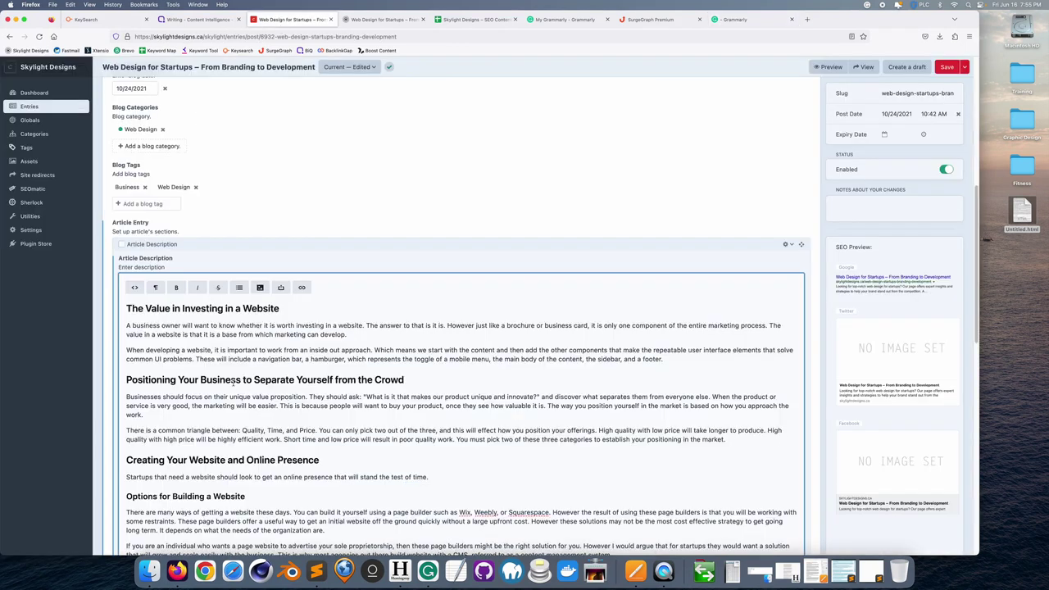
- Replace the article body's HTML source with the copied article and review the formatted result
key(super+a)
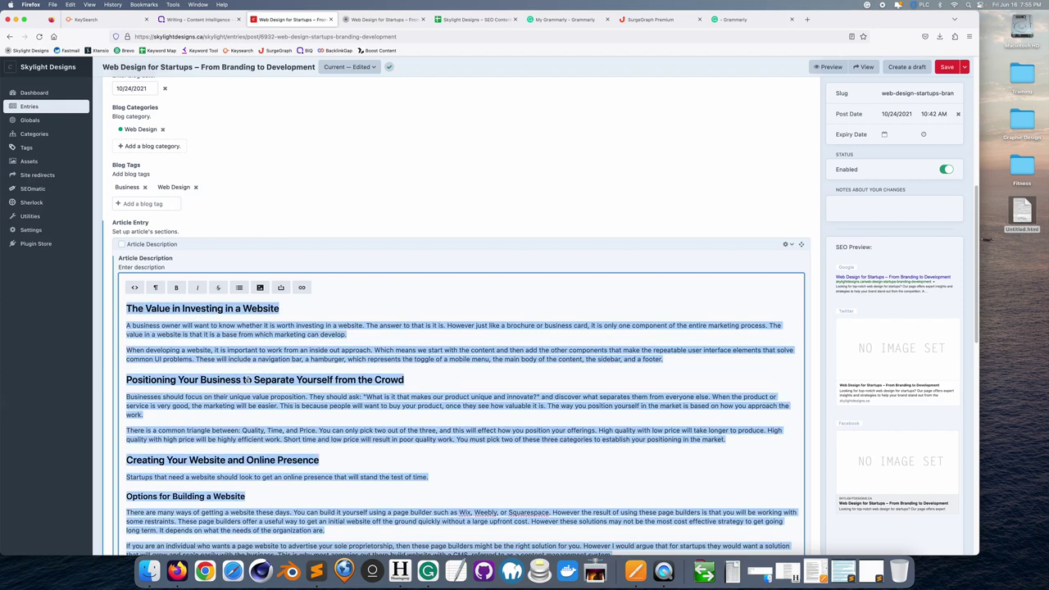
click(135, 287)
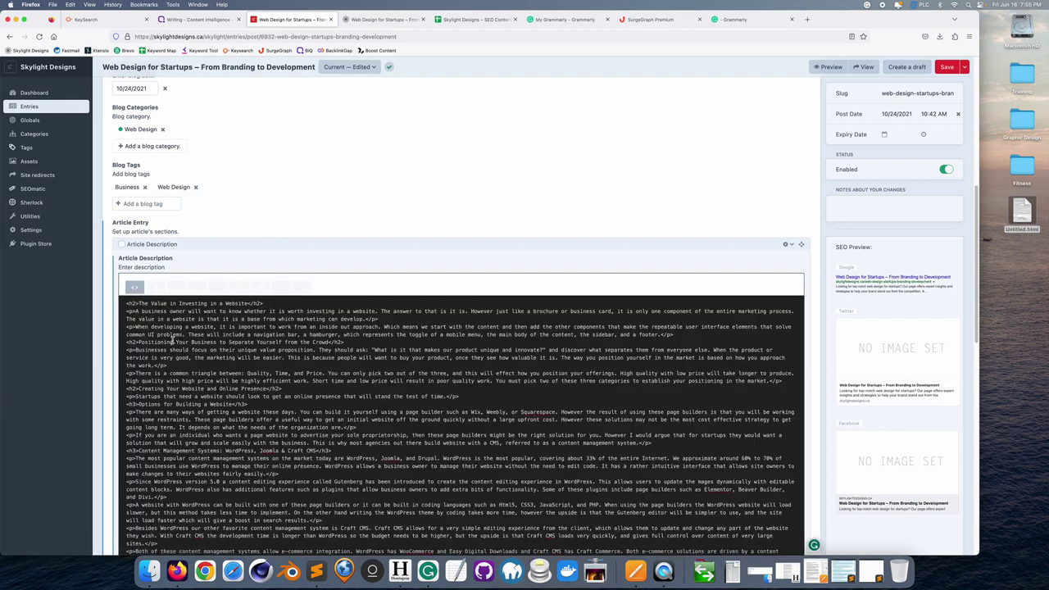
key(super+a)
key(super+v)
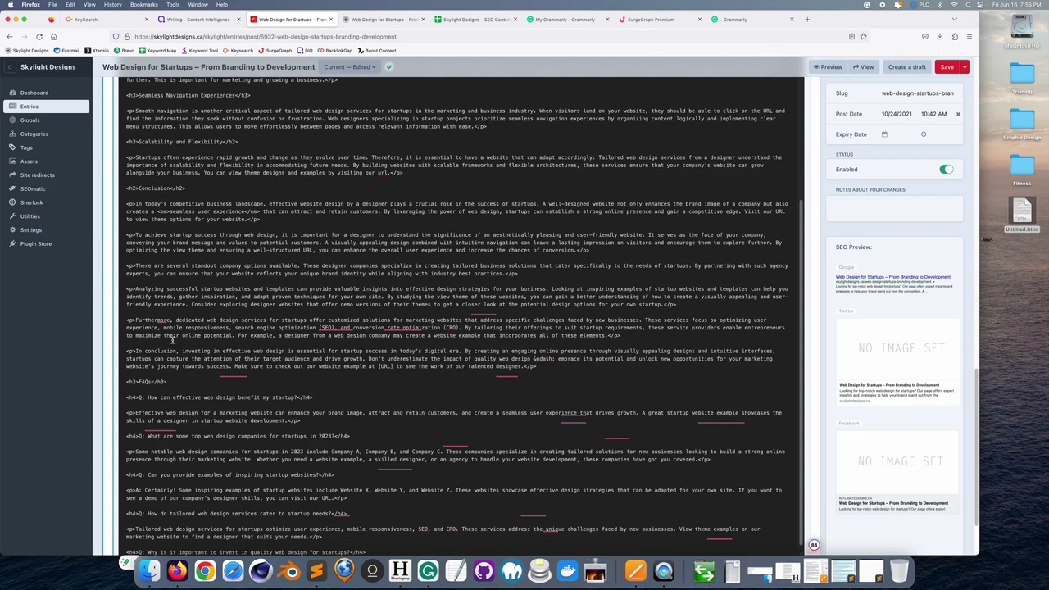
scroll(197, 356, up, 15)
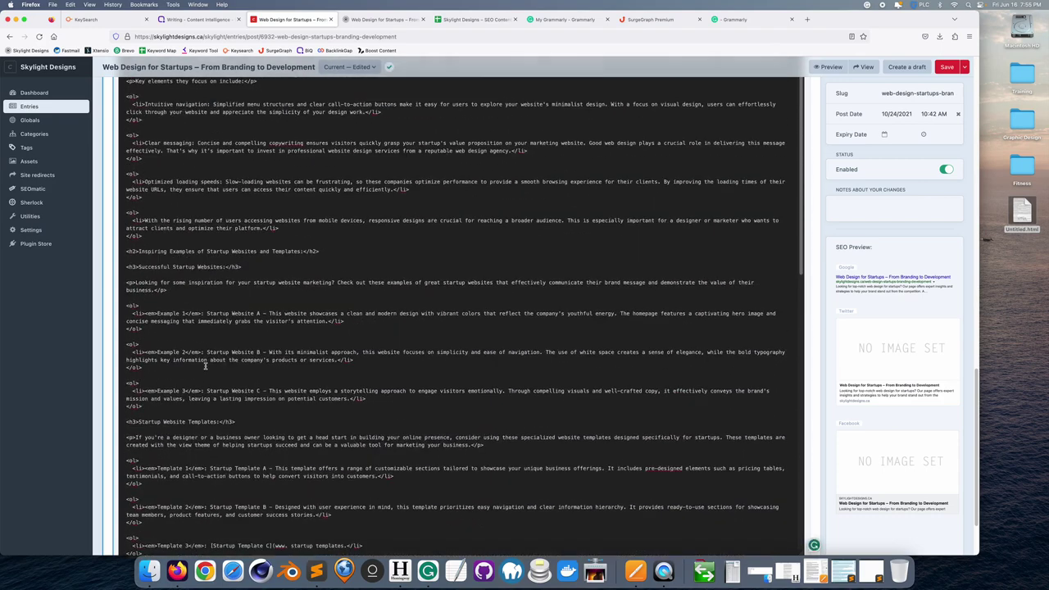
scroll(205, 366, up, 15)
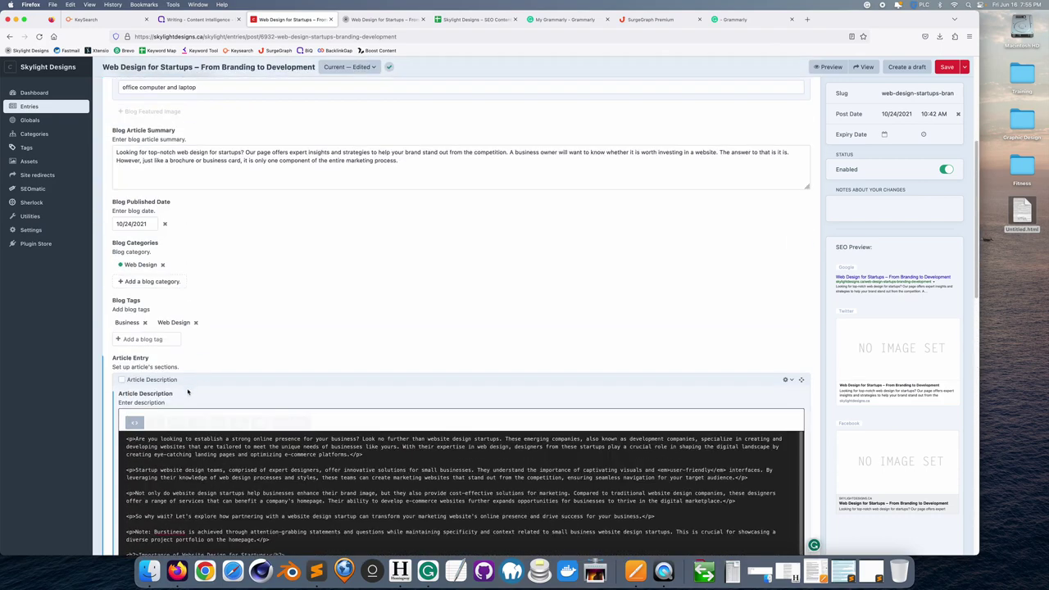
click(134, 423)
scroll(277, 404, down, 8)
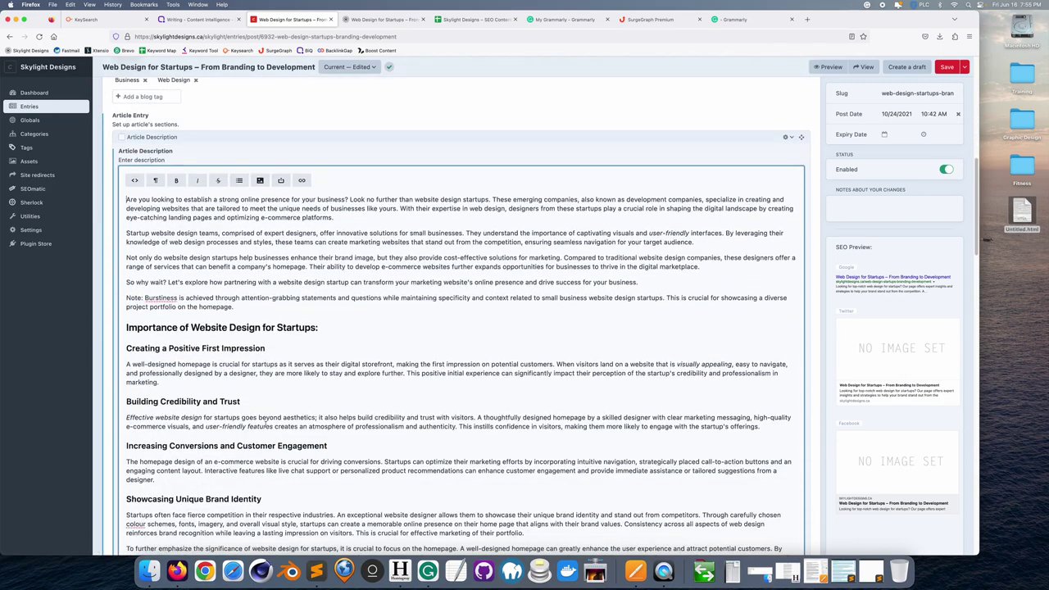
scroll(281, 393, down, 10)
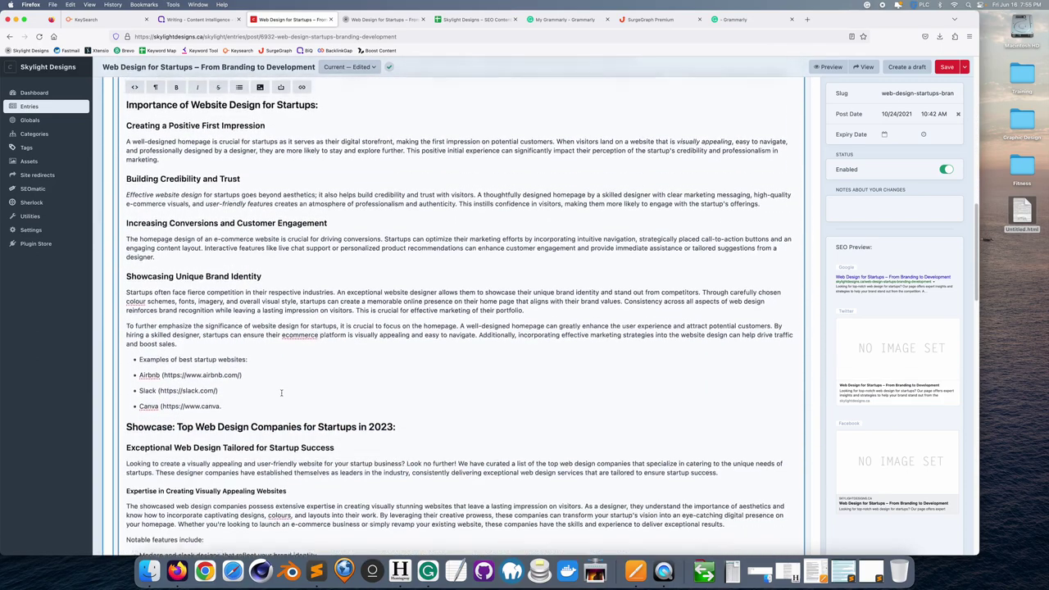
scroll(282, 392, down, 8)
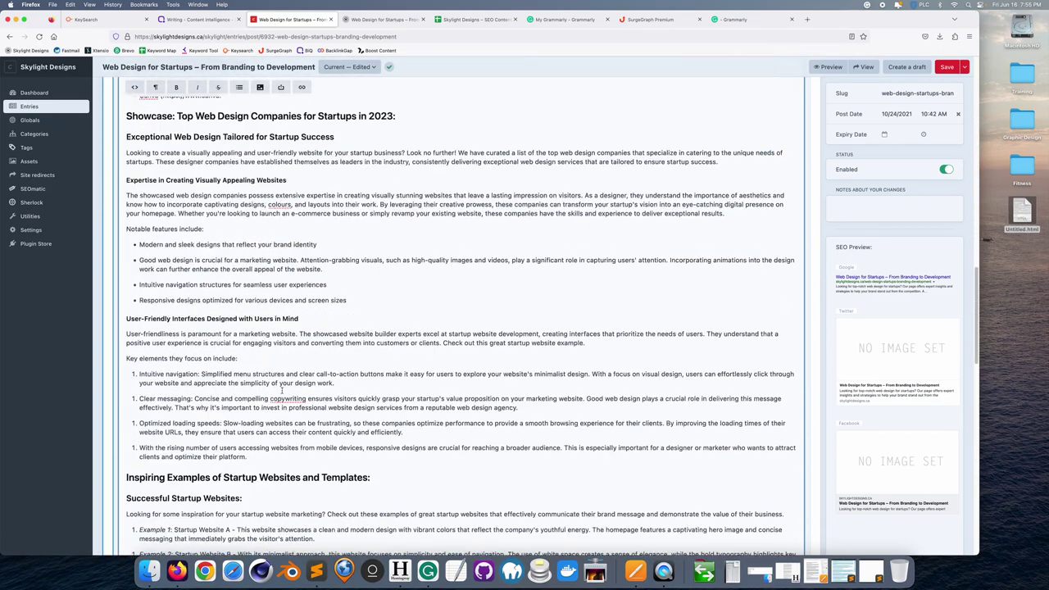
scroll(282, 390, down, 10)
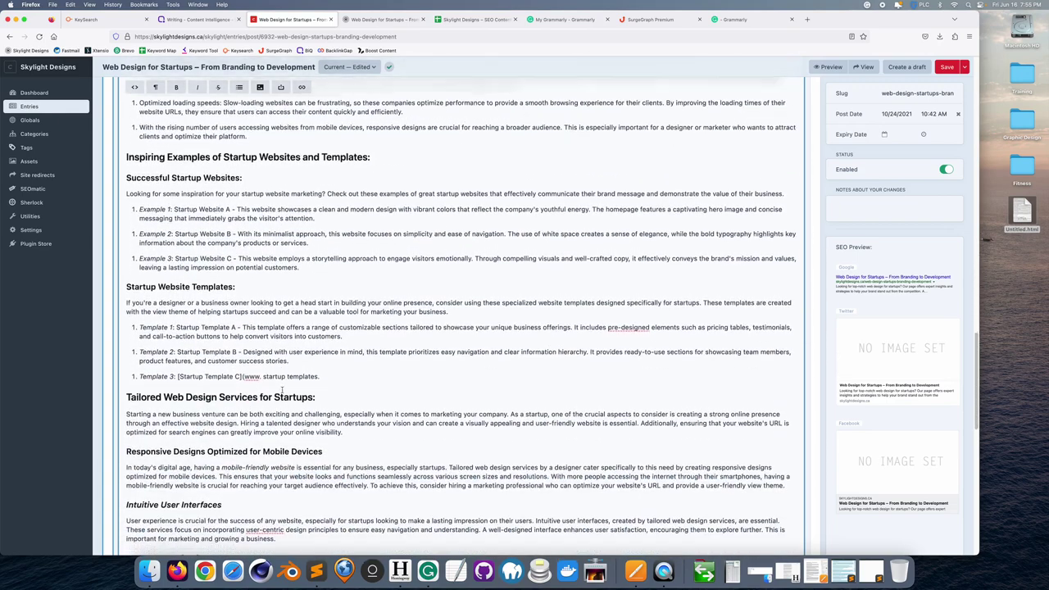
- Reformat the four key-element items as a compact numbered list
scroll(282, 390, down, 8)
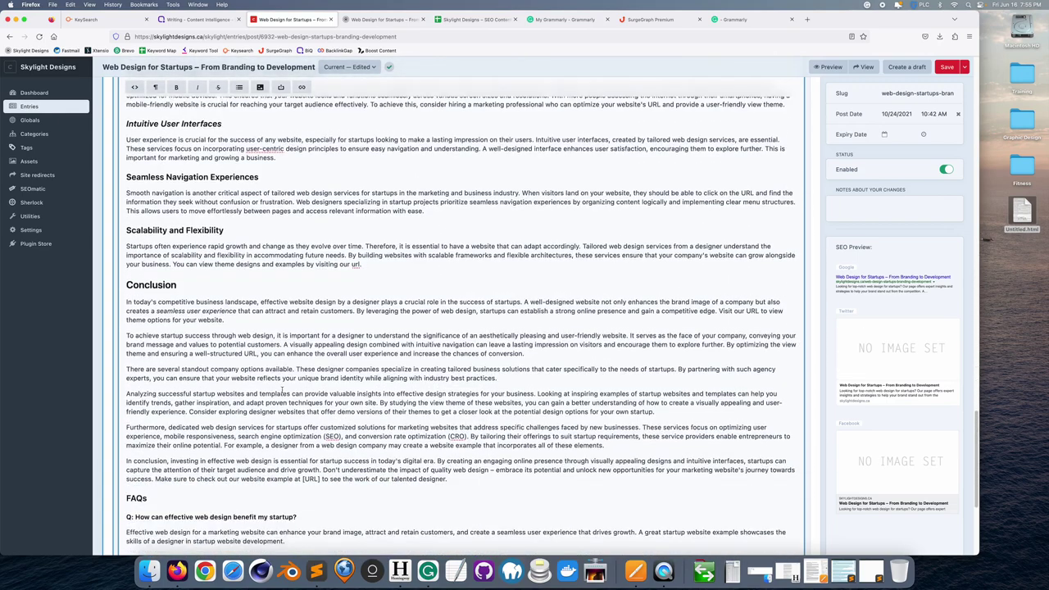
scroll(282, 390, up, 12)
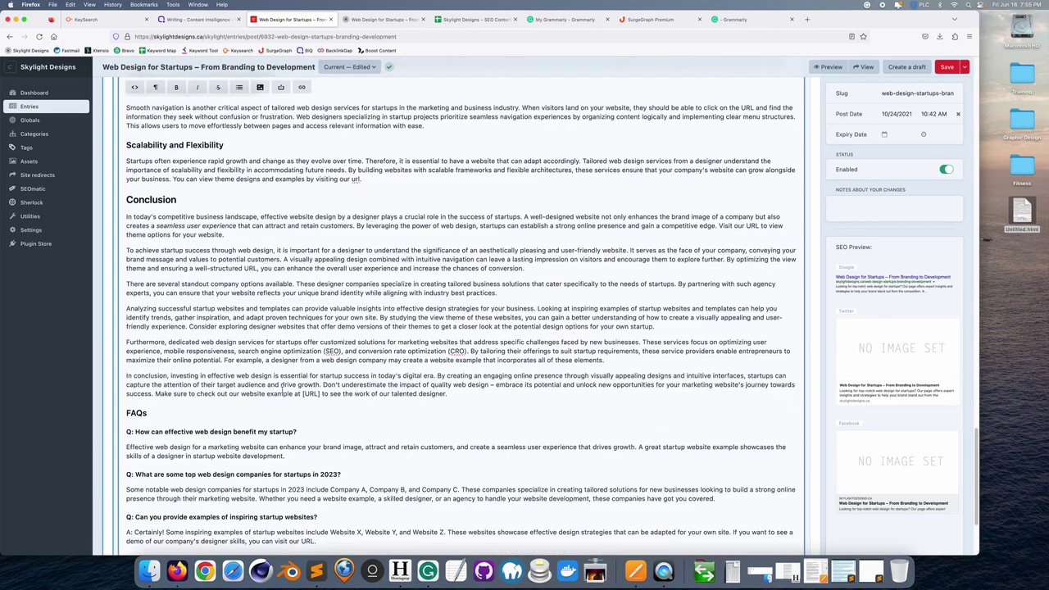
scroll(282, 388, up, 11)
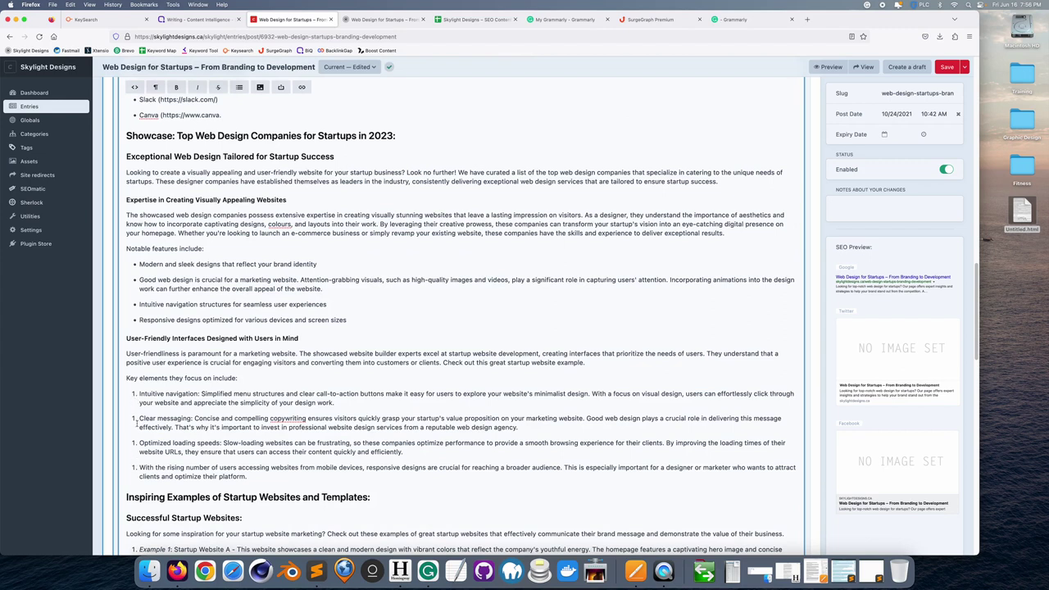
drag(251, 477, 140, 392)
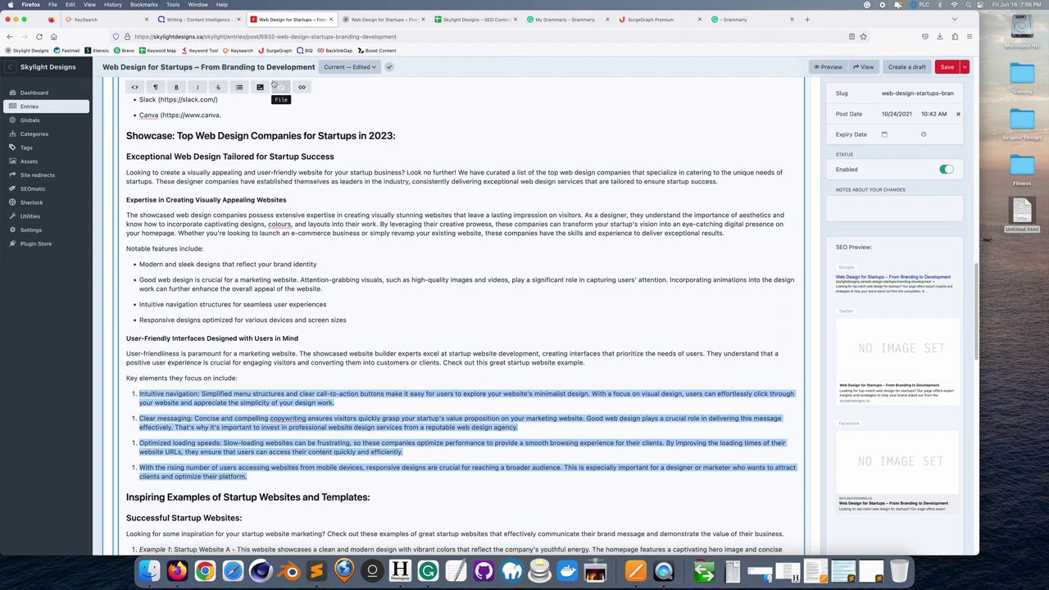
click(238, 86)
click(264, 121)
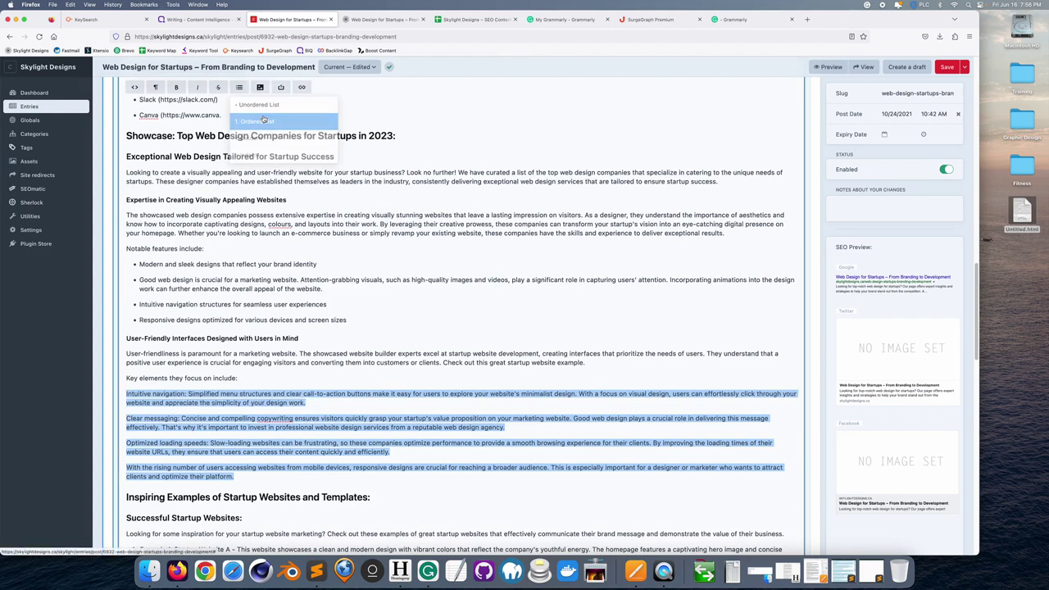
click(239, 87)
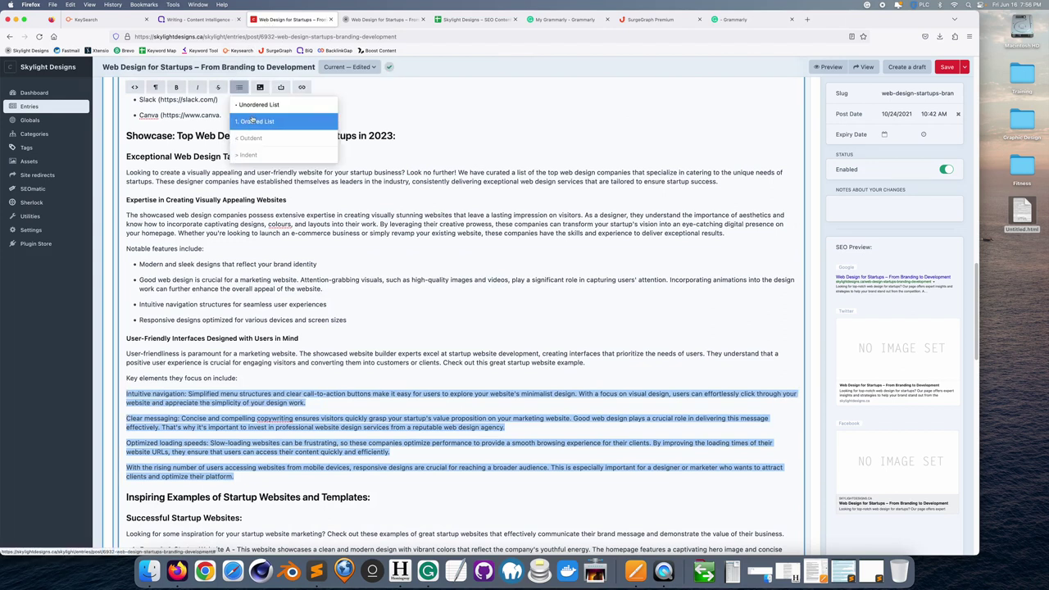
click(254, 121)
click(168, 402)
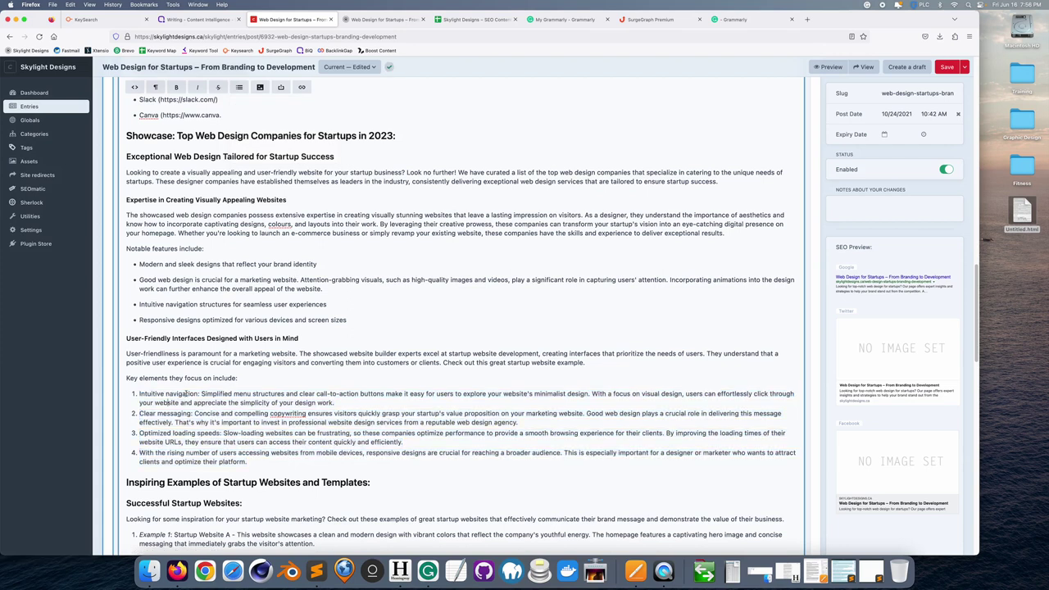
- Reformat startup website Examples 1-3 as a numbered list
scroll(222, 375, down, 4)
drag(298, 448, 134, 390)
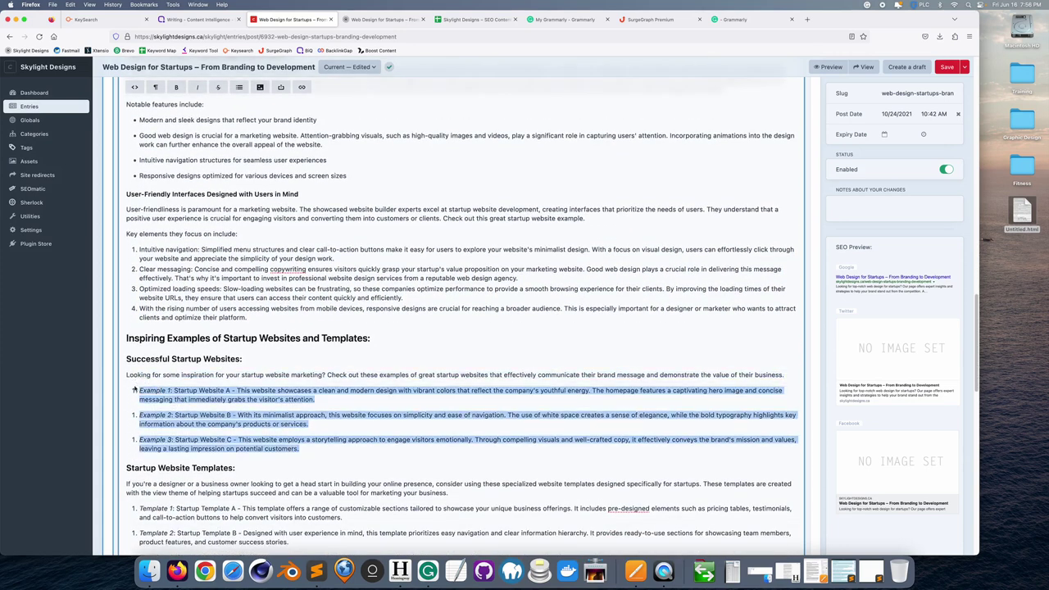
click(240, 87)
click(254, 120)
click(239, 87)
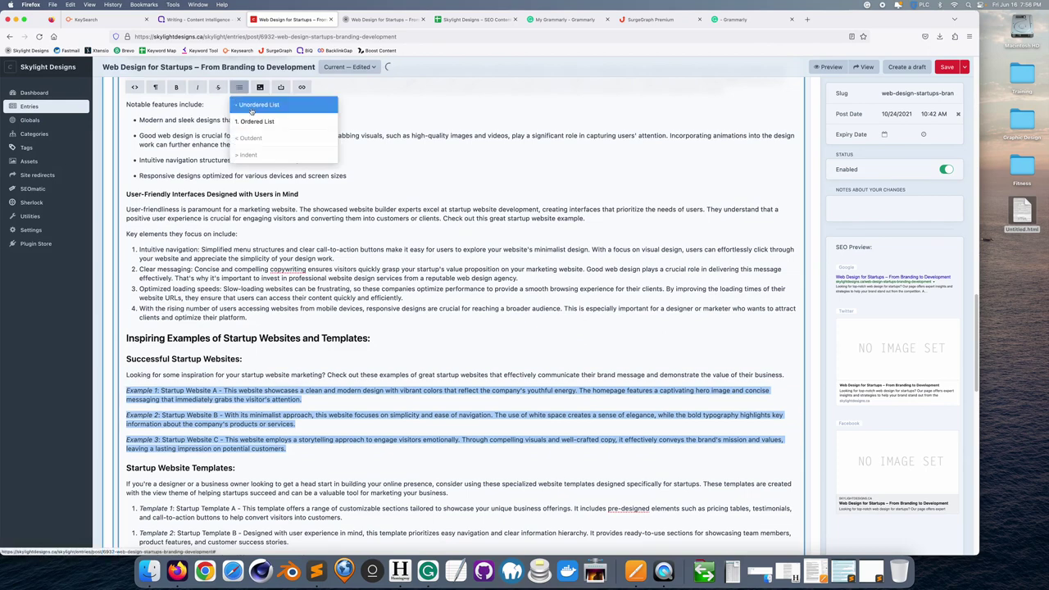
click(256, 120)
- Reformat startup Templates 1-3 as a numbered list and review the article
scroll(271, 380, down, 3)
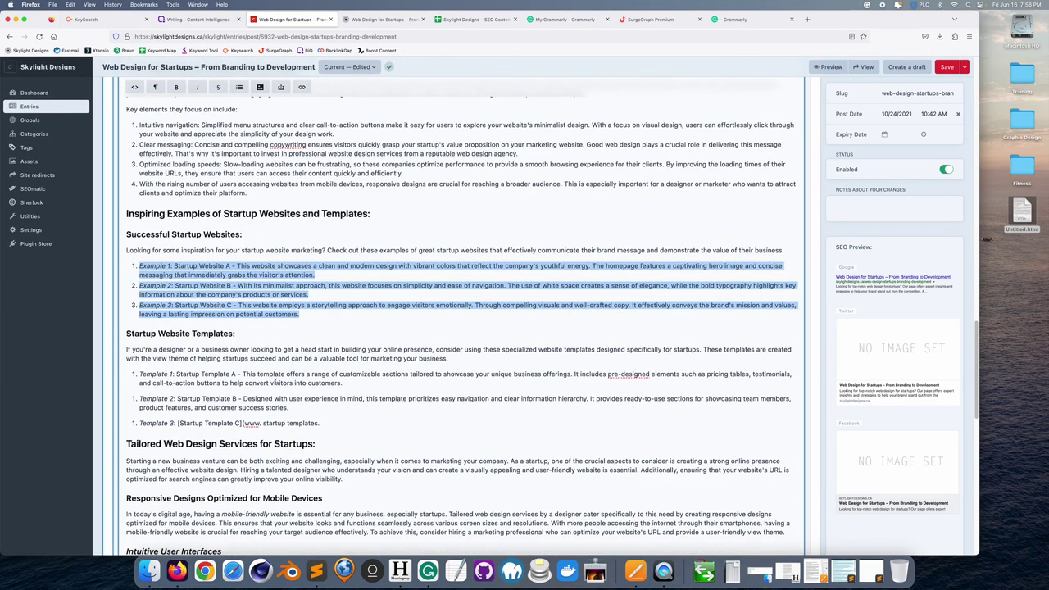
drag(319, 422, 127, 373)
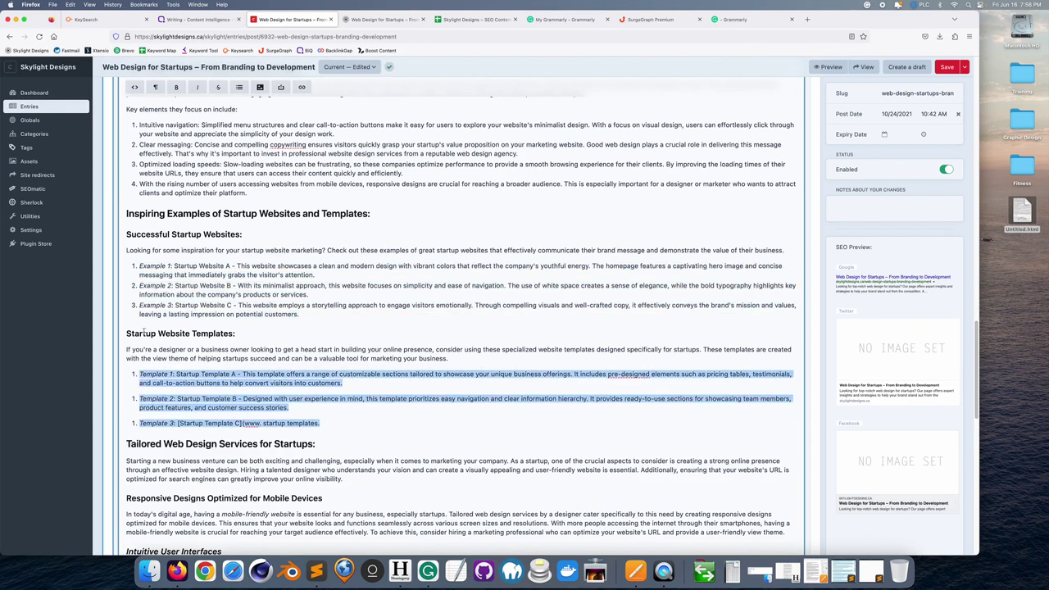
click(239, 87)
click(256, 120)
click(239, 87)
click(256, 120)
scroll(235, 373, down, 3)
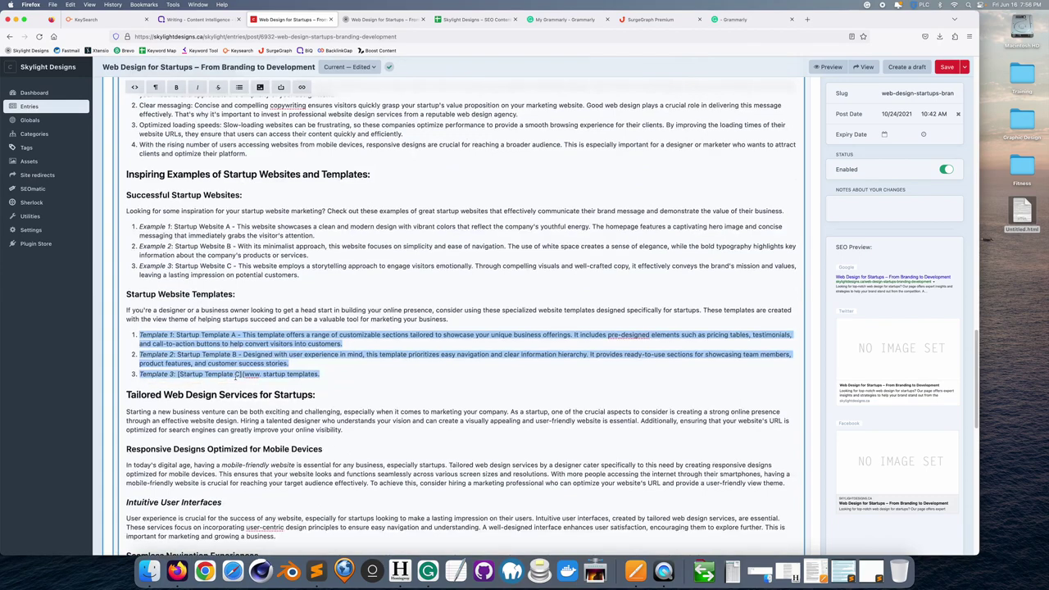
scroll(236, 374, down, 15)
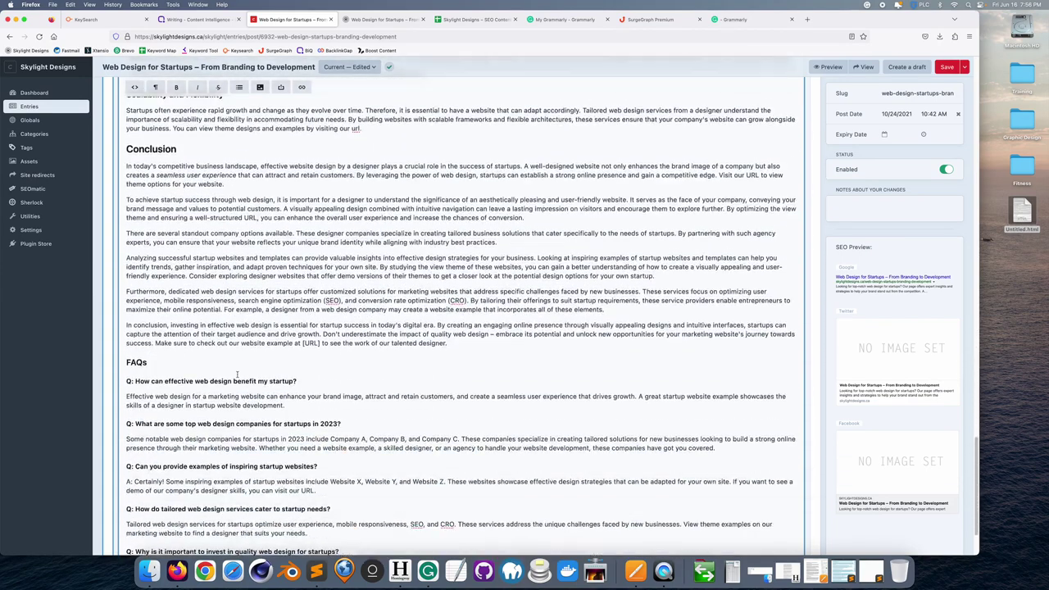
scroll(237, 373, down, 3)
scroll(236, 374, up, 15)
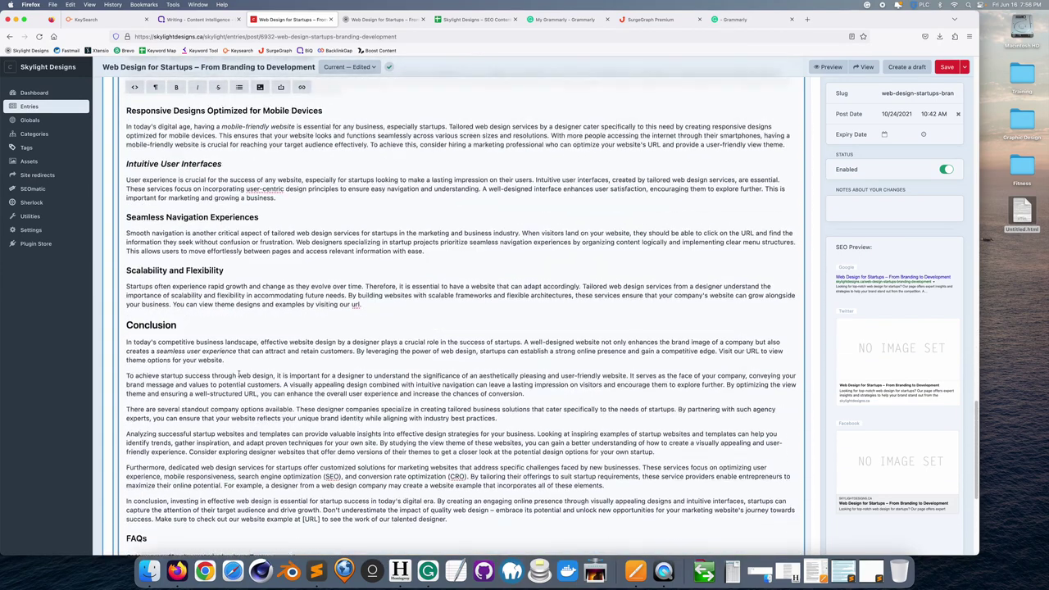
scroll(240, 373, up, 15)
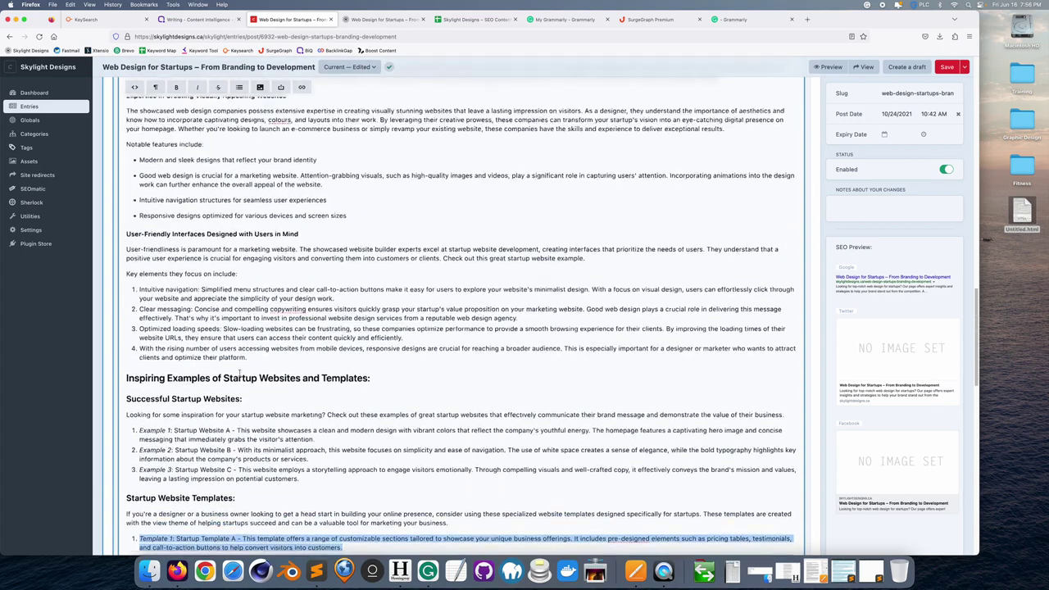
scroll(240, 372, up, 15)
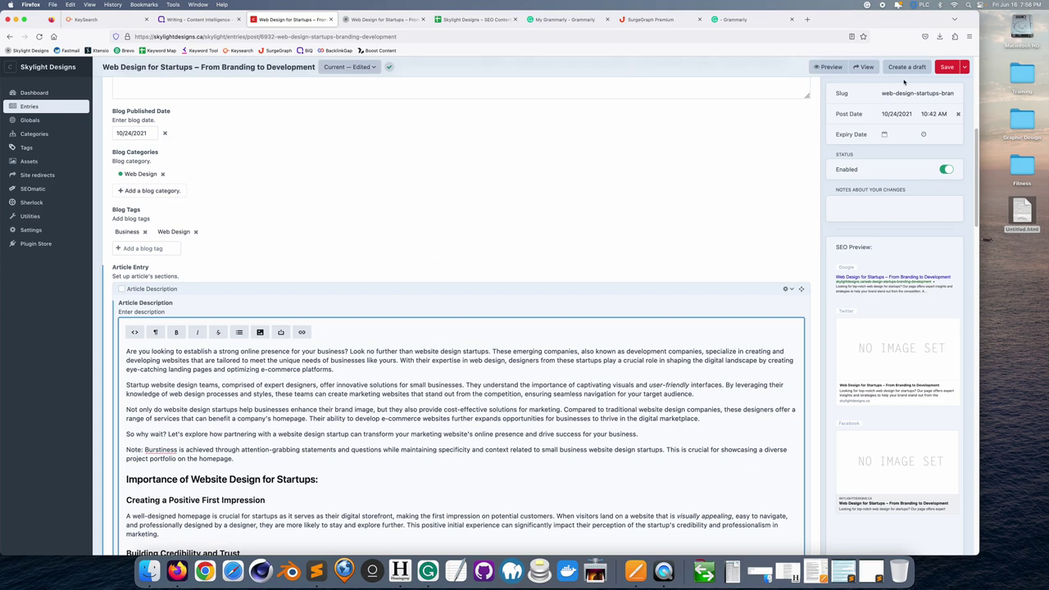
- Save the article entry and screenshot its WordScope panel in BiQ
click(947, 68)
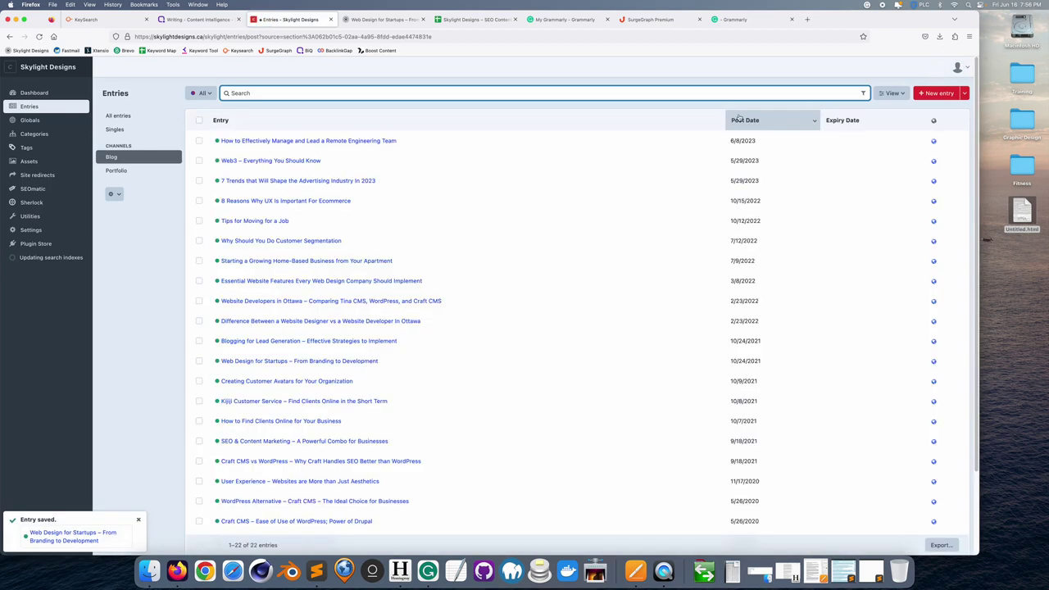
click(198, 20)
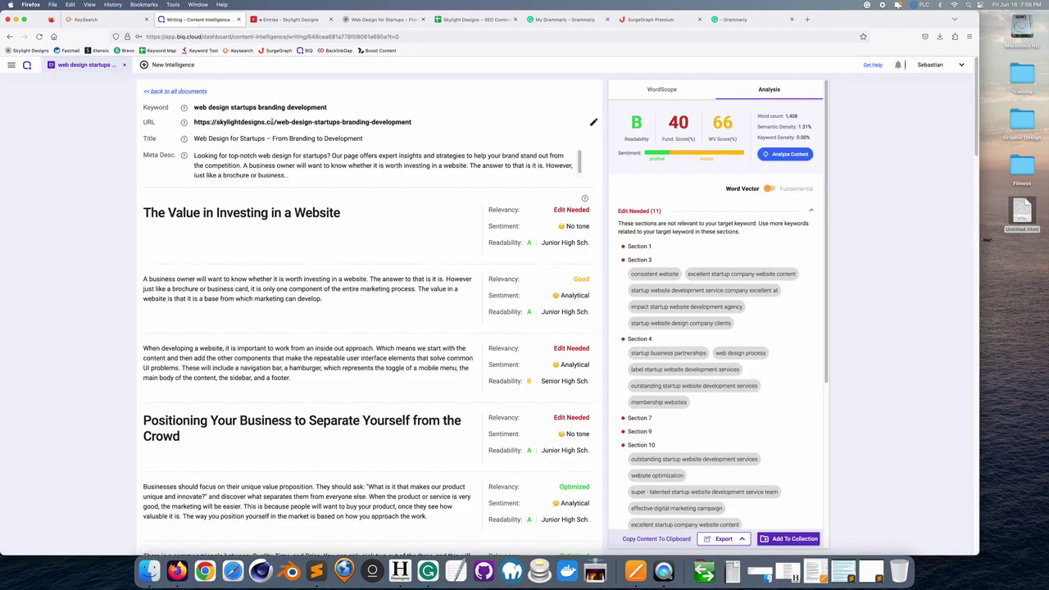
click(659, 90)
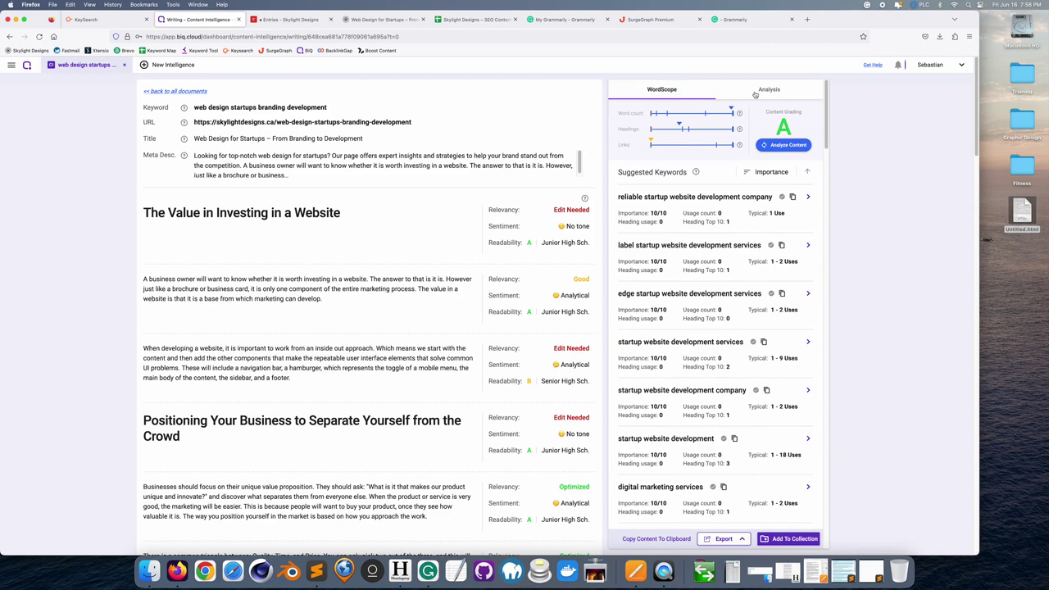
key(super+shift+4)
drag(607, 76, 799, 159)
- Screenshot the Analysis scores panel, then return to the Craft entries list
click(776, 91)
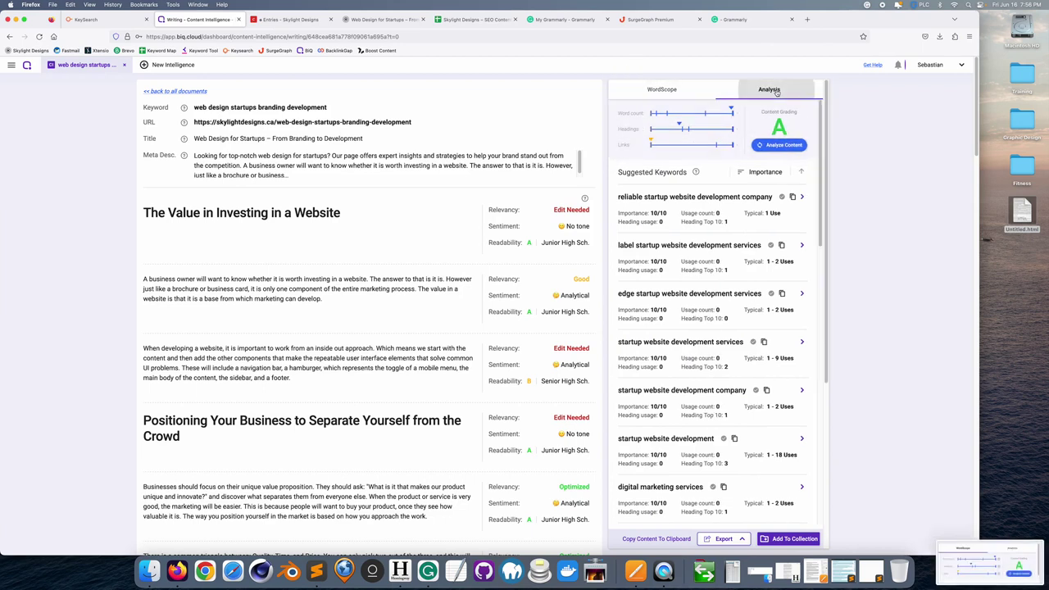
key(super+shift+4)
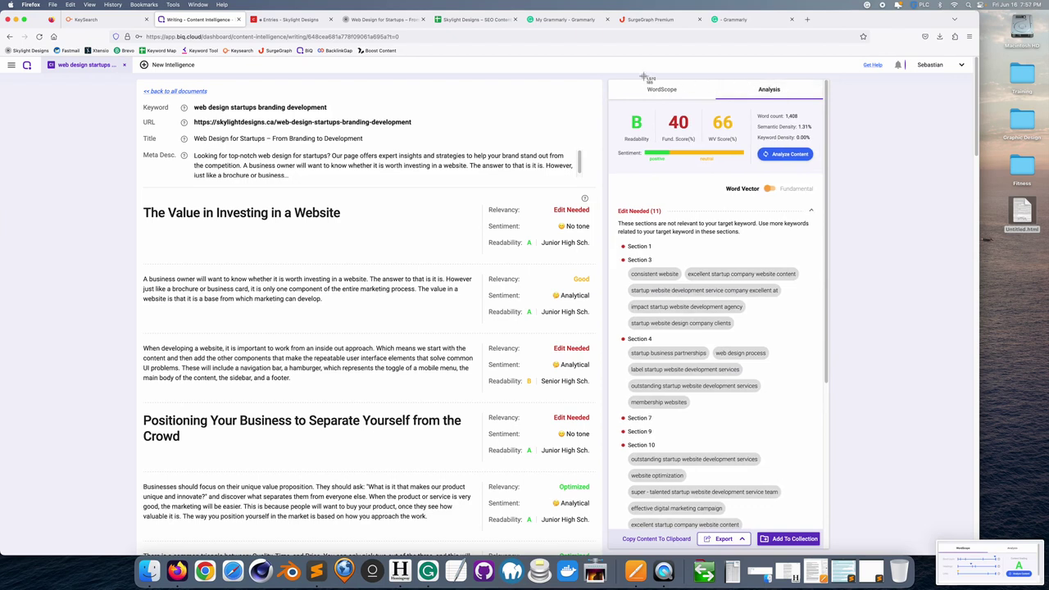
drag(606, 76, 845, 190)
click(176, 91)
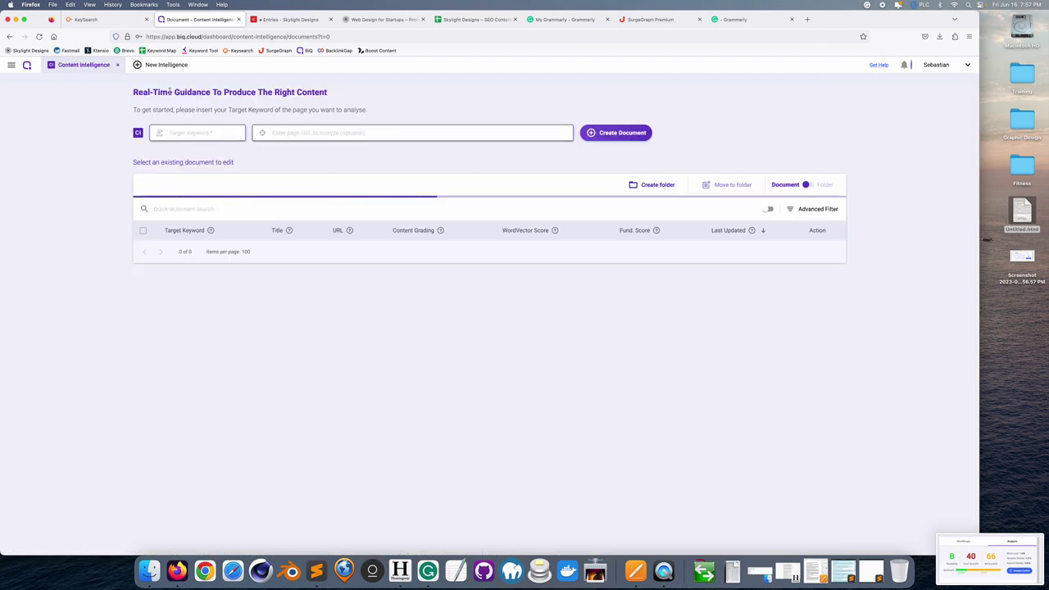
click(288, 23)
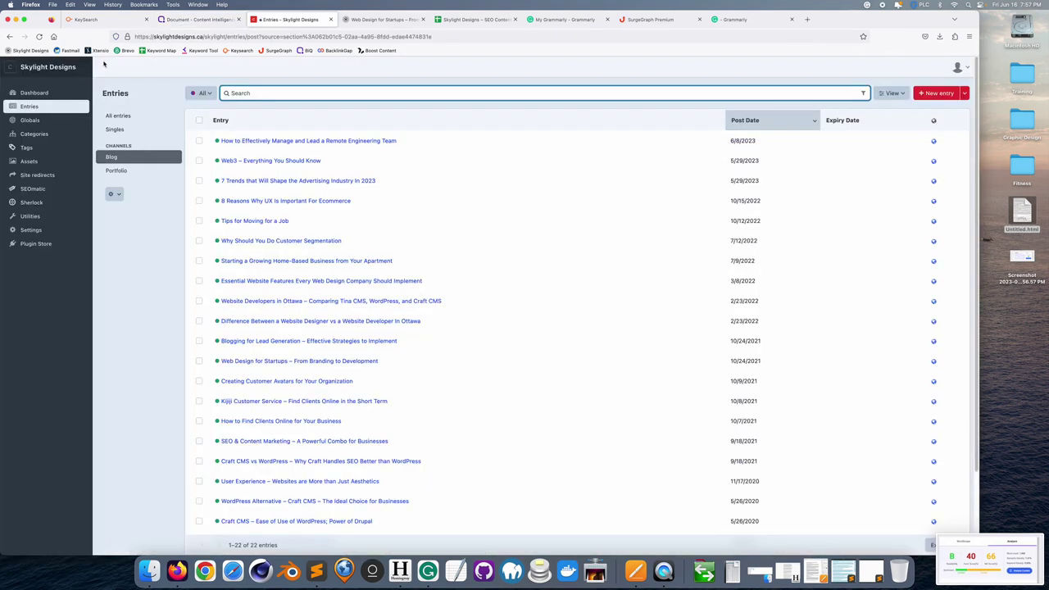
- Open the live skylightdesigns.ca blog's page 2, showing the Oct 24, 2021 startups article
click(70, 70)
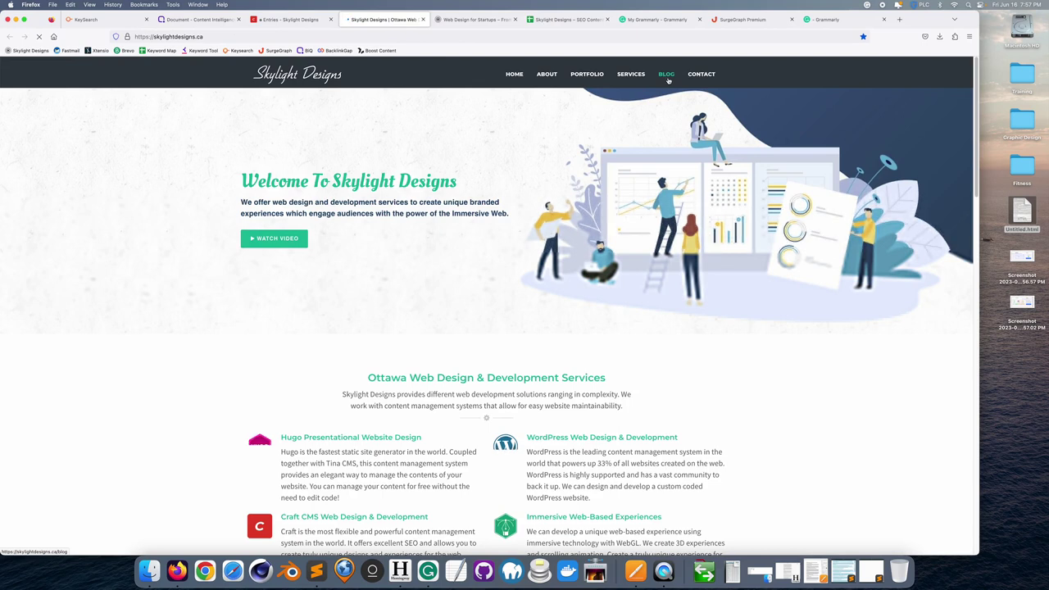
click(667, 74)
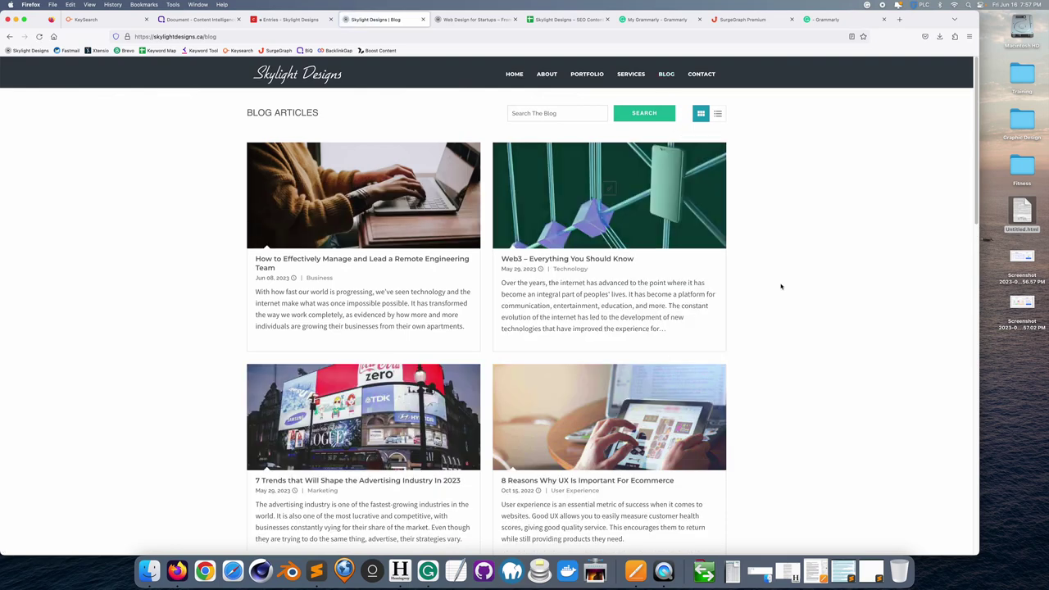
scroll(786, 292, down, 2)
scroll(785, 293, down, 5)
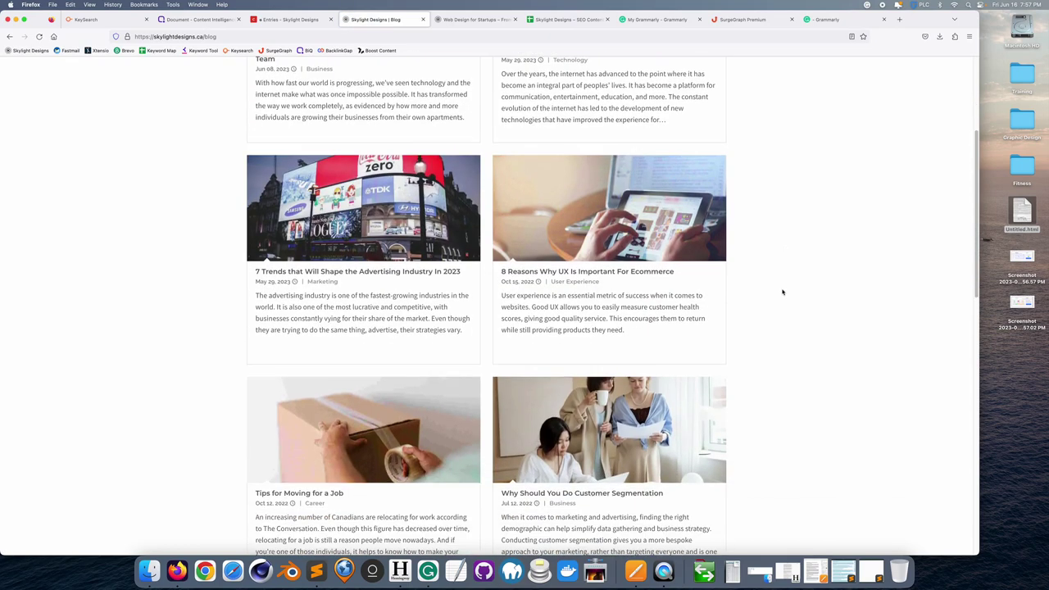
scroll(778, 290, down, 9)
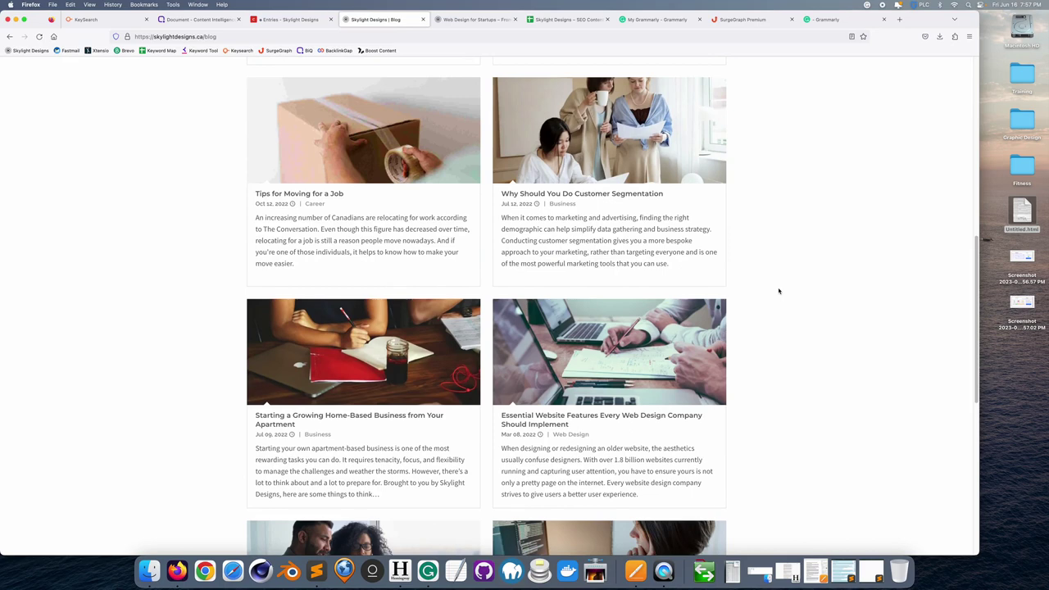
scroll(779, 290, down, 3)
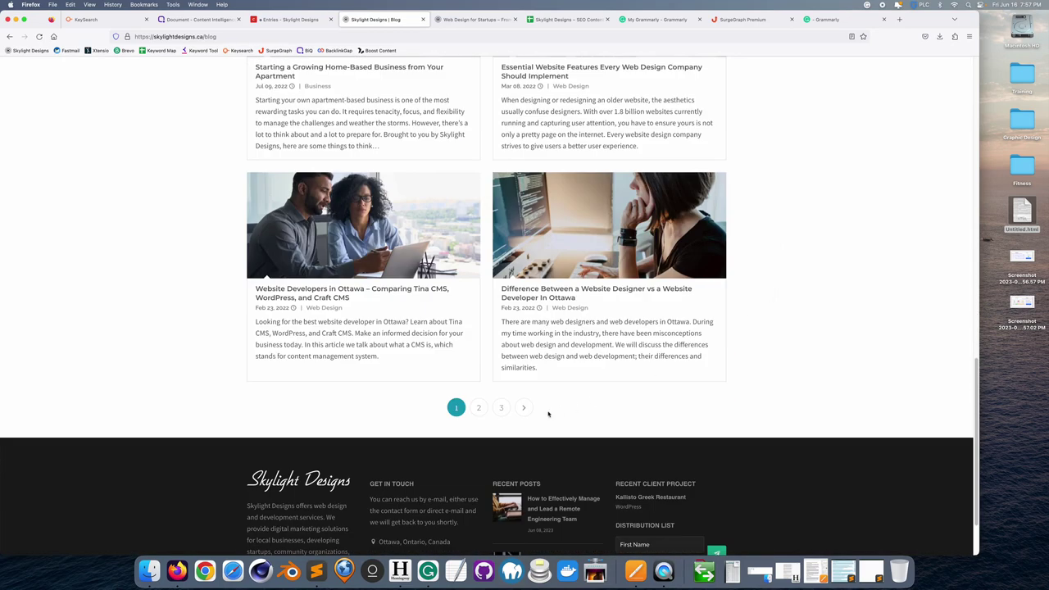
click(480, 407)
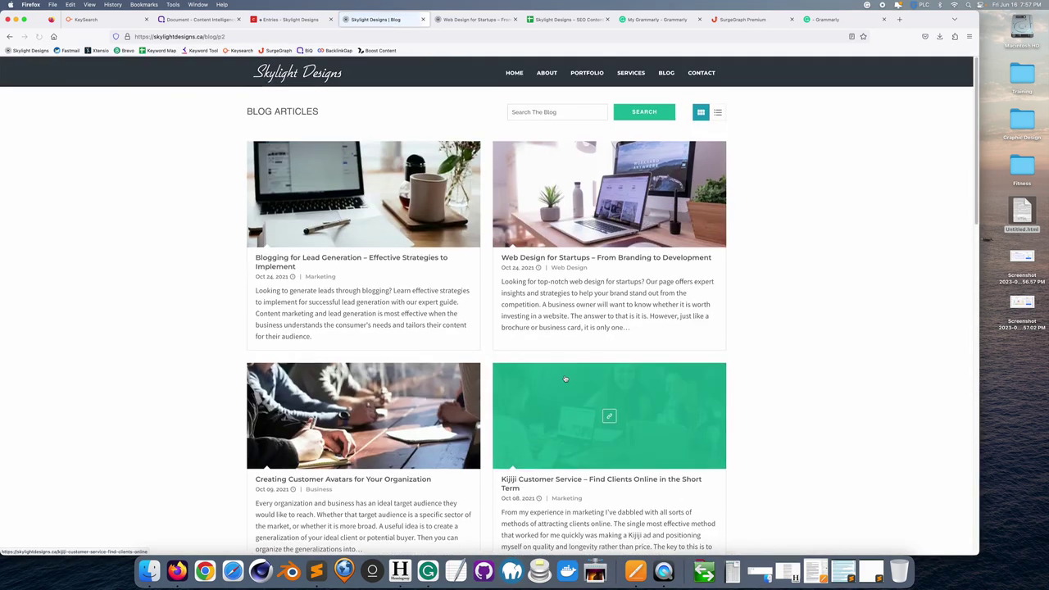
scroll(565, 374, down, 8)
scroll(565, 375, down, 10)
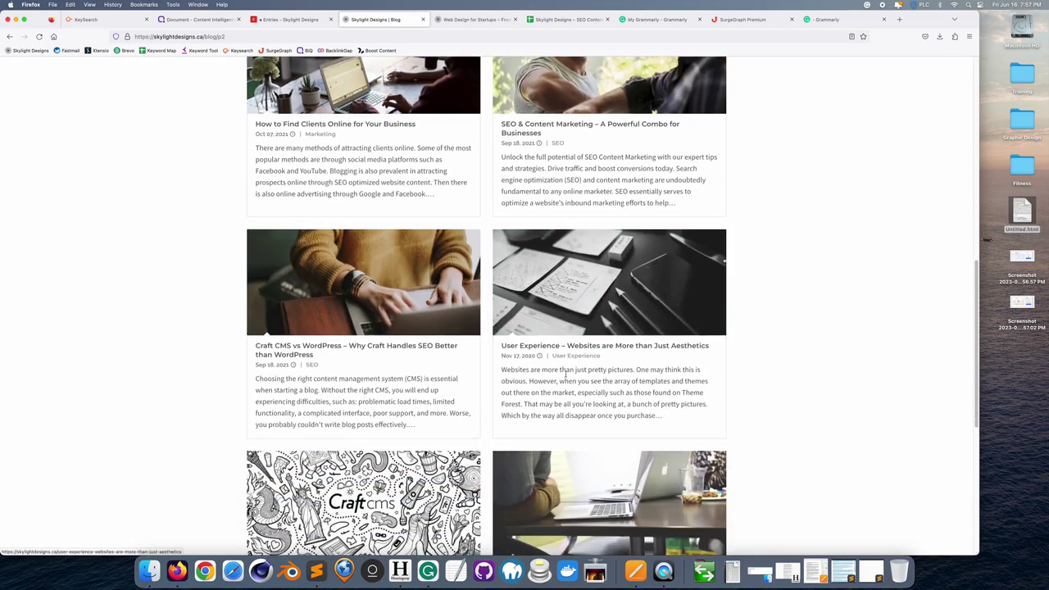
scroll(565, 374, up, 12)
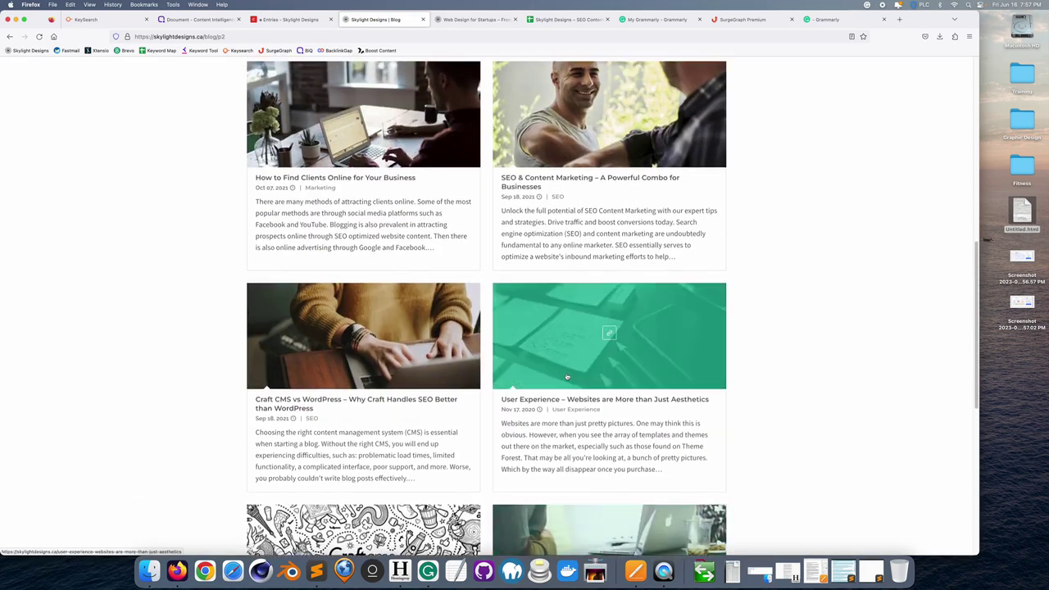
scroll(566, 376, up, 6)
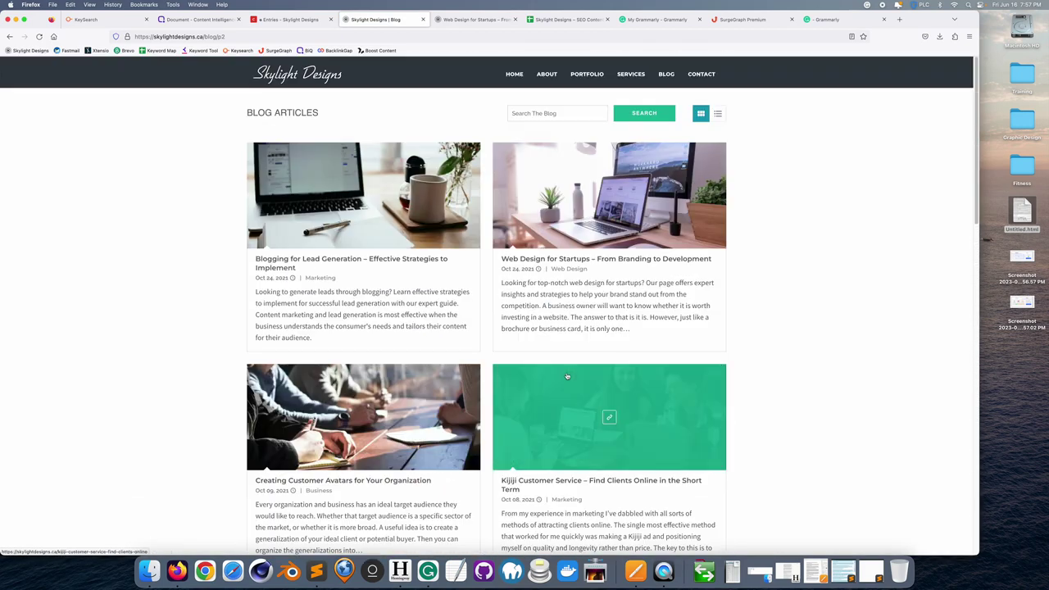
- Copy the live article's URL and paste it into BiQ's page URL field
click(626, 261)
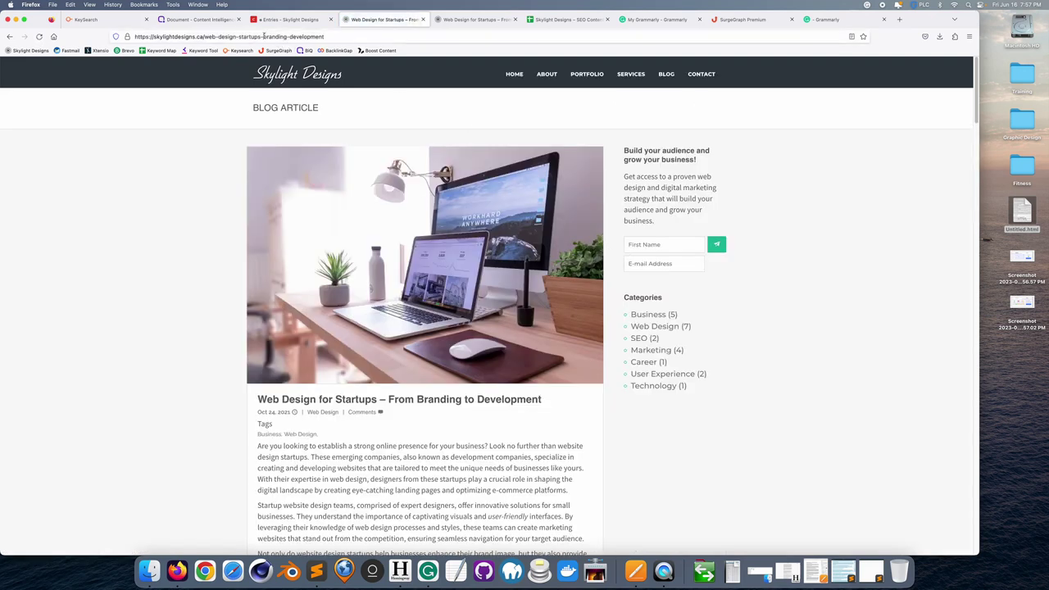
click(264, 36)
key(super+c)
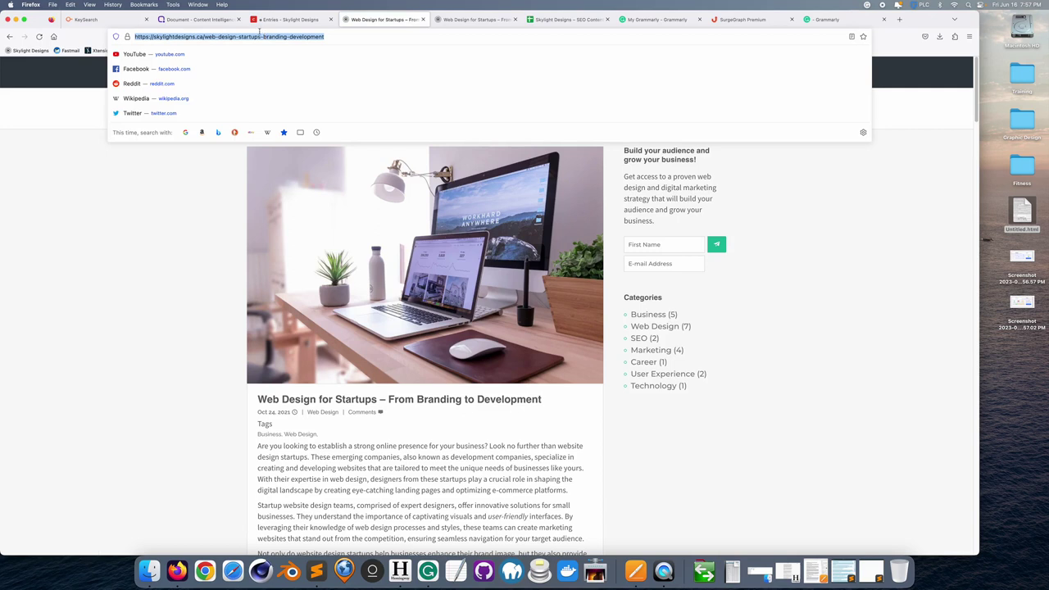
click(258, 28)
click(227, 28)
click(281, 128)
key(super+v)
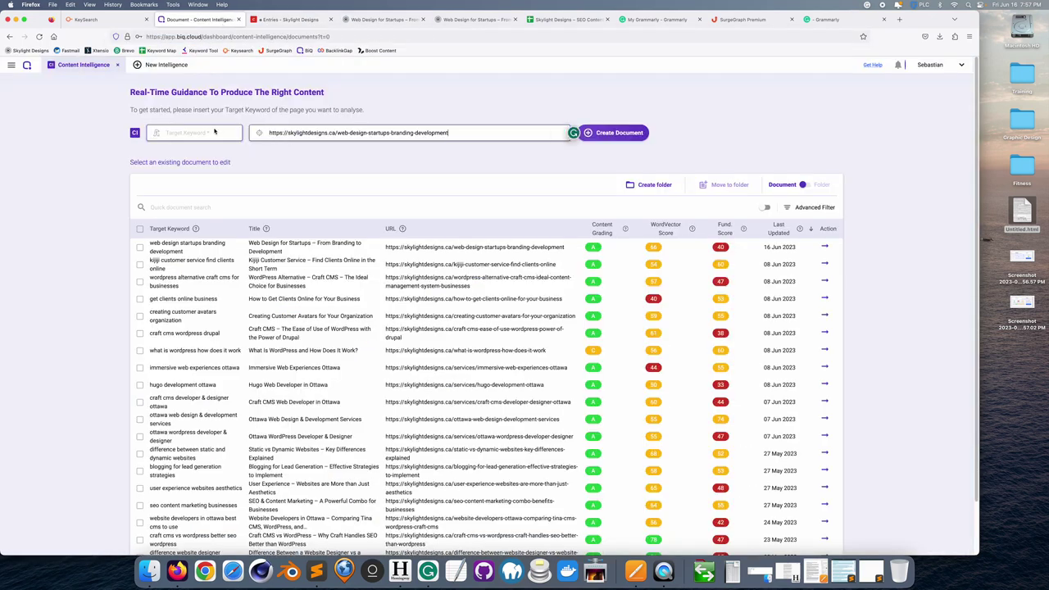
- Enter the keyword 'web design startups branding development' and create the document
click(214, 132)
text(web)
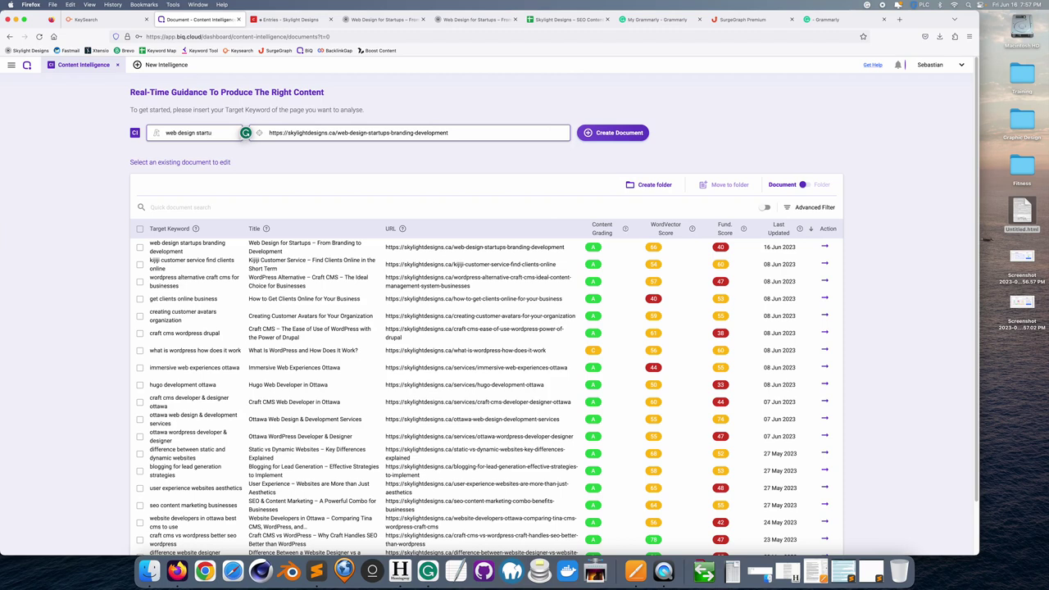
text(design startups branding development)
click(607, 136)
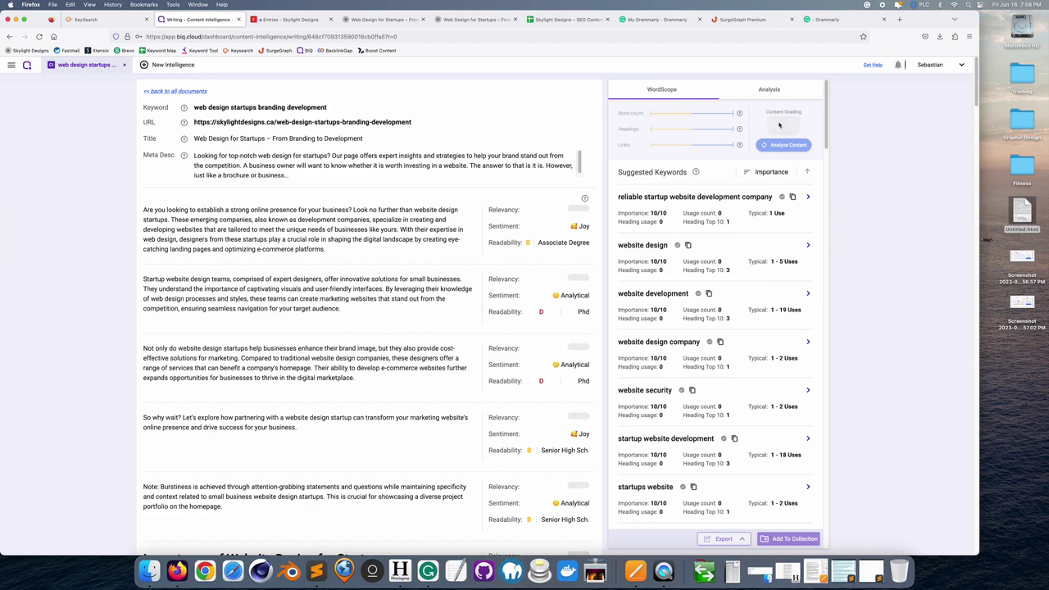
- Run Analyze Content on the article and scroll through WordScope's section relevancy ratings
mouse_move(738, 129)
click(768, 98)
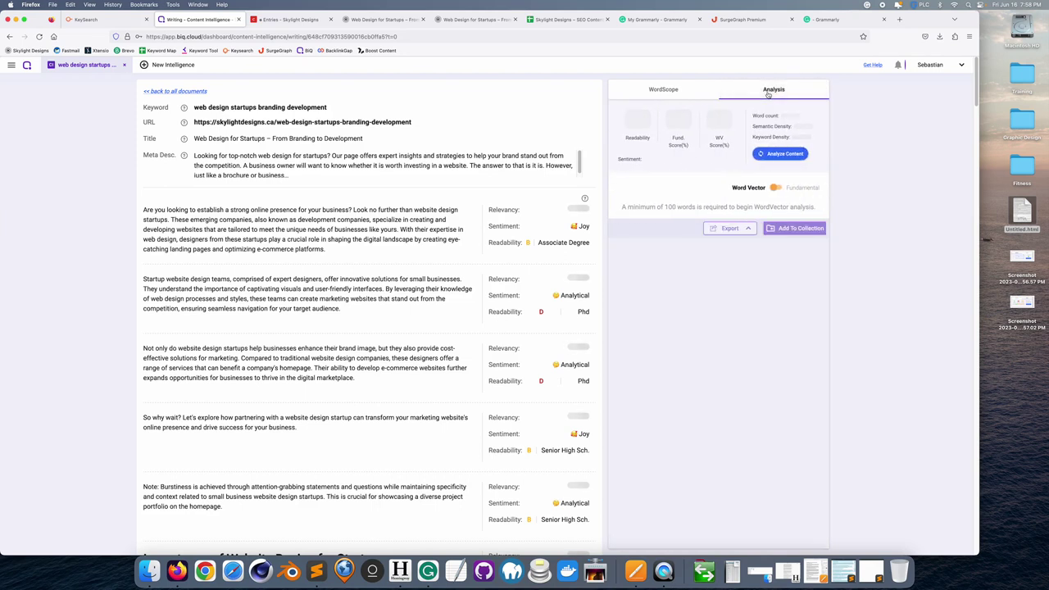
click(779, 154)
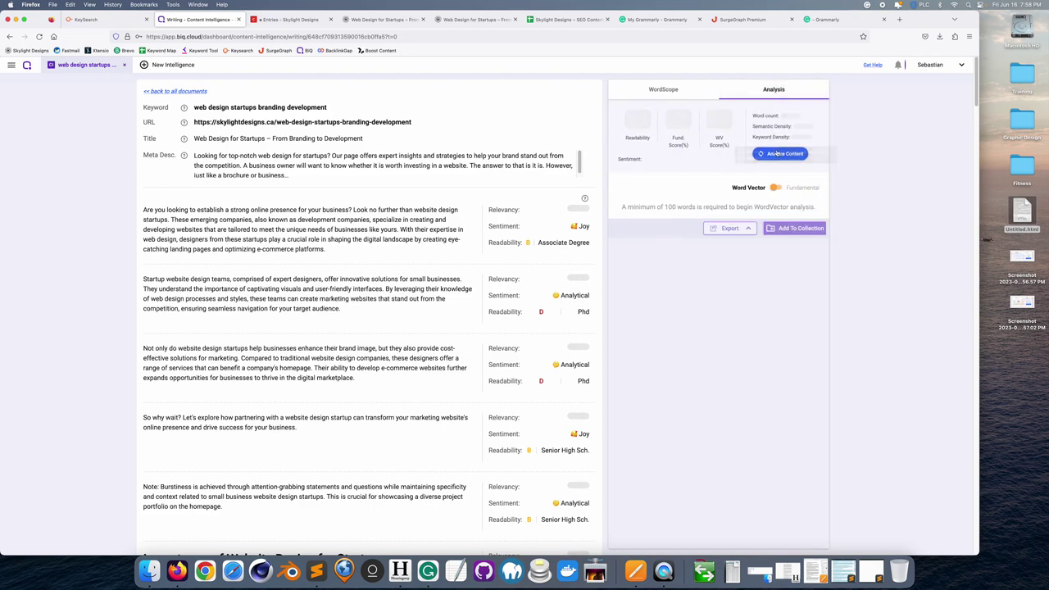
click(663, 90)
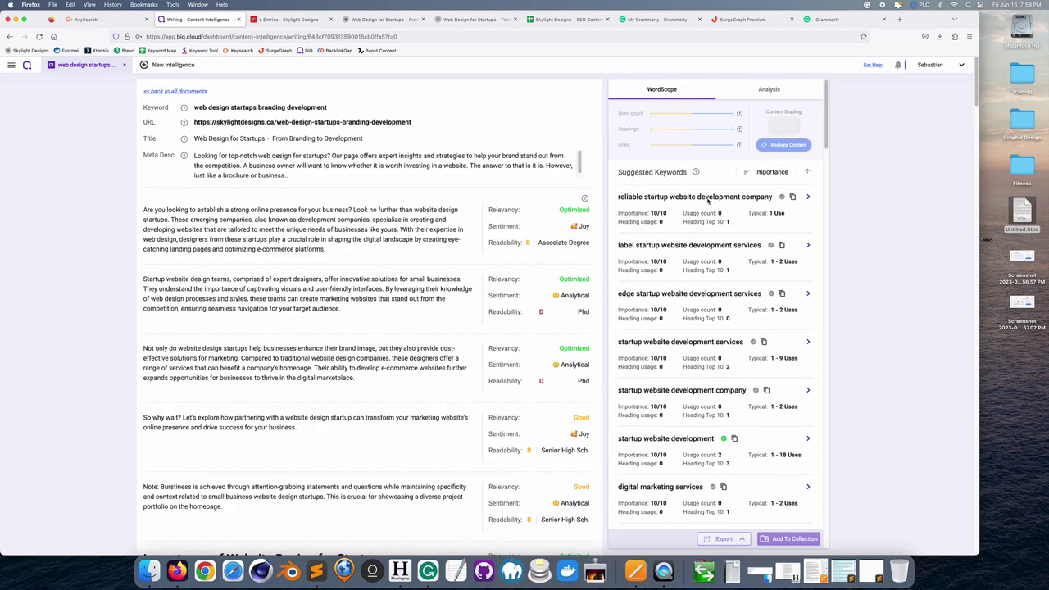
scroll(469, 344, down, 2)
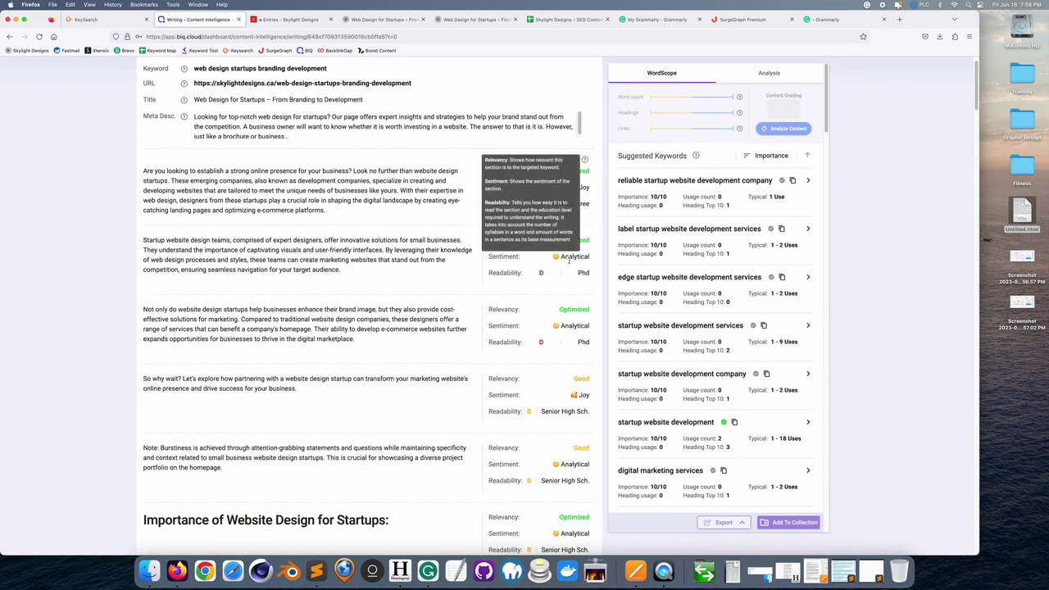
scroll(571, 308, down, 6)
scroll(572, 308, down, 12)
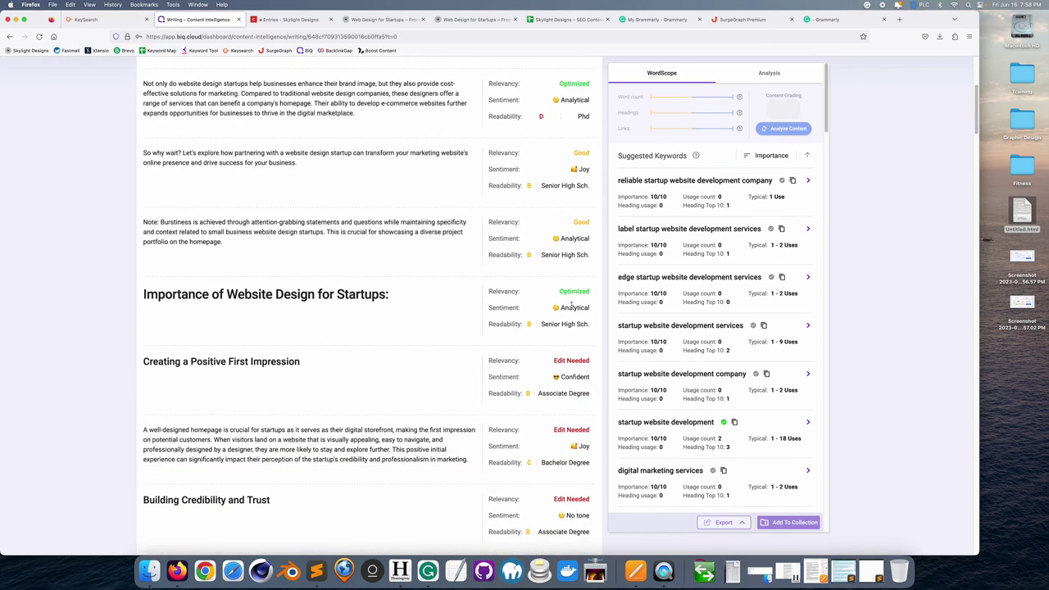
scroll(572, 308, down, 15)
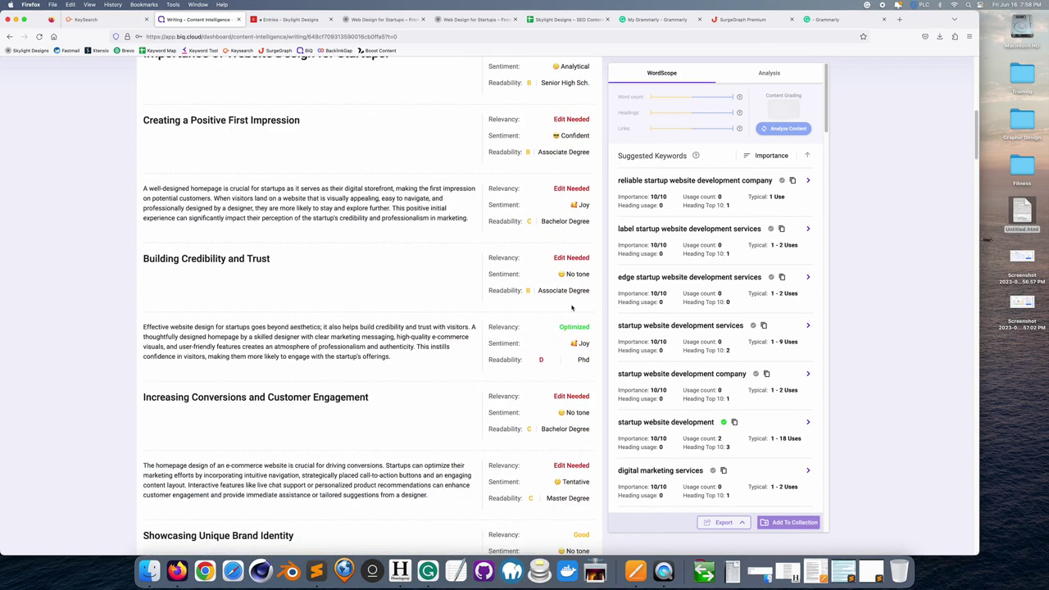
scroll(572, 308, down, 18)
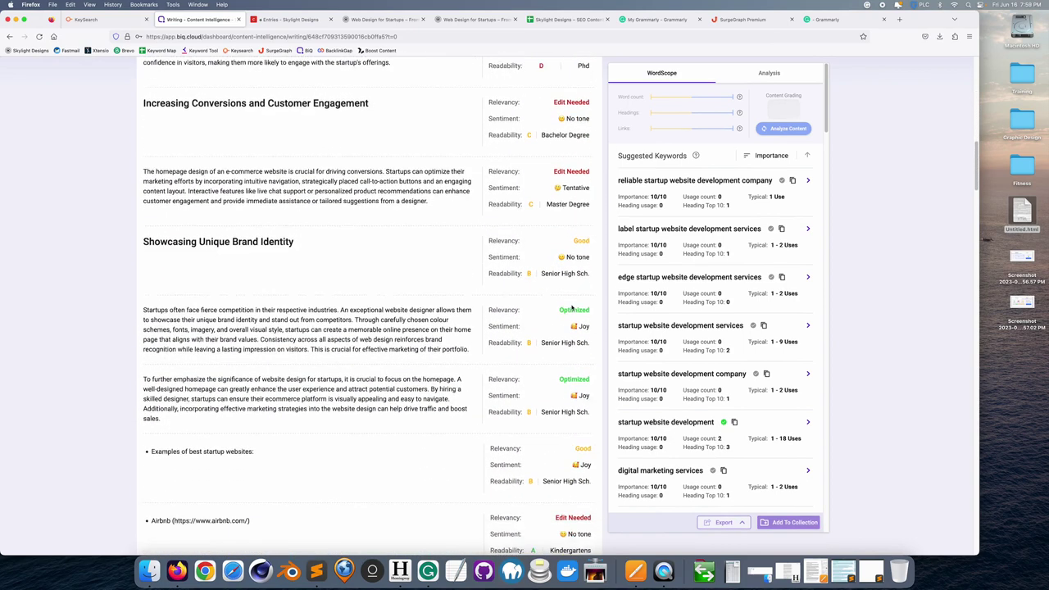
scroll(572, 304, down, 20)
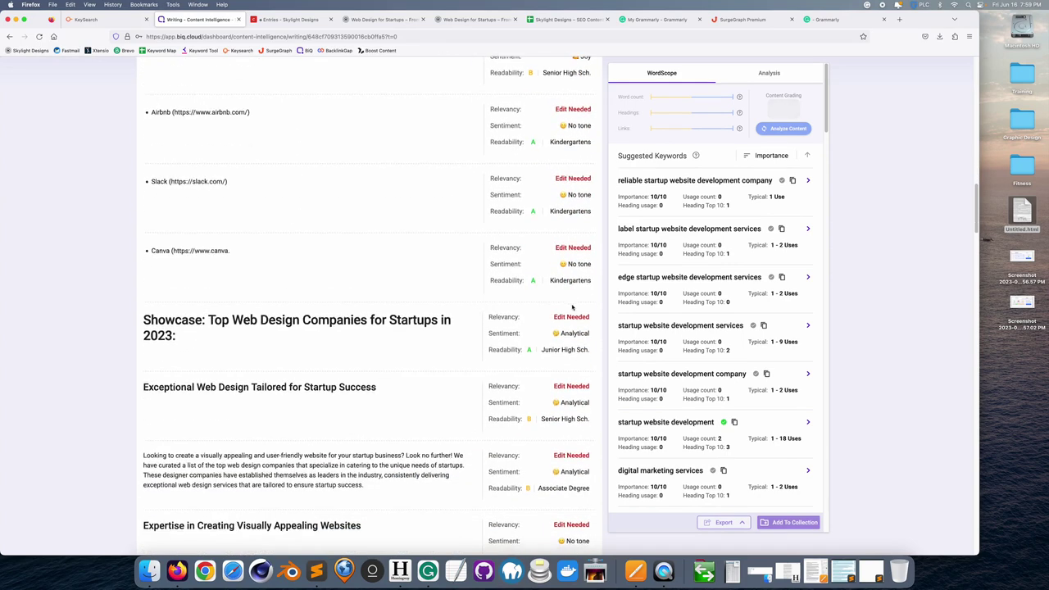
scroll(571, 309, down, 9)
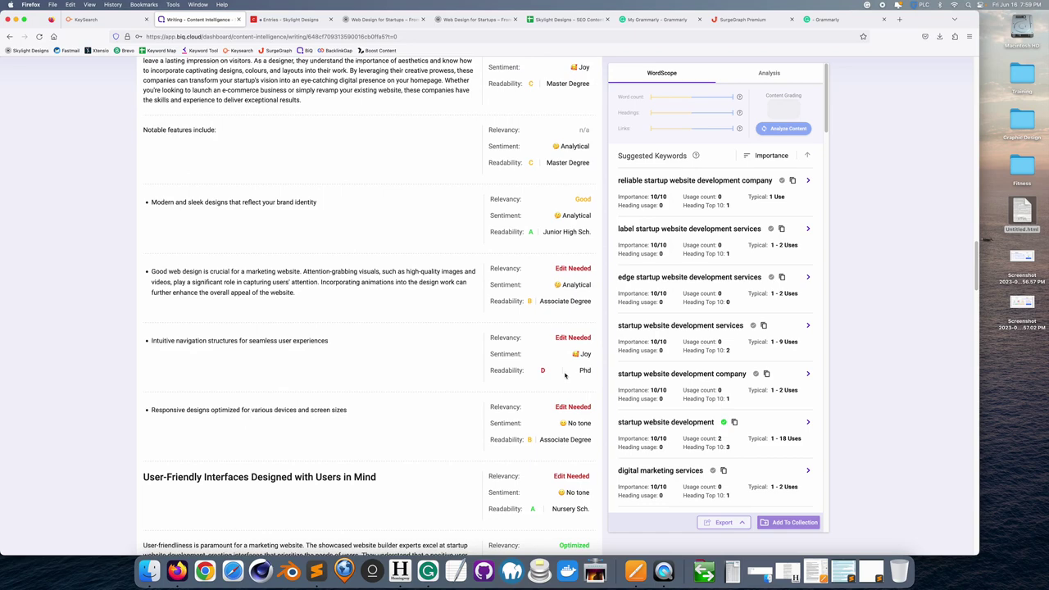
scroll(564, 375, up, 20)
scroll(565, 374, up, 20)
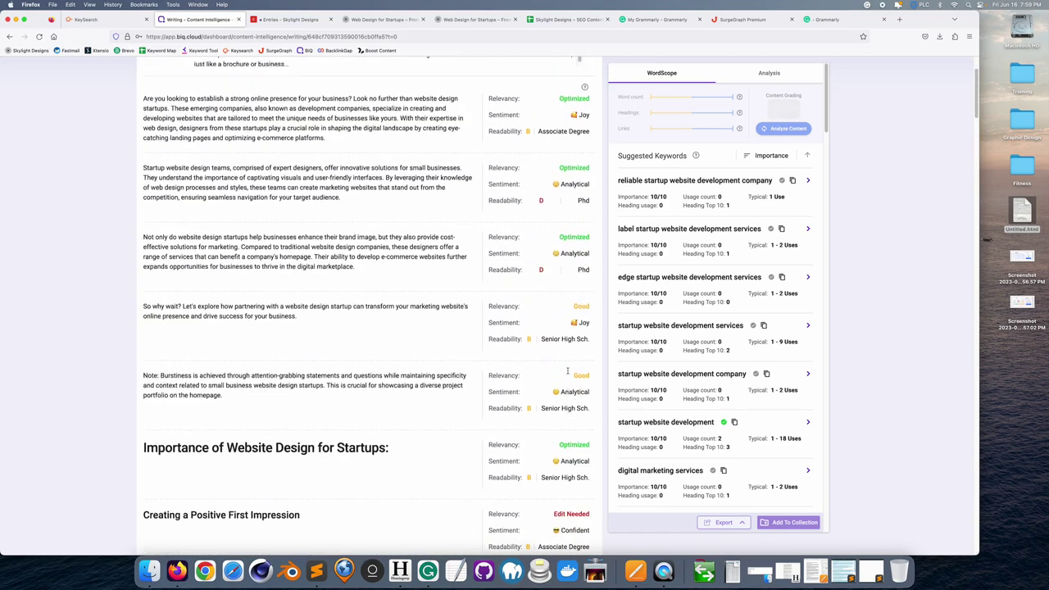
scroll(566, 372, up, 6)
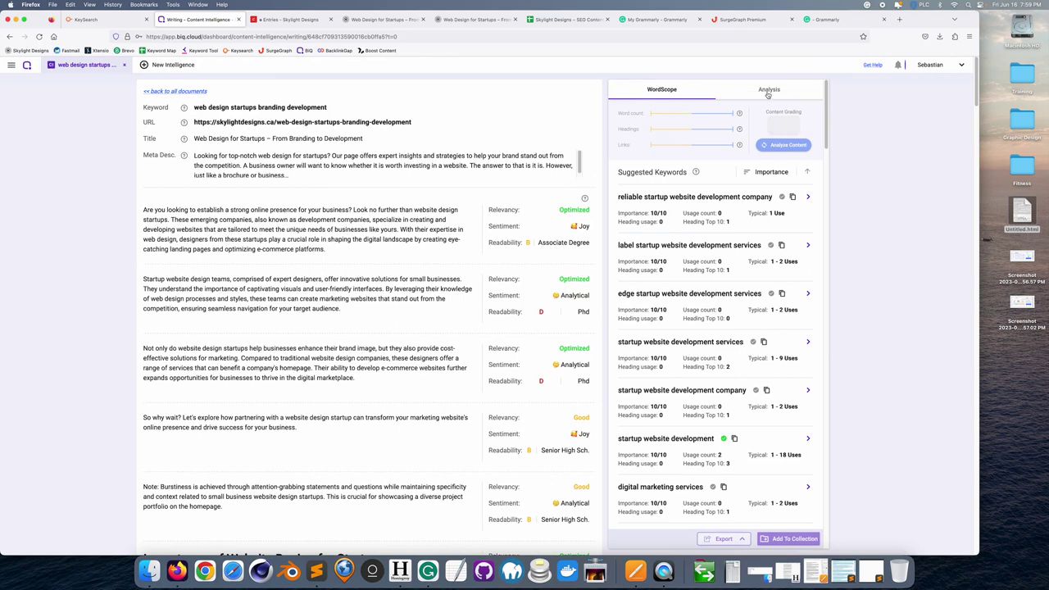
click(768, 92)
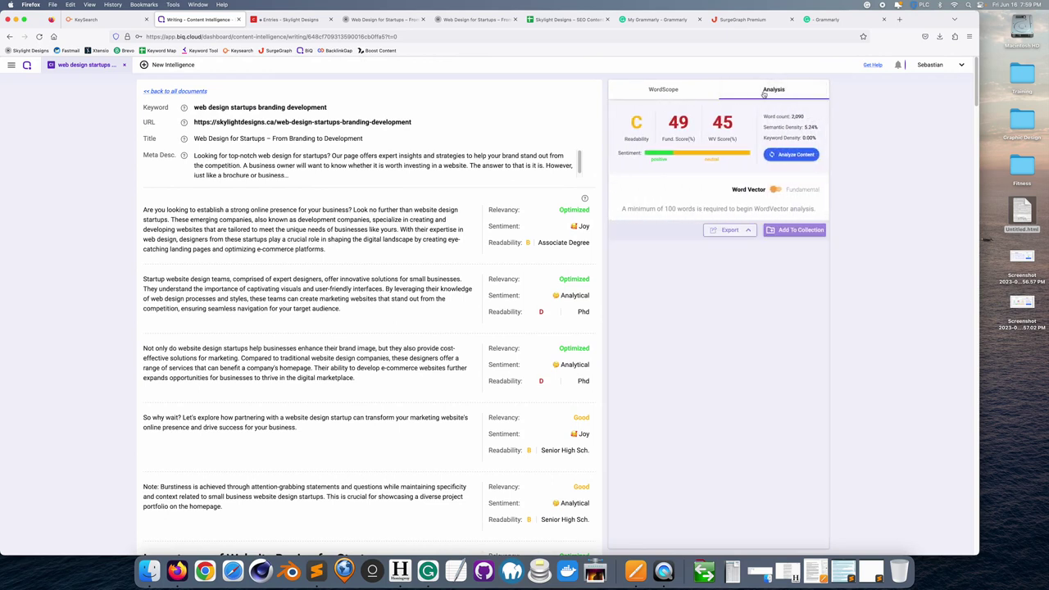
click(1024, 303)
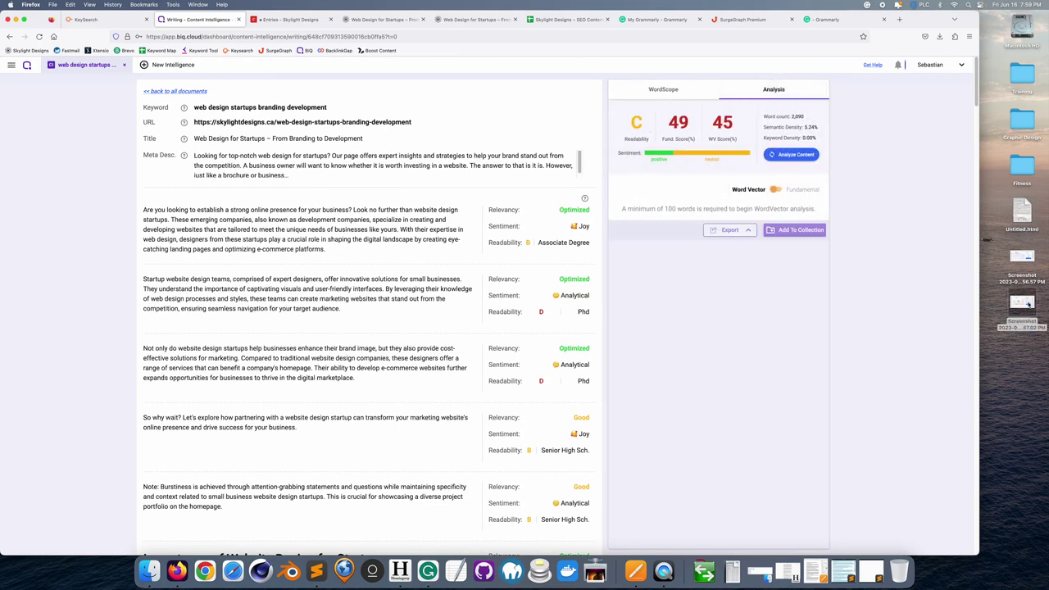
key(space)
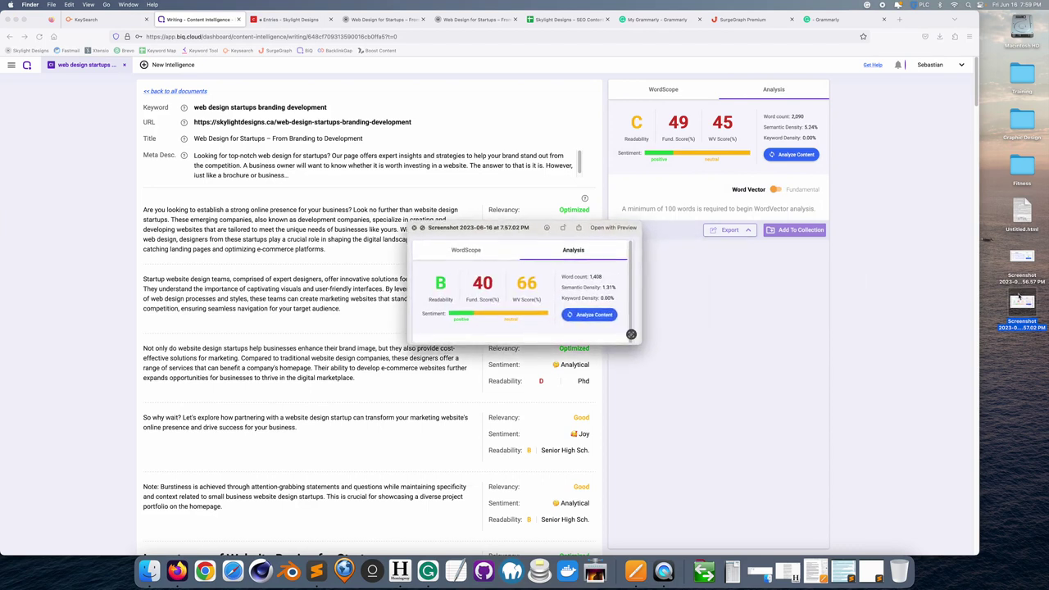
drag(535, 238, 738, 257)
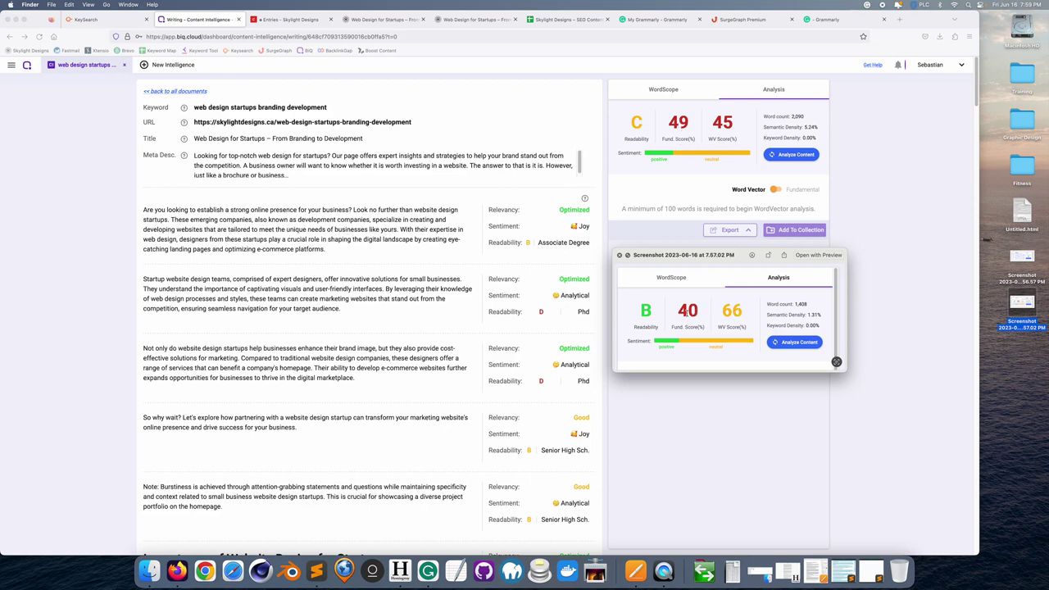
click(619, 255)
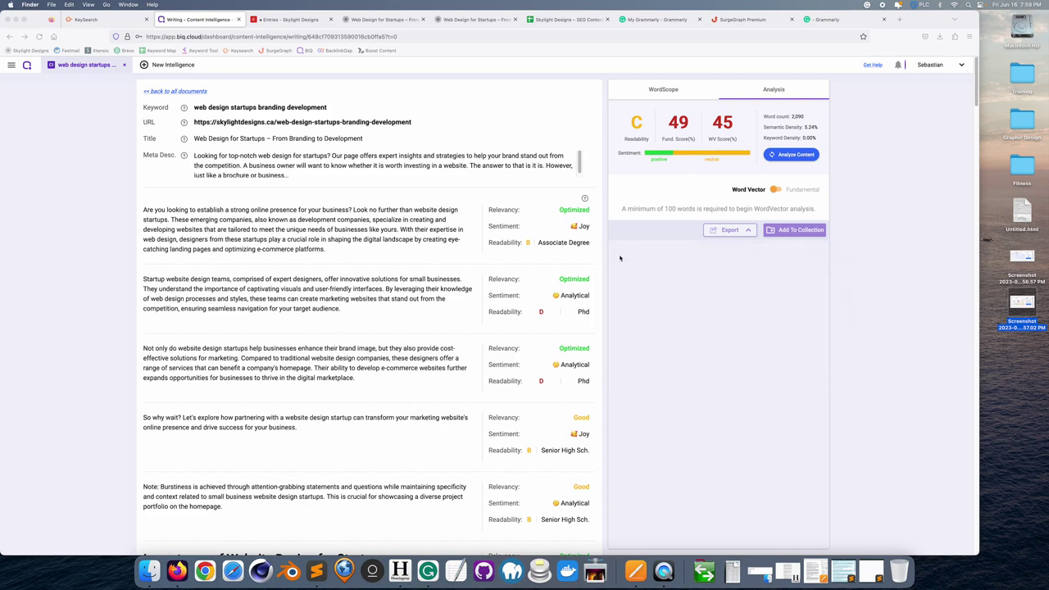
click(677, 92)
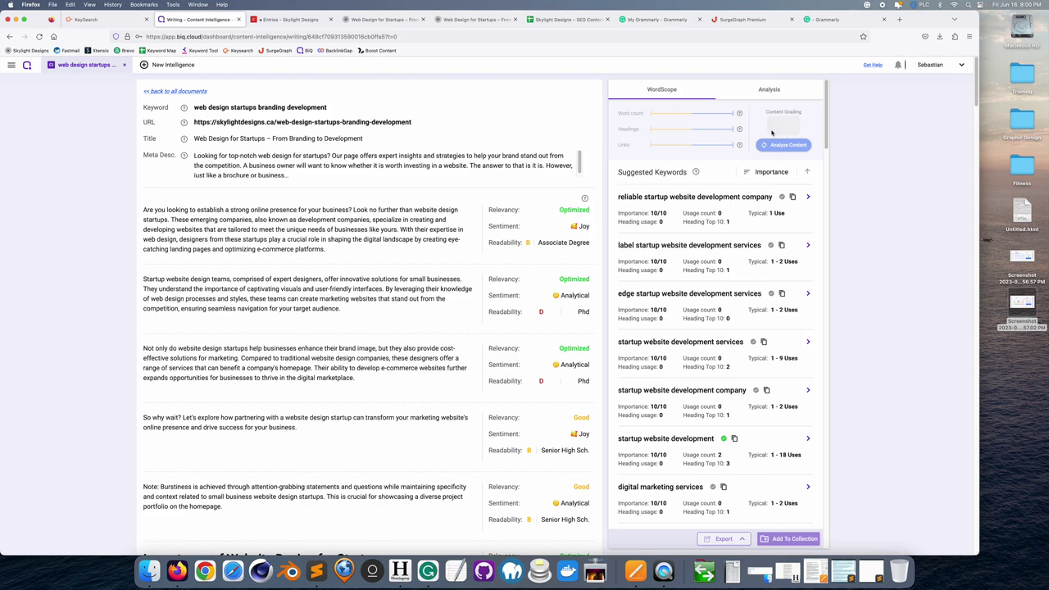
click(771, 94)
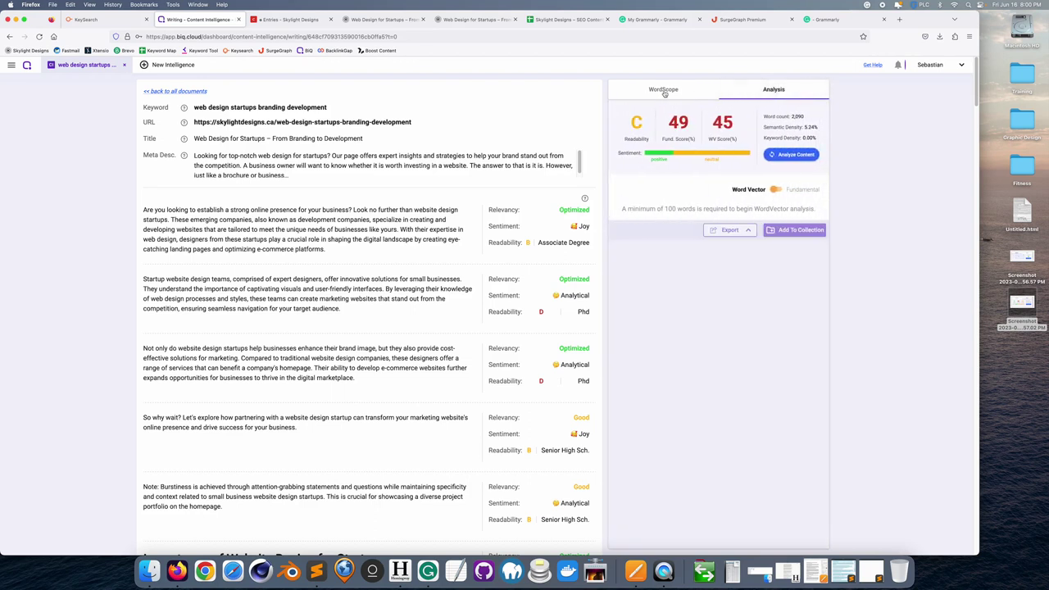
click(664, 91)
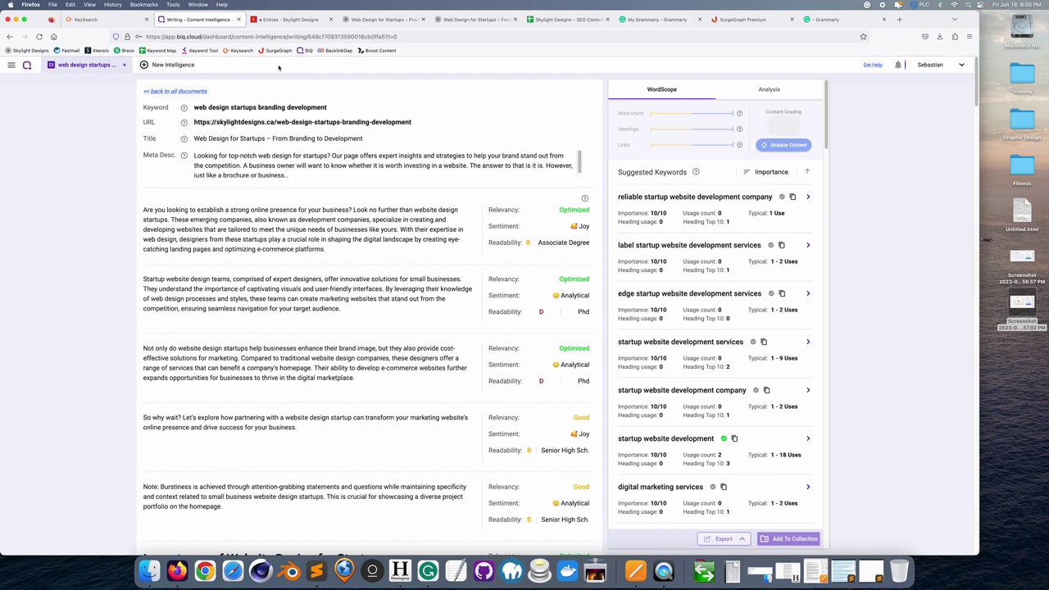
click(292, 20)
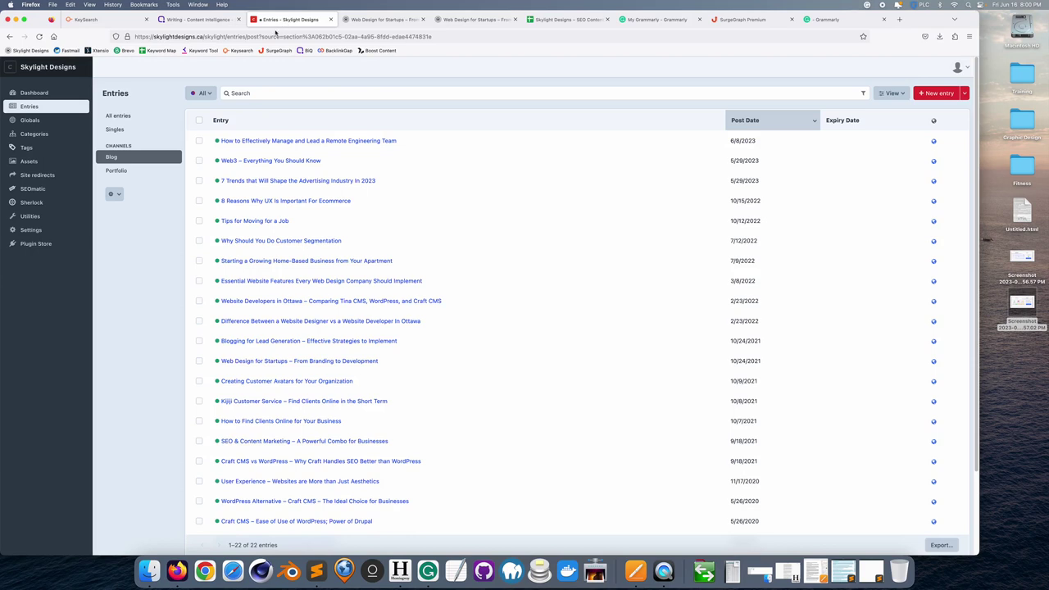
click(206, 23)
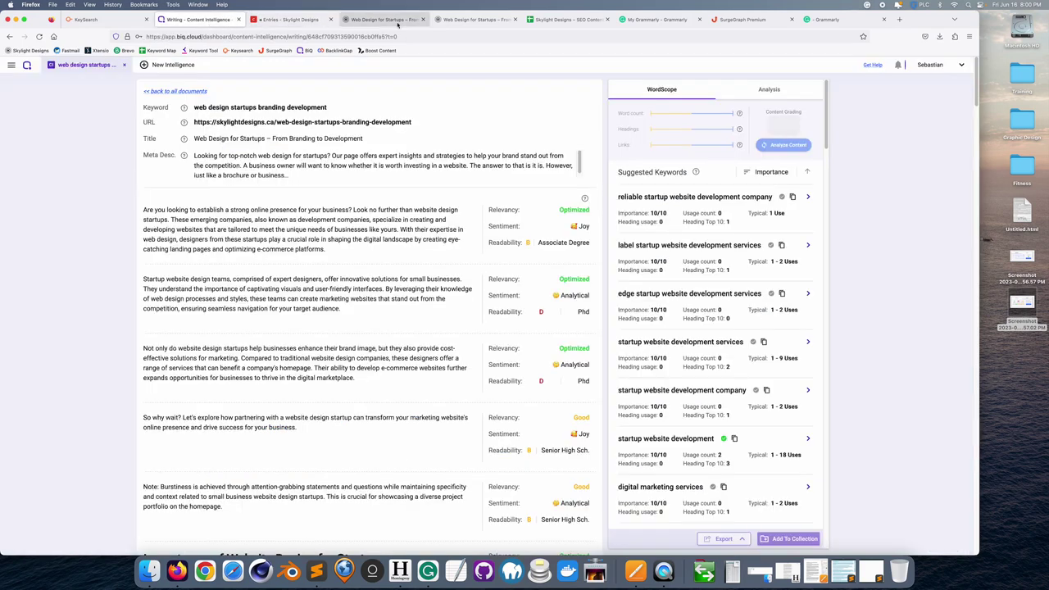
click(391, 21)
scroll(498, 271, down, 9)
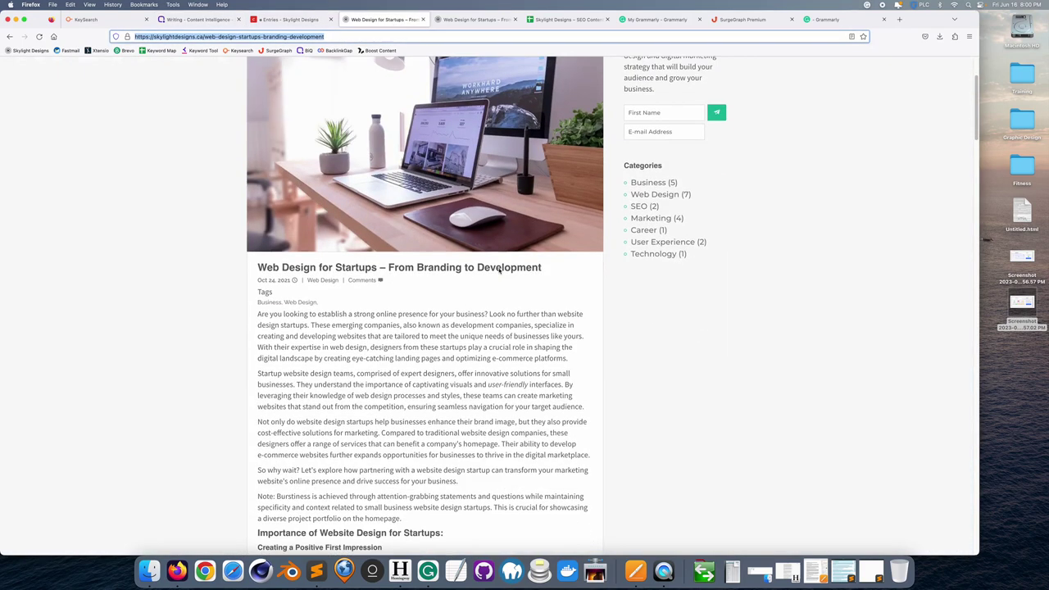
scroll(498, 270, down, 11)
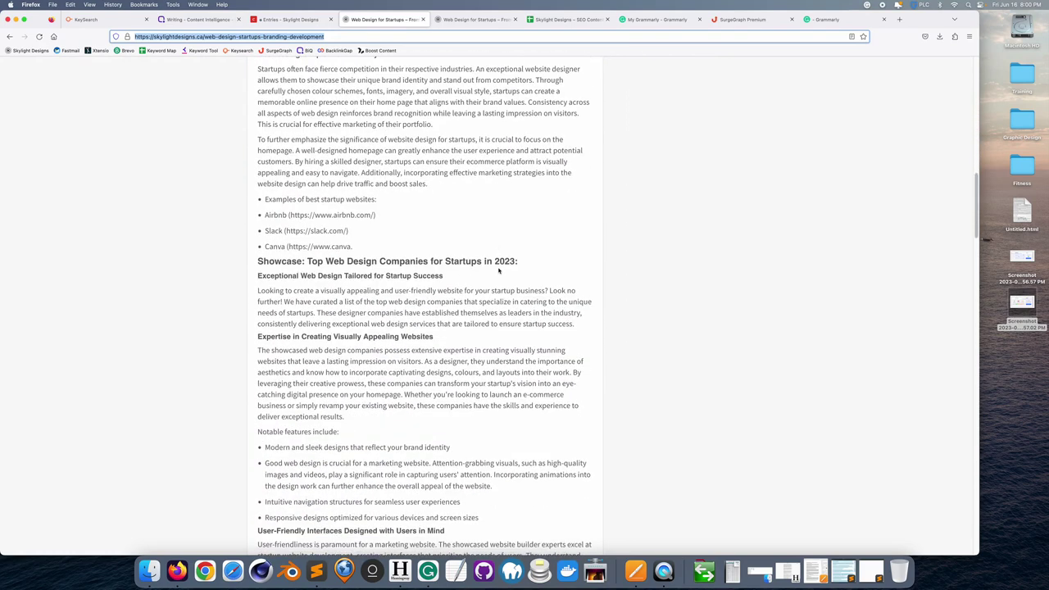
scroll(498, 270, down, 8)
scroll(498, 271, down, 5)
scroll(499, 267, down, 14)
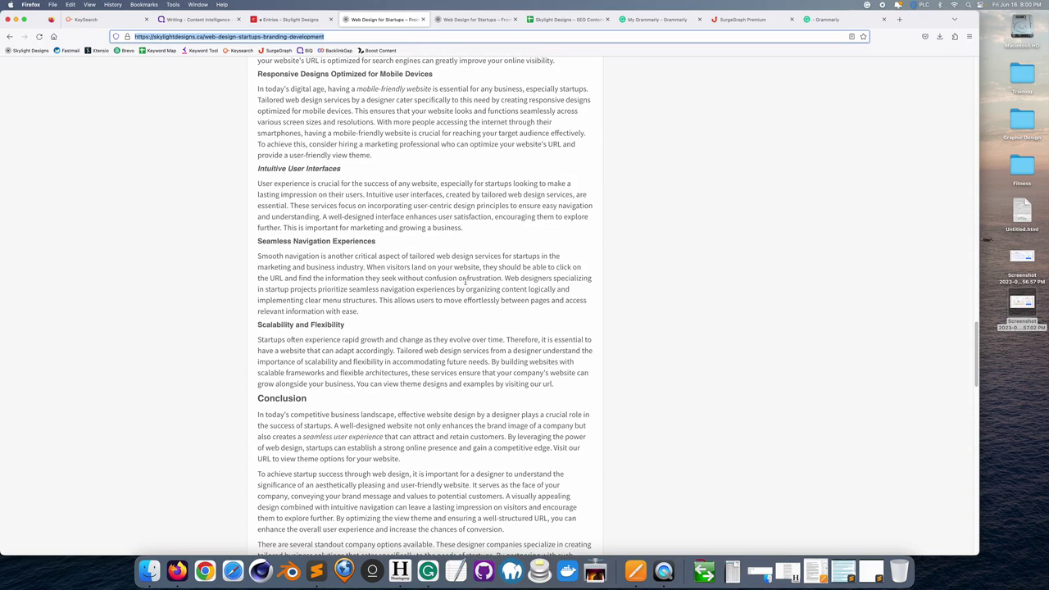
drag(979, 361, 986, 95)
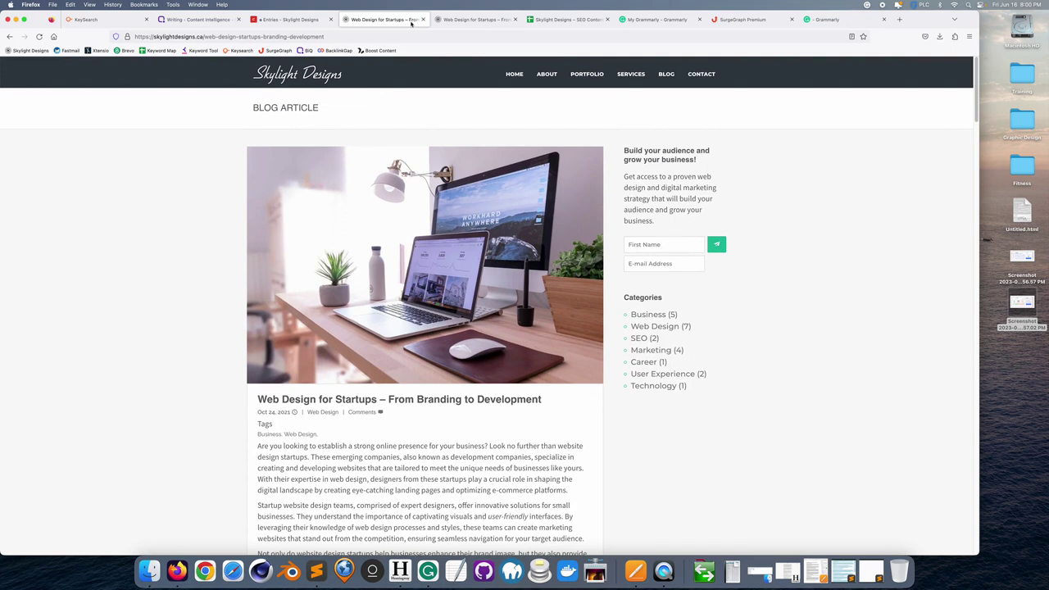
click(205, 19)
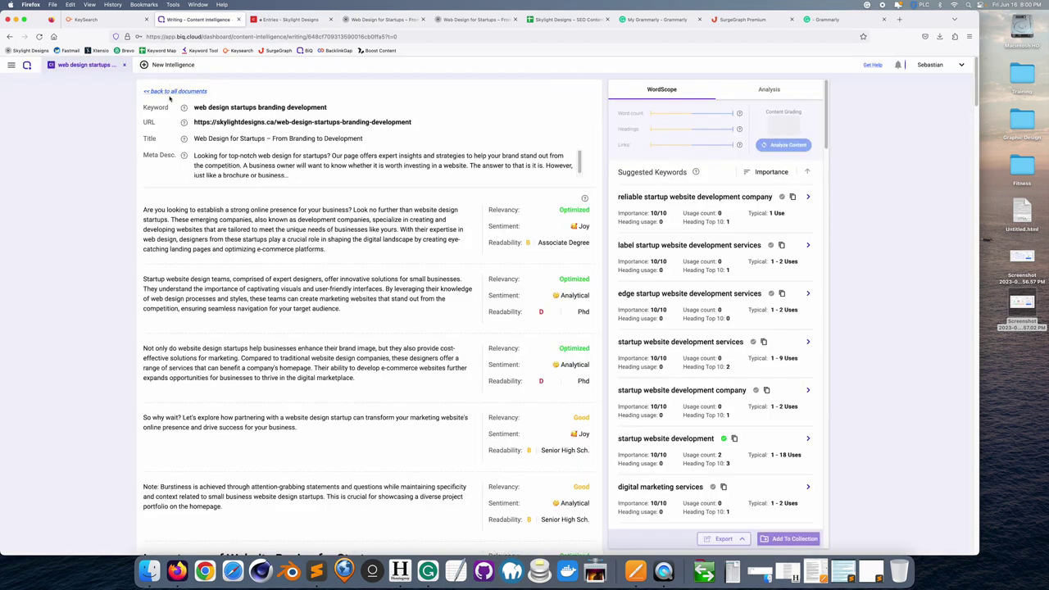
- Check the analysis scores of the web design startups branding development document
click(174, 91)
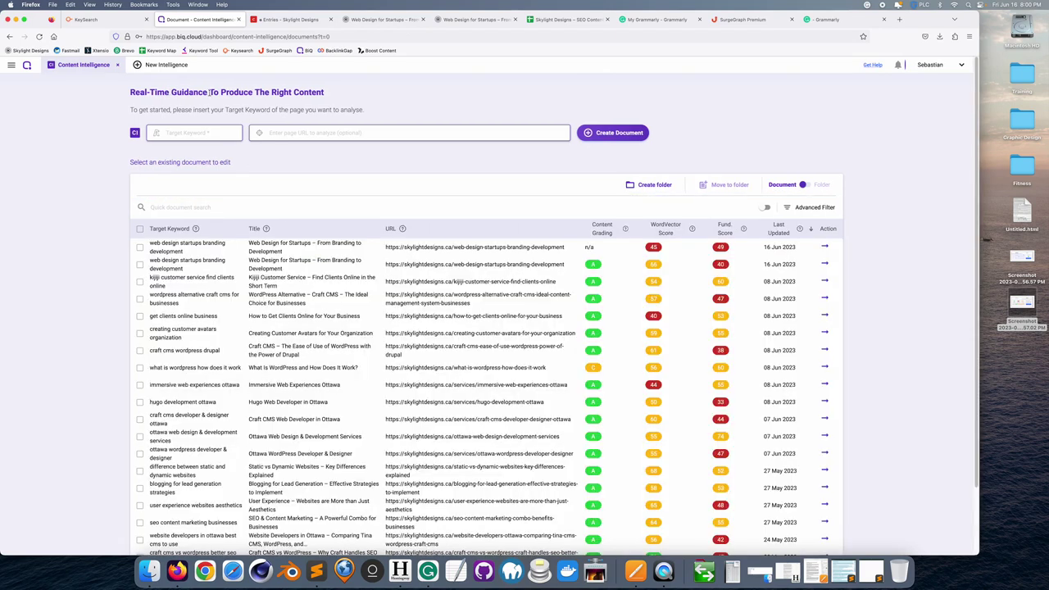
click(213, 245)
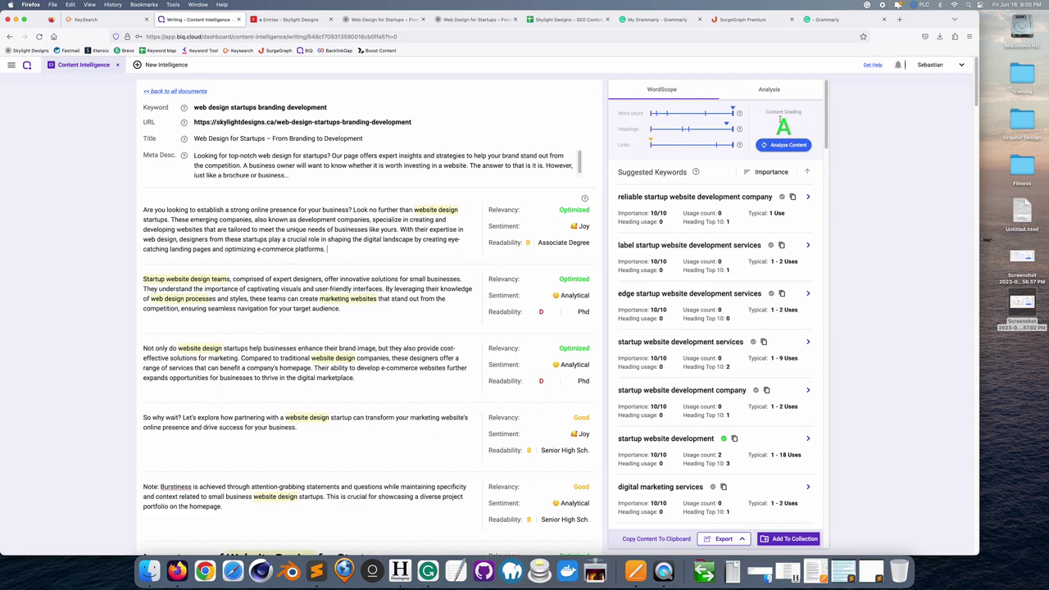
click(768, 89)
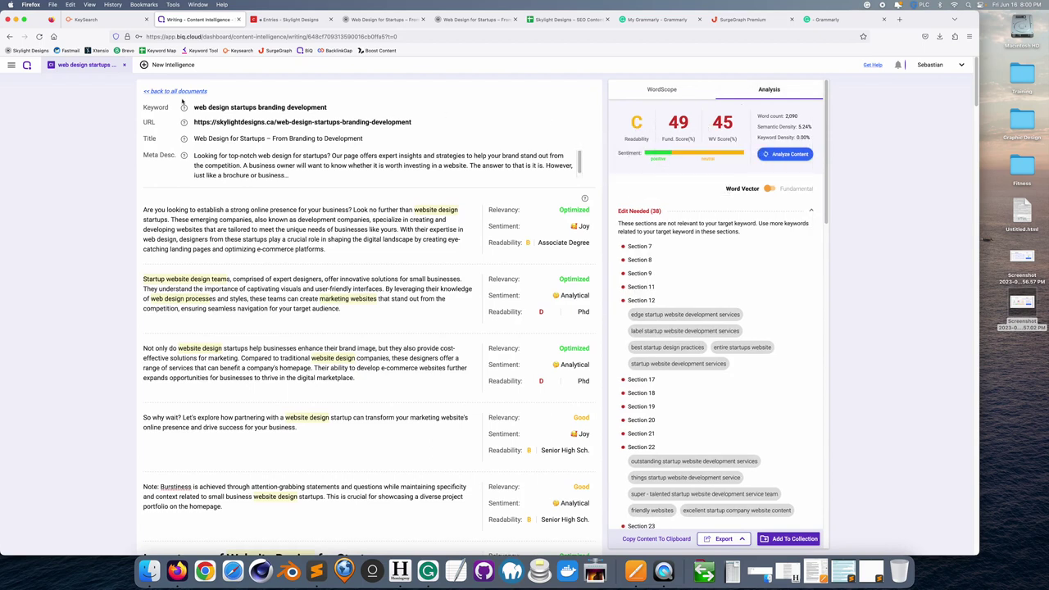
click(179, 91)
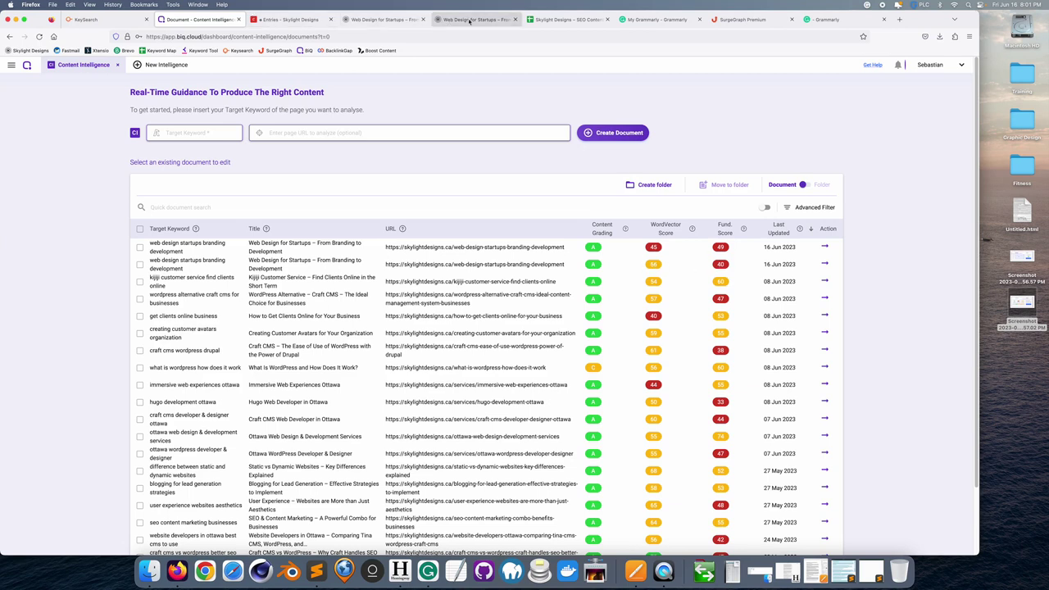
- Scroll across the SEO Content to Keyword Map sheet, then return to KeySearch rank tracking
click(546, 21)
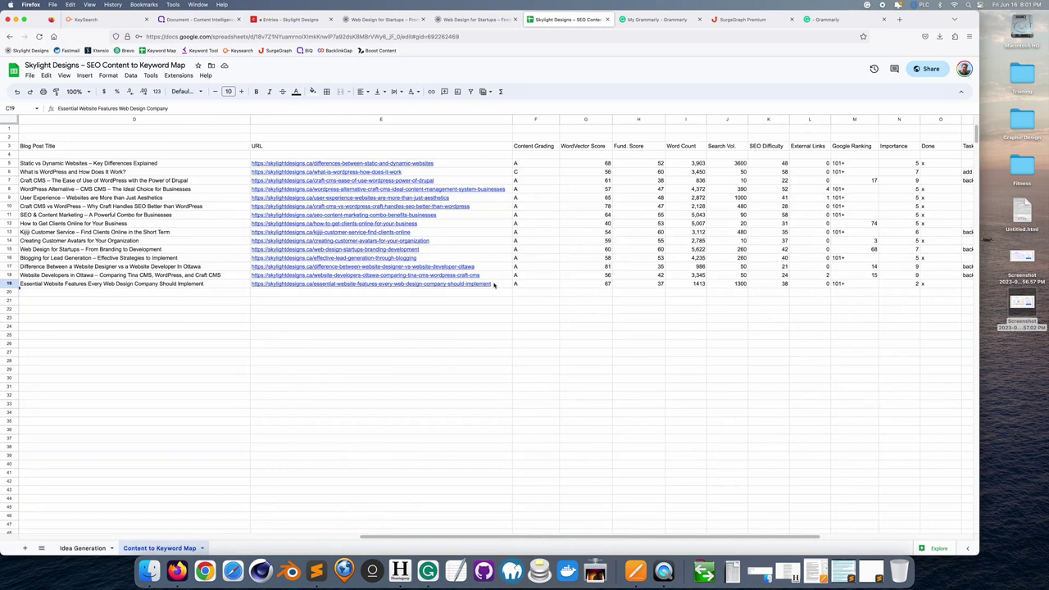
drag(679, 539, 262, 517)
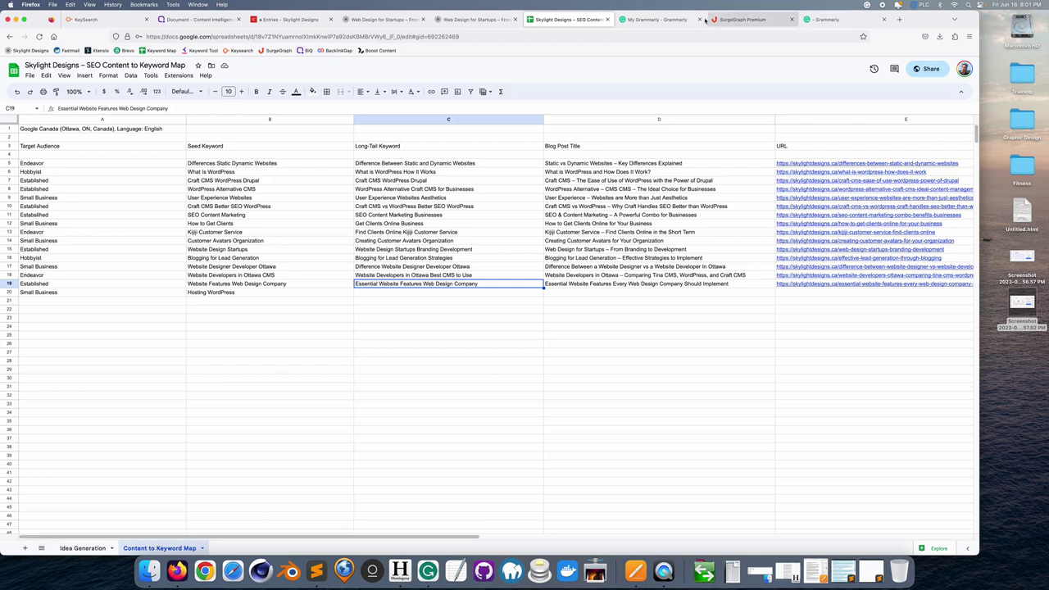
click(99, 15)
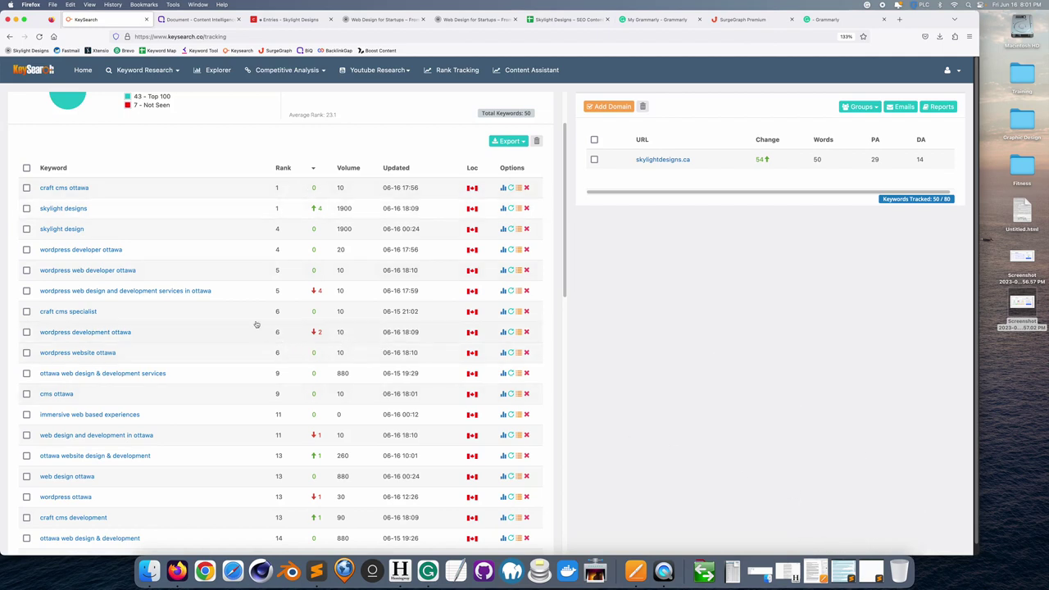
- Review skylightdesigns.ca keyword rankings, from 'craft cms ottawa' at 1 to rank 76, then close KeySearch
scroll(244, 301, down, 1)
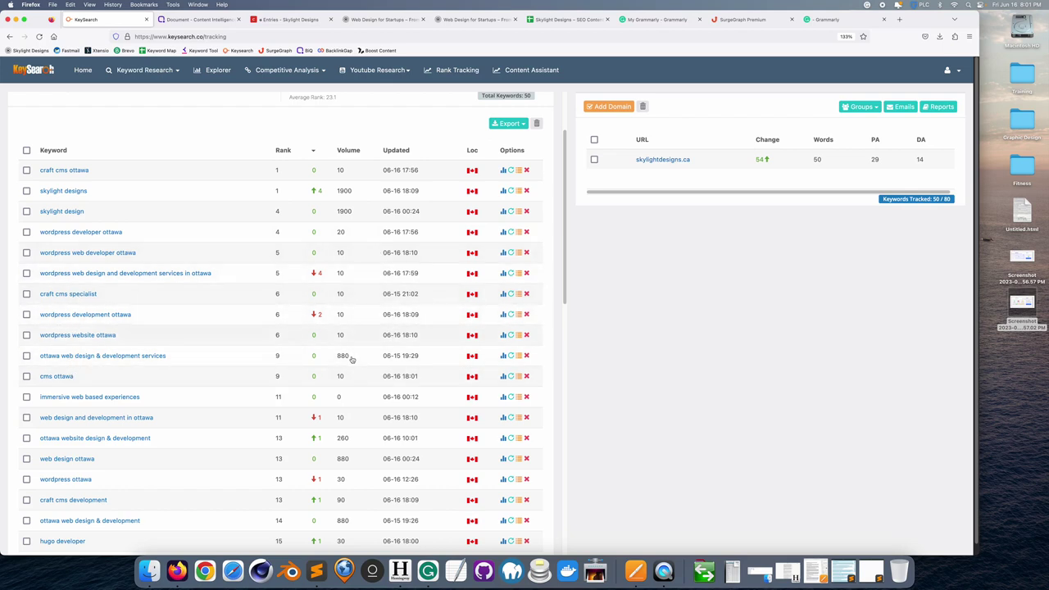
scroll(275, 355, down, 8)
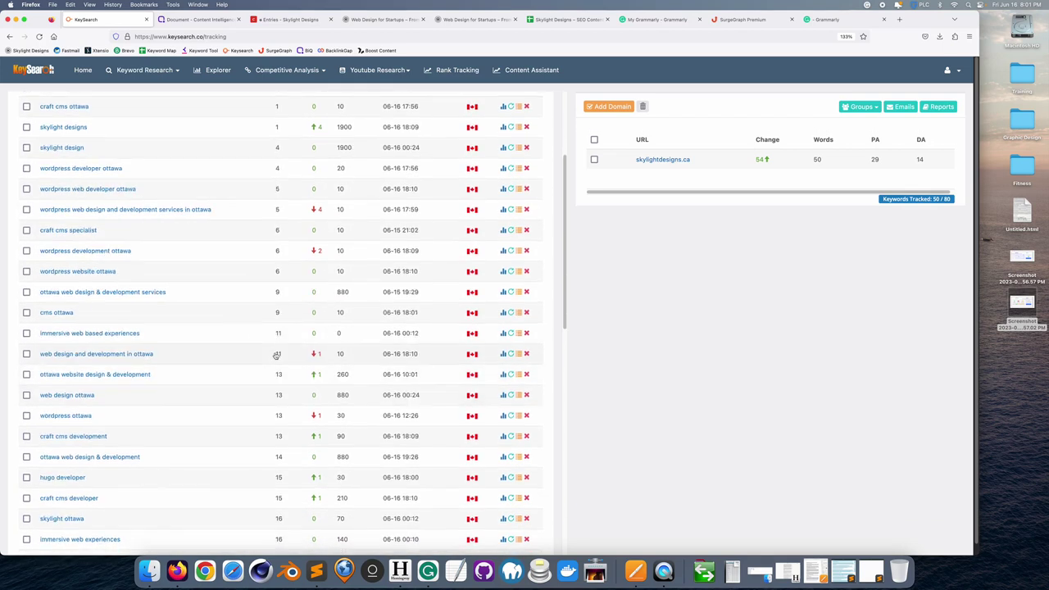
scroll(277, 357, down, 10)
scroll(277, 356, down, 9)
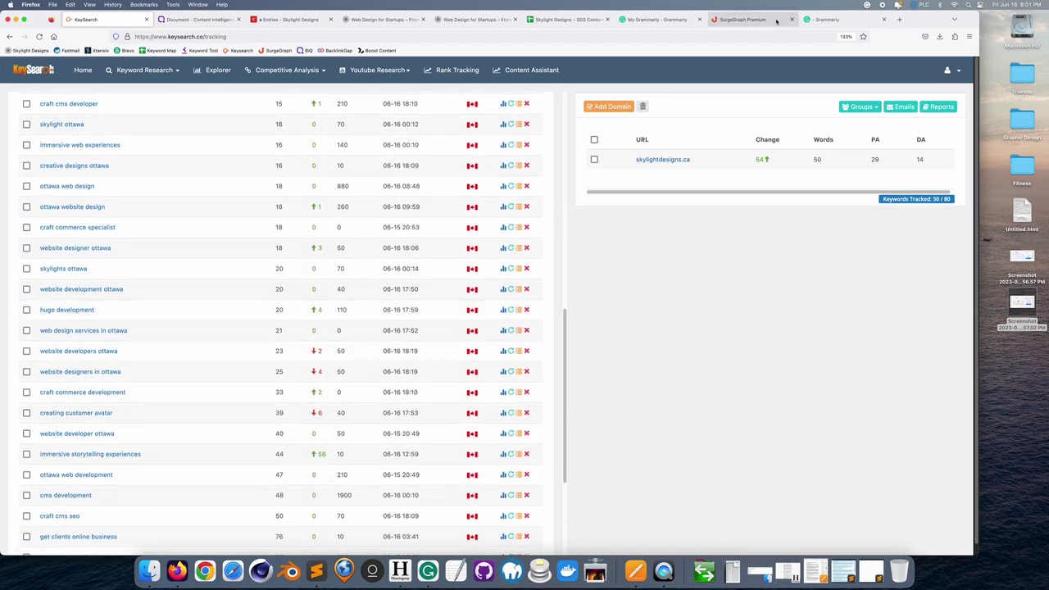
click(146, 19)
- Close the Content Intelligence, article, keyword map, Grammarly and SurgeGraph tabs
click(147, 19)
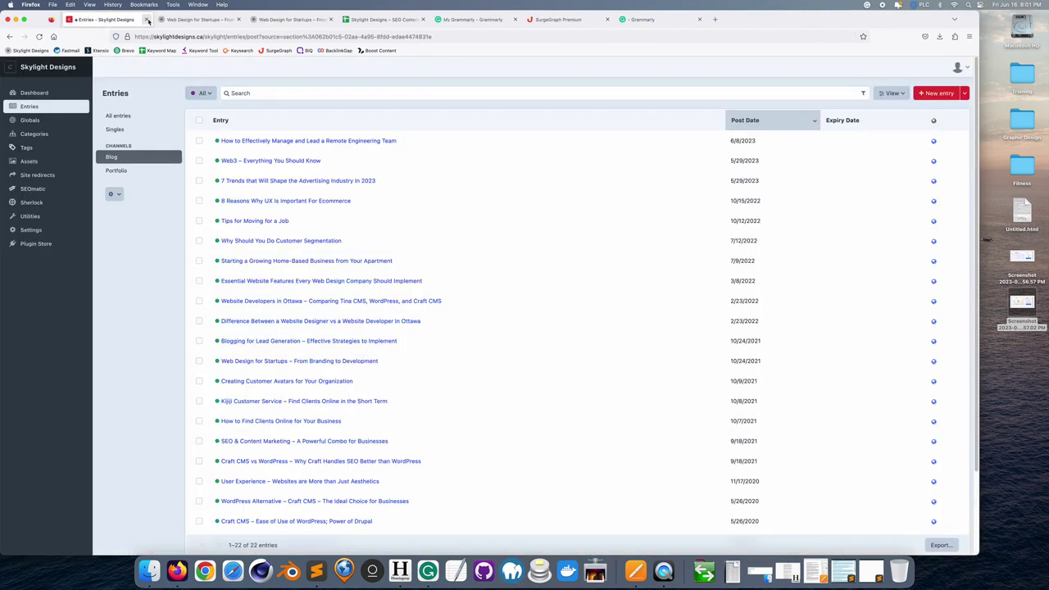
click(201, 19)
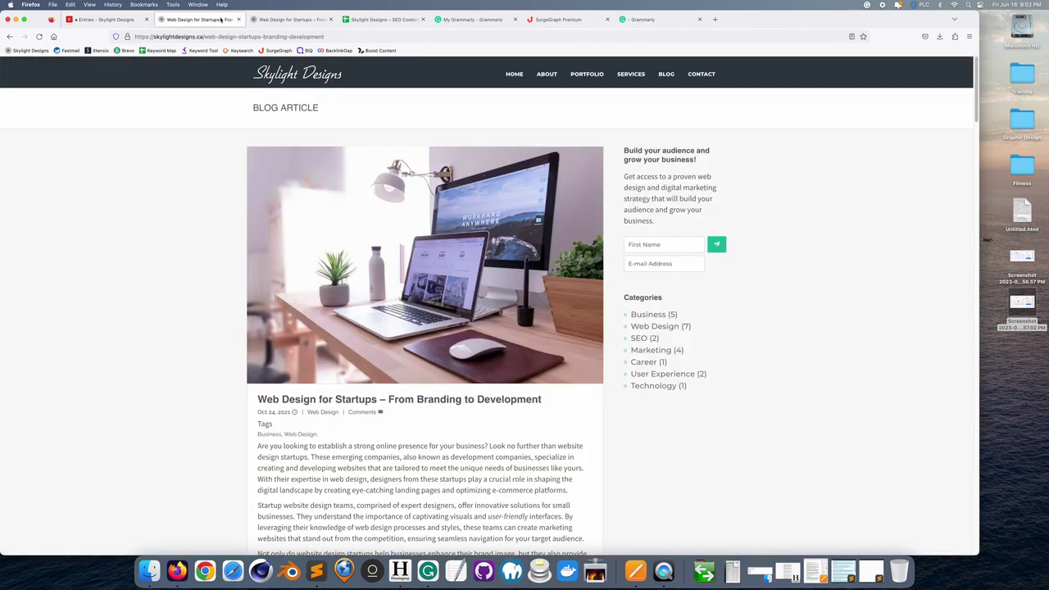
click(238, 19)
click(238, 19)
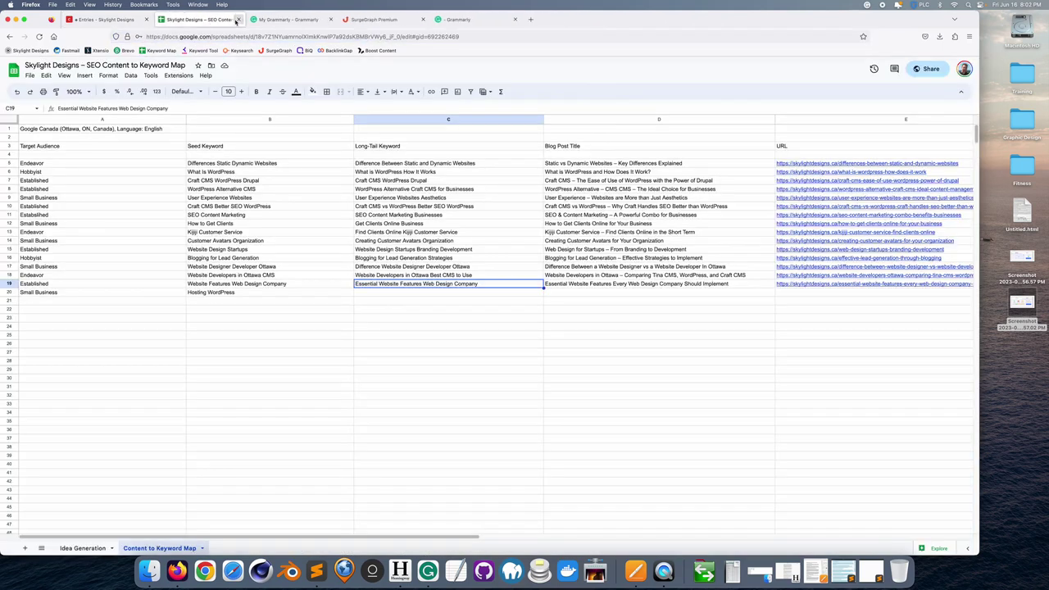
click(237, 19)
click(238, 19)
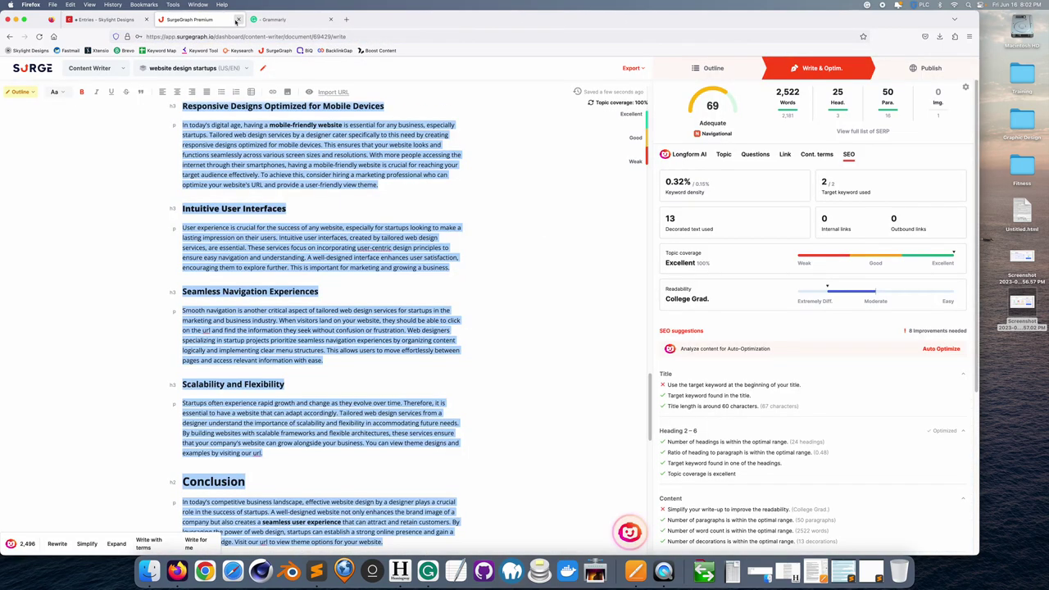
click(238, 19)
click(237, 19)
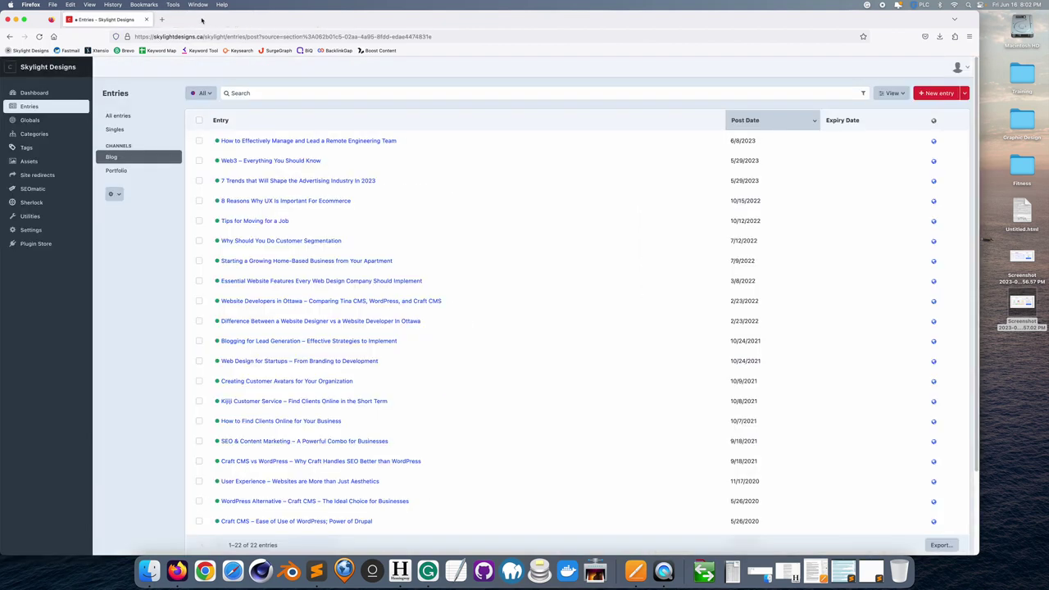
- Search Google for 'wordpress ottawa', find Skylight Designs on page 2, and open BiQ
click(162, 19)
click(363, 147)
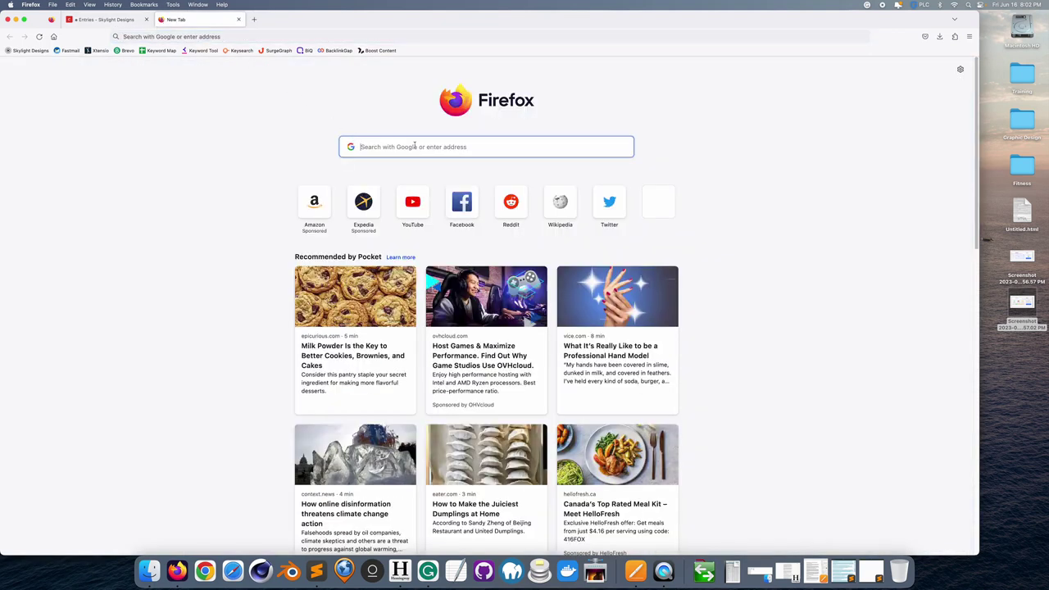
text(wordpress )
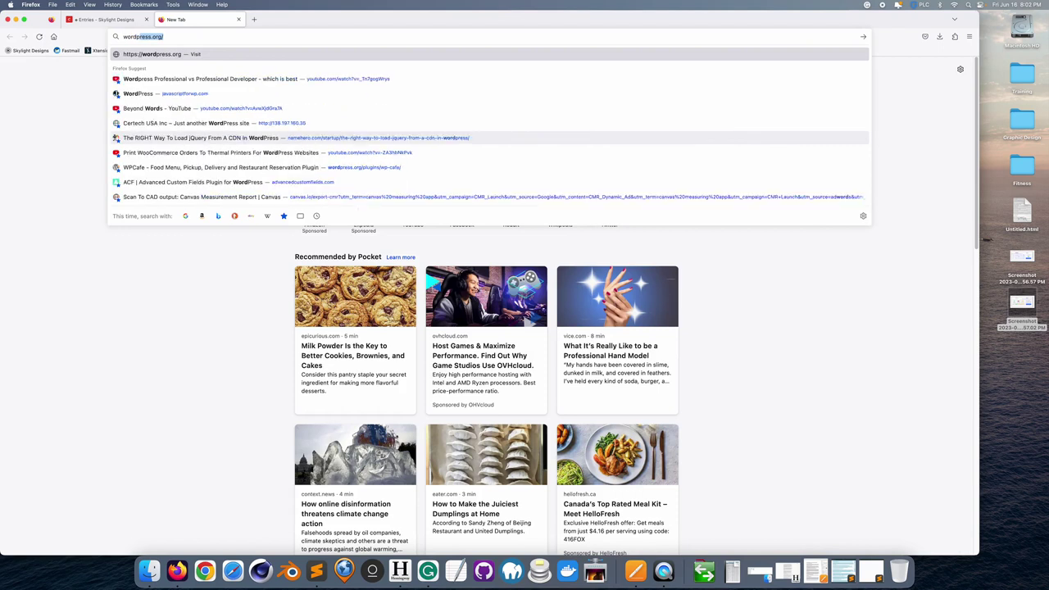
text(ottawa)
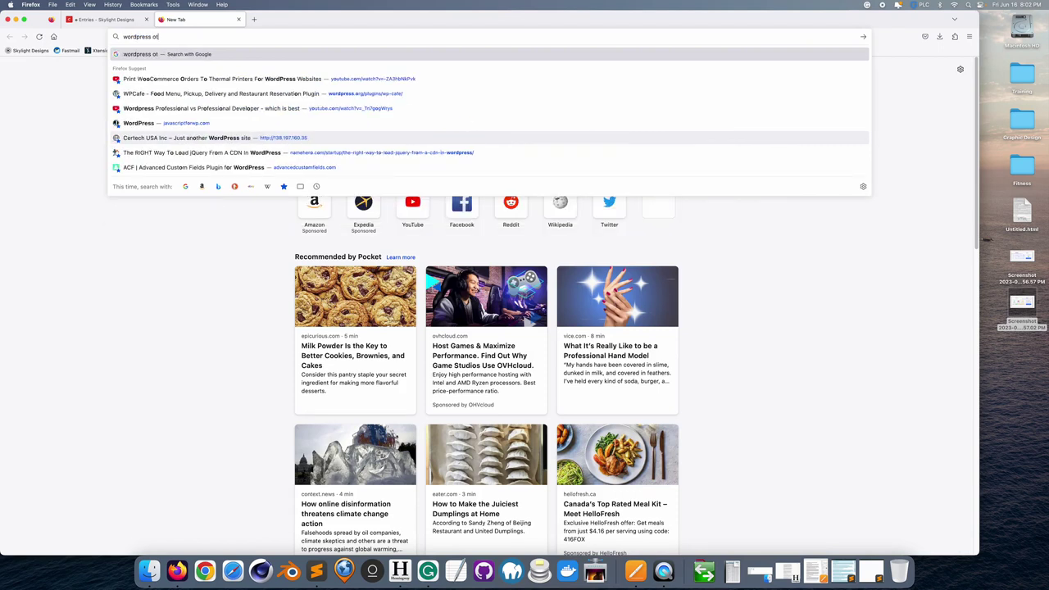
key(Return)
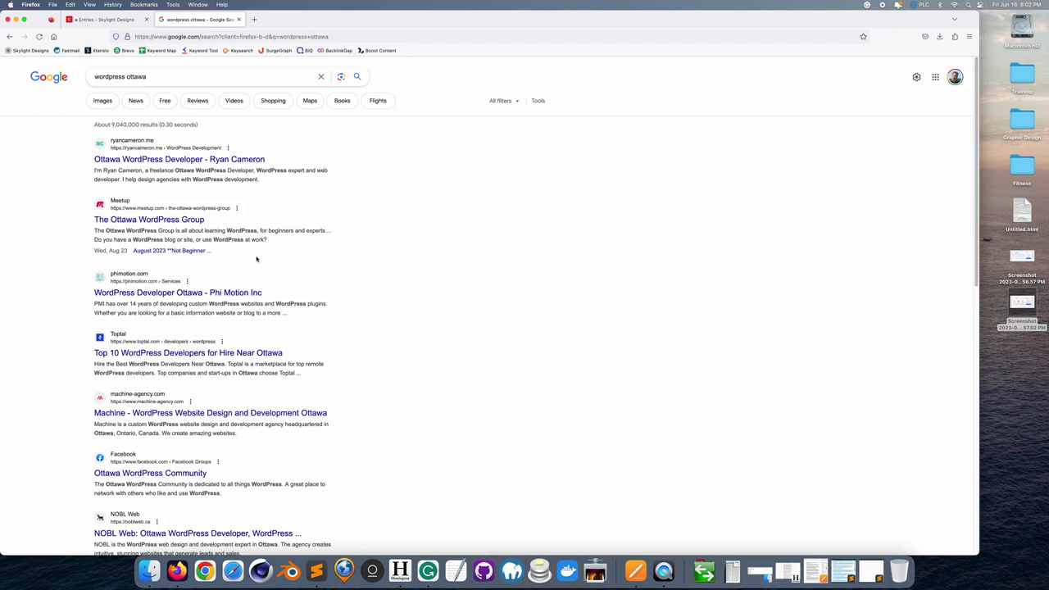
scroll(454, 251, down, 5)
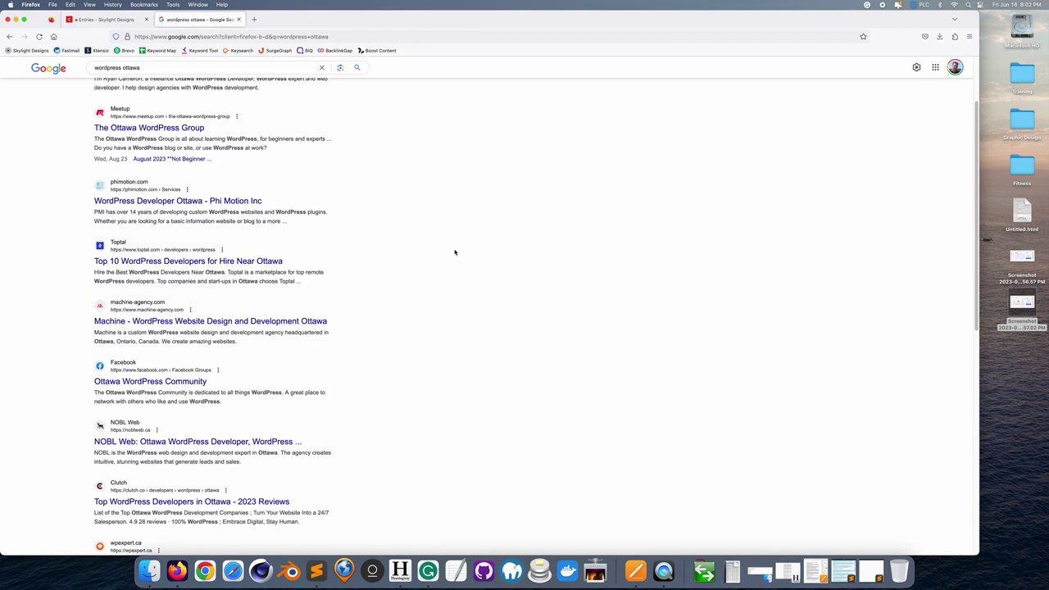
scroll(454, 252, down, 10)
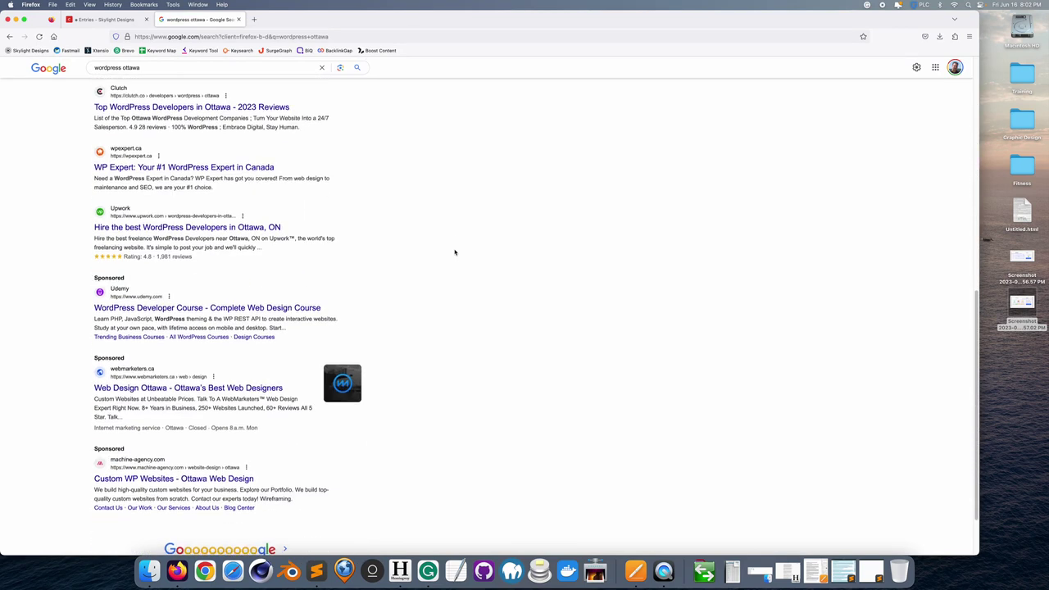
click(285, 491)
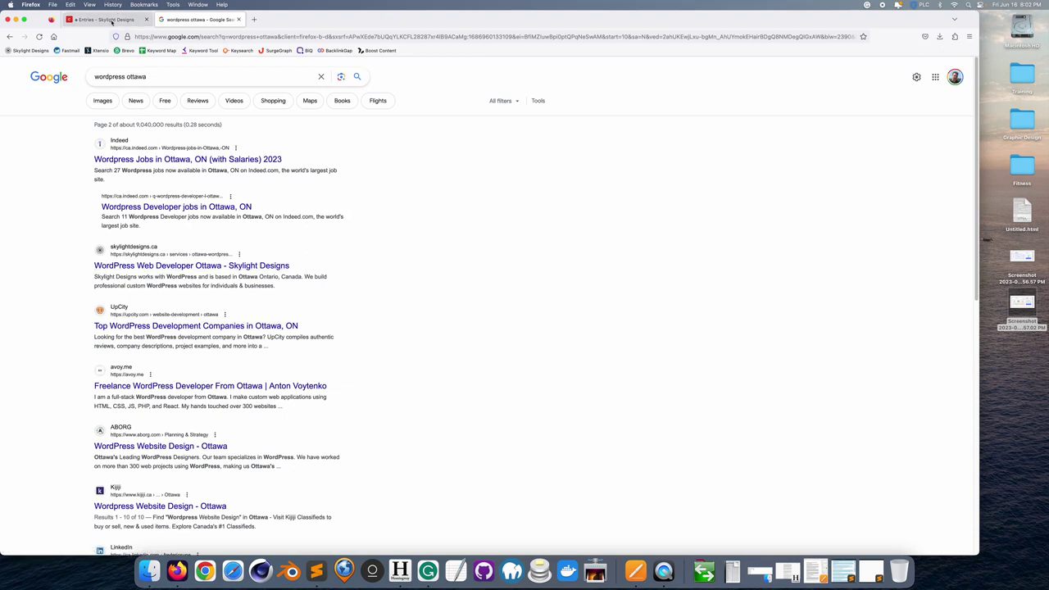
click(306, 50)
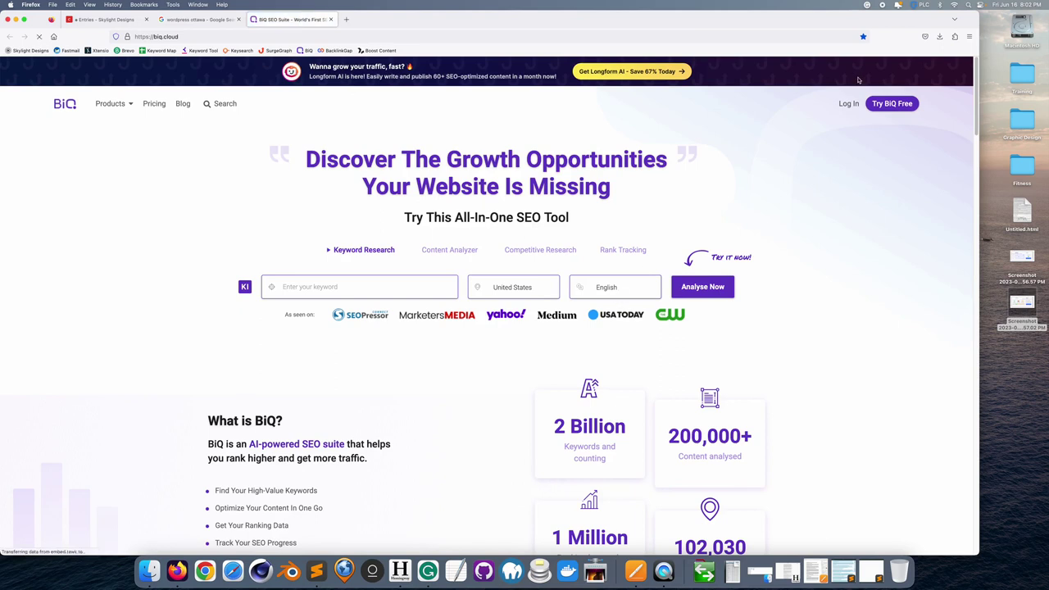
- Sign in to BiQ with the account e-mail and password
click(850, 104)
click(703, 326)
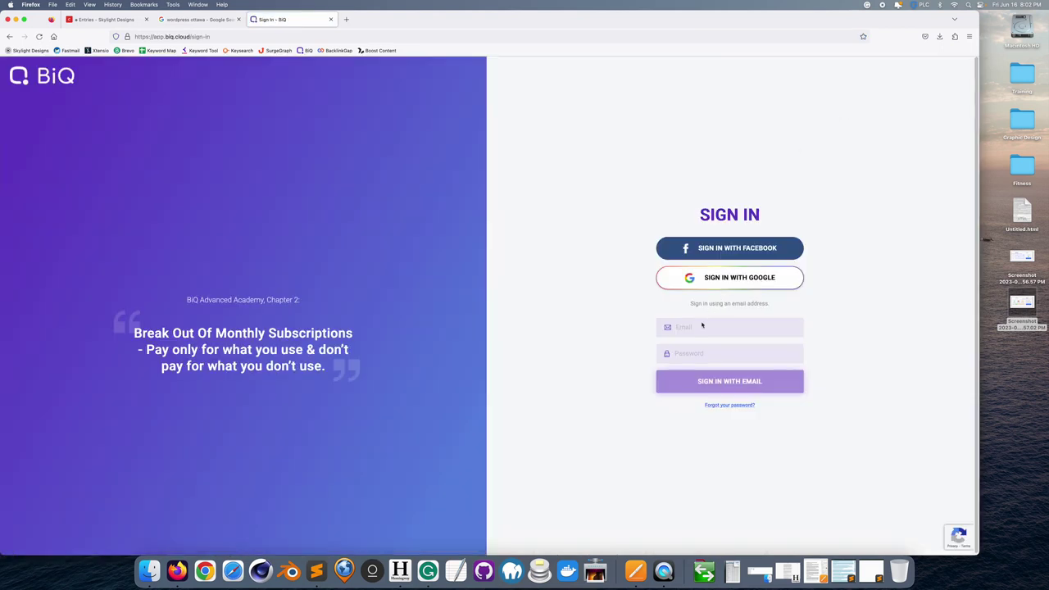
key(Tab)
text(•••••••)
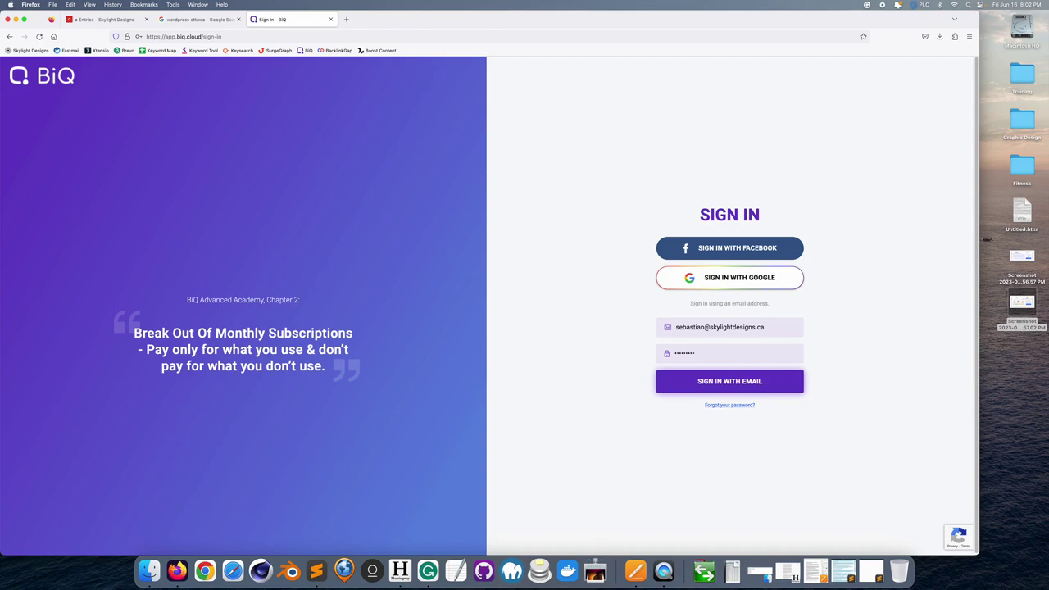
key(Return)
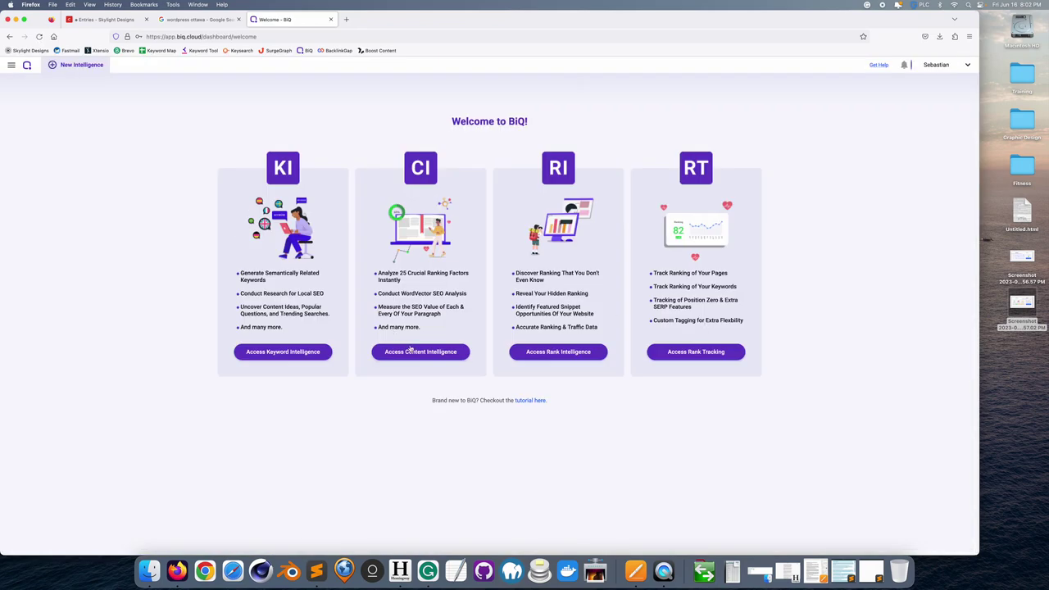
- Open Content Intelligence and sort the 21 documents alphabetically by target keyword
click(412, 351)
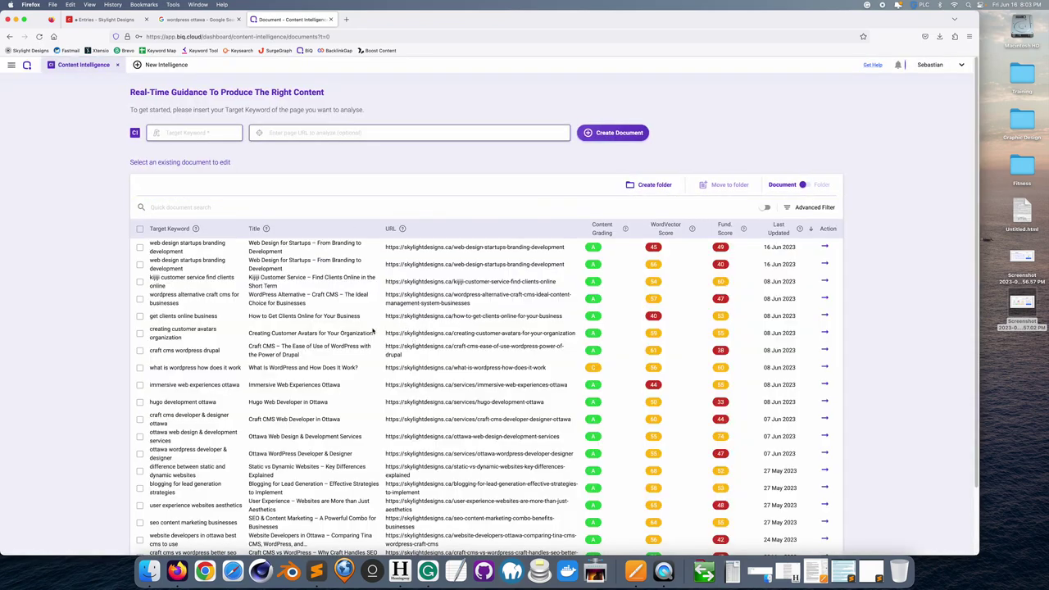
scroll(373, 330, down, 3)
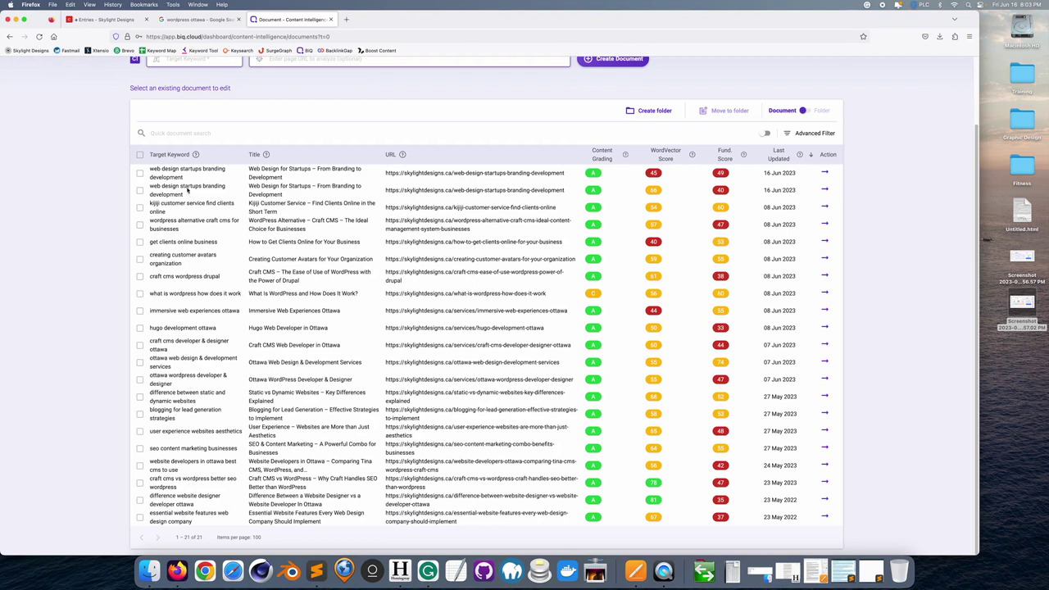
click(173, 155)
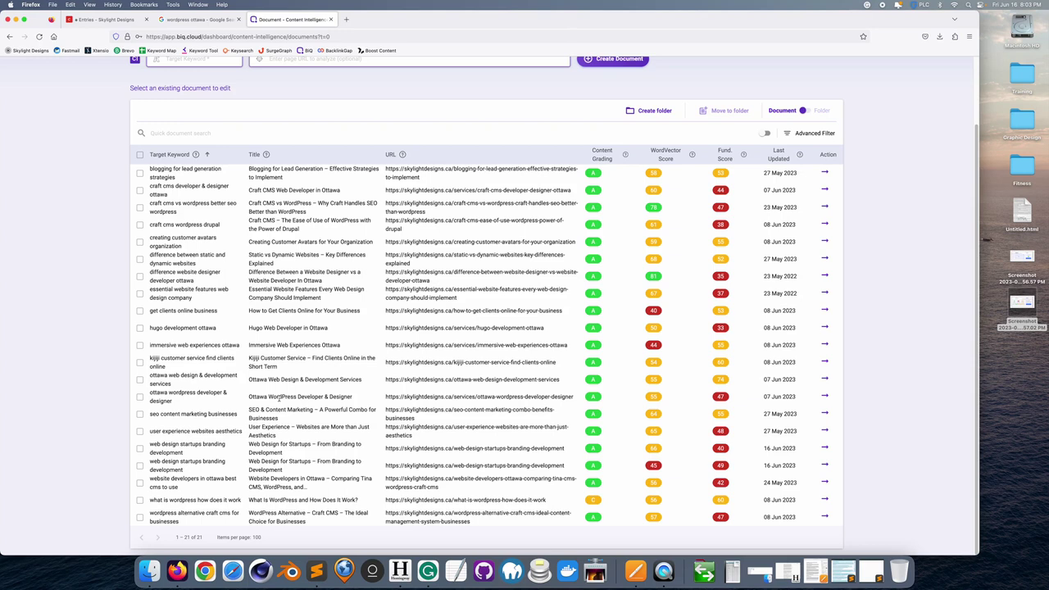
- Open the 'ottawa wordpress developer & designer' document and scroll through each section's relevancy, sentiment and readability ratings
click(279, 397)
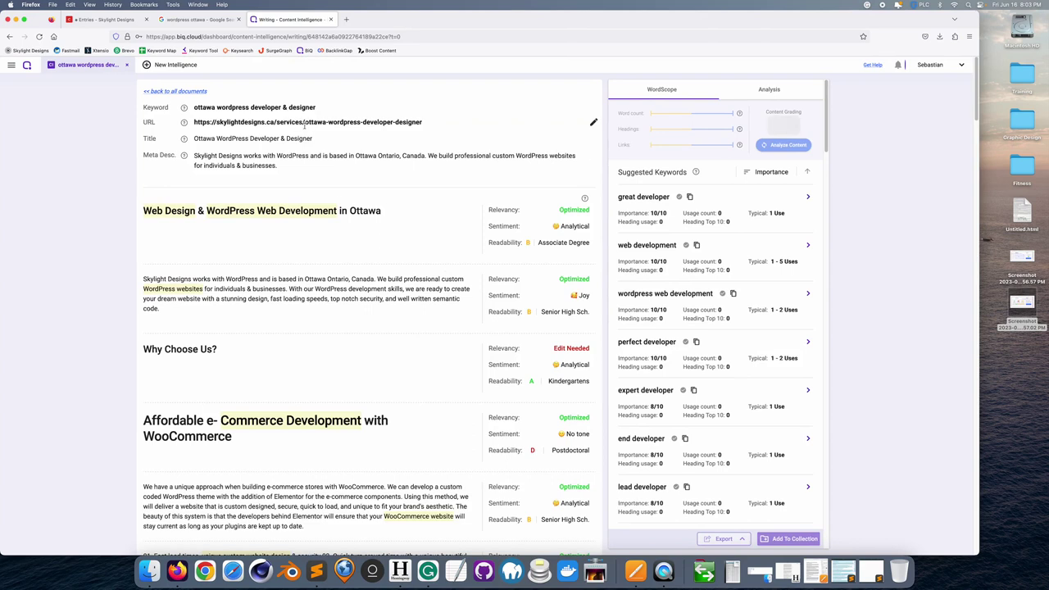
scroll(366, 279, down, 5)
scroll(365, 280, down, 7)
scroll(365, 278, down, 8)
scroll(366, 278, down, 9)
scroll(365, 276, down, 15)
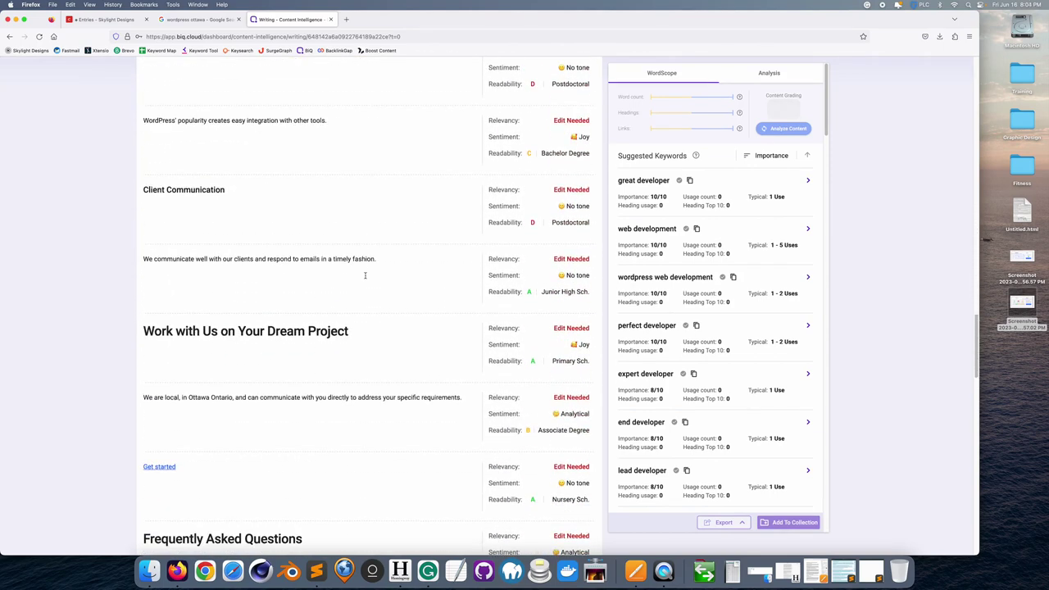
scroll(365, 275, down, 4)
drag(975, 369, 987, 75)
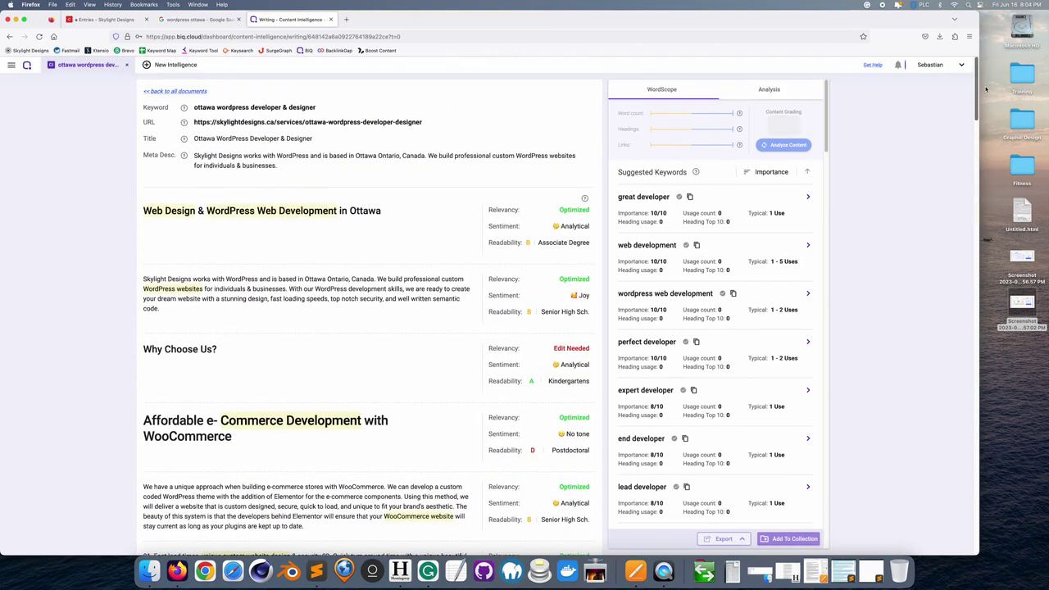
scroll(440, 175, down, 3)
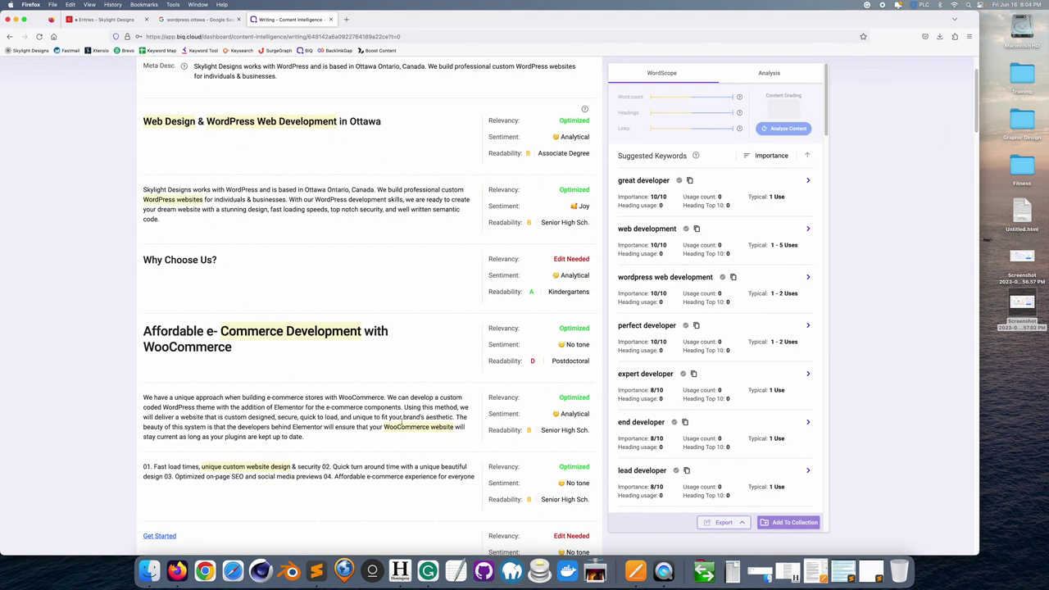
click(768, 73)
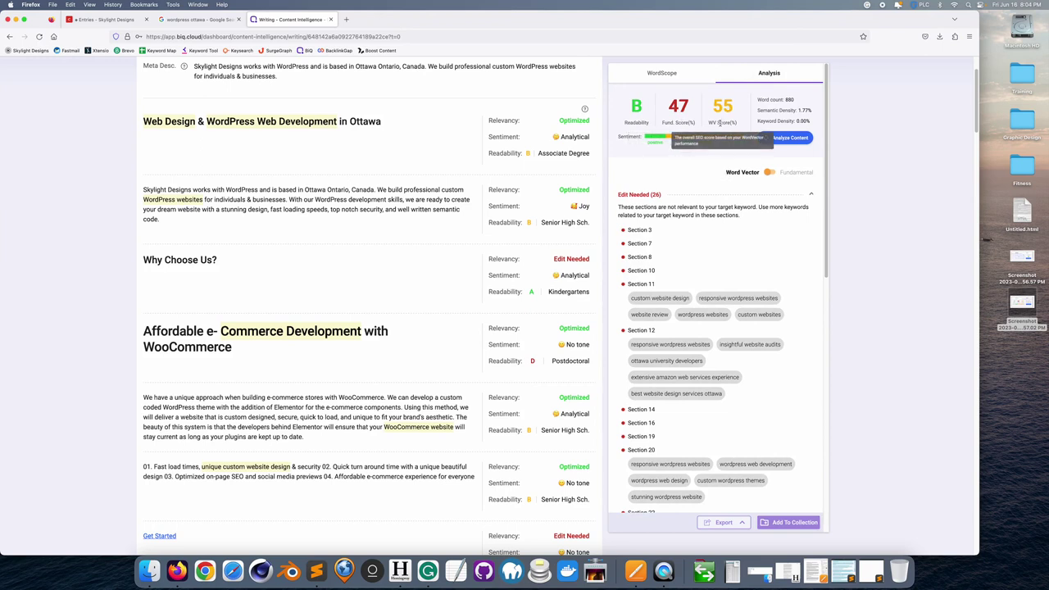
click(666, 78)
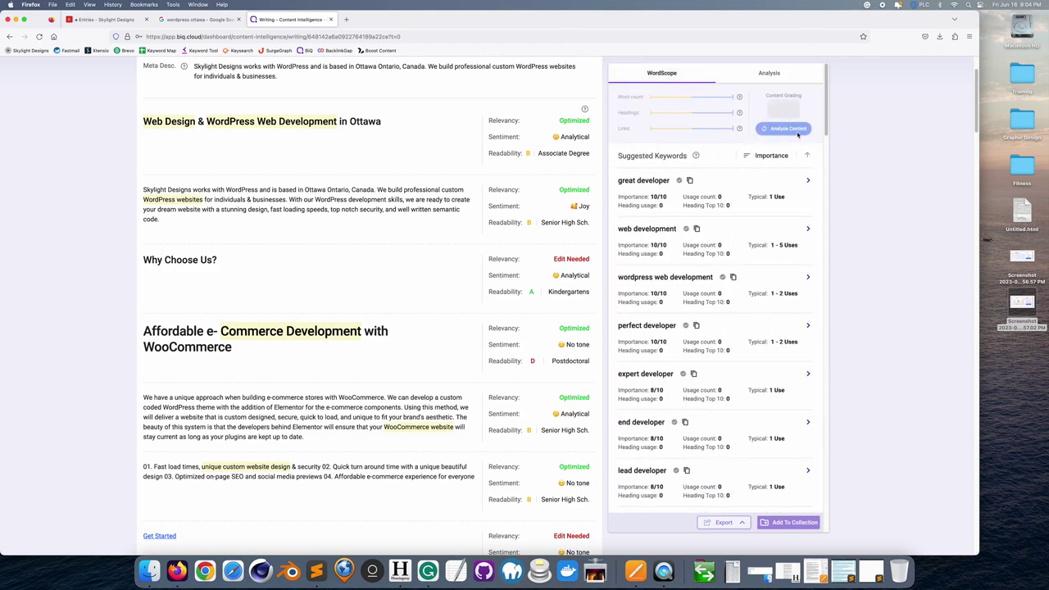
scroll(194, 107, up, 3)
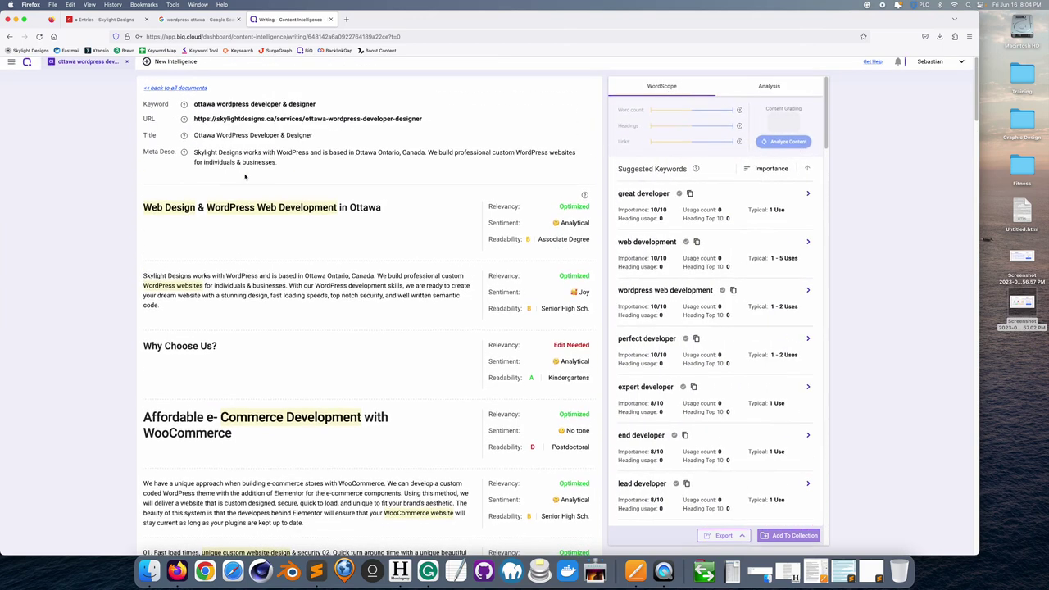
- Sort all documents by title, reopen 'ottawa wordpress developer & designer', then view the 'wordpress ottawa' Google results
click(186, 92)
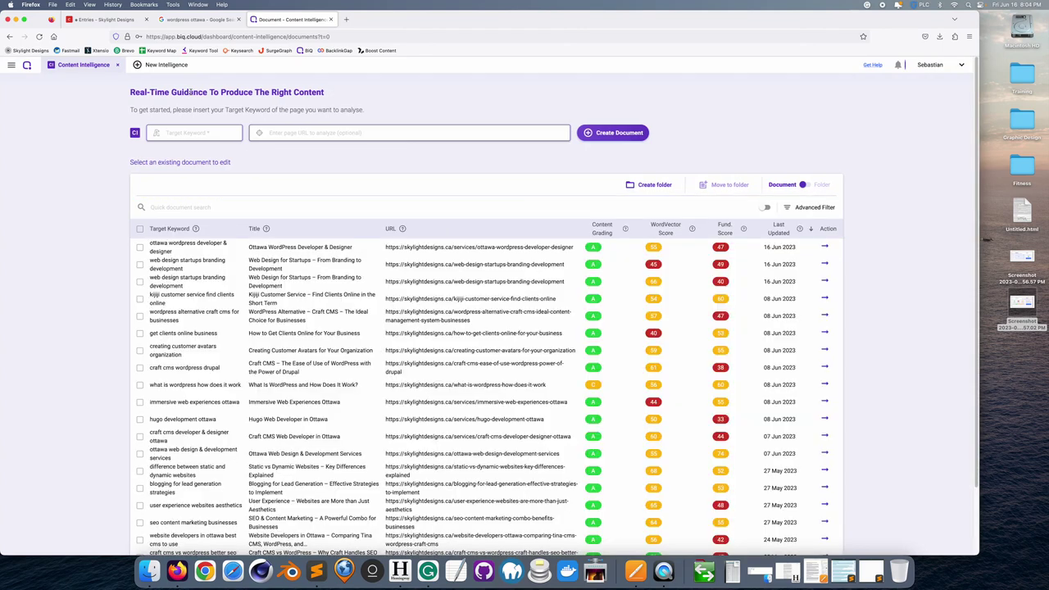
scroll(434, 315, down, 2)
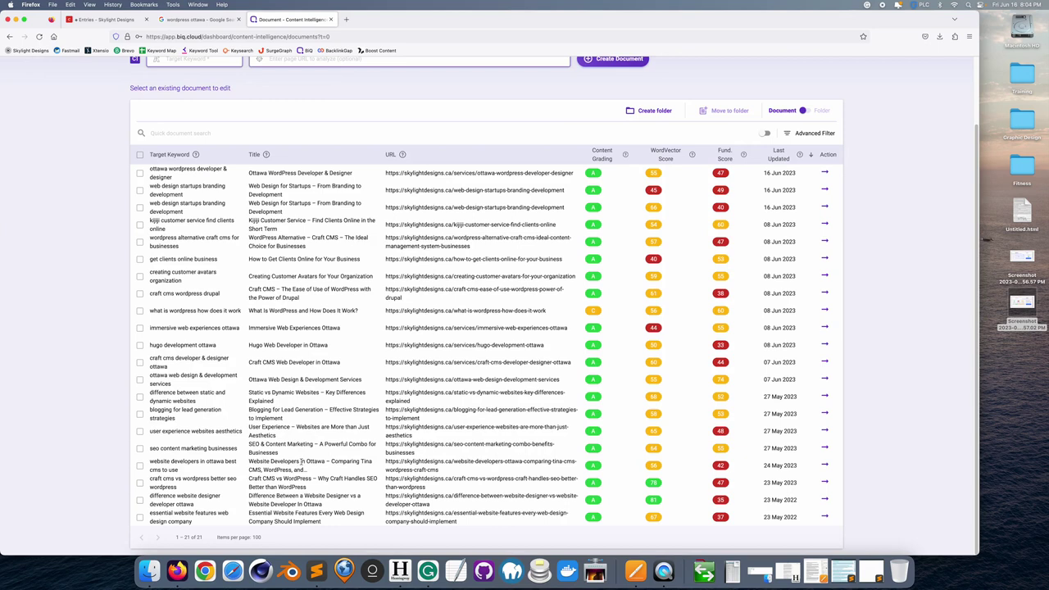
click(283, 156)
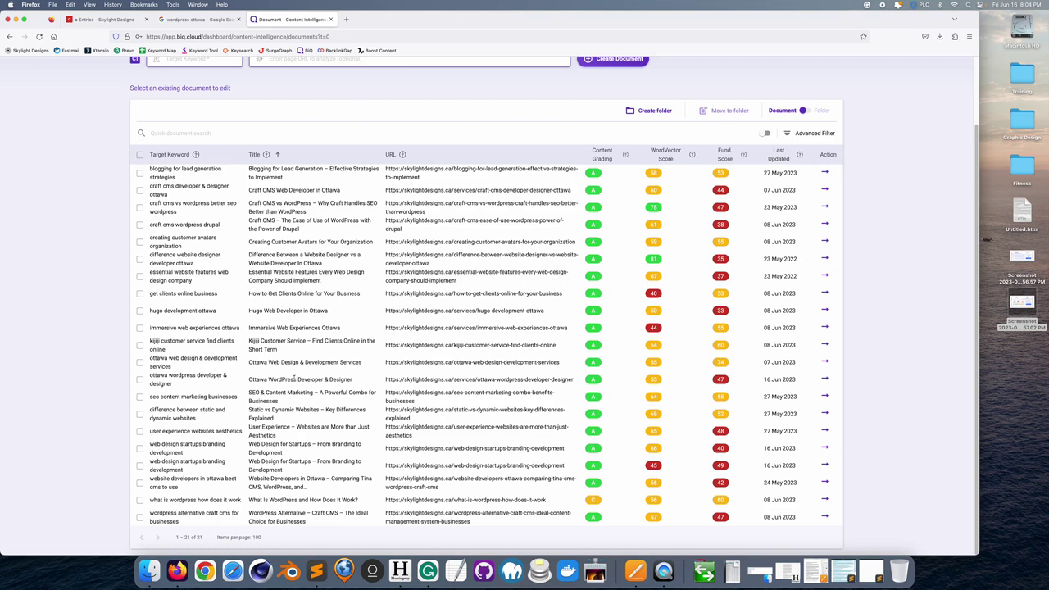
click(293, 379)
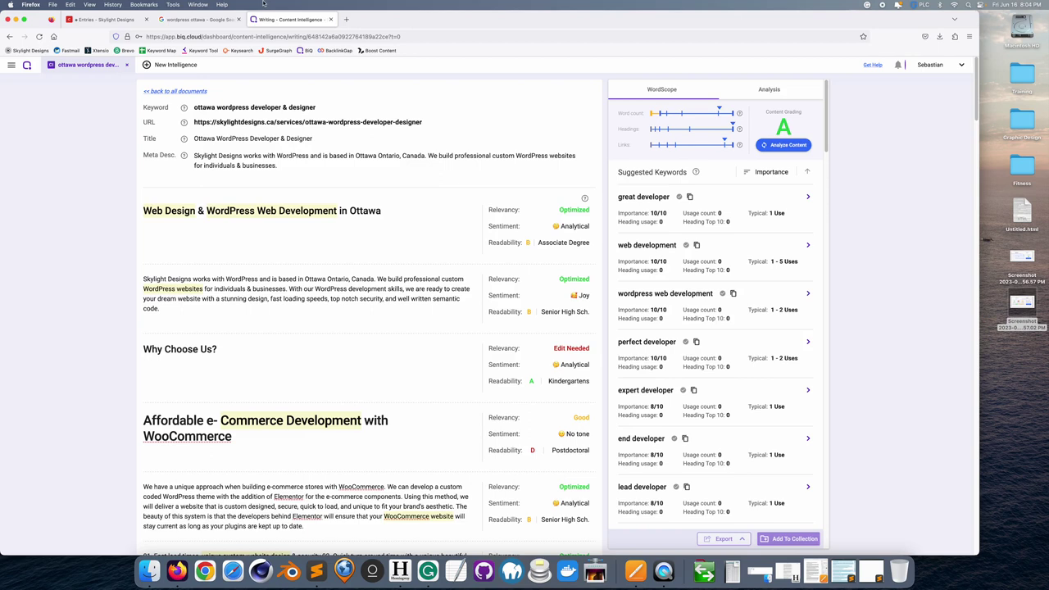
click(210, 20)
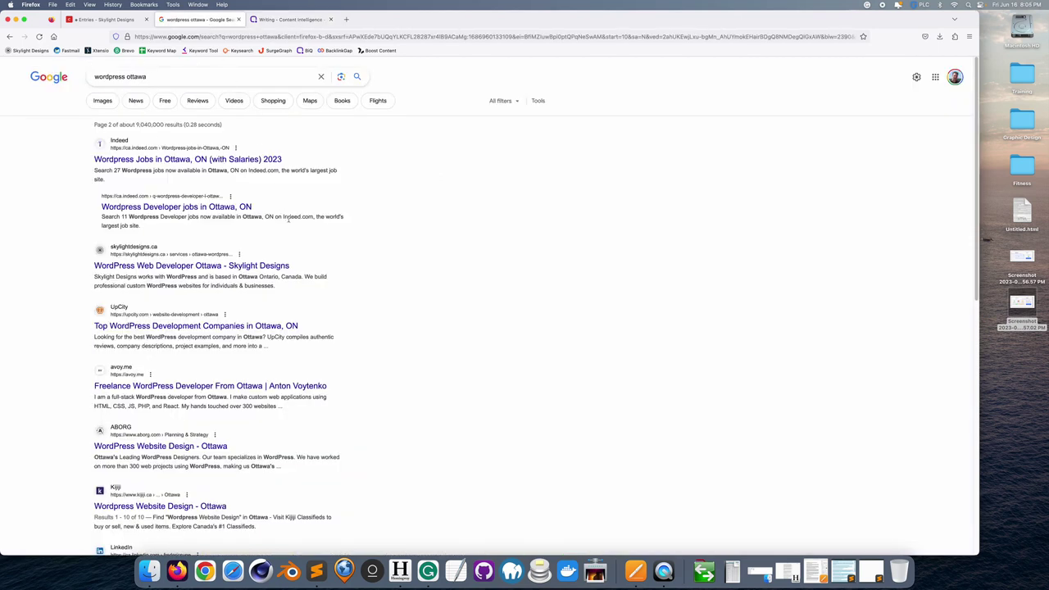